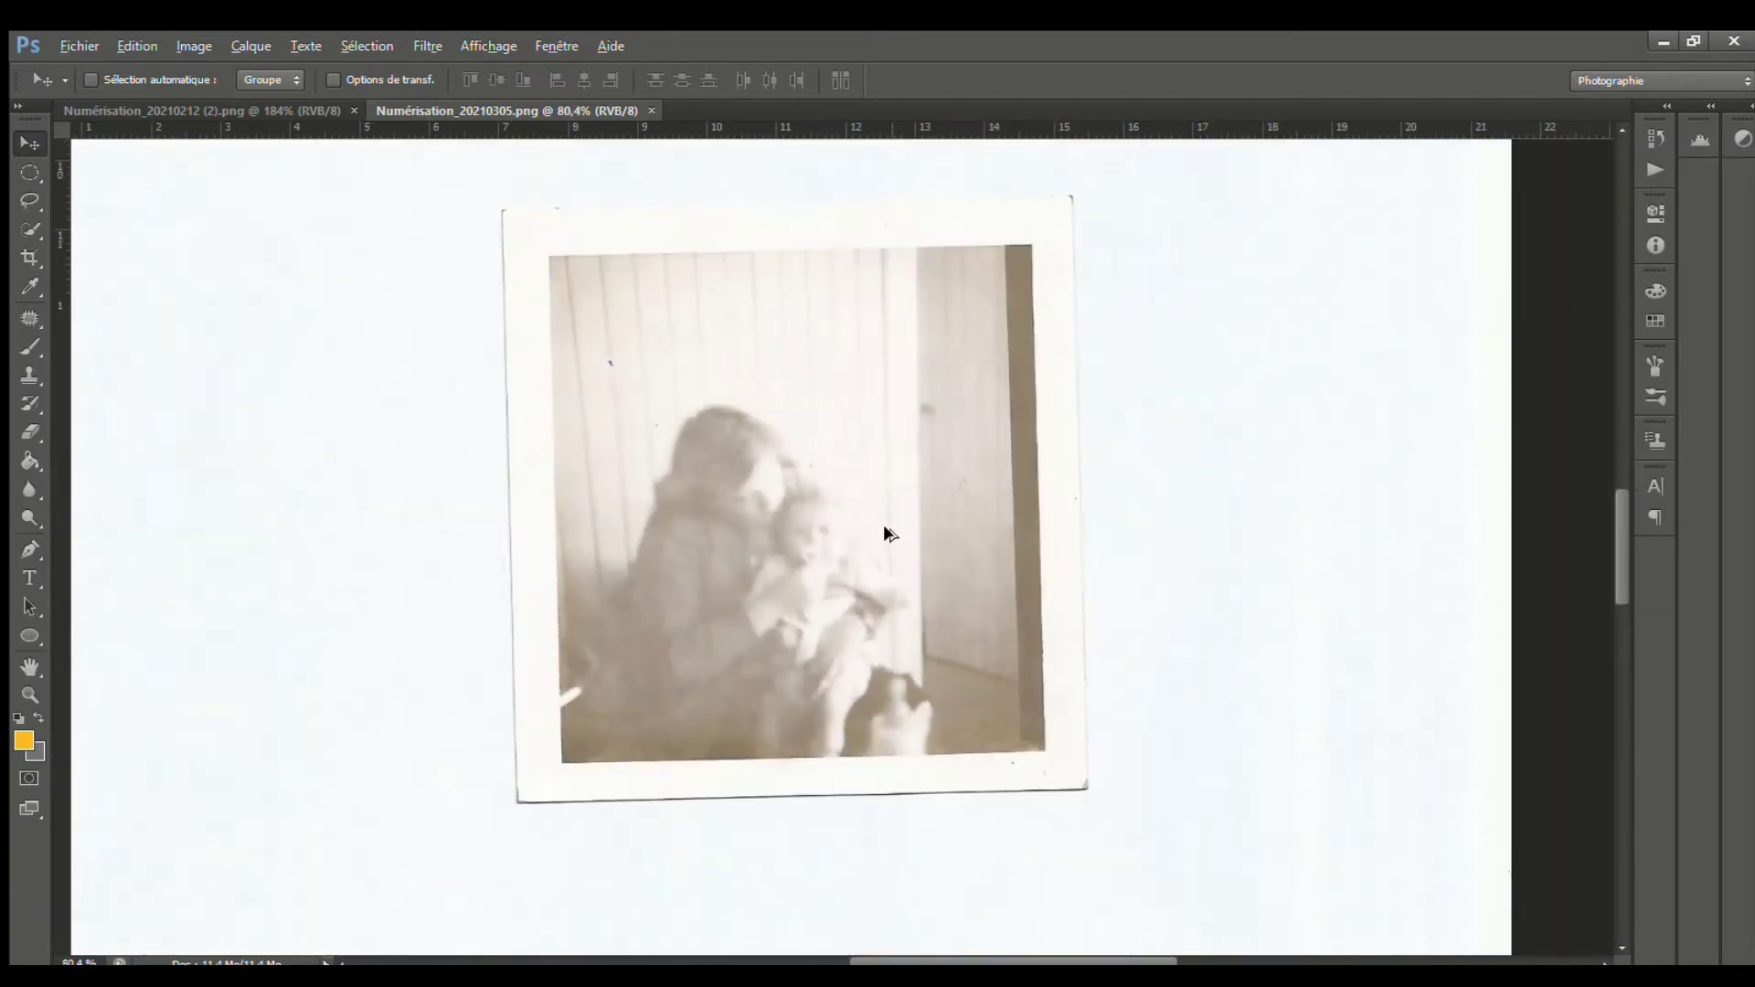
Straighten the Numérisation_20210212 (2).png scan and crop it to the outer edges of the photo's white border
left_click(286, 110)
left_click(30, 375)
left_click_drag(511, 454, 481, 461)
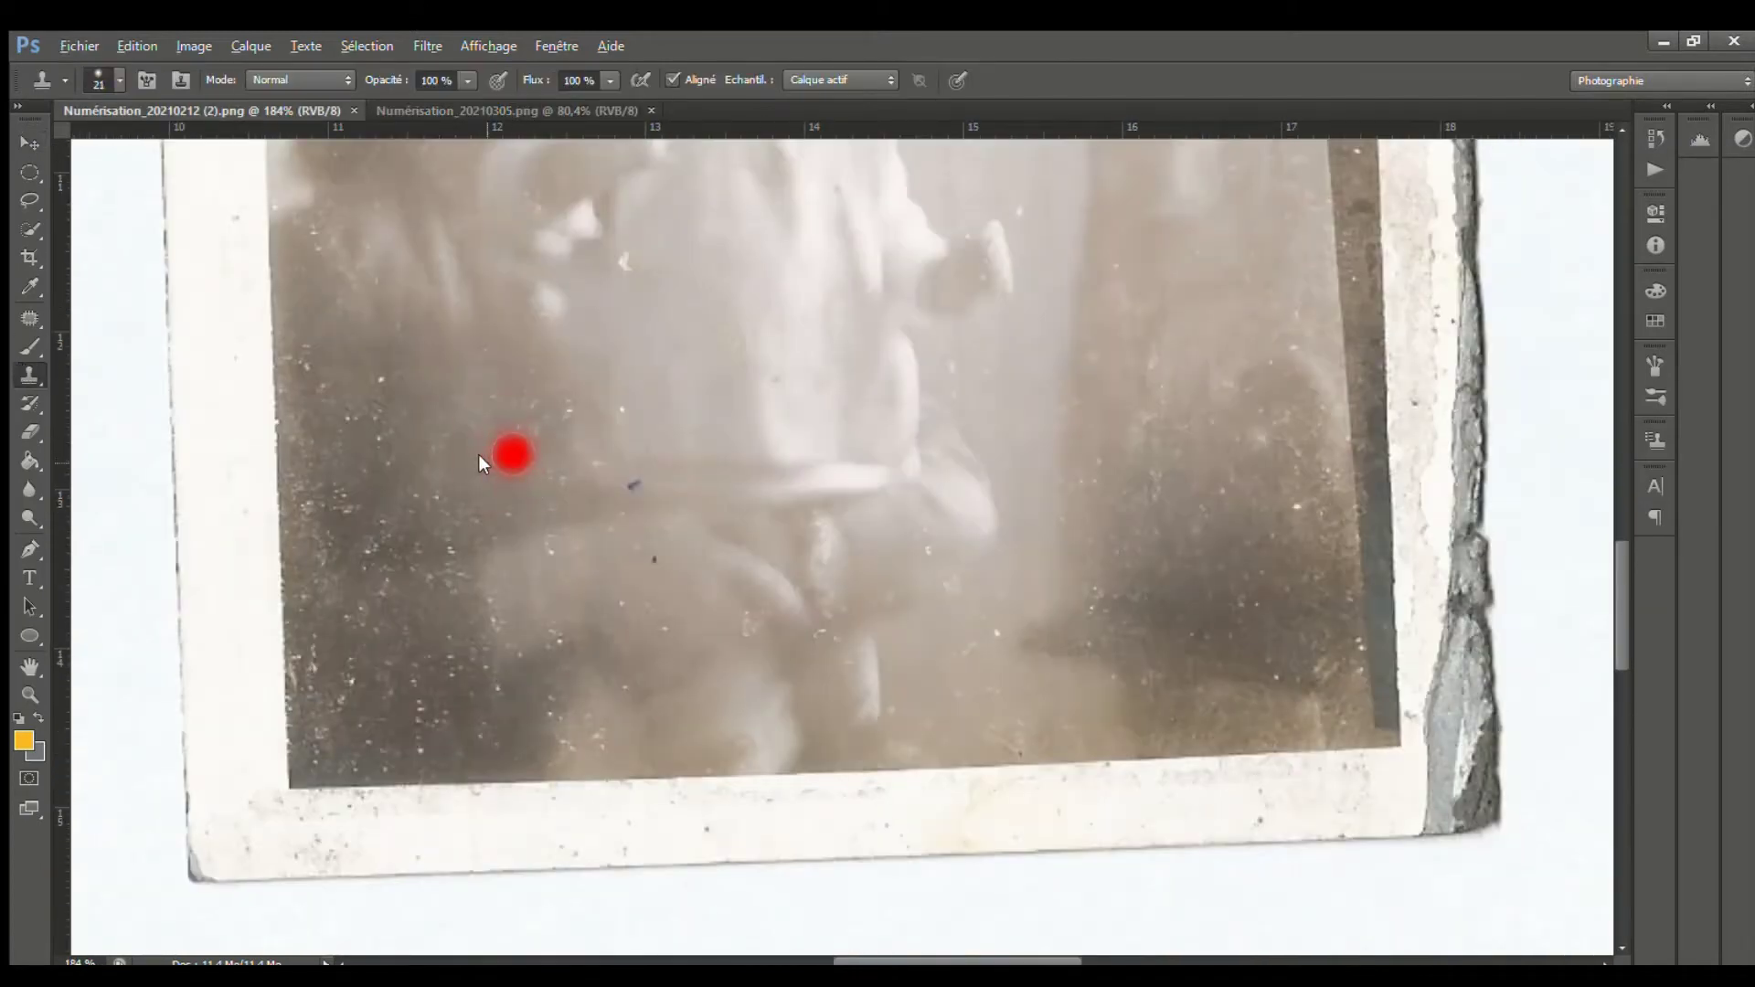
scroll(1395, 772, "down", 8)
left_click(28, 255)
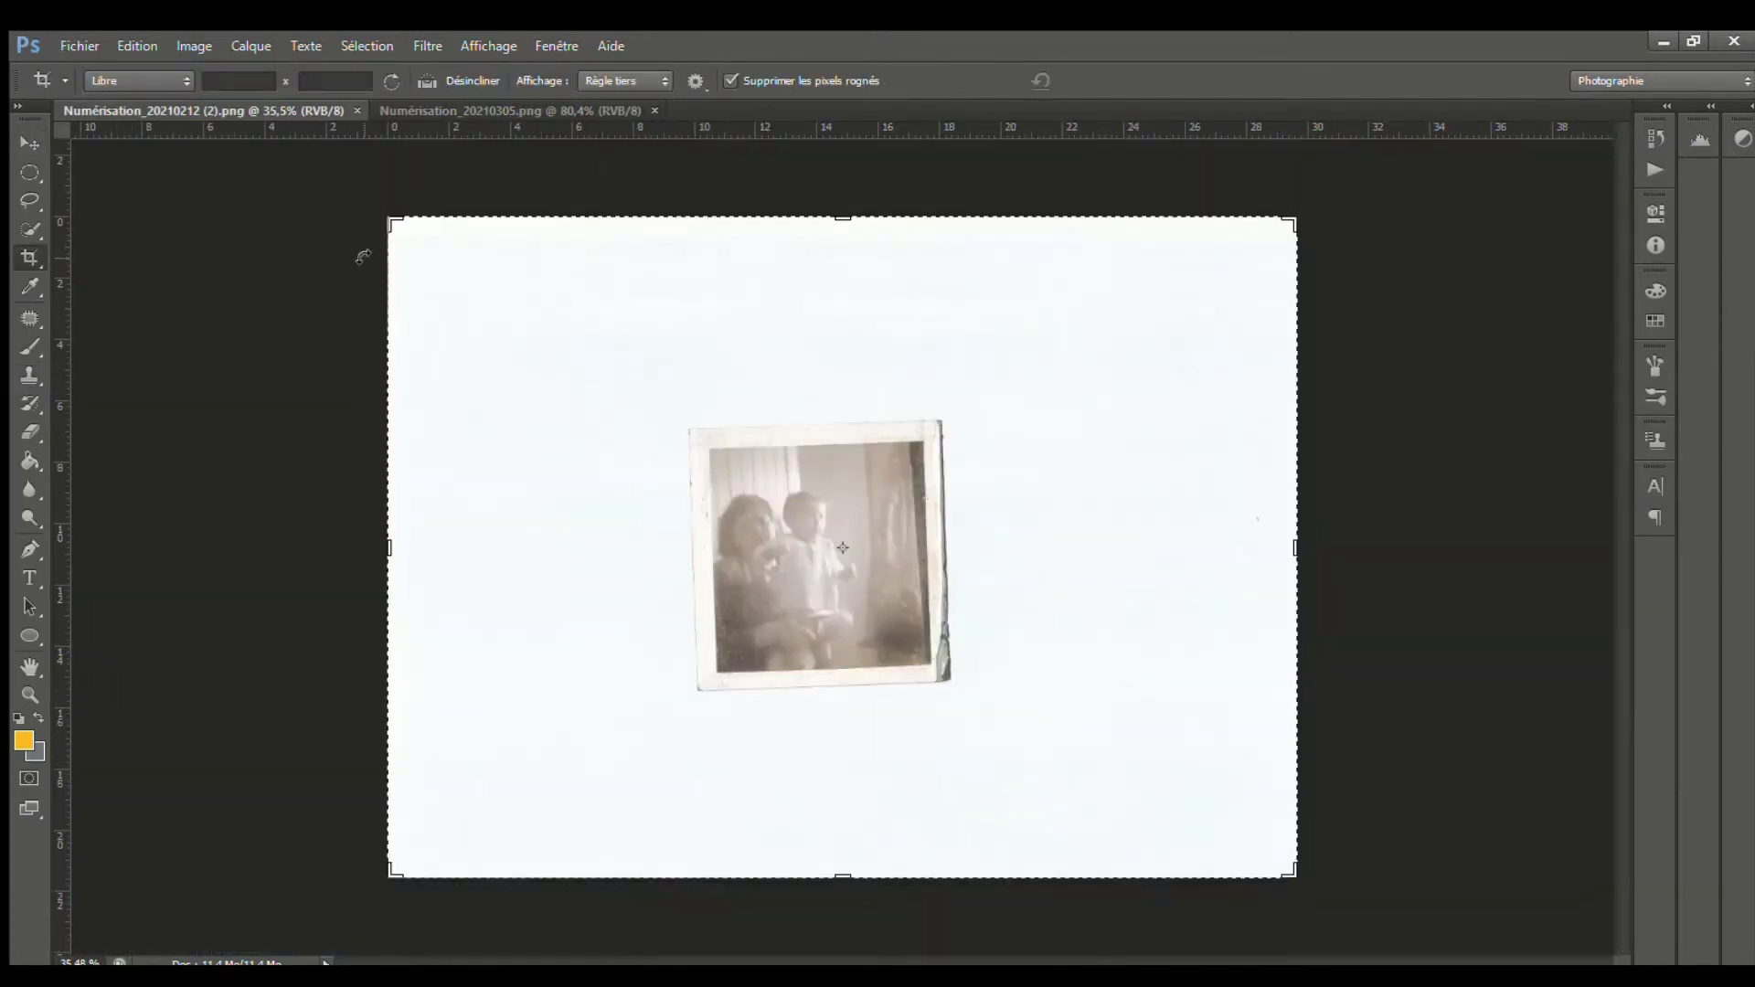
left_click_drag(389, 219, 534, 316)
left_click_drag(1148, 777, 1003, 668)
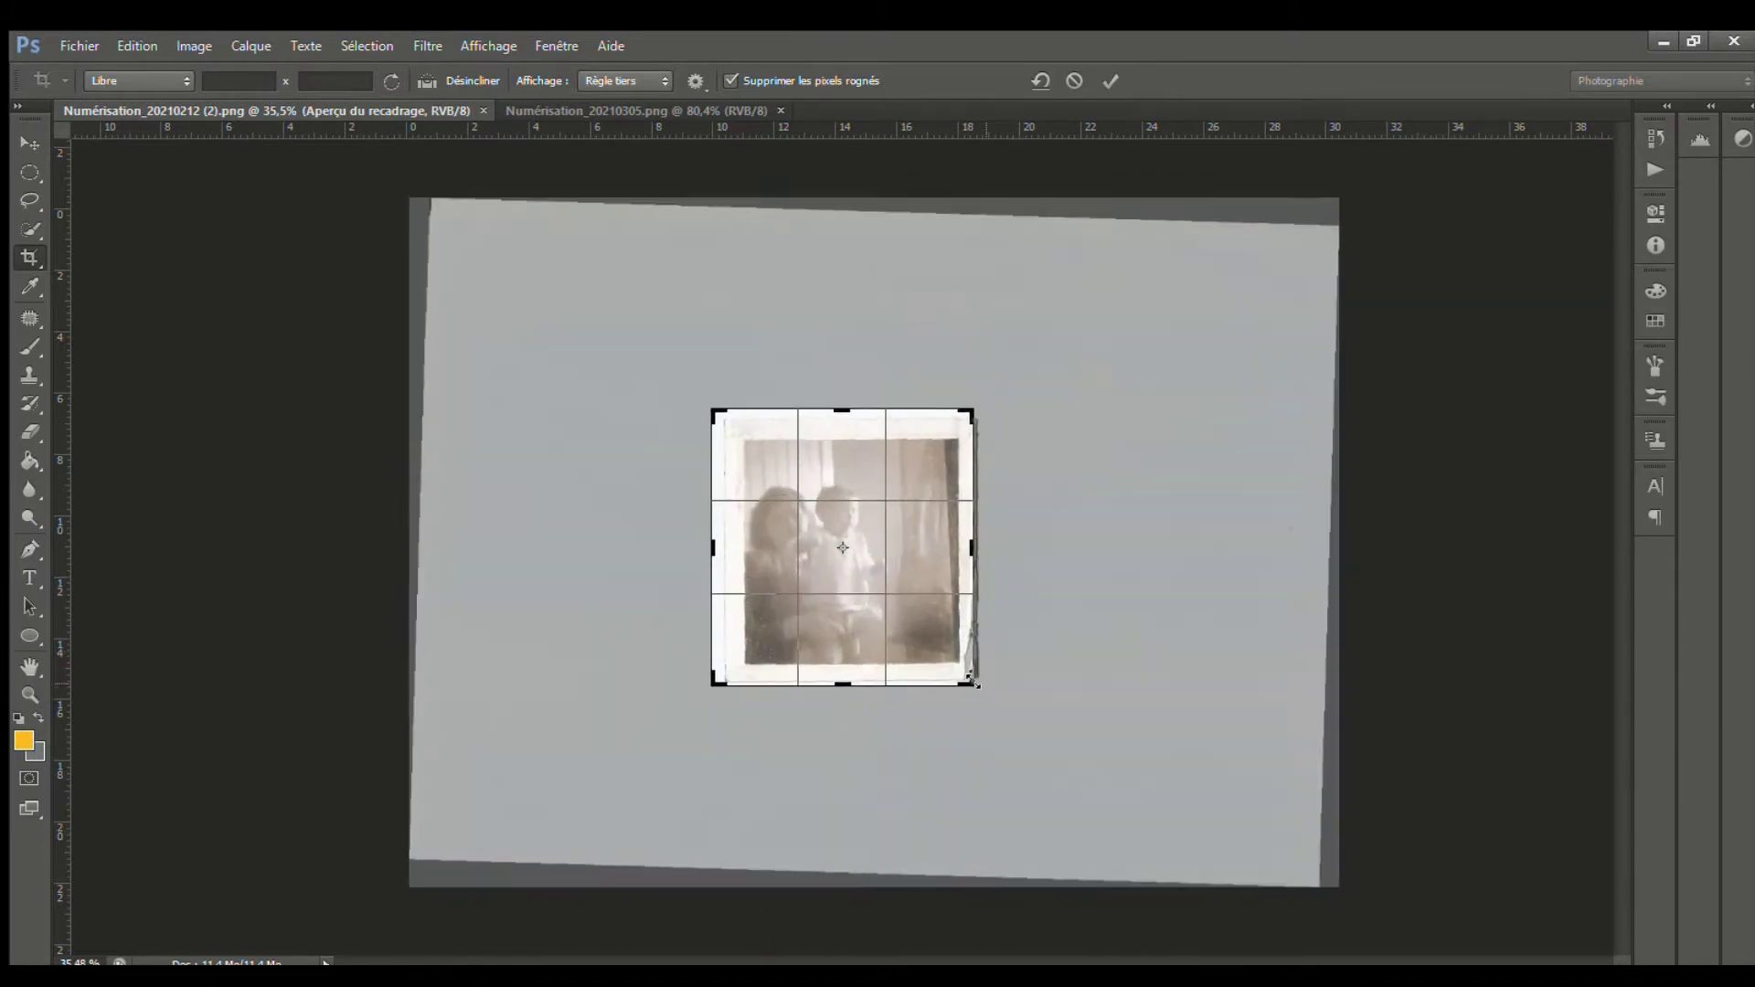
left_click_drag(707, 549, 712, 549)
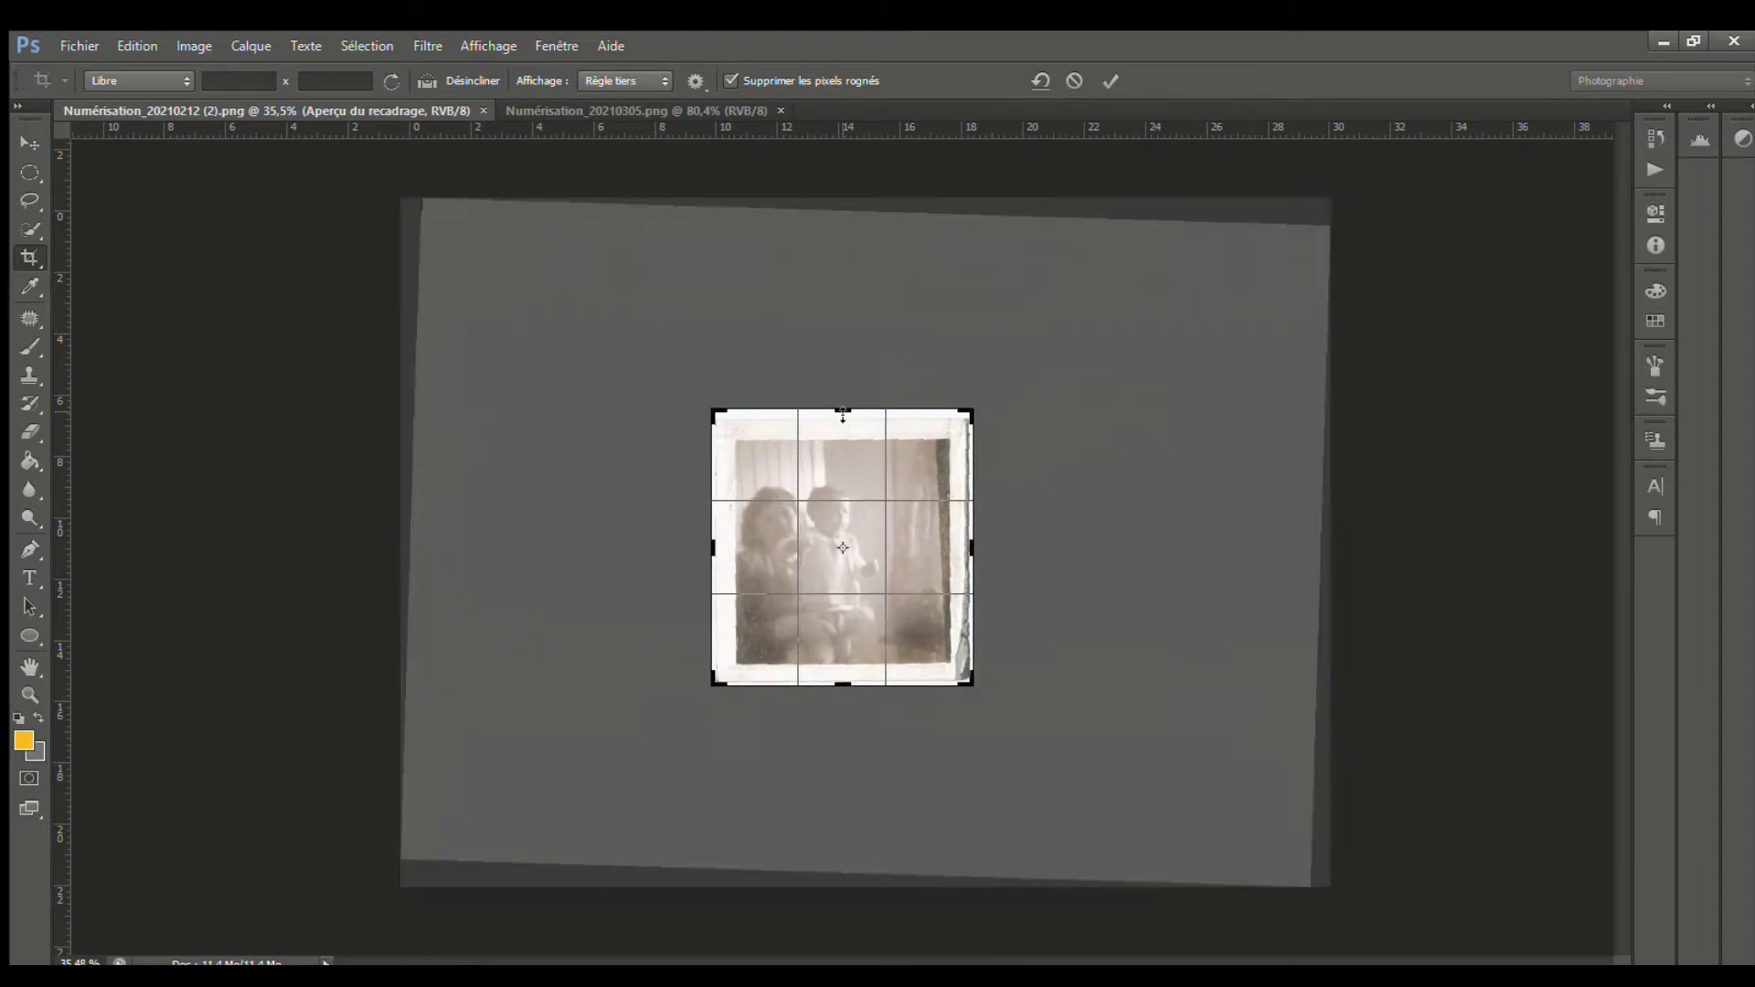
left_click_drag(842, 411, 844, 416)
scroll(877, 507, "up", 4)
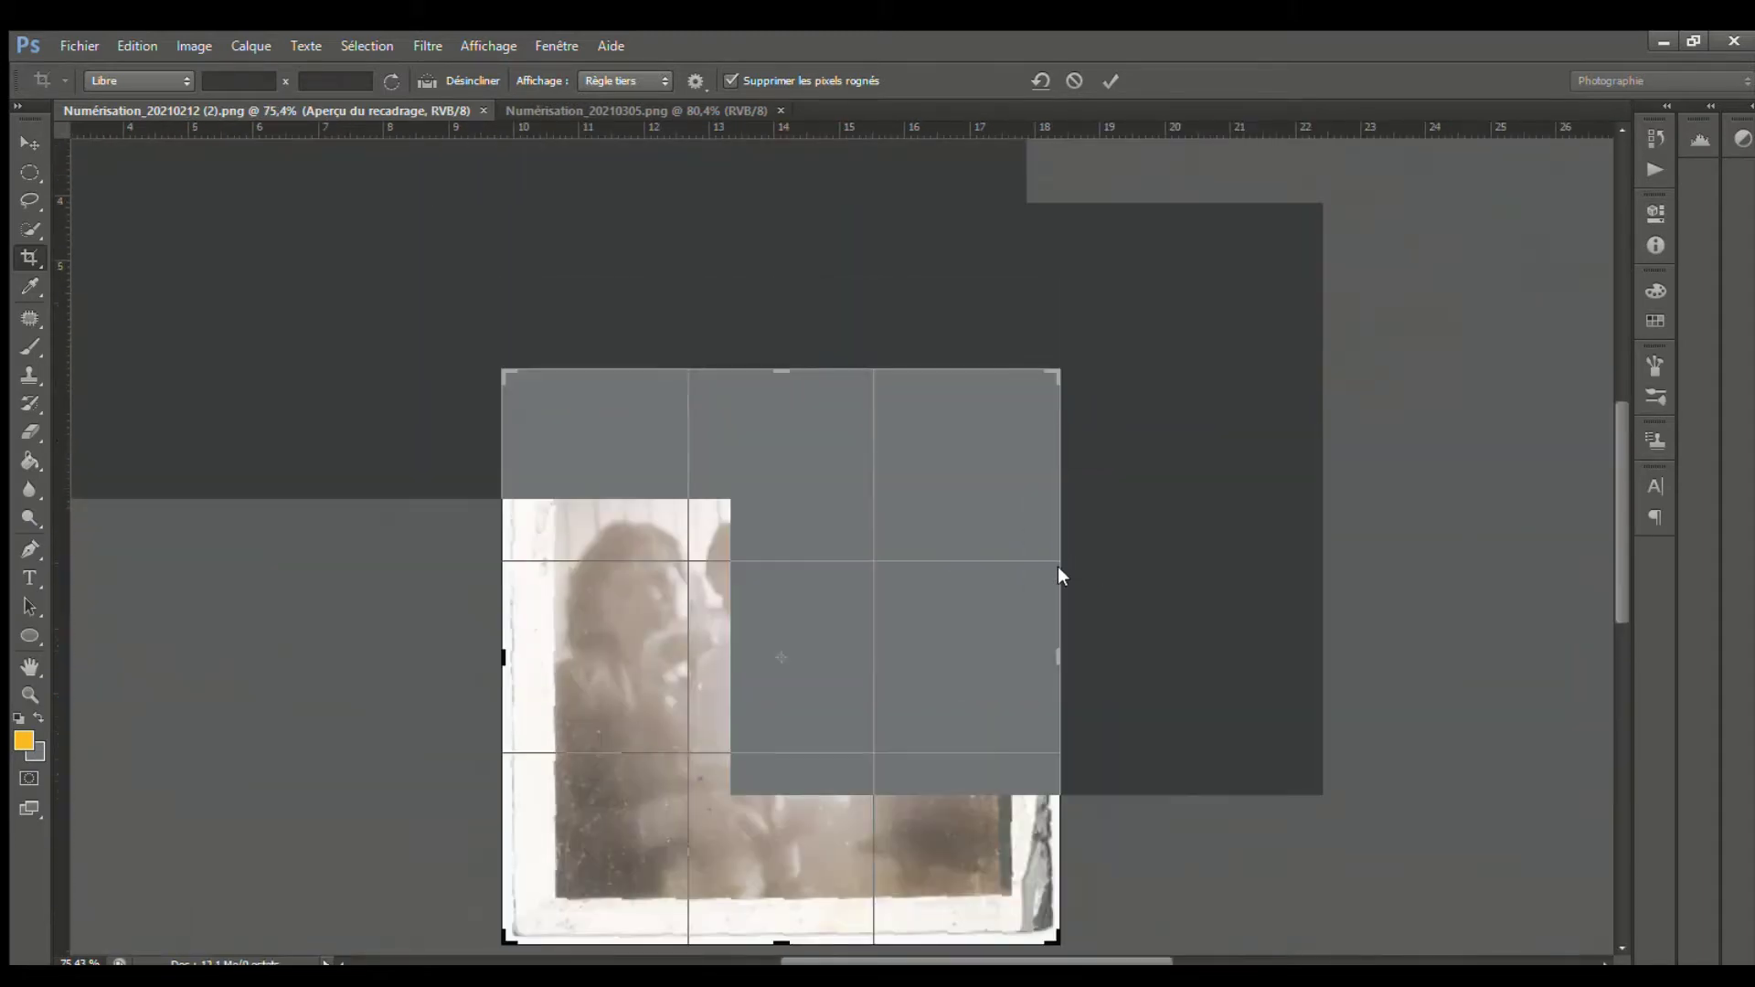
key("Return")
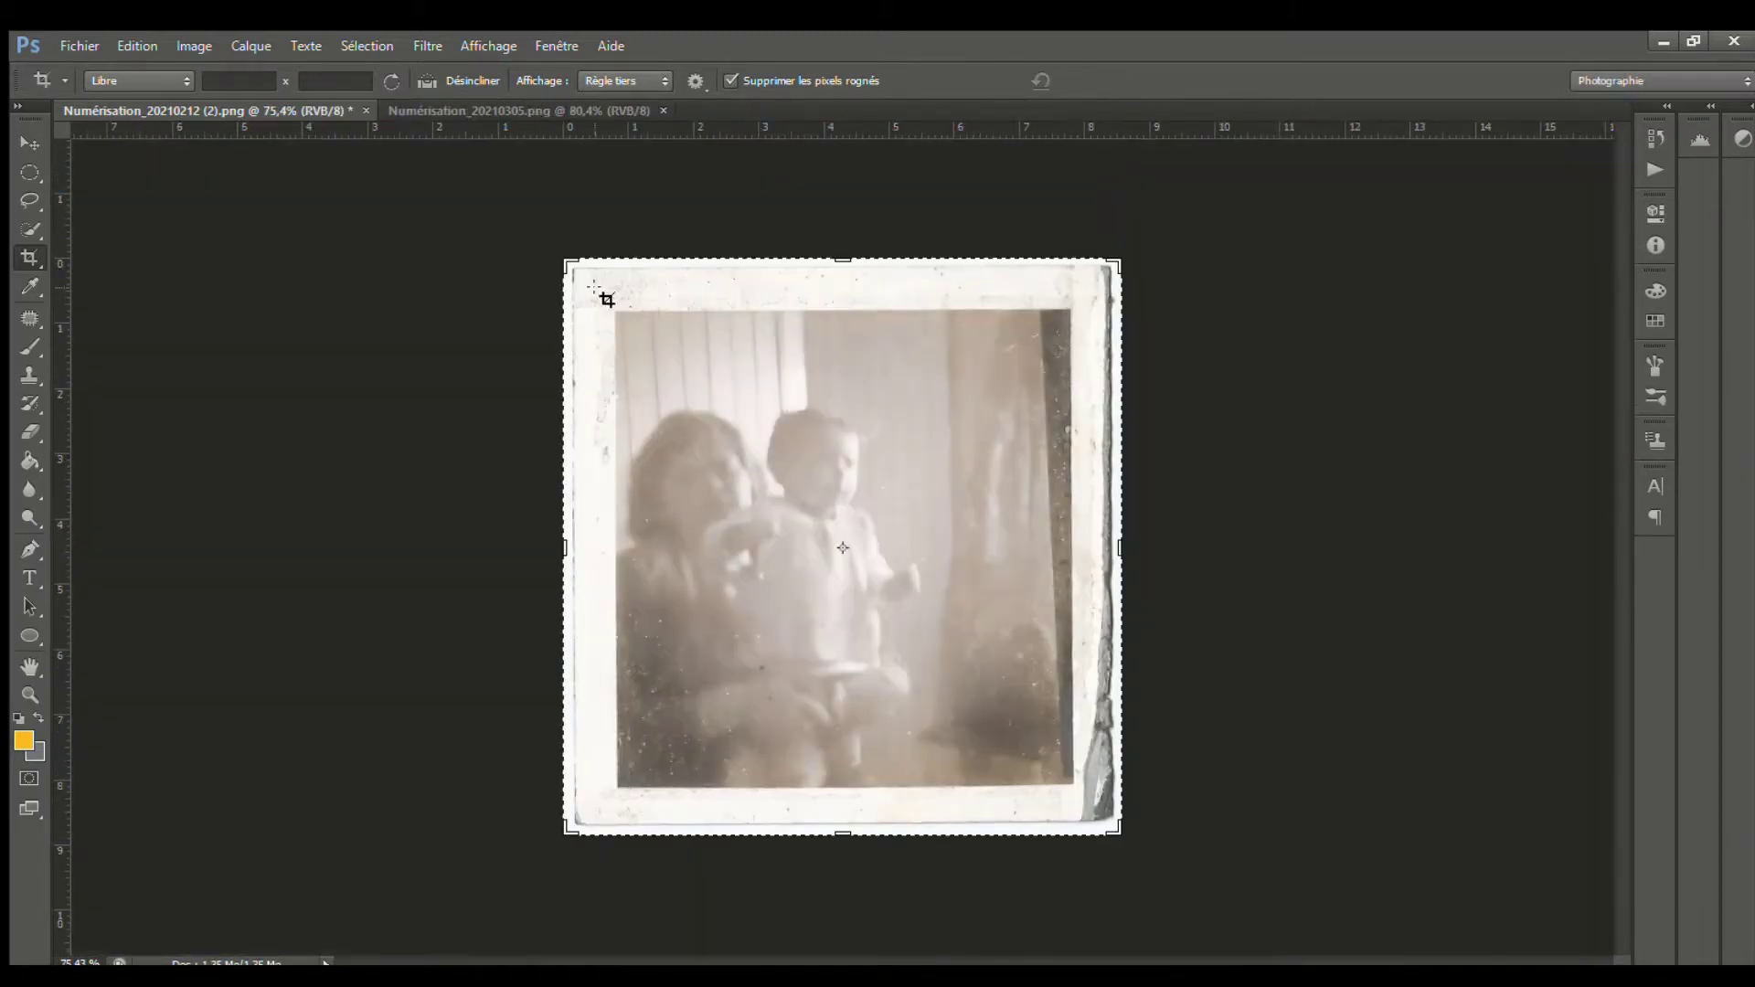
Straighten the Numérisation_20210305.png scan and crop it closely around the photo's white border
left_click(431, 110)
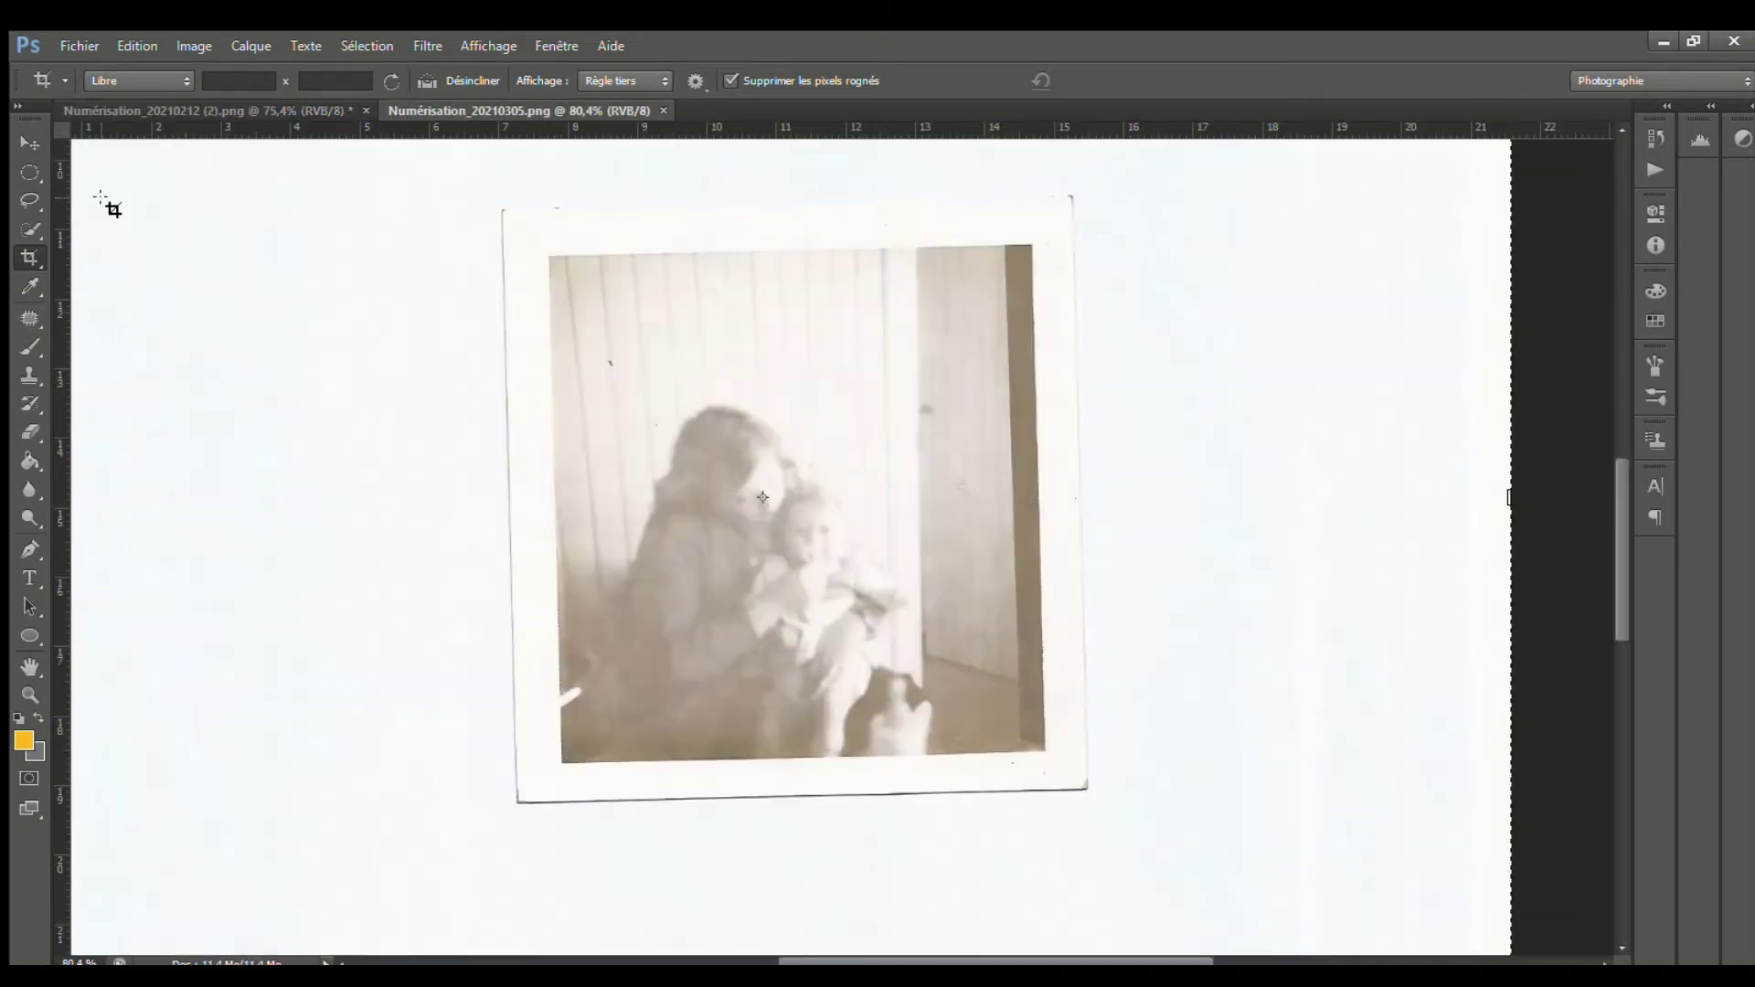
scroll(540, 463, "down", 5)
left_click_drag(842, 911, 843, 787)
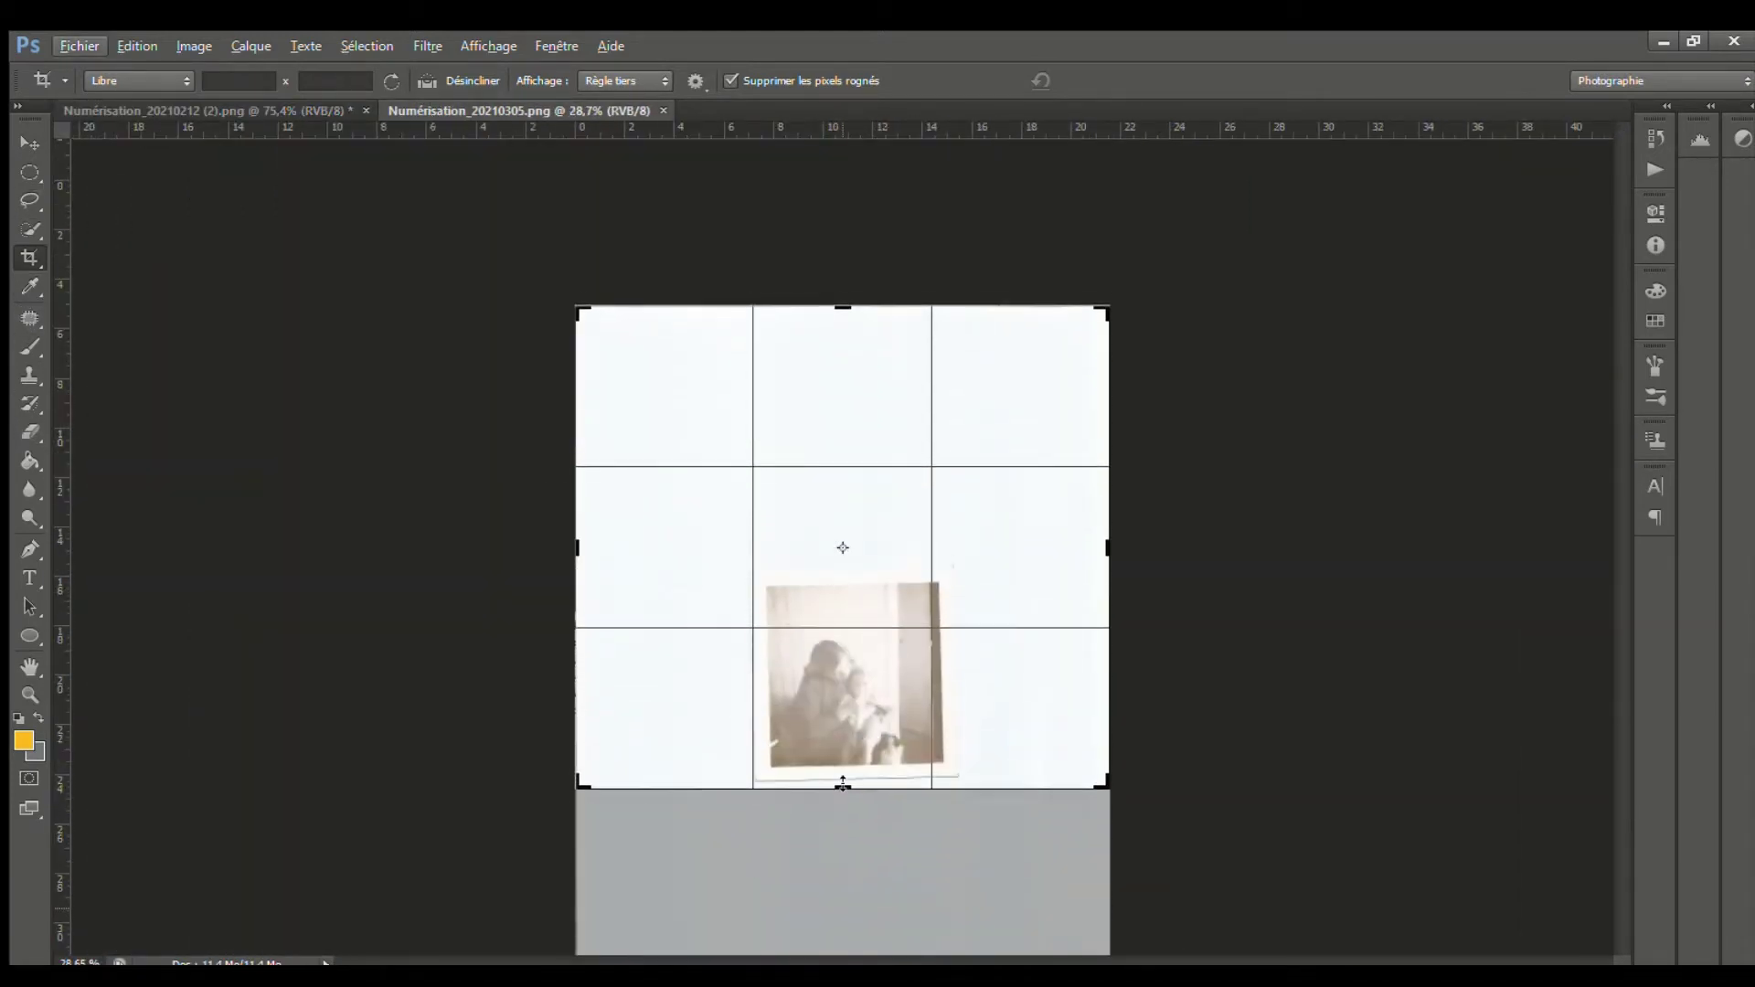
left_click_drag(843, 307, 851, 422)
left_click_drag(577, 548, 681, 548)
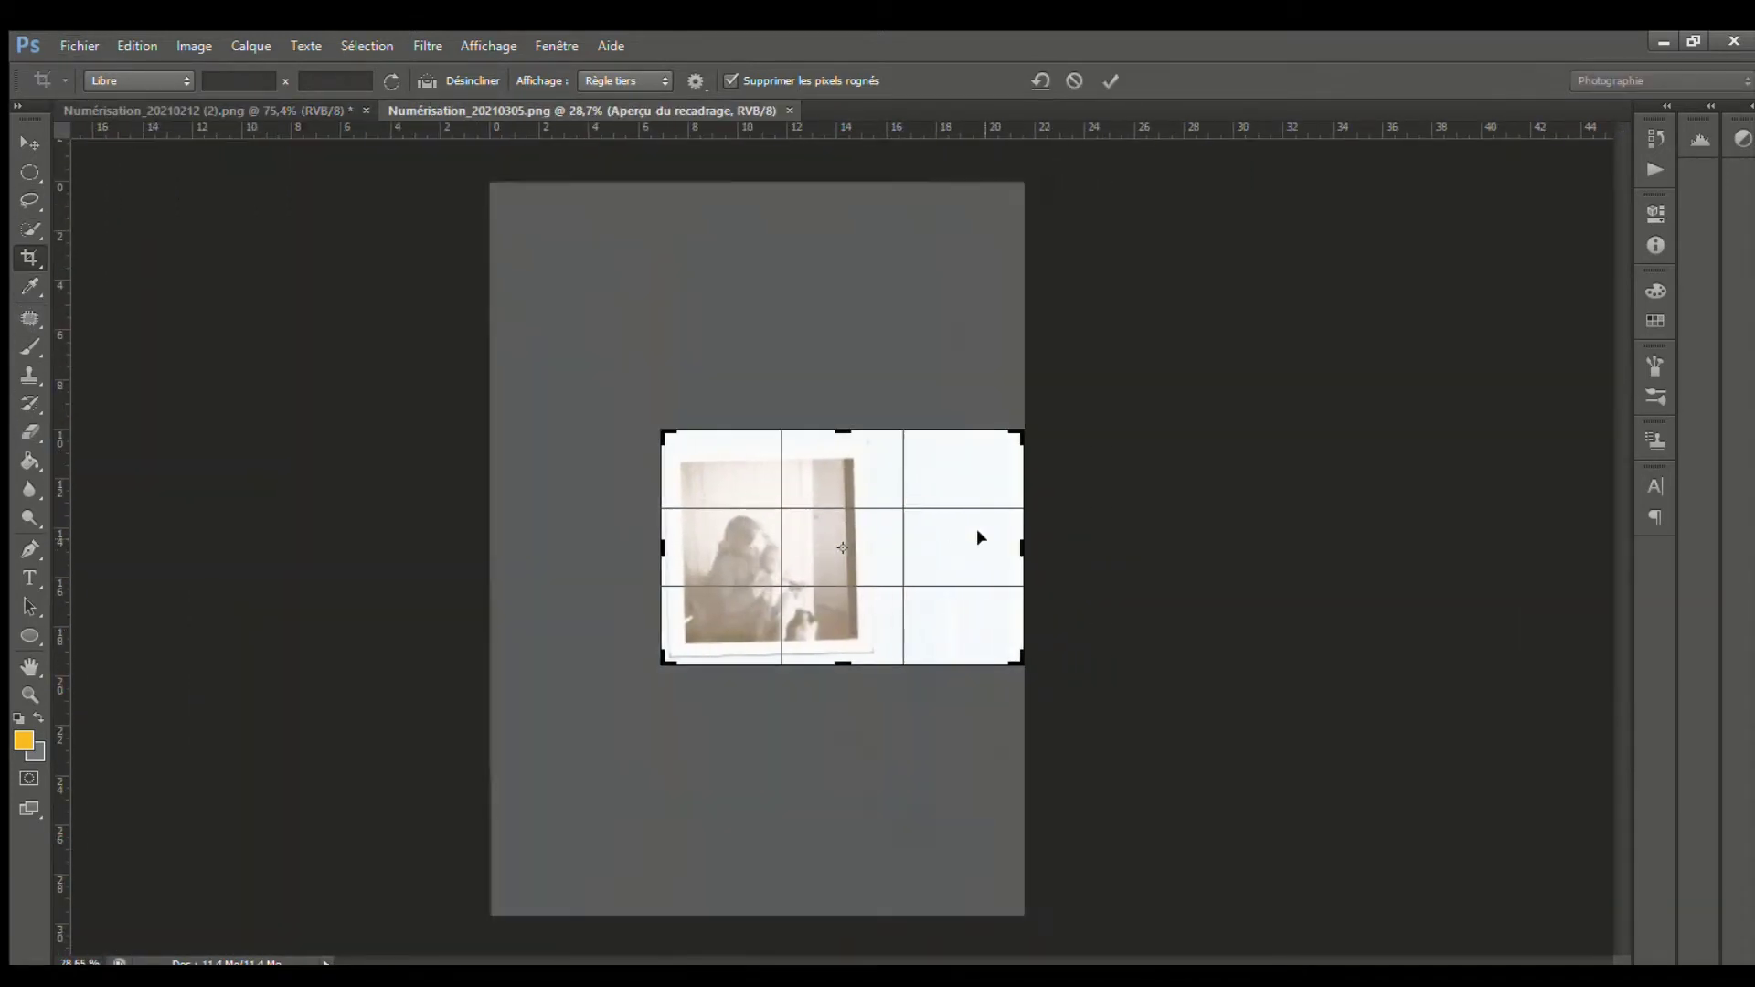
left_click_drag(1027, 547, 971, 572)
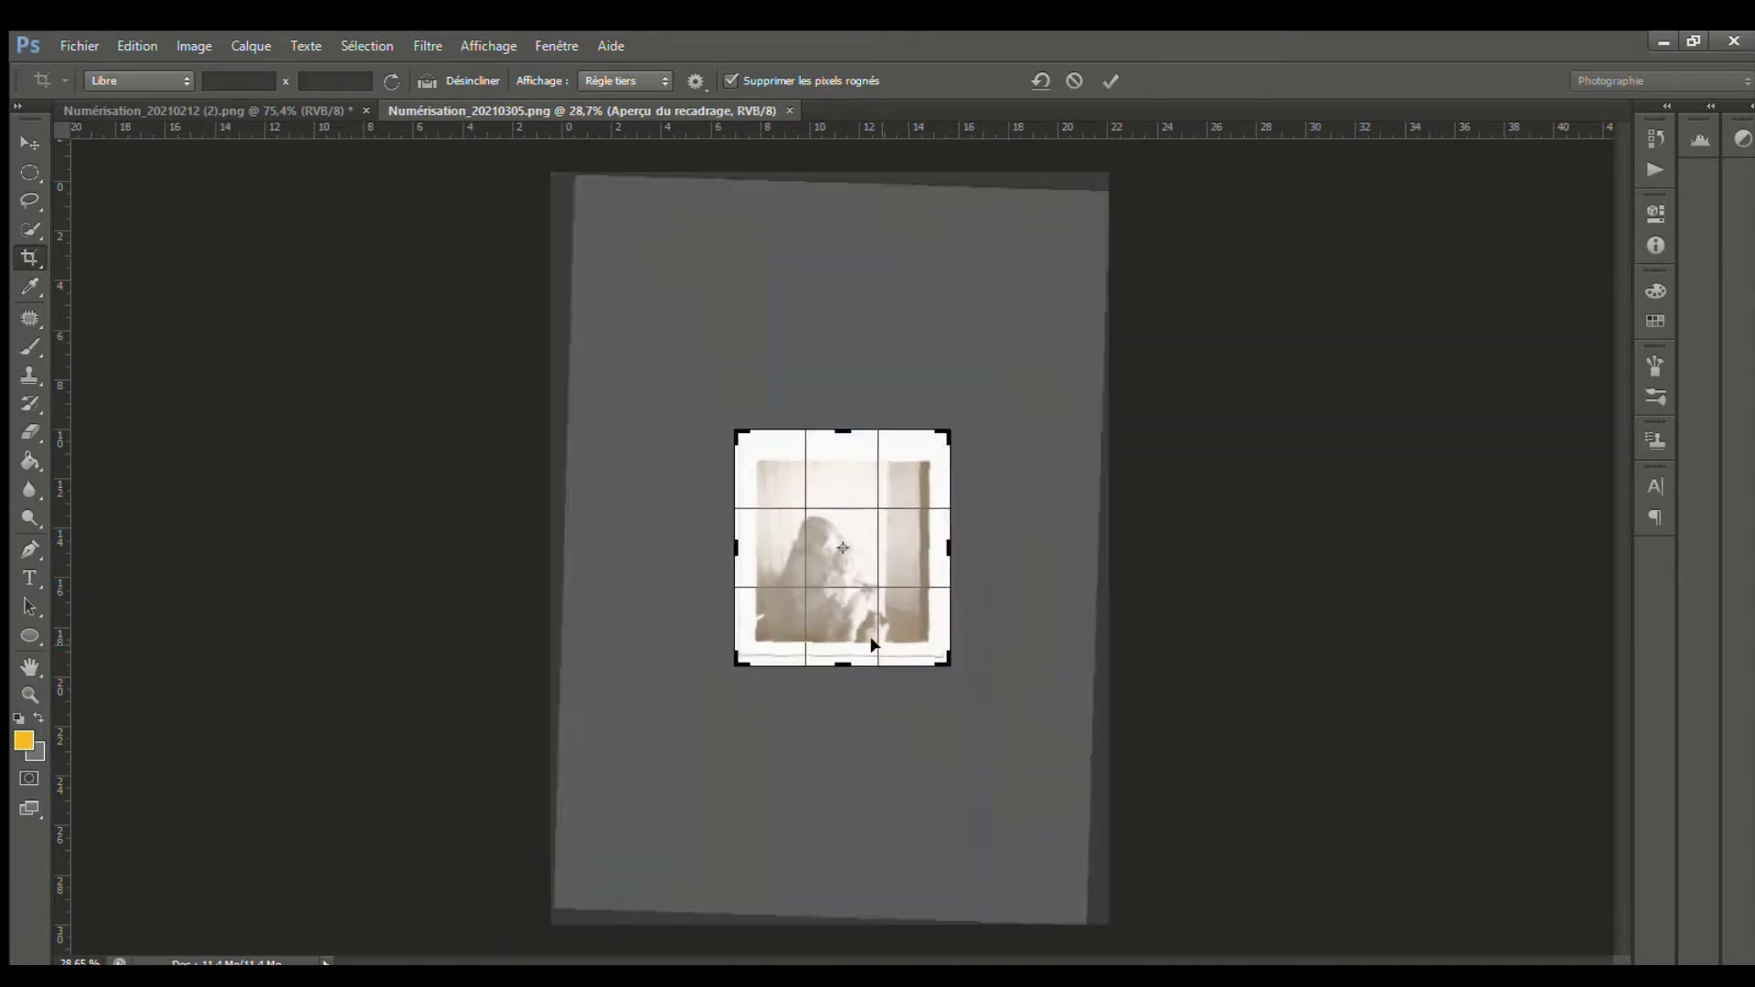
left_click_drag(845, 665, 845, 659)
left_click_drag(844, 433, 843, 440)
key("Return")
scroll(908, 592, "up", 5)
scroll(918, 604, "down", 1)
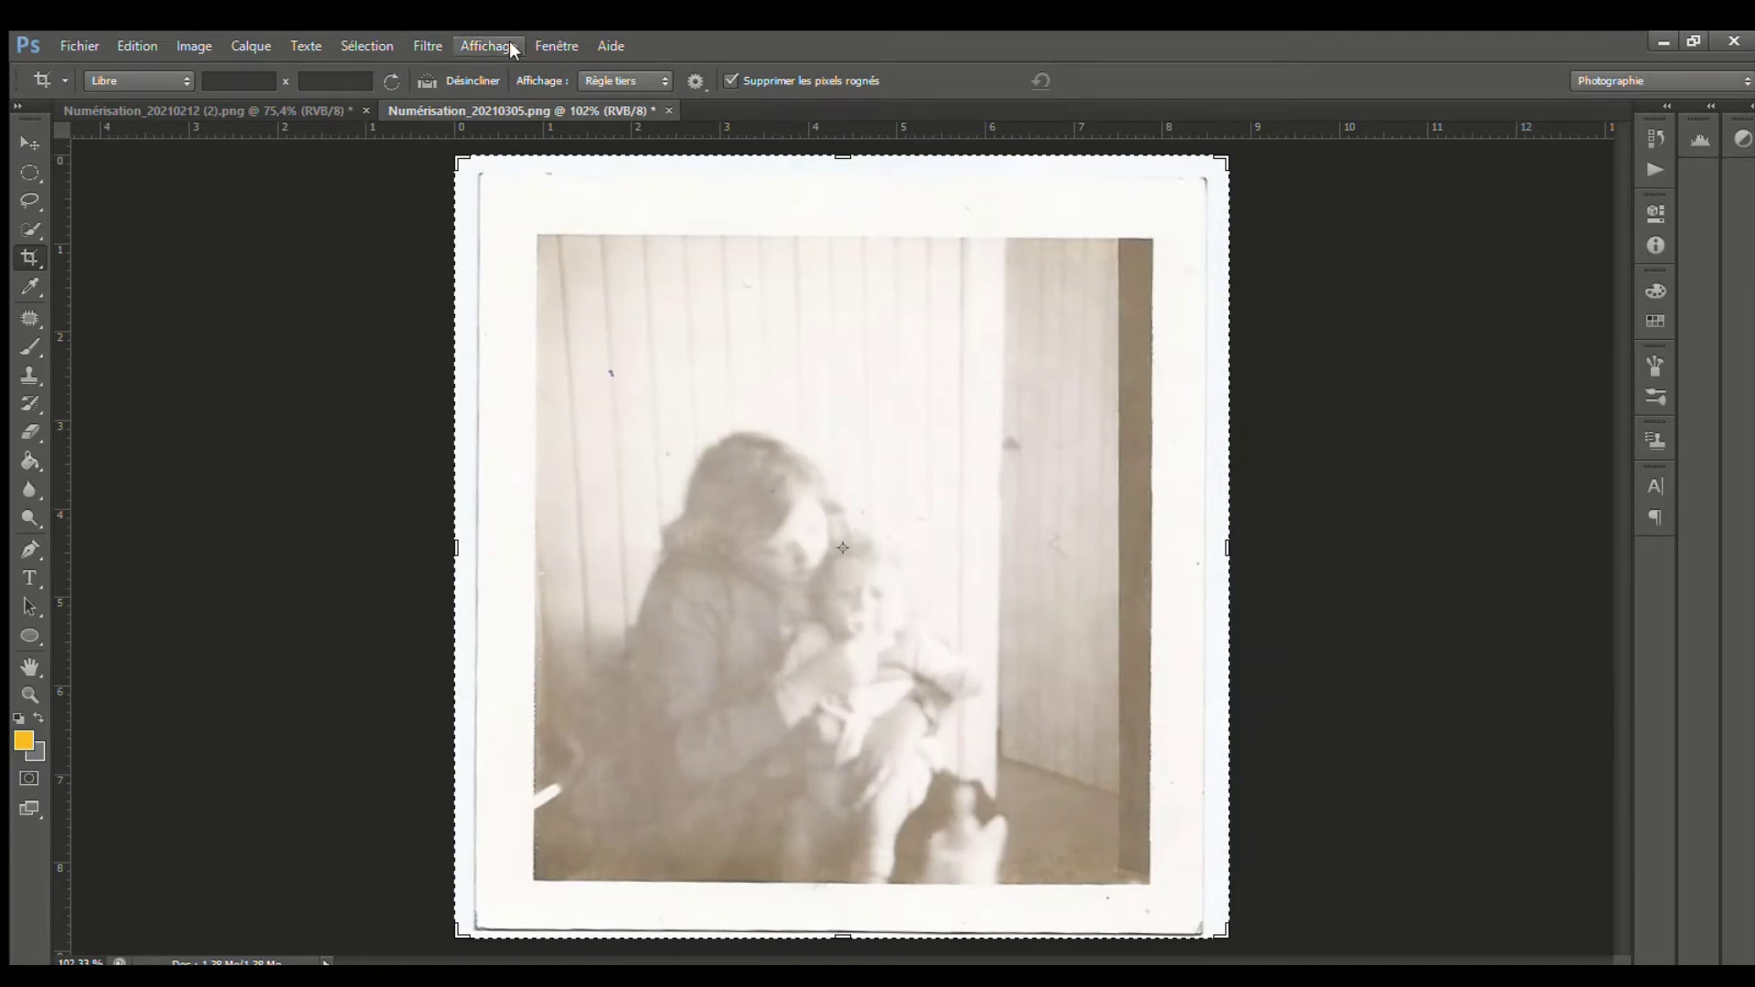
Return to the Numérisation_20210212 (2).png photo and clone out the specks beside the child's legs with a size 12 Clone Stamp
left_click(208, 110)
left_click(27, 375)
scroll(937, 686, "up", 5)
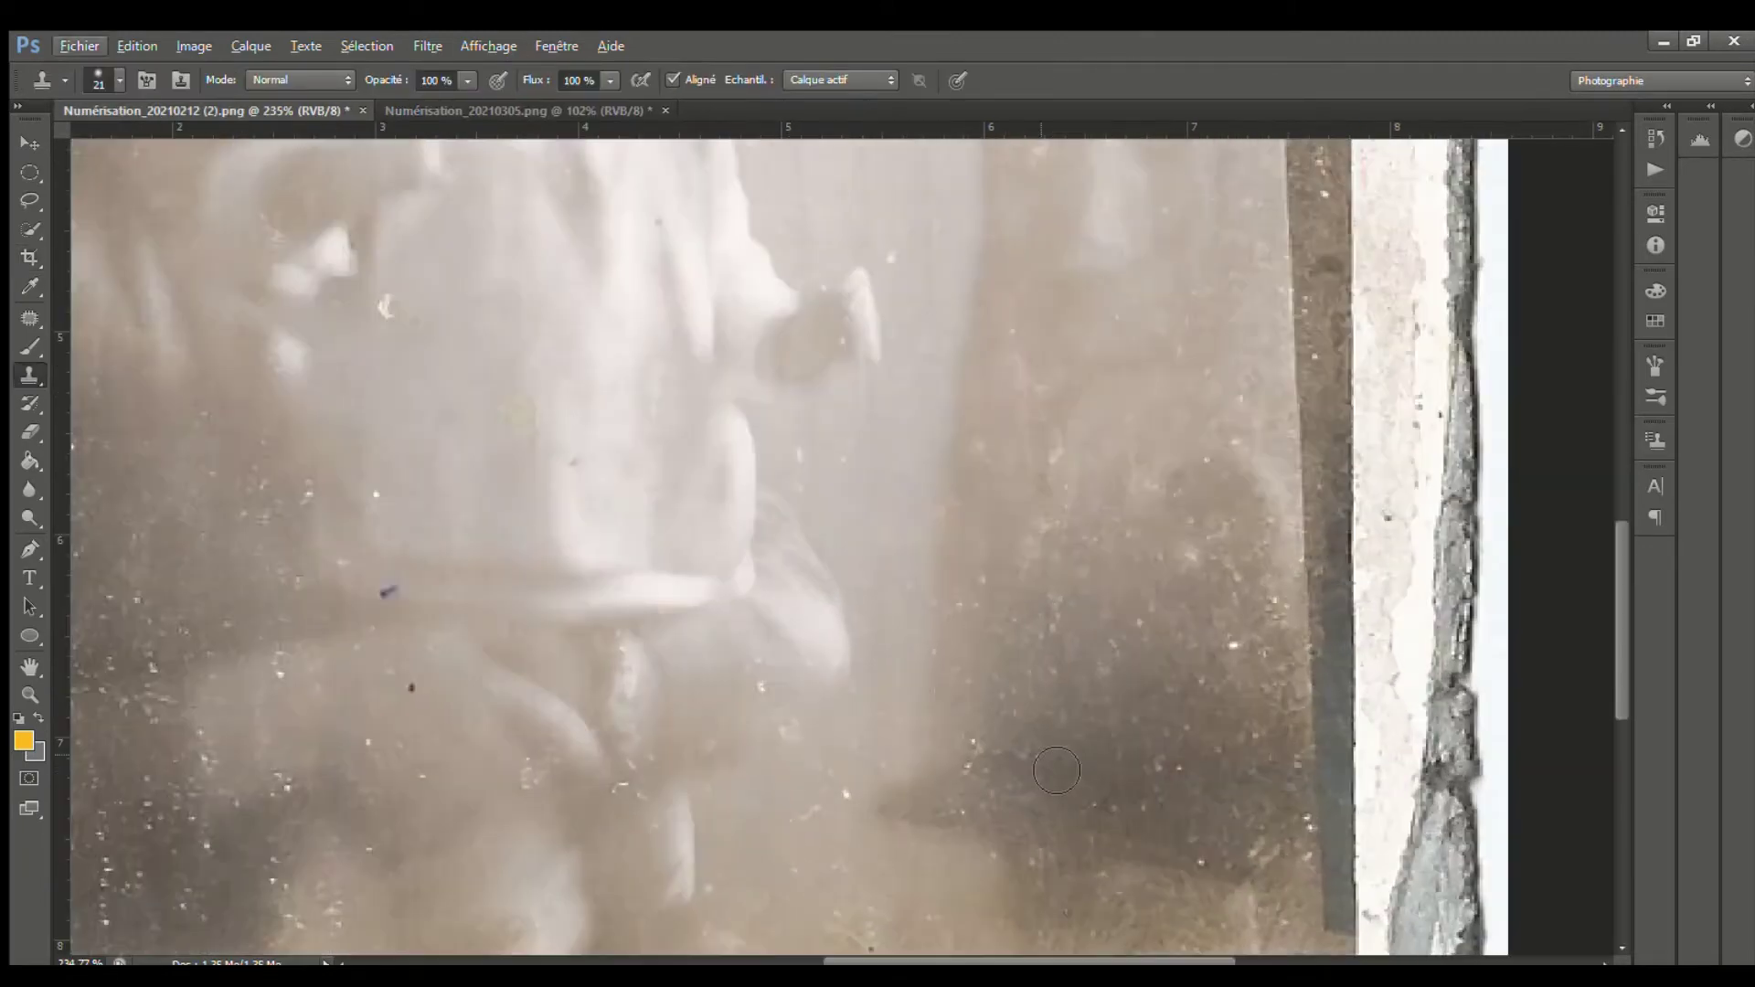
left_click(942, 684, "alt")
key("bracketleft")
scroll(838, 823, "up", 2)
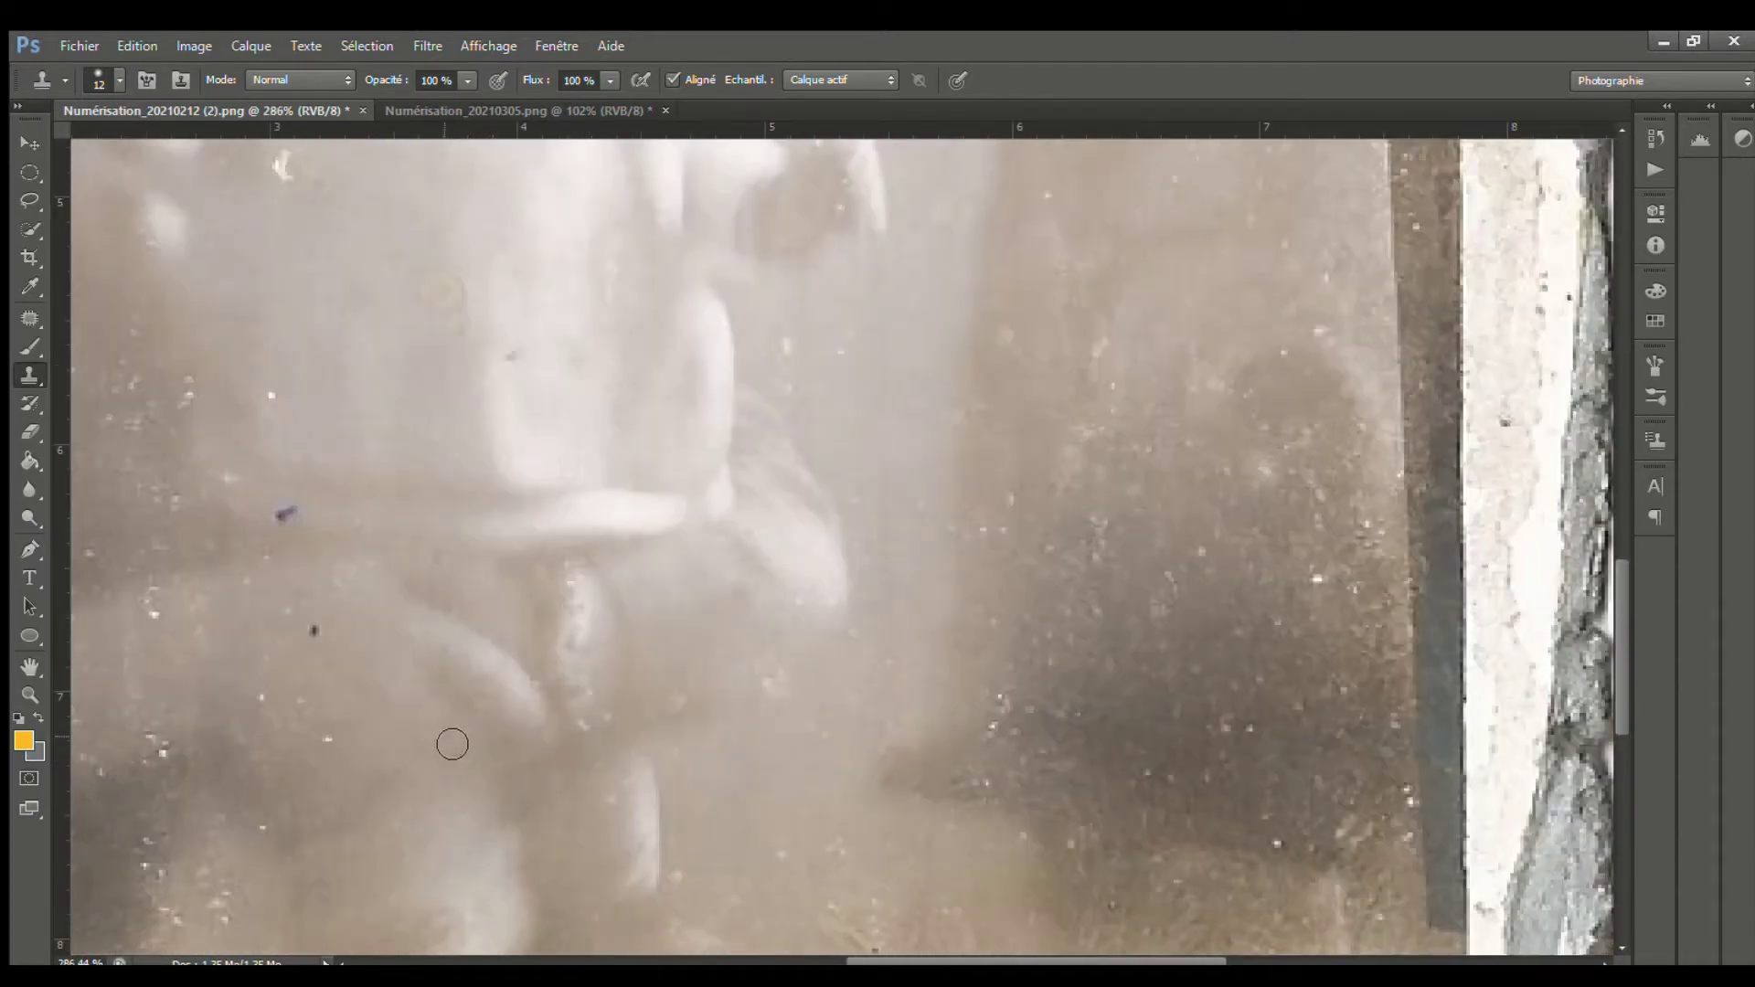
Clone over the white specks in the photo's dark lower-left corner with the Clone Stamp at brush size 9
scroll(266, 856, "down", 6)
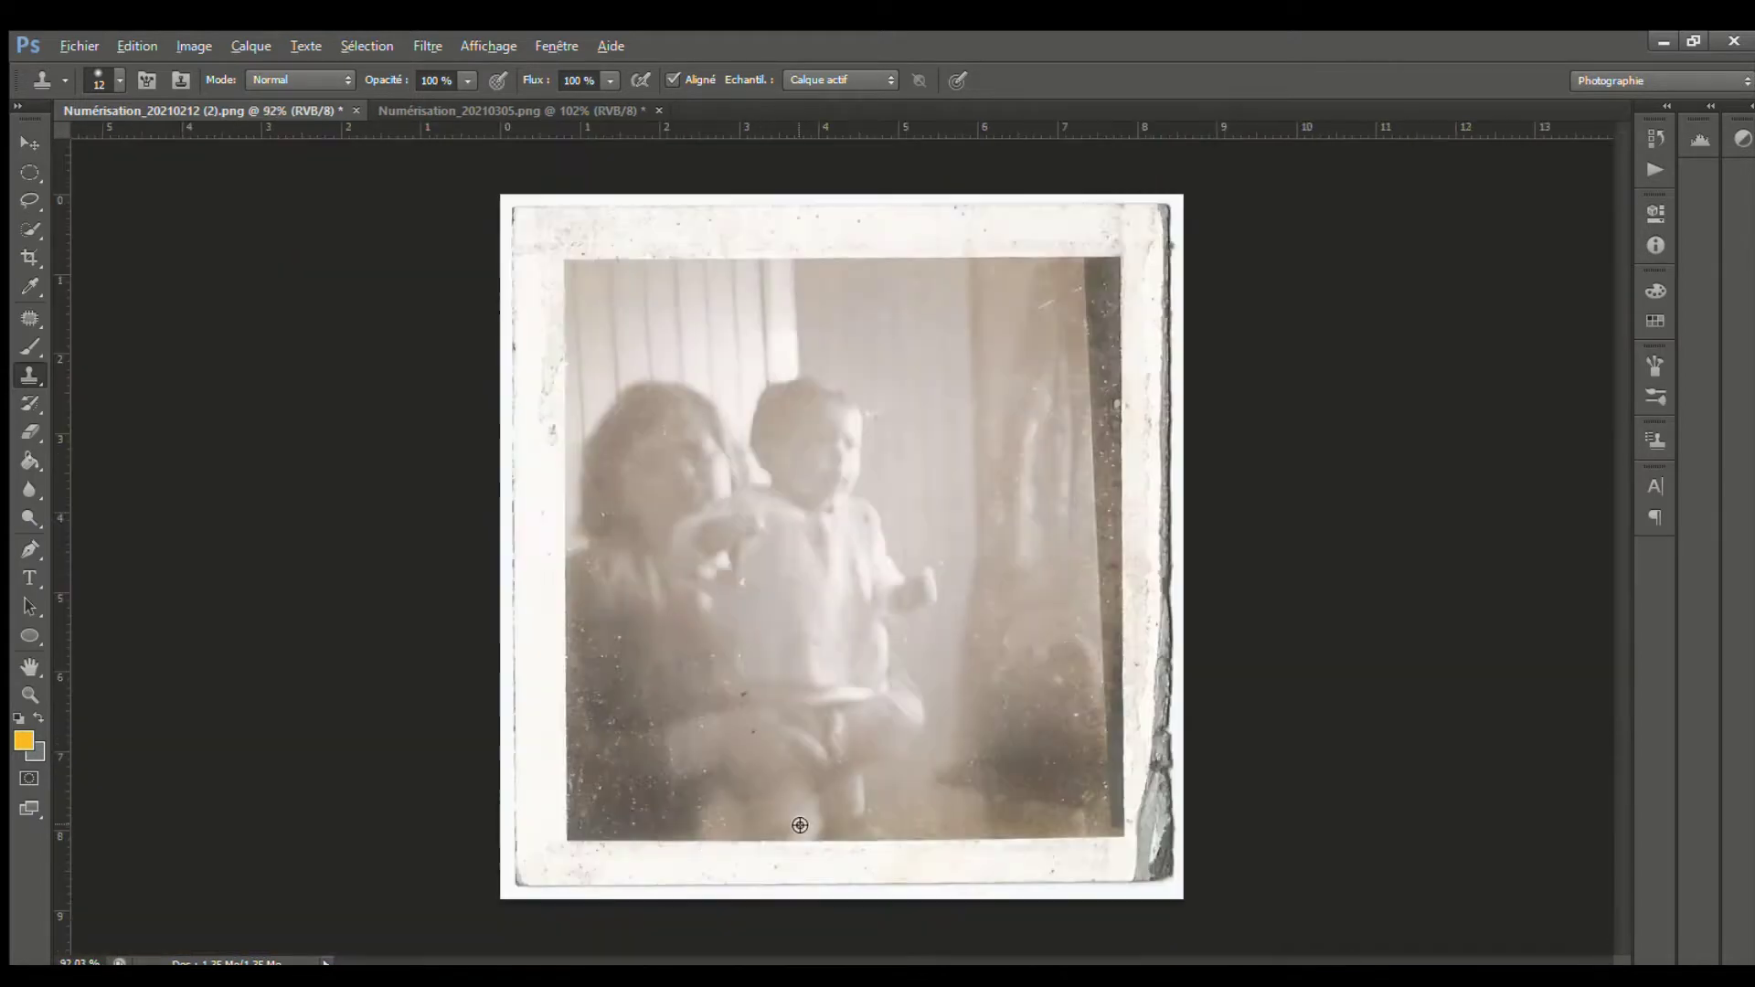
scroll(605, 804, "up", 9)
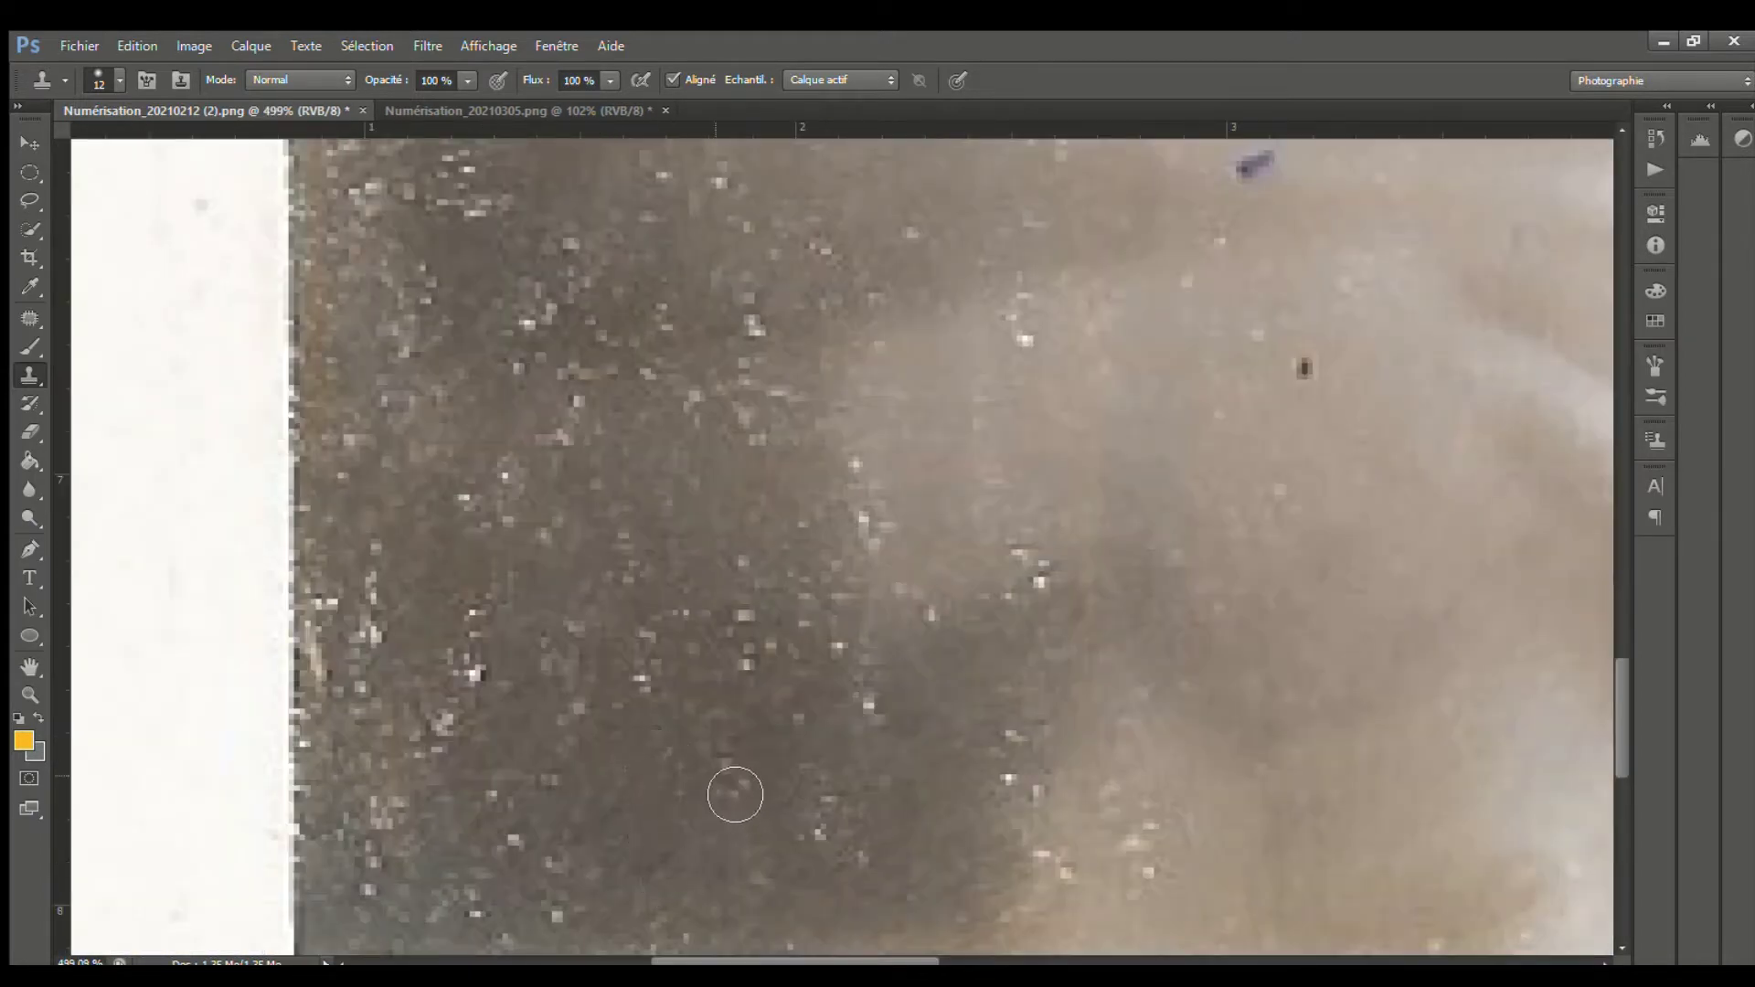
scroll(580, 928, "down", 3)
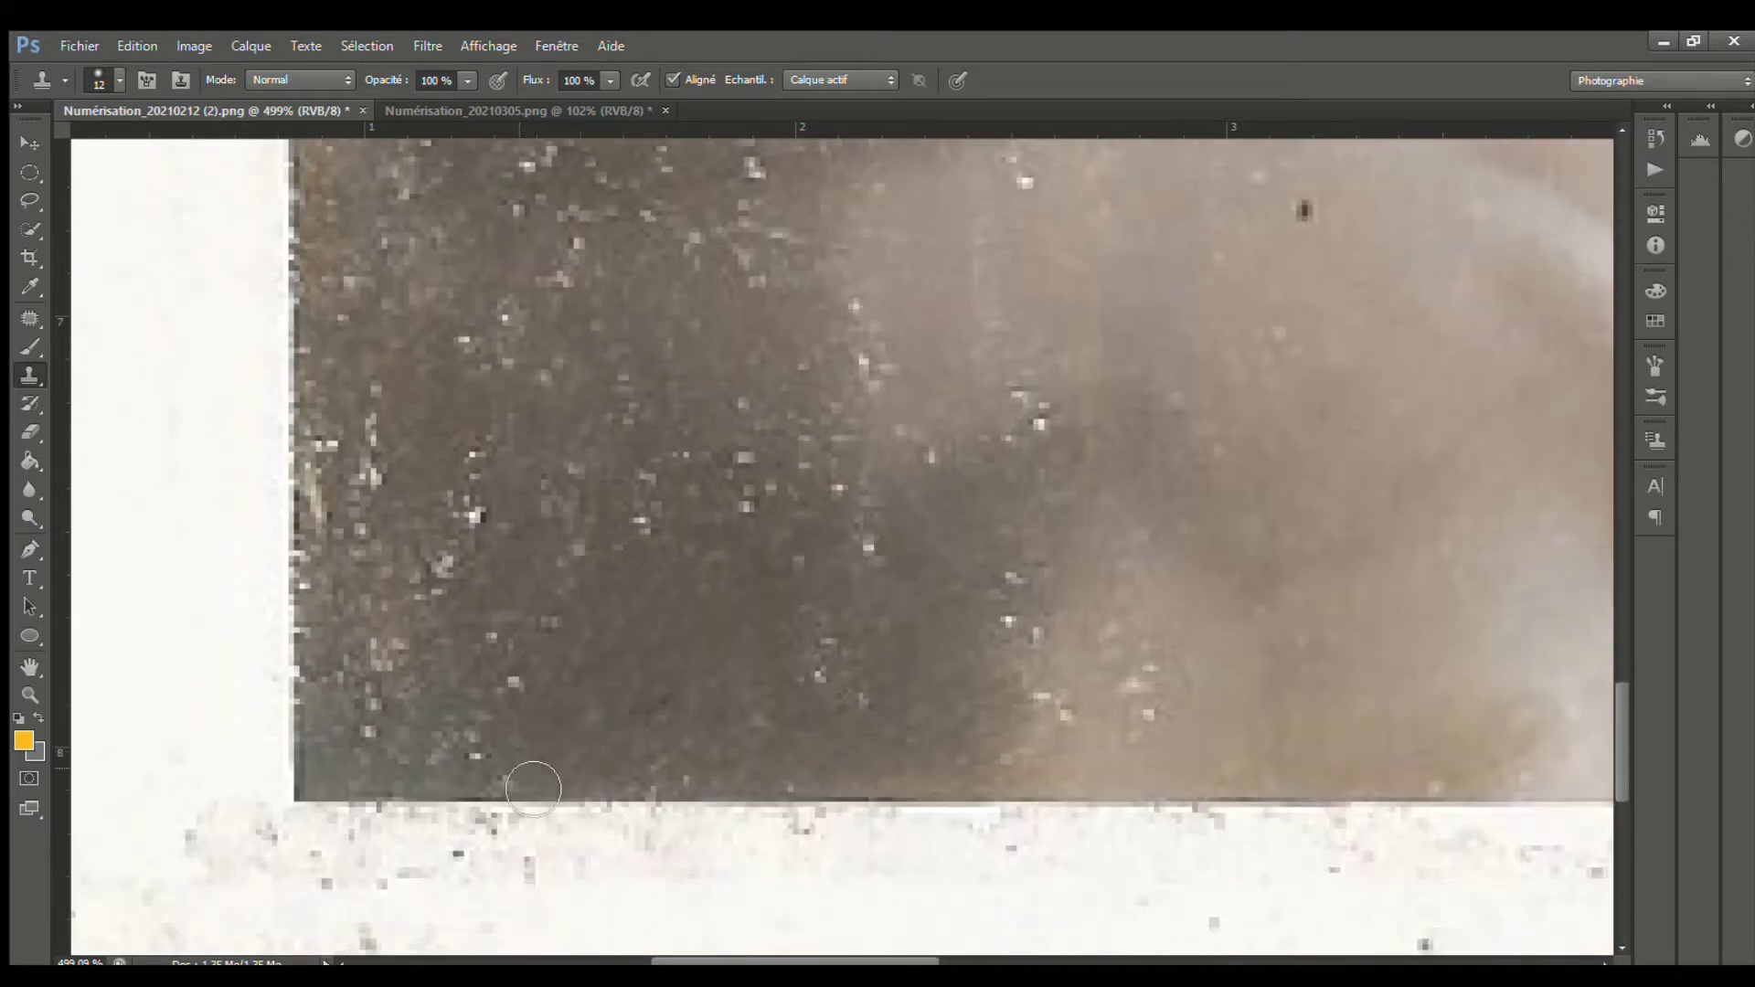
key("bracketleft")
key("bracketleft")
key("bracketleft")
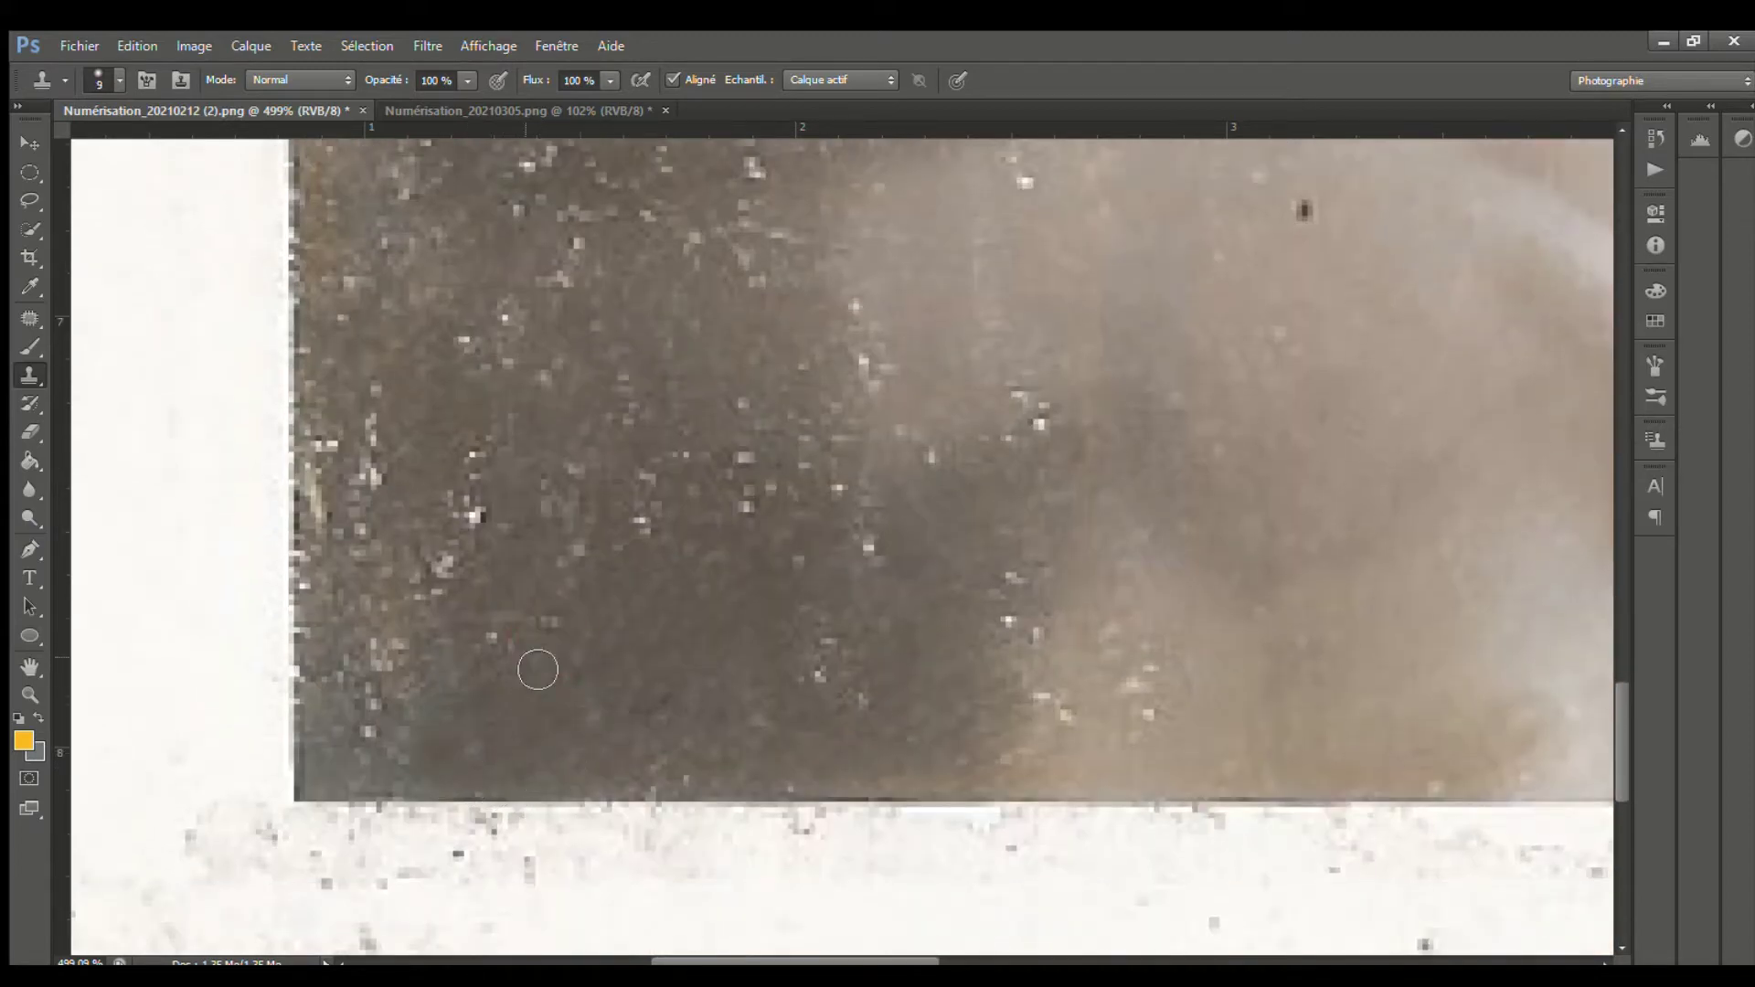
mouse_move(560, 637)
left_mouse_down()
mouse_move(659, 497)
mouse_move(756, 463)
left_mouse_up()
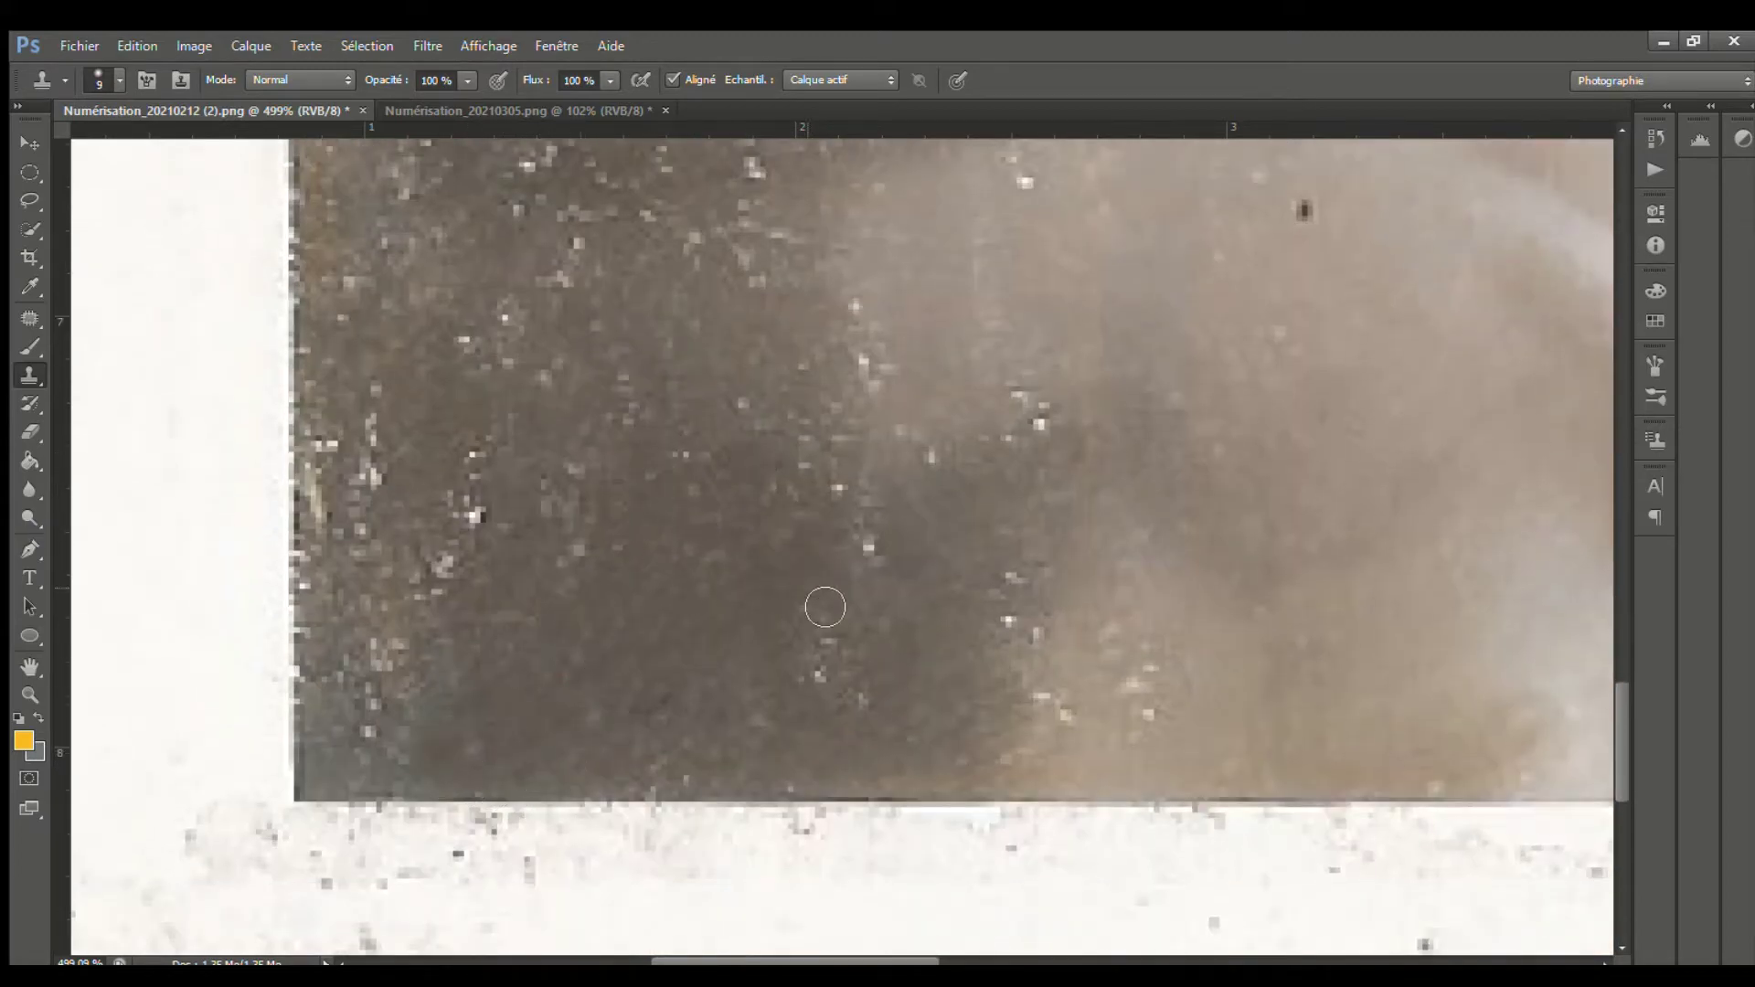
mouse_move(825, 607)
left_mouse_down()
mouse_move(827, 681)
mouse_move(861, 706)
mouse_move(875, 531)
mouse_move(774, 454)
left_mouse_up()
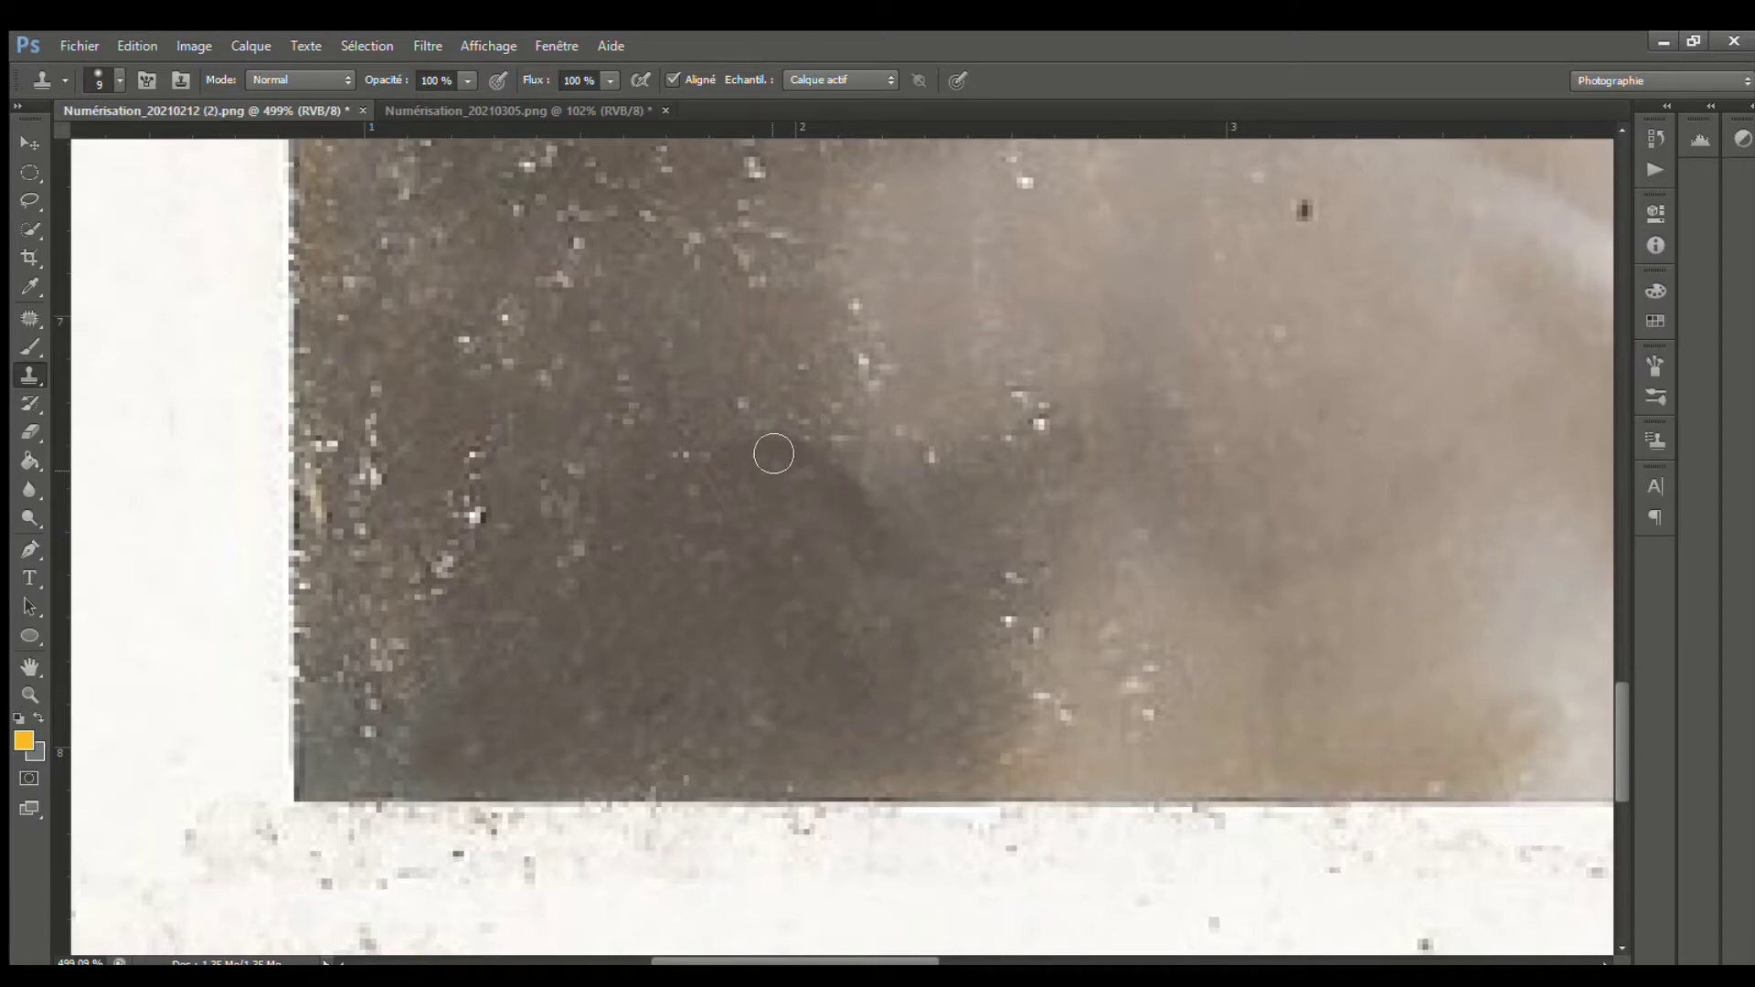
Sample clean texture in the dark lower-right area of the photo and clone out the bright specks at its centre
scroll(852, 585, "down", 6)
scroll(1046, 741, "up", 7)
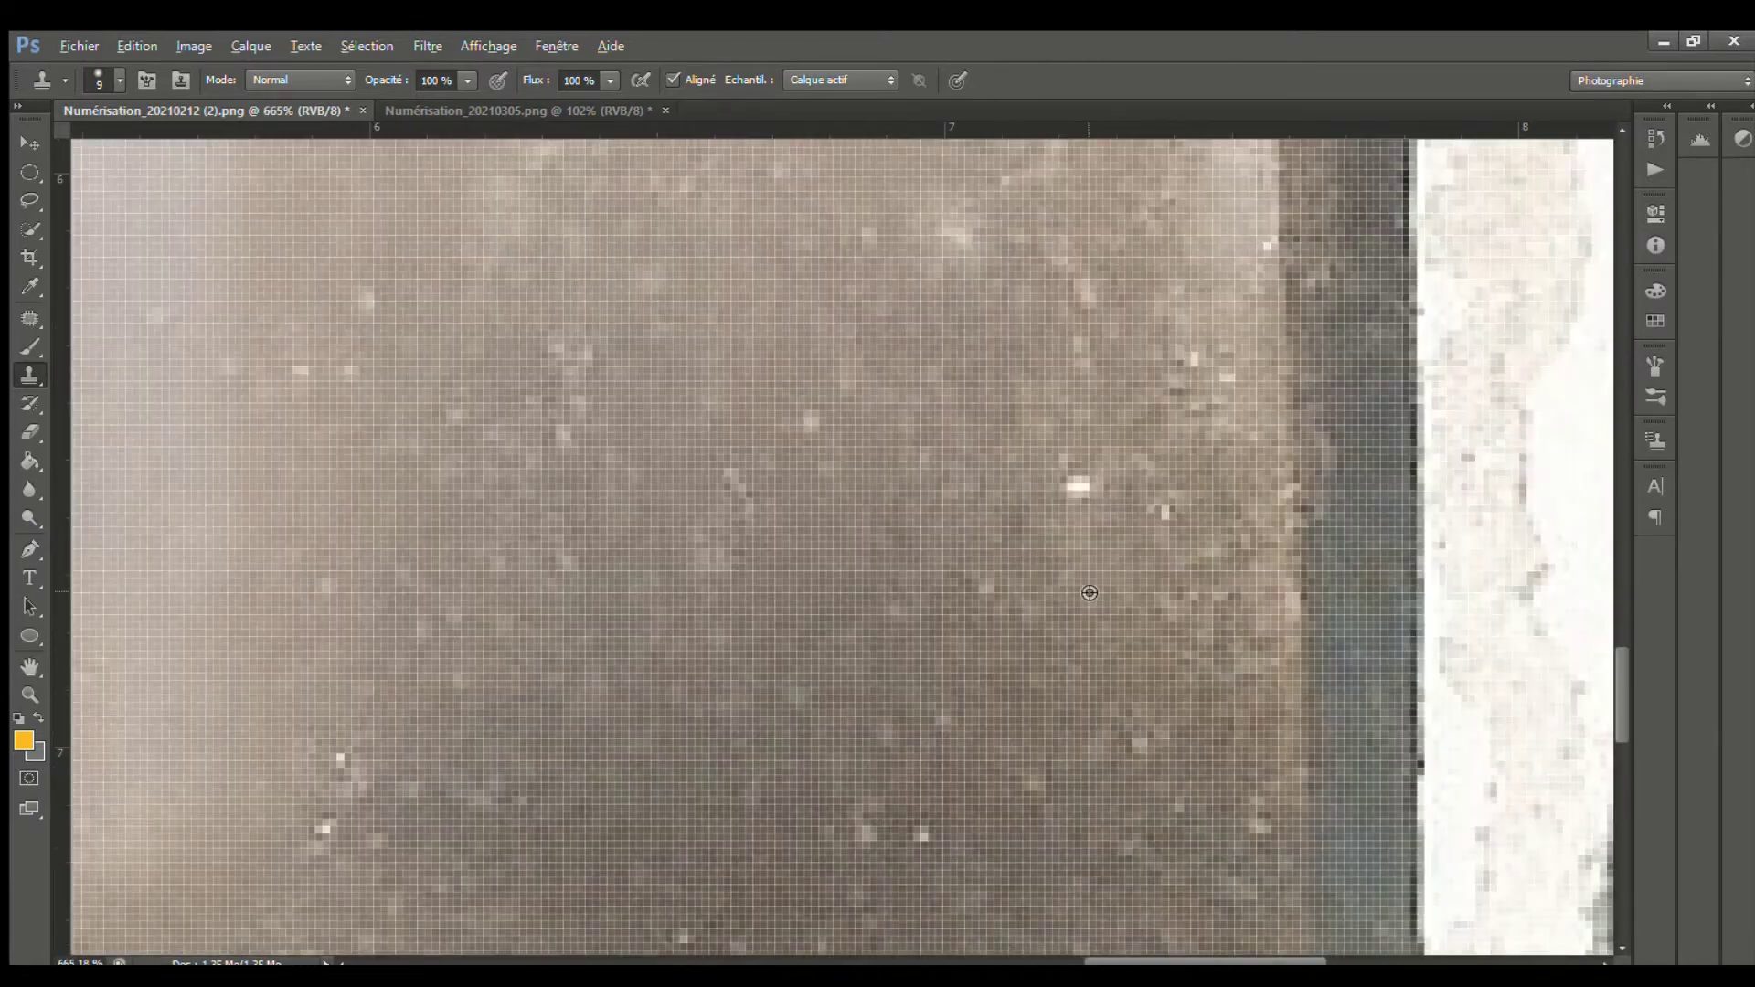
left_click(1089, 591, "alt")
left_click(1084, 501)
left_click(850, 384)
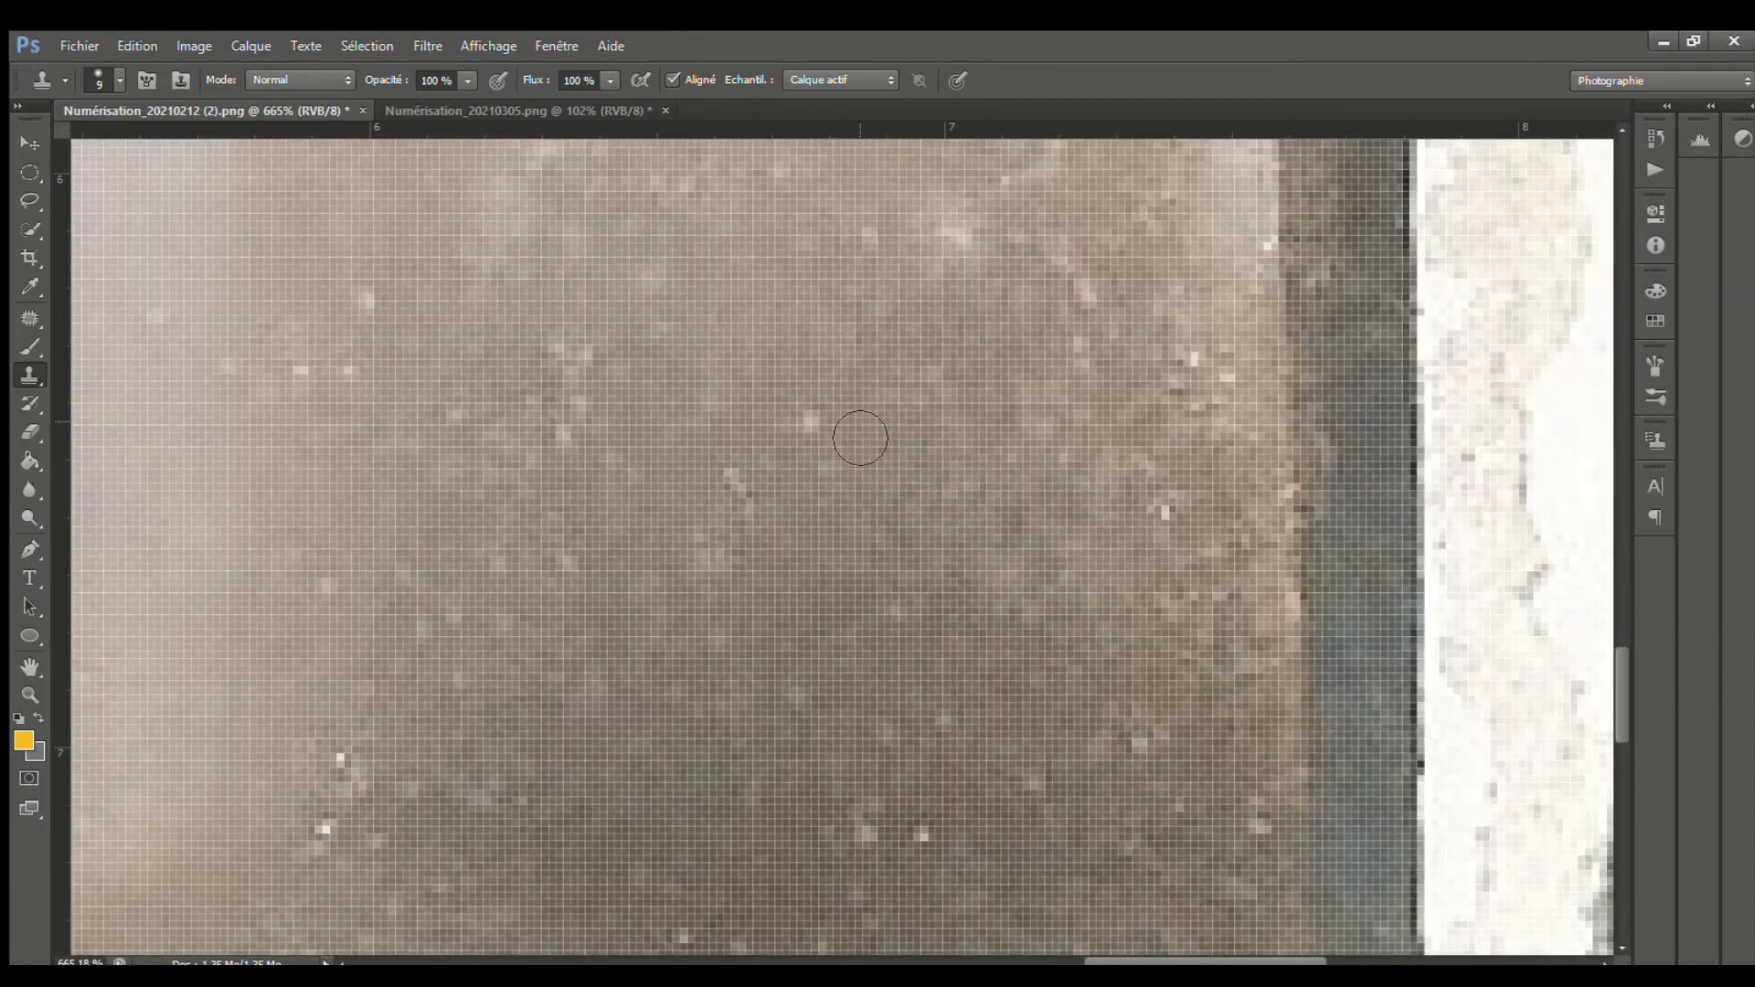
left_click(811, 423)
left_click(740, 489)
Clone out the remaining specks in the left half of the dark lower-right area, resampling clean texture nearby
left_click(573, 419)
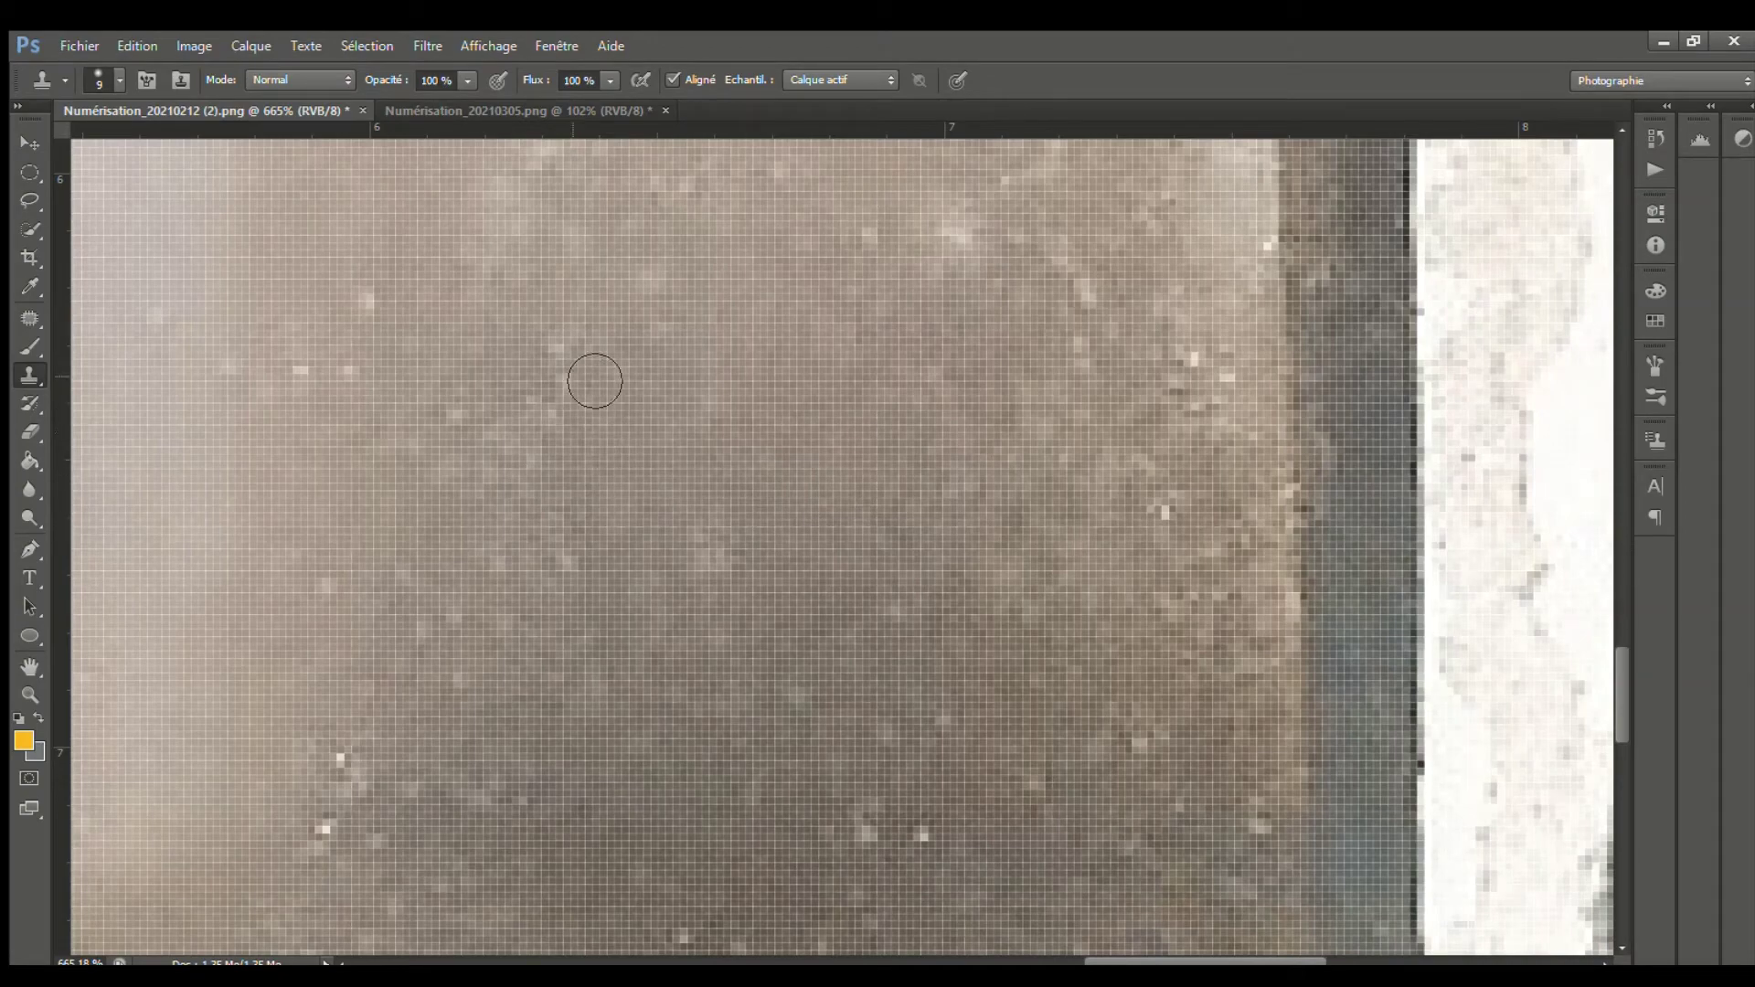
left_click(580, 373)
left_click(539, 439)
left_click(662, 432, "alt")
left_click(574, 574)
scroll(471, 582, "down", 3)
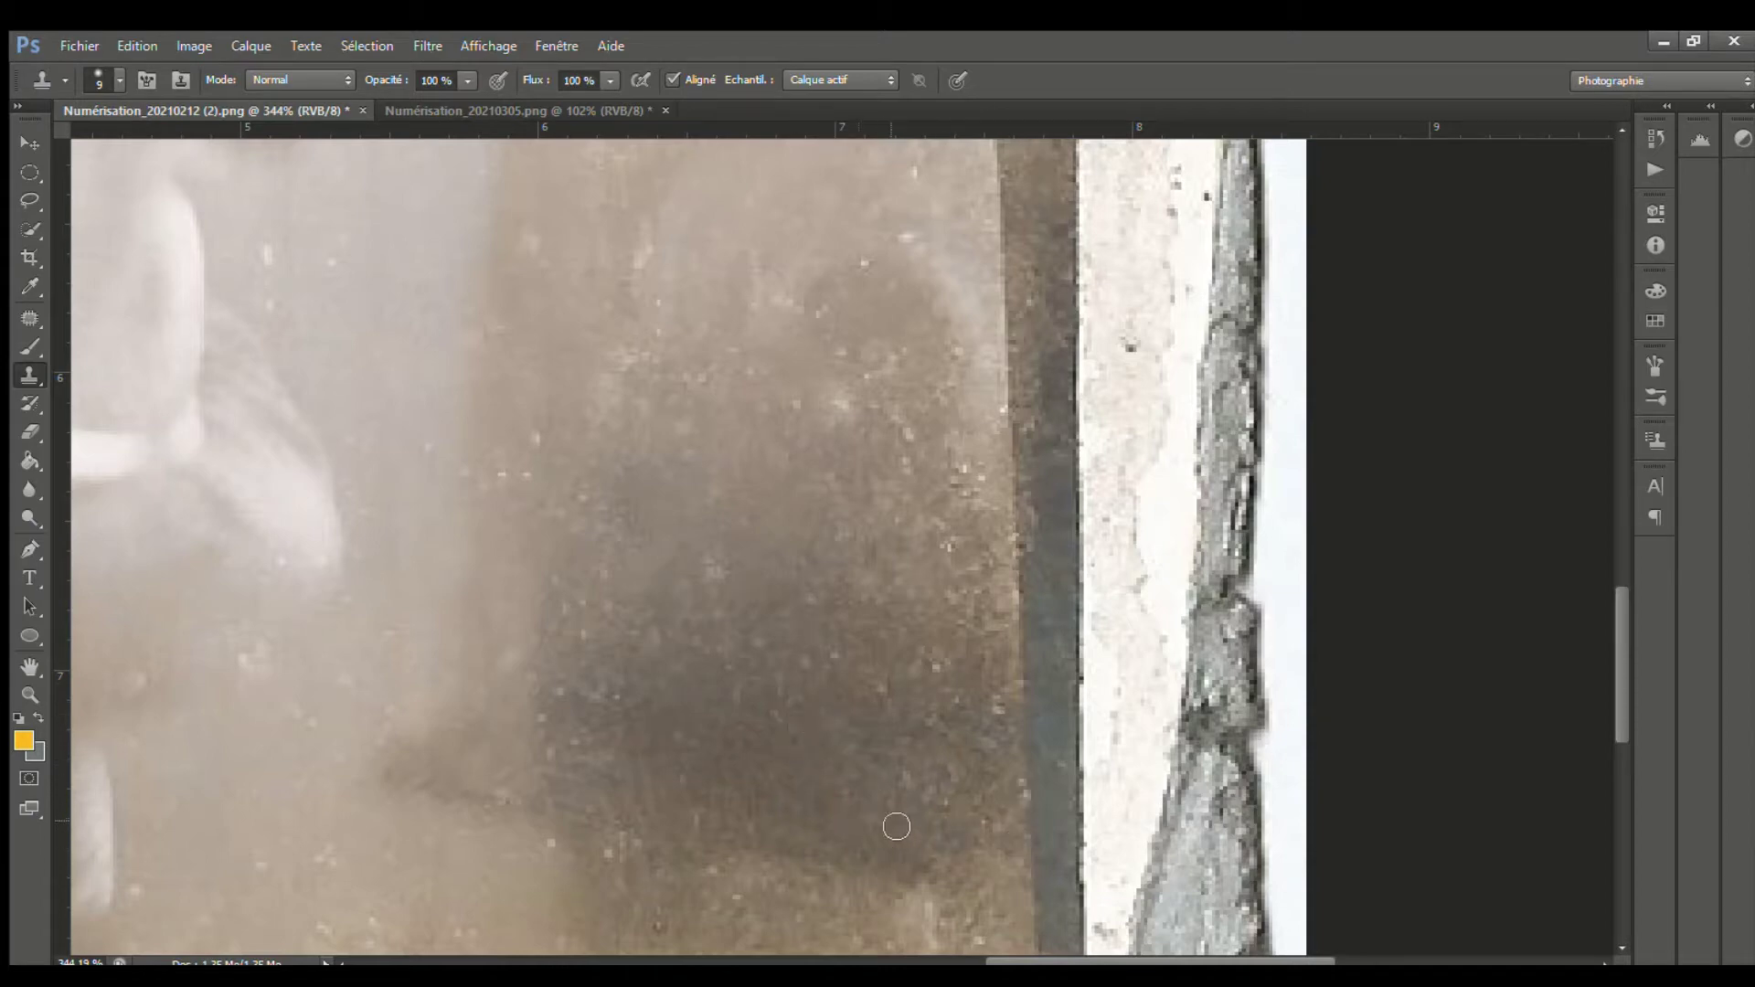
Clone out the blue and black marks on the woman's lap
scroll(807, 548, "down", 10)
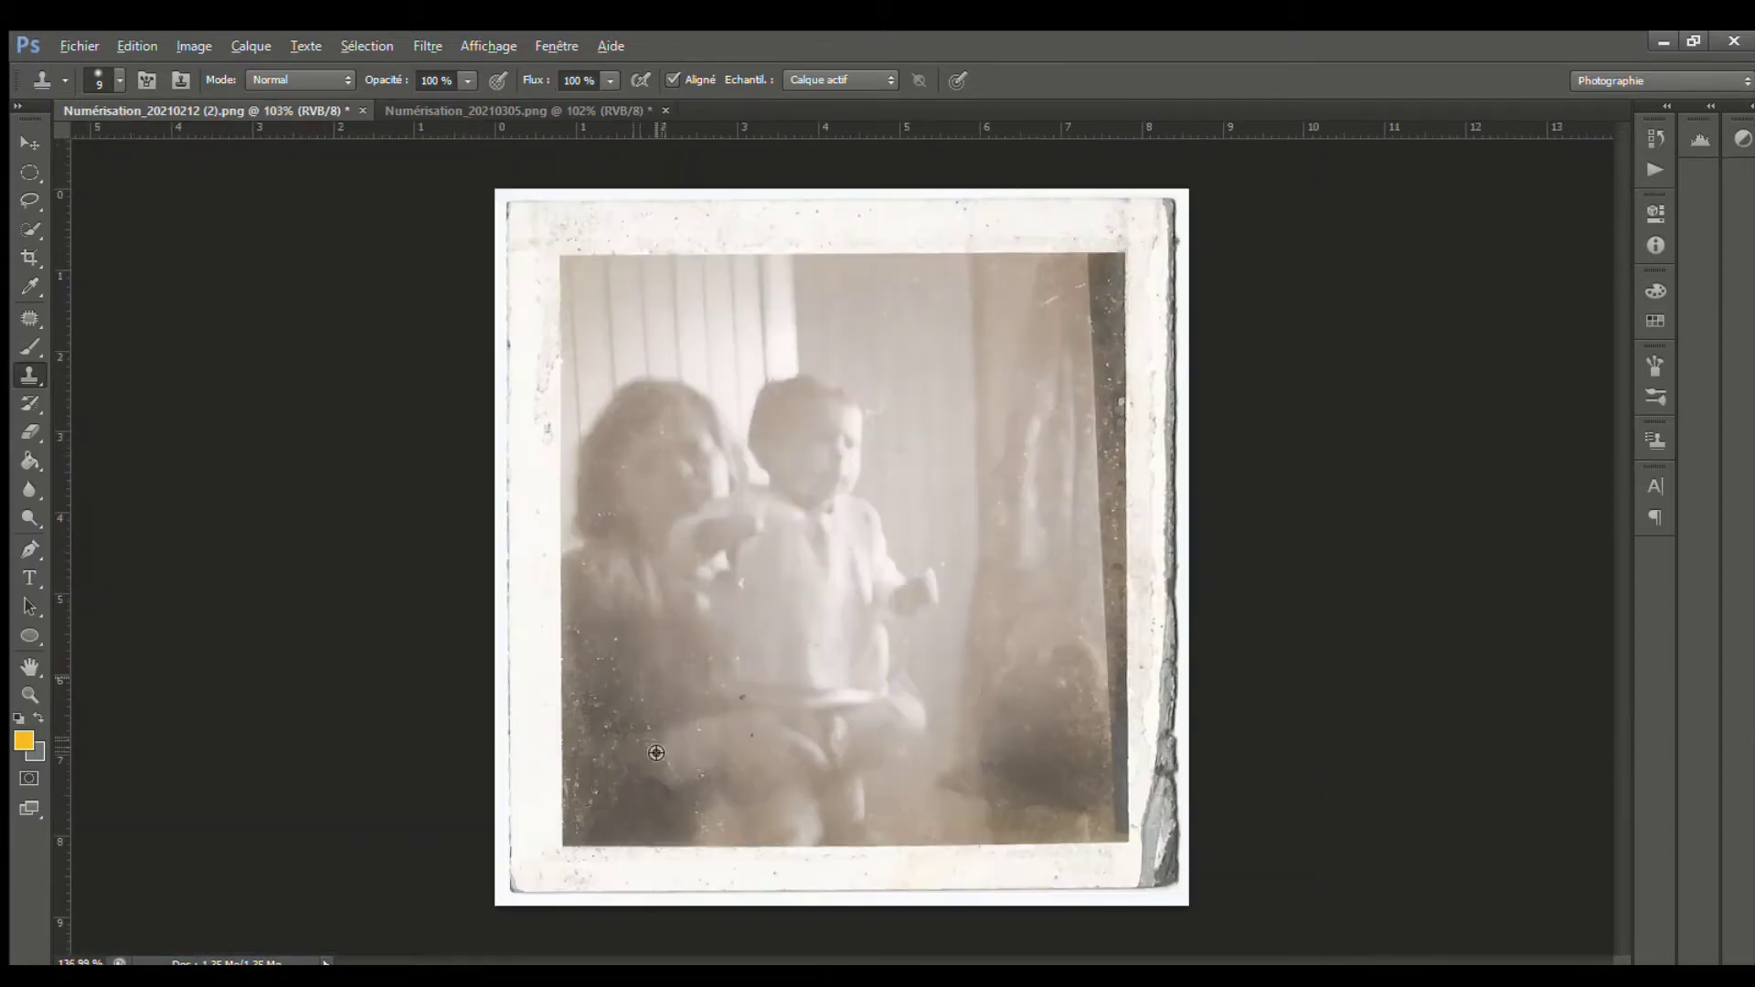
scroll(673, 732, "up", 9)
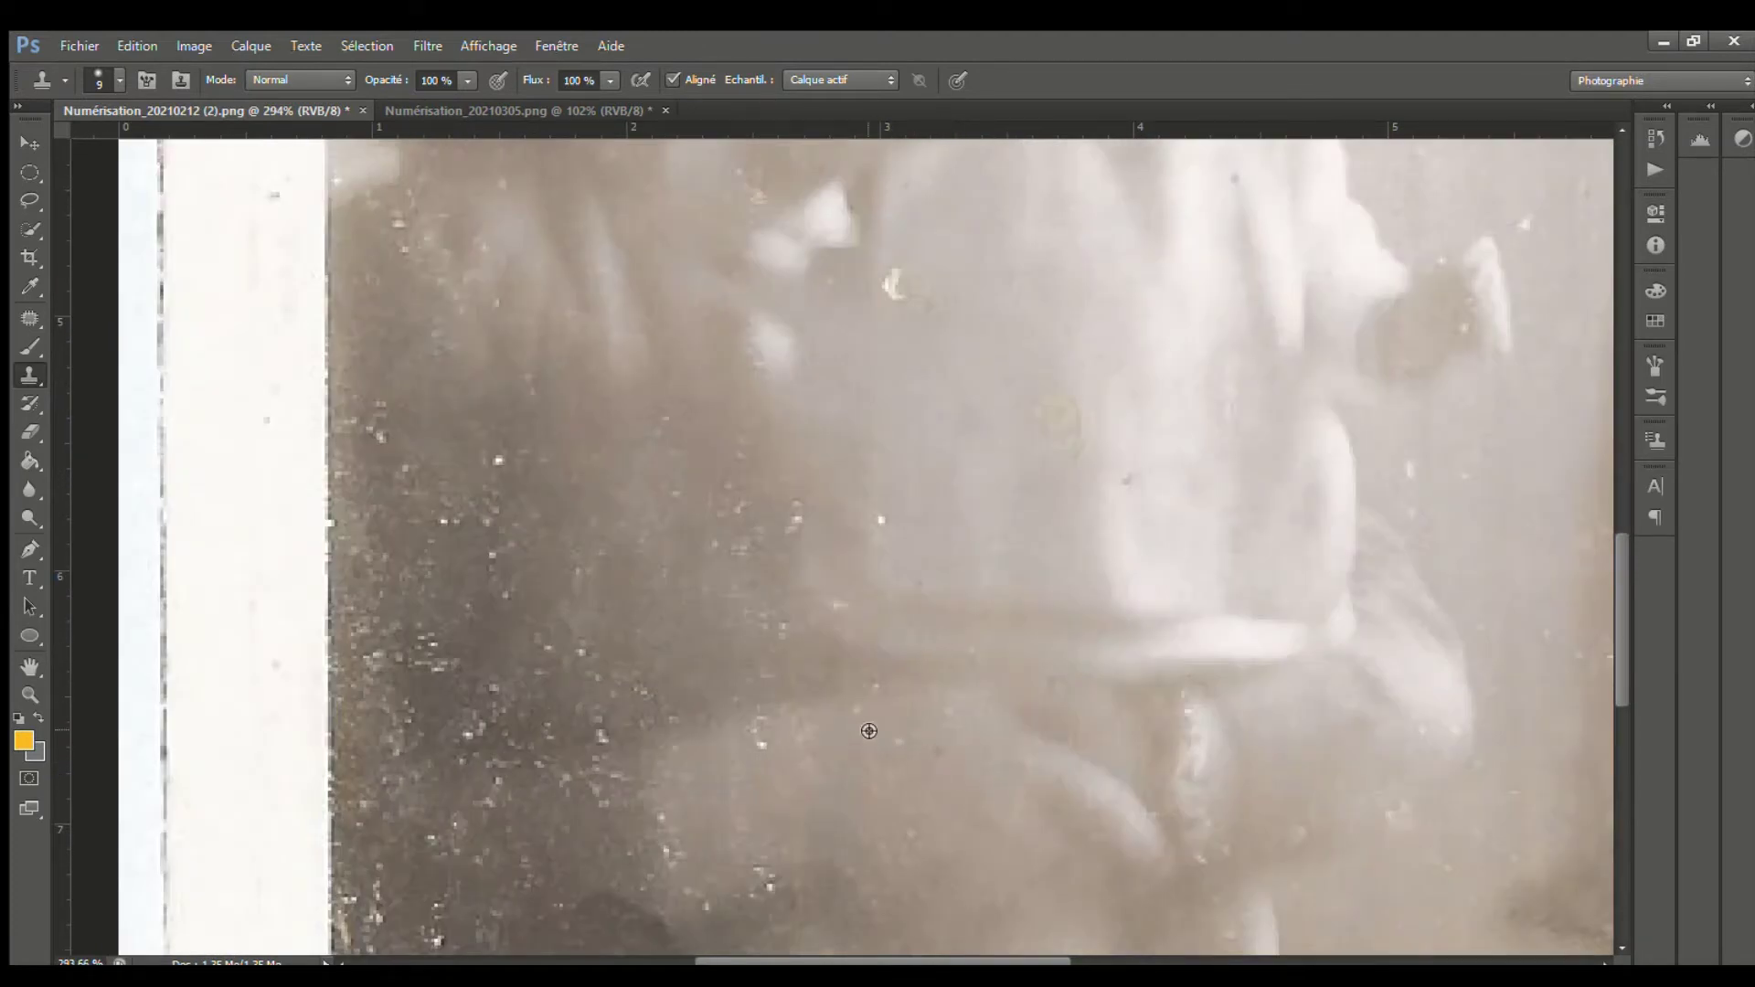
scroll(864, 739, "up", 3)
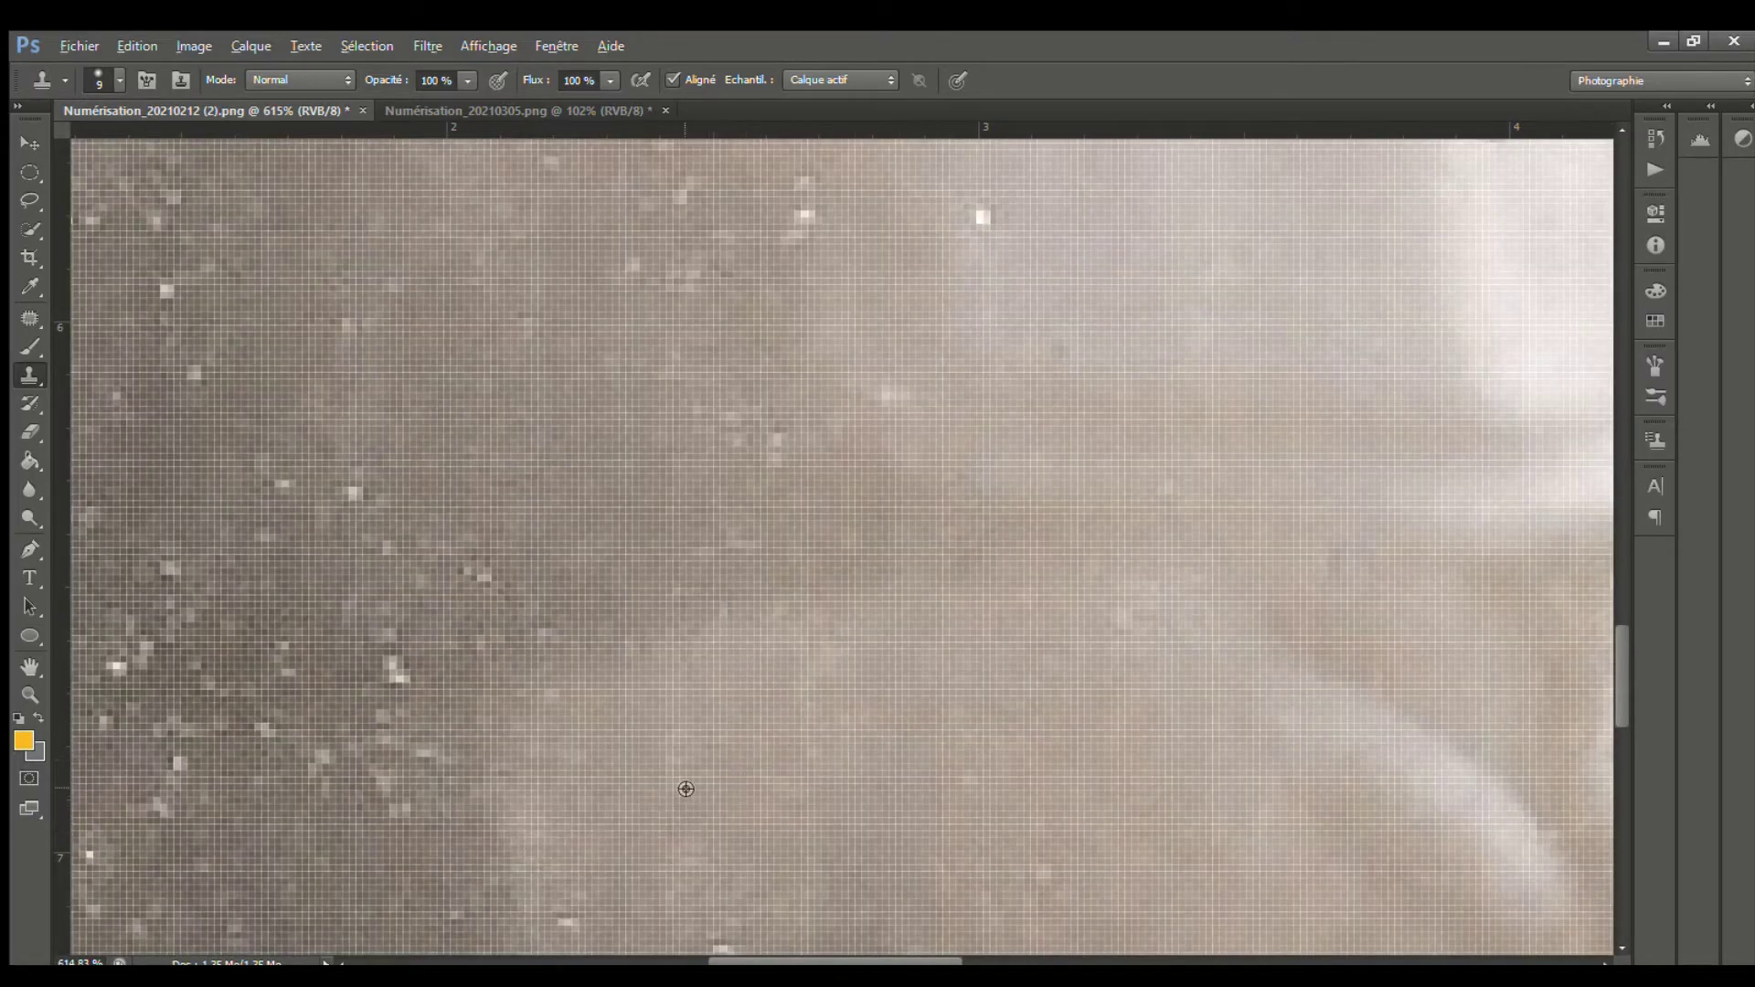
Enlarge the Clone Stamp brush to size 23 and clone out the marks on the child's light clothing
scroll(834, 775, "down", 4)
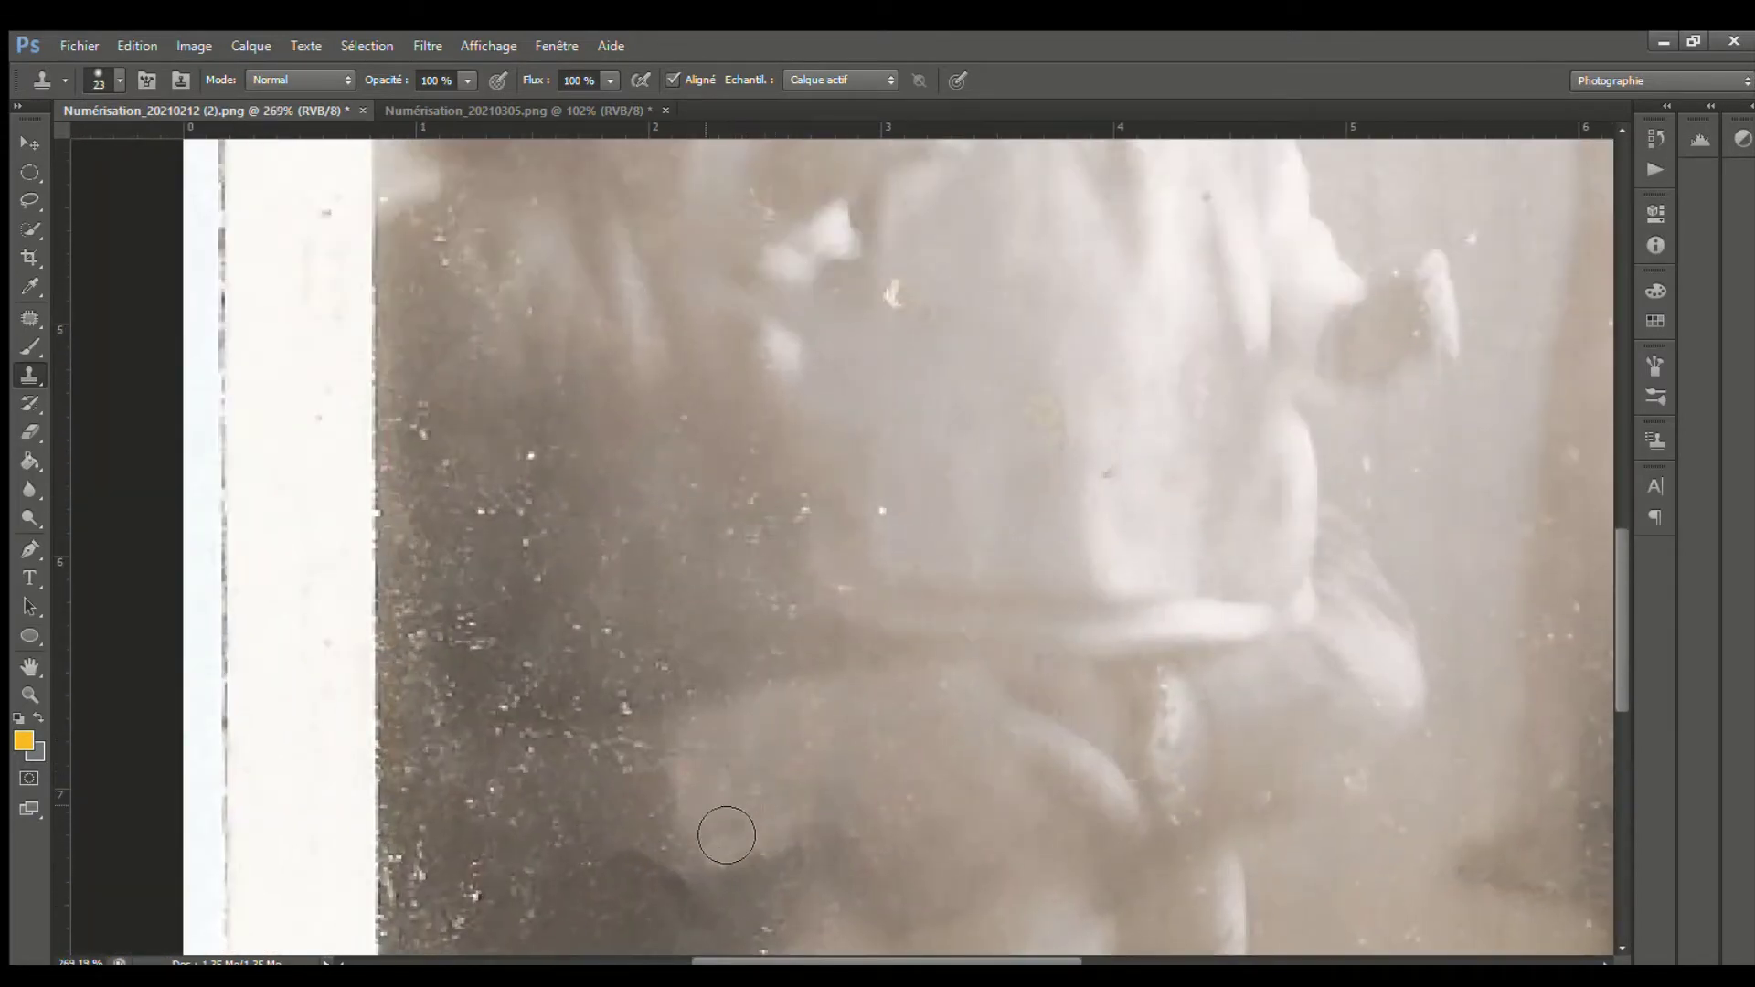
scroll(961, 696, "down", 8)
scroll(753, 591, "up", 6)
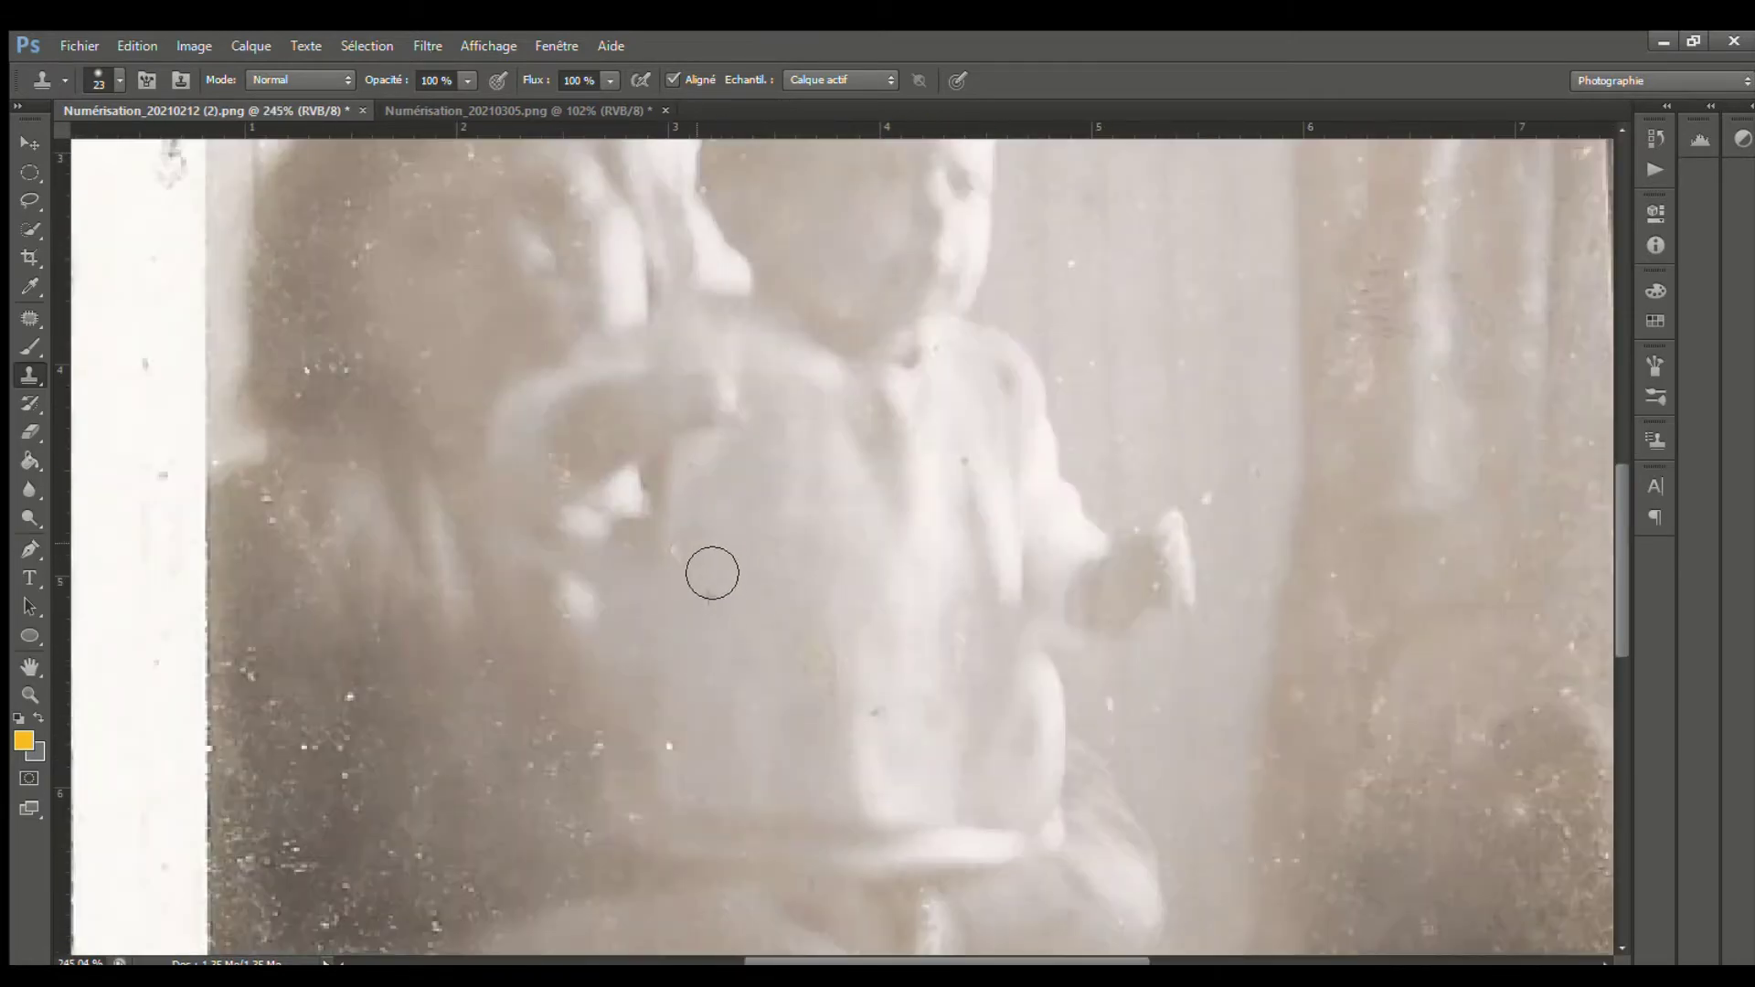
scroll(799, 694, "down", 6)
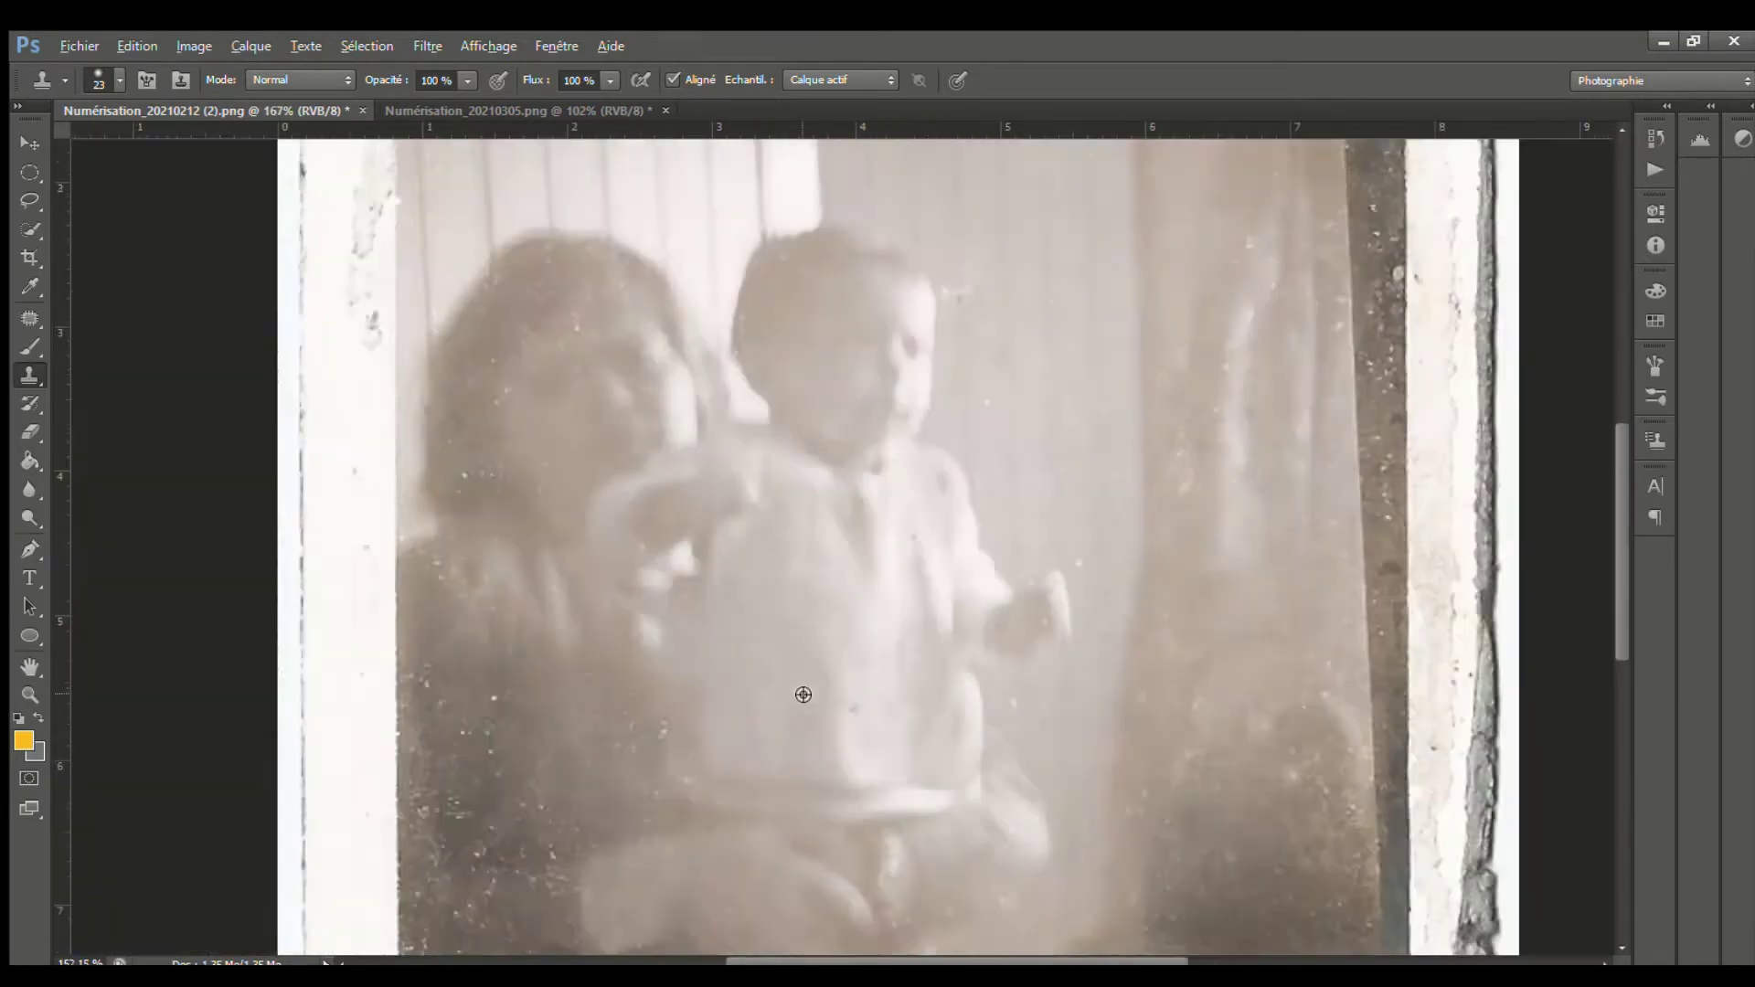
scroll(839, 665, "up", 8)
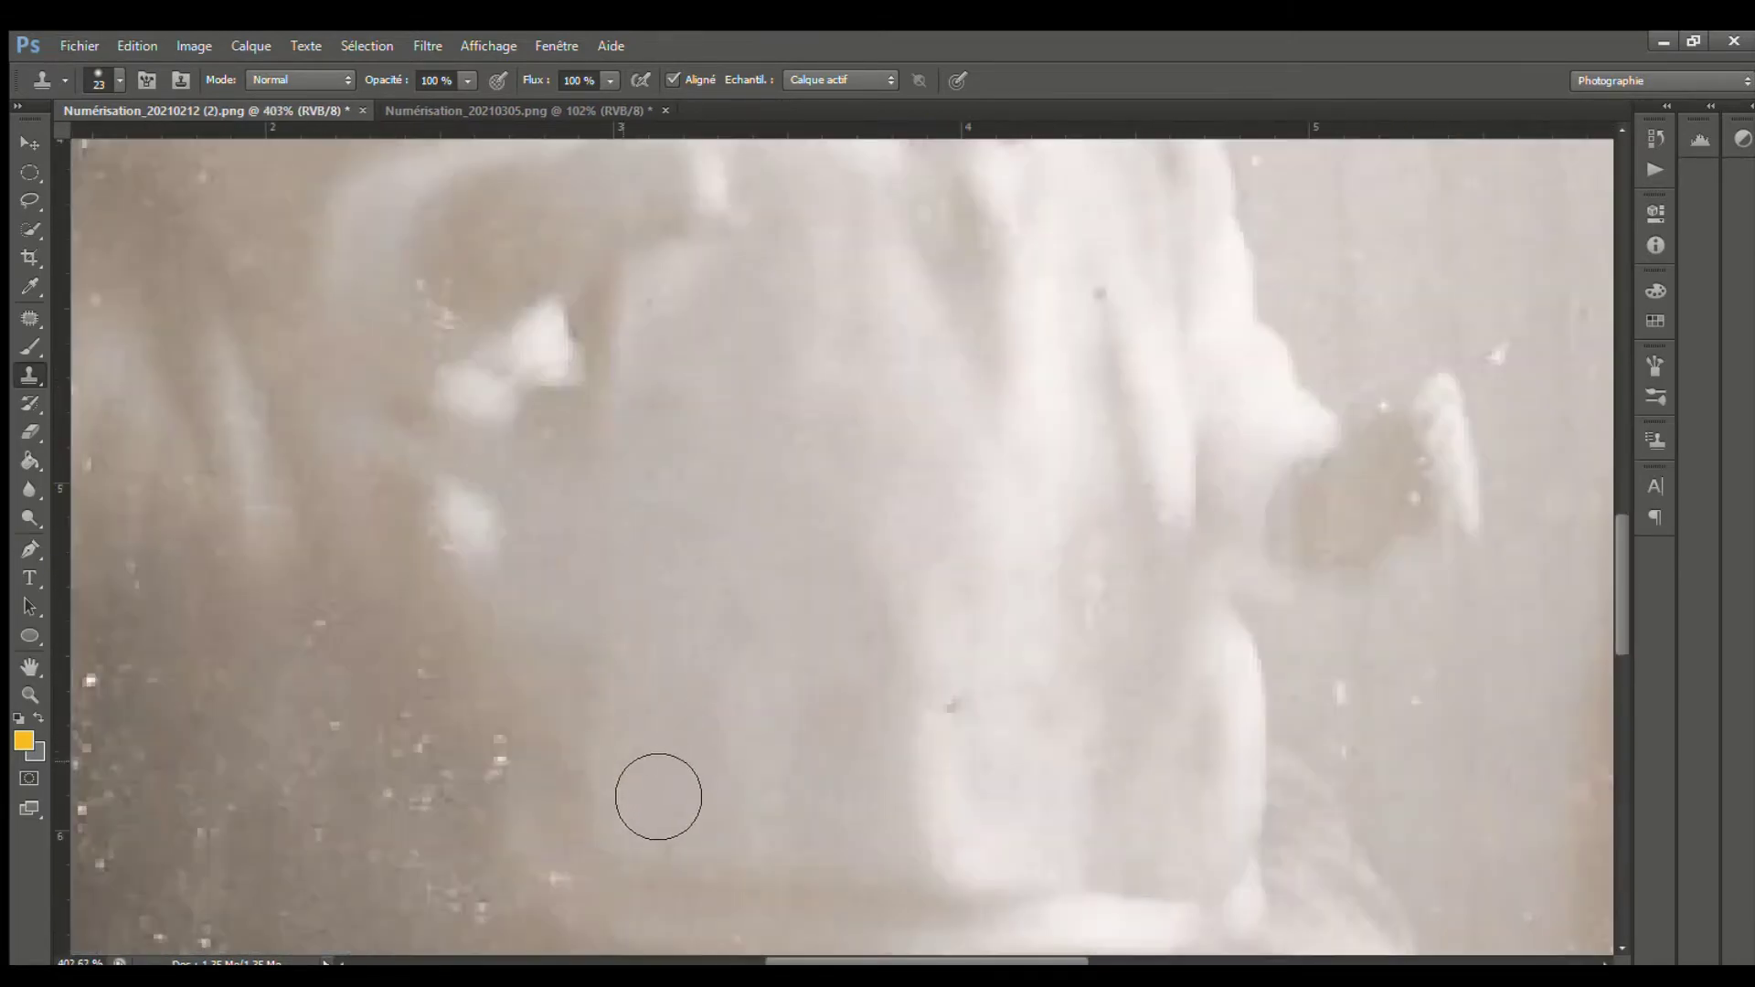
left_click(1141, 333, "alt")
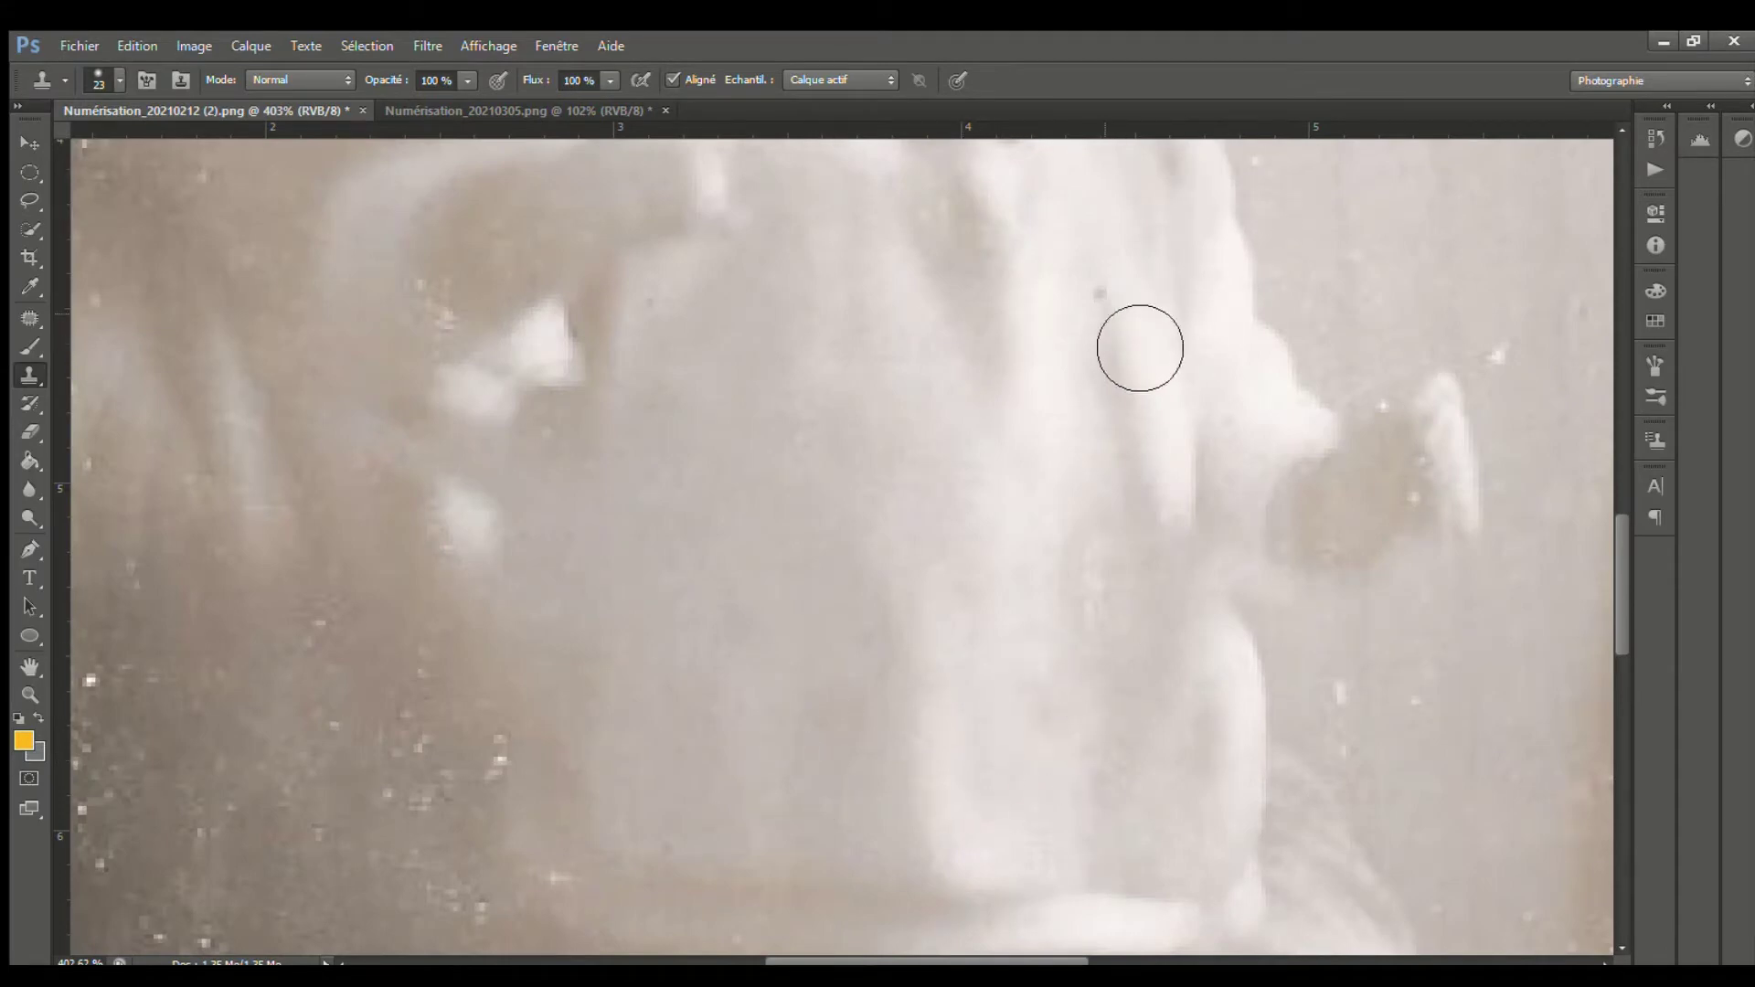
Reduce the Clone Stamp brush to size 7 and clone out the white specks at the woman's shoulder
scroll(1143, 329, "down", 6)
scroll(1108, 554, "up", 5)
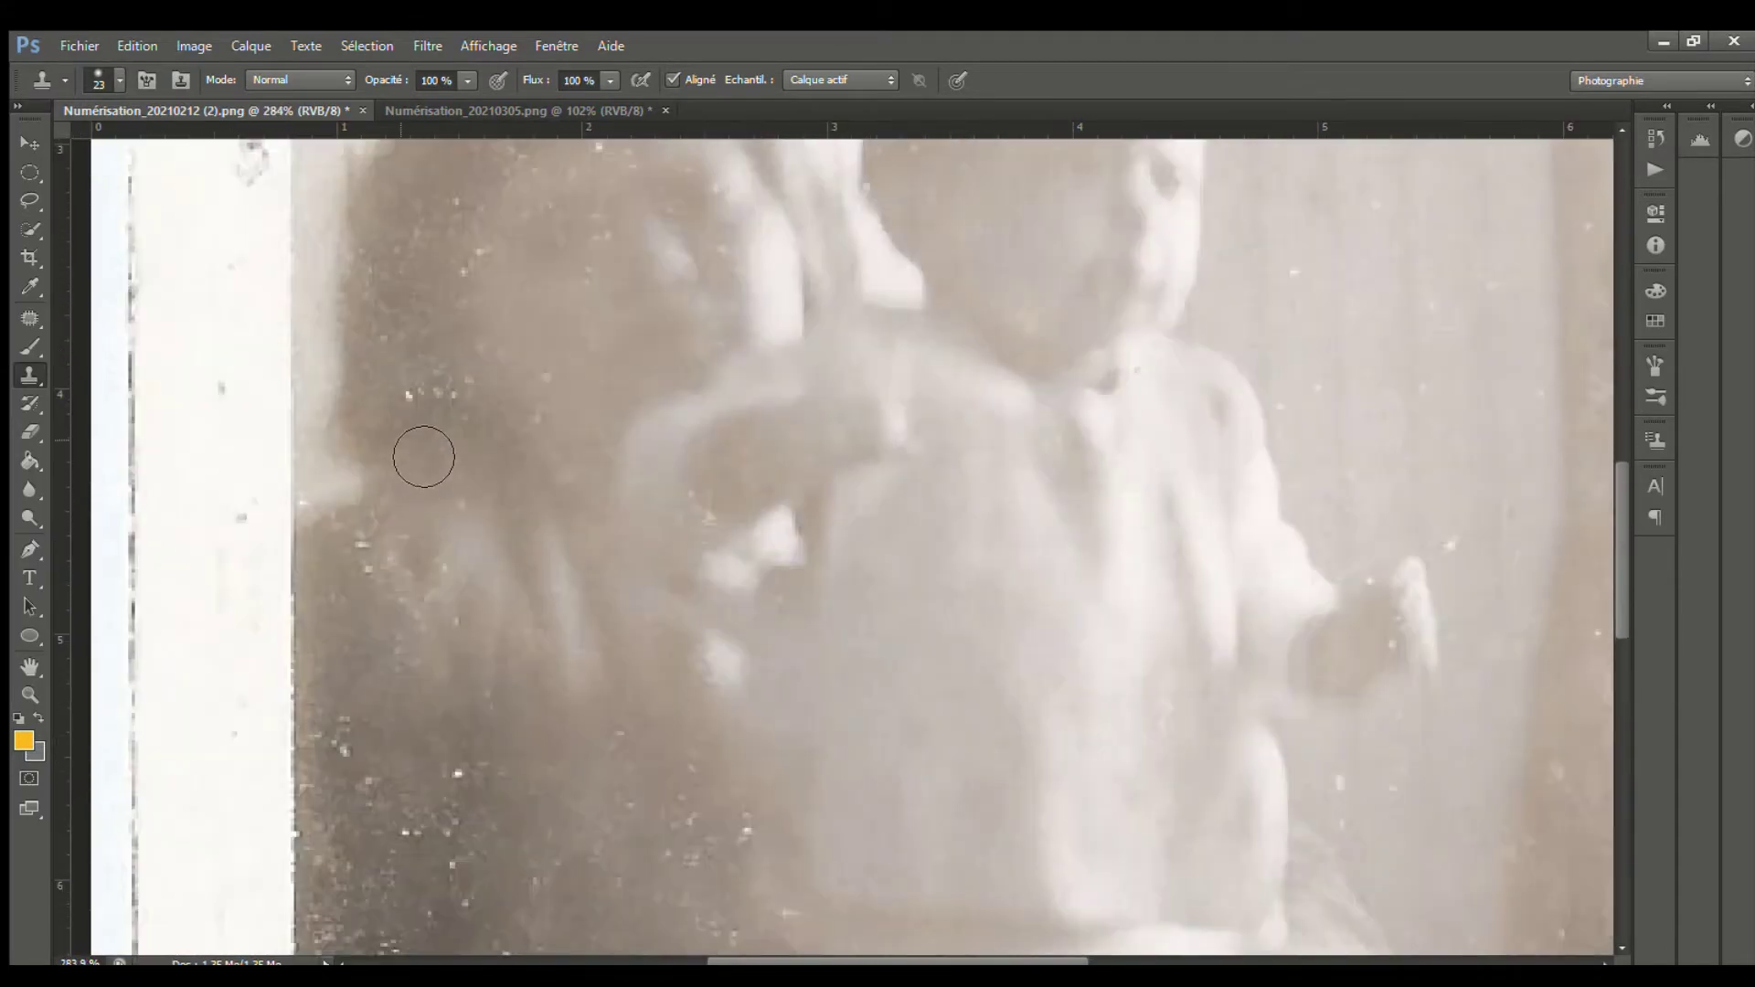
left_click(419, 397)
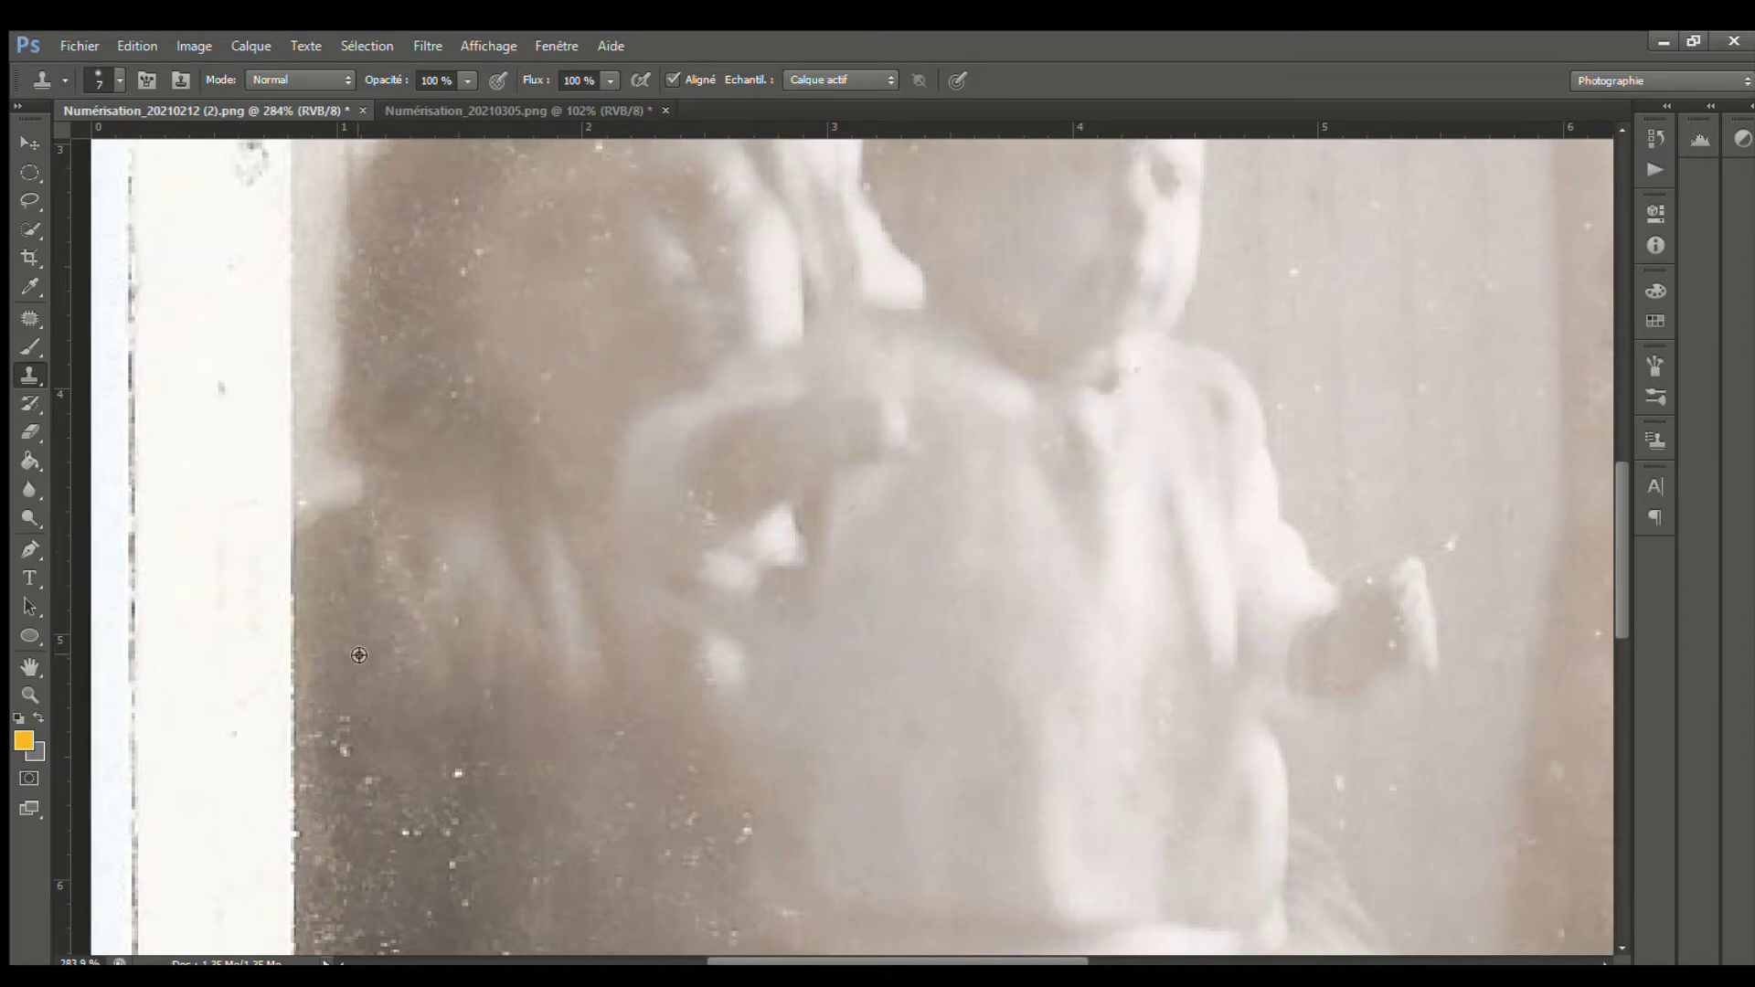
scroll(328, 748, "down", 5)
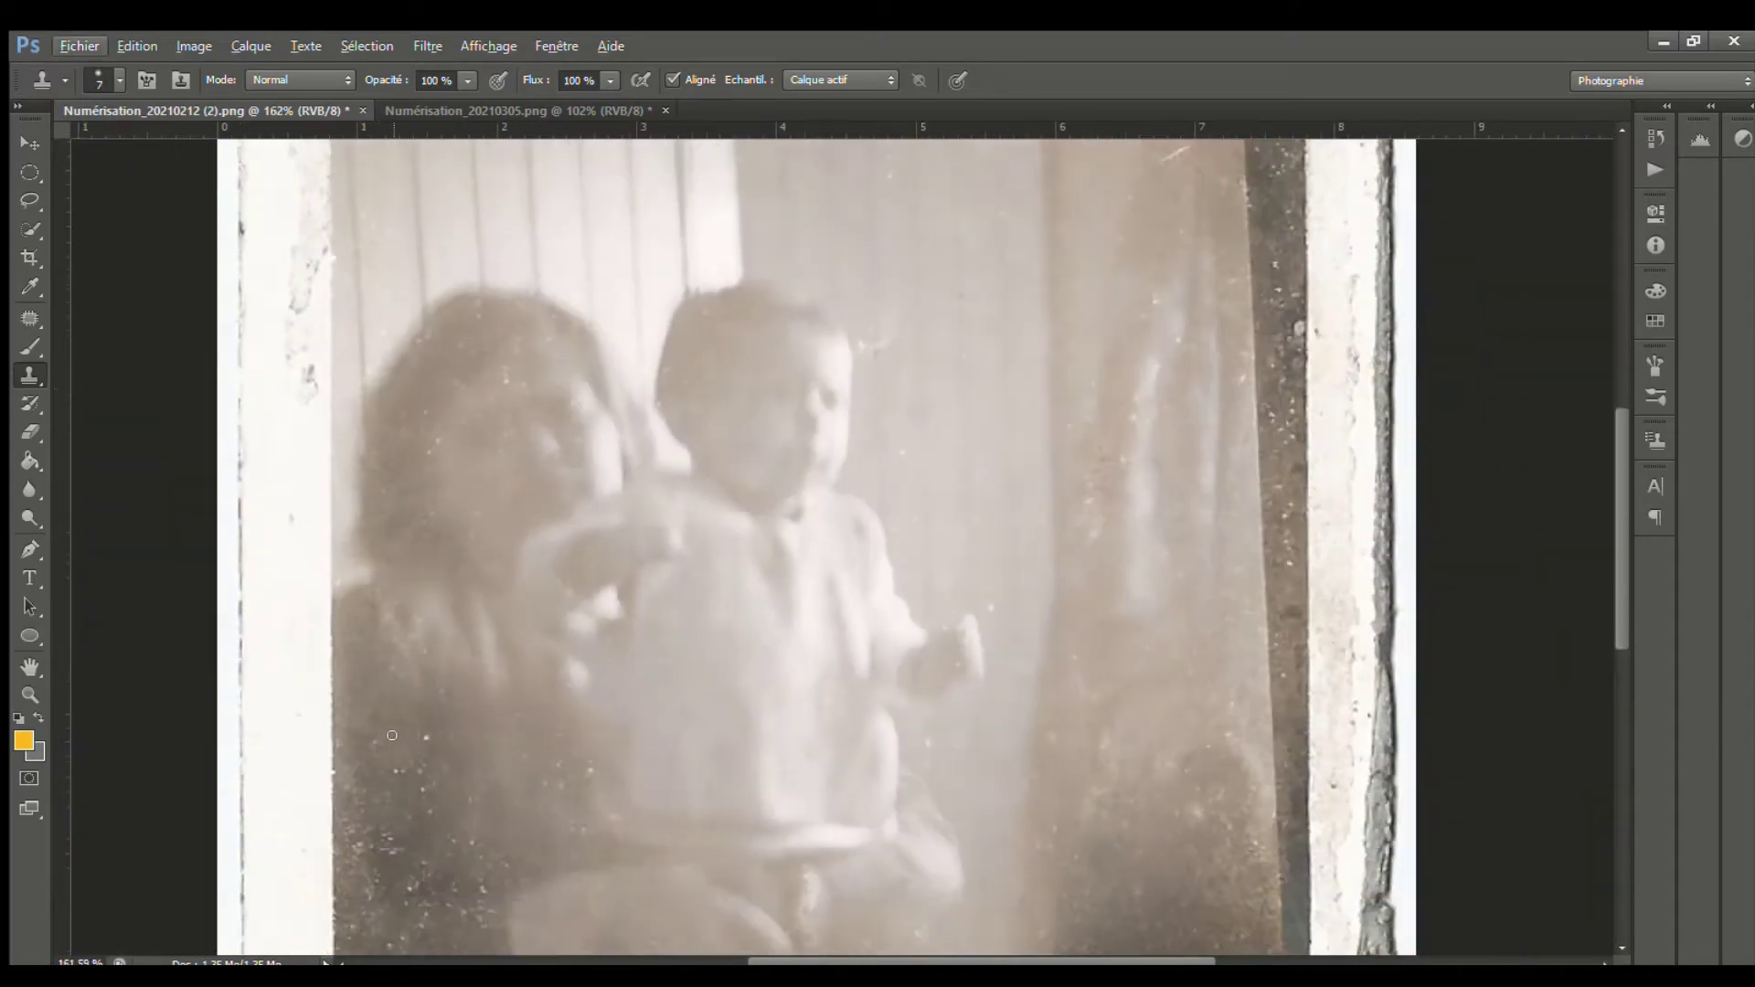
Enlarge the Clone Stamp brush to size 17 and clone out the specks on the woman's dark sleeve
scroll(449, 648, "up", 6)
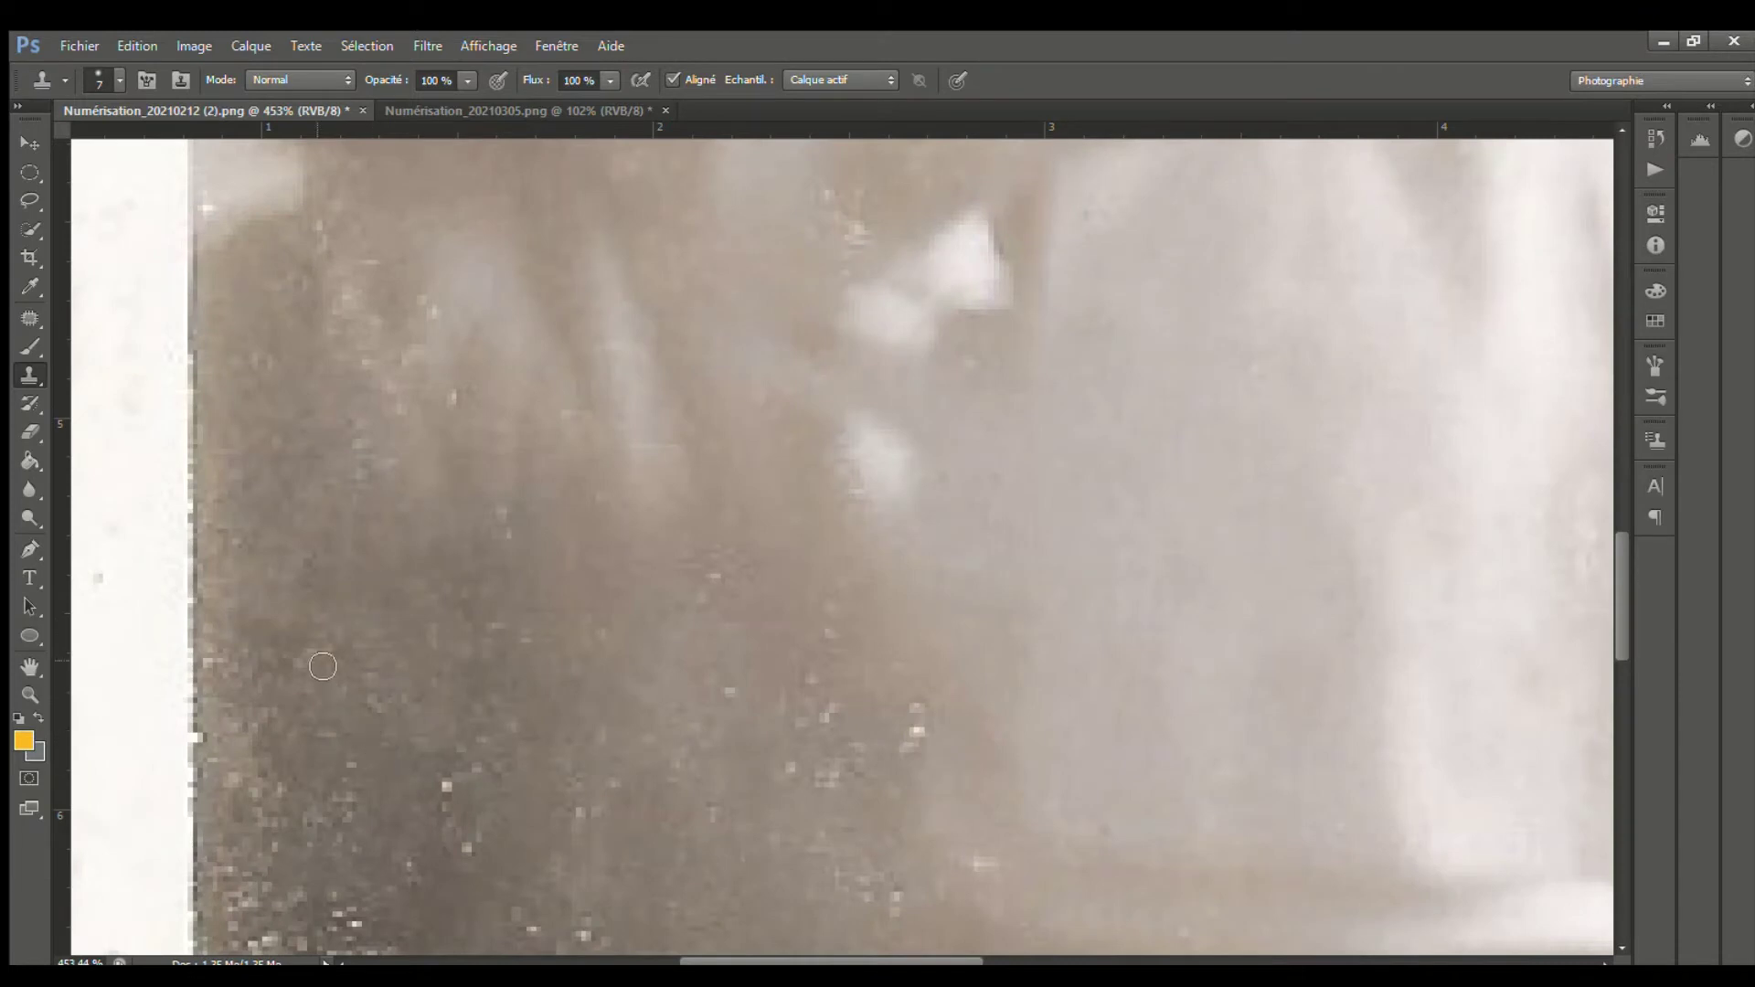
scroll(609, 736, "down", 4)
scroll(540, 640, "down", 3)
right_click(470, 573, "alt")
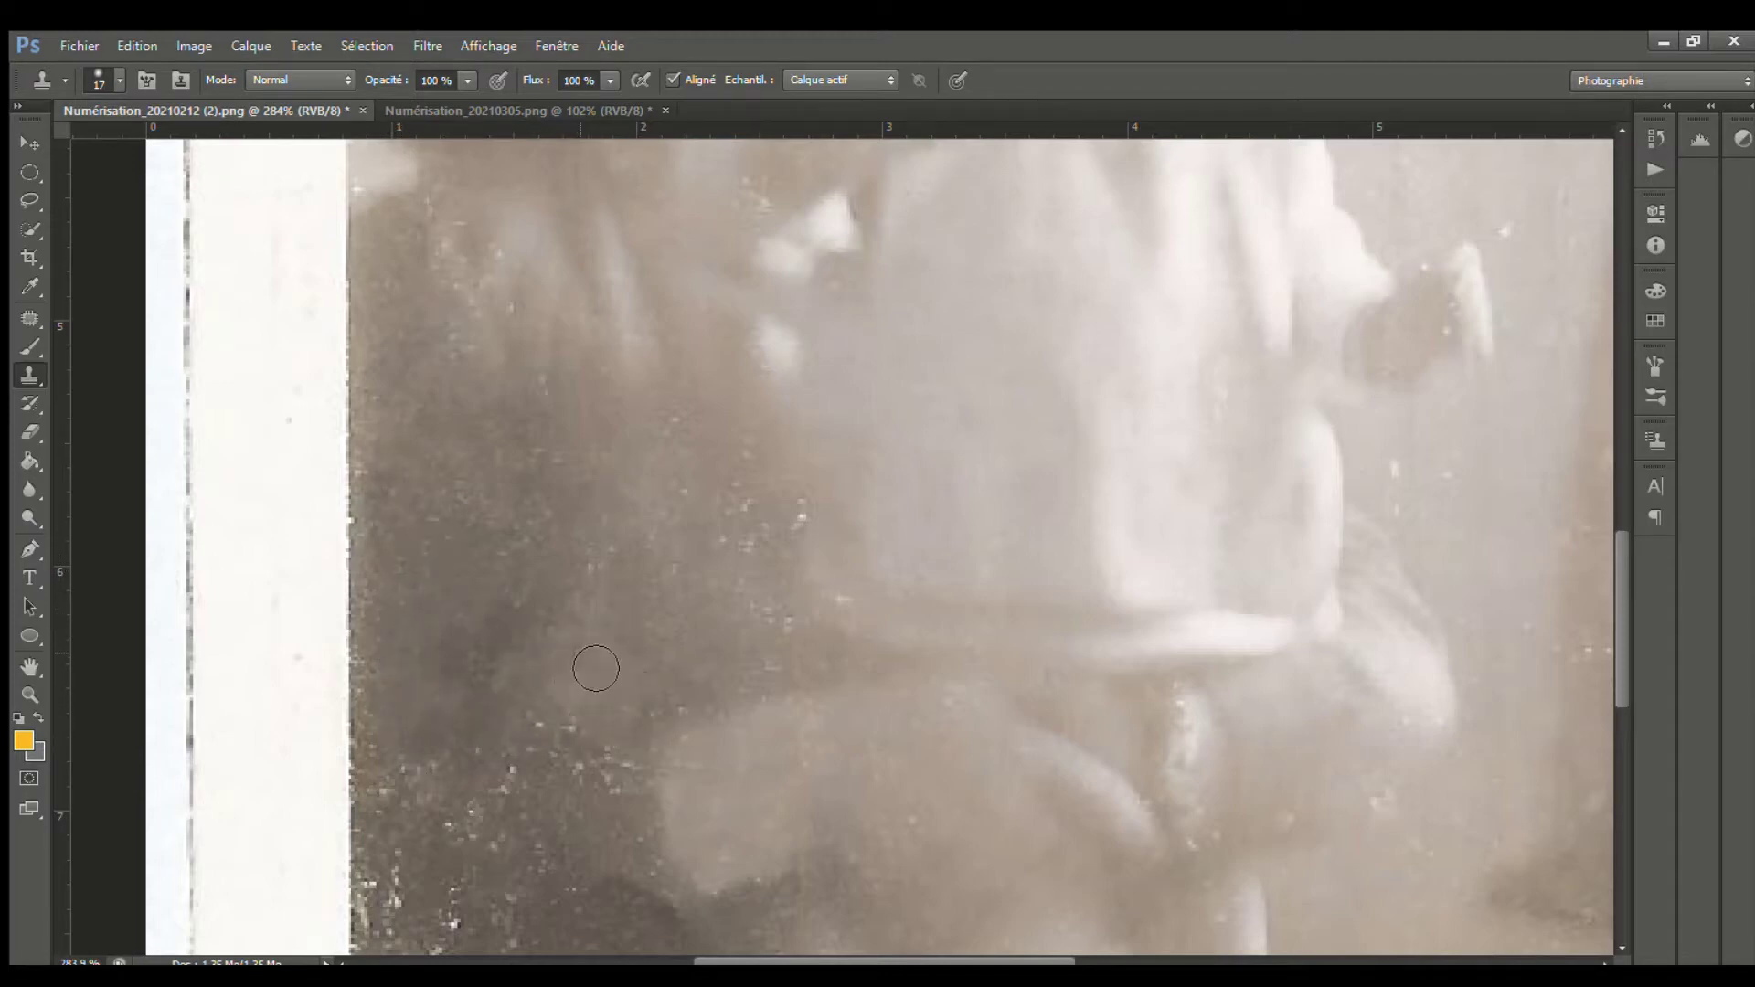
scroll(596, 668, "down", 5)
Sample clean dark texture and clone out the cluster of bright specks between the woman's sleeve and the child's clothing
scroll(725, 713, "up", 8)
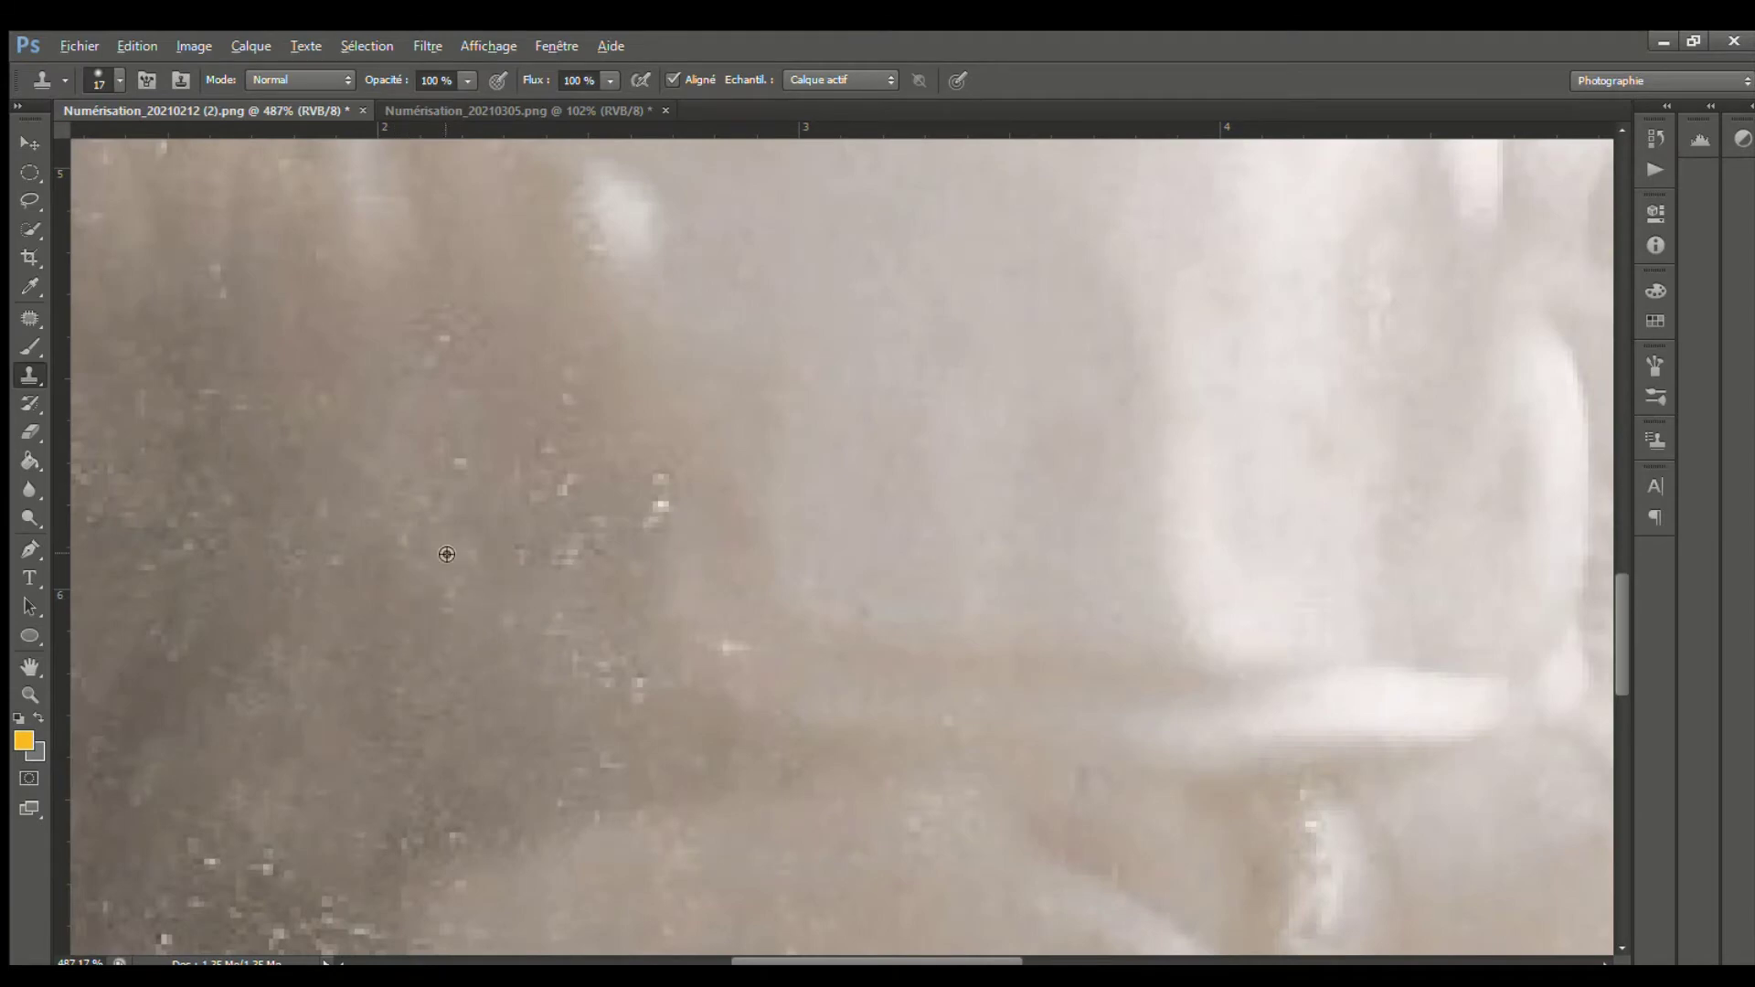
left_click(446, 554, "alt")
mouse_move(548, 581)
left_mouse_down()
mouse_move(596, 575)
mouse_move(626, 528)
mouse_move(671, 553)
mouse_move(582, 491)
left_mouse_up()
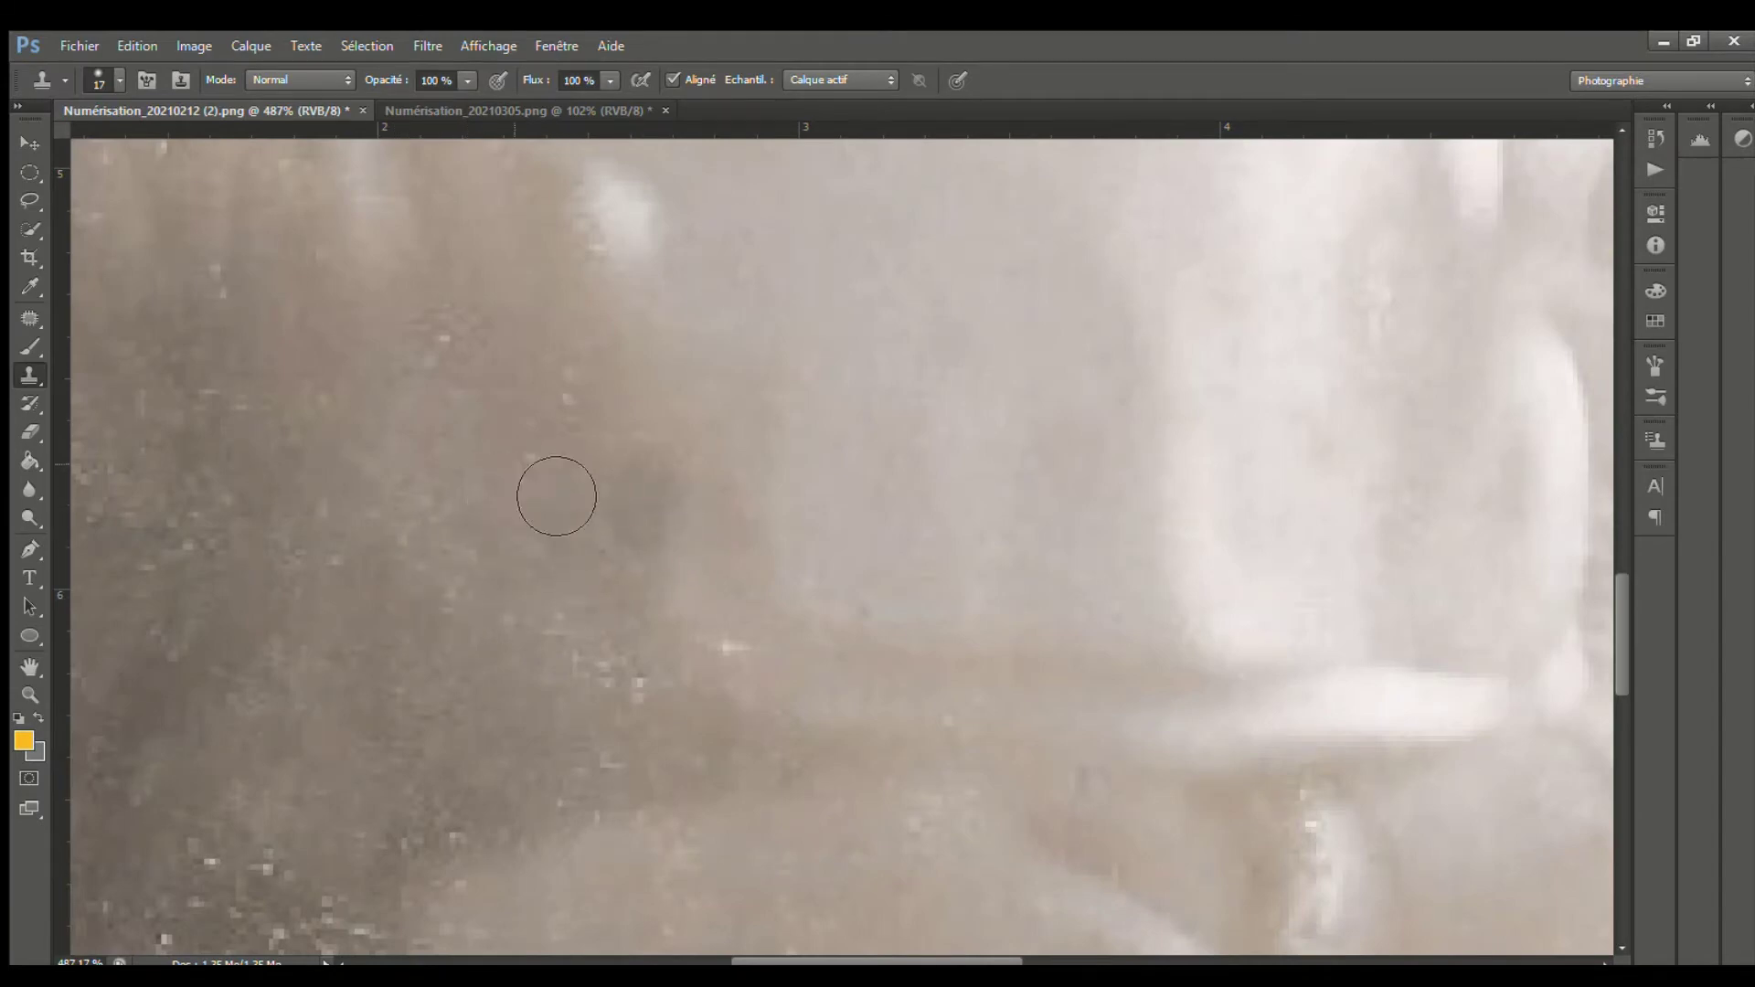
scroll(559, 611, "down", 5)
Display the history and switch between the original scan state and the latest clone state to compare the retouching
left_click(1709, 106)
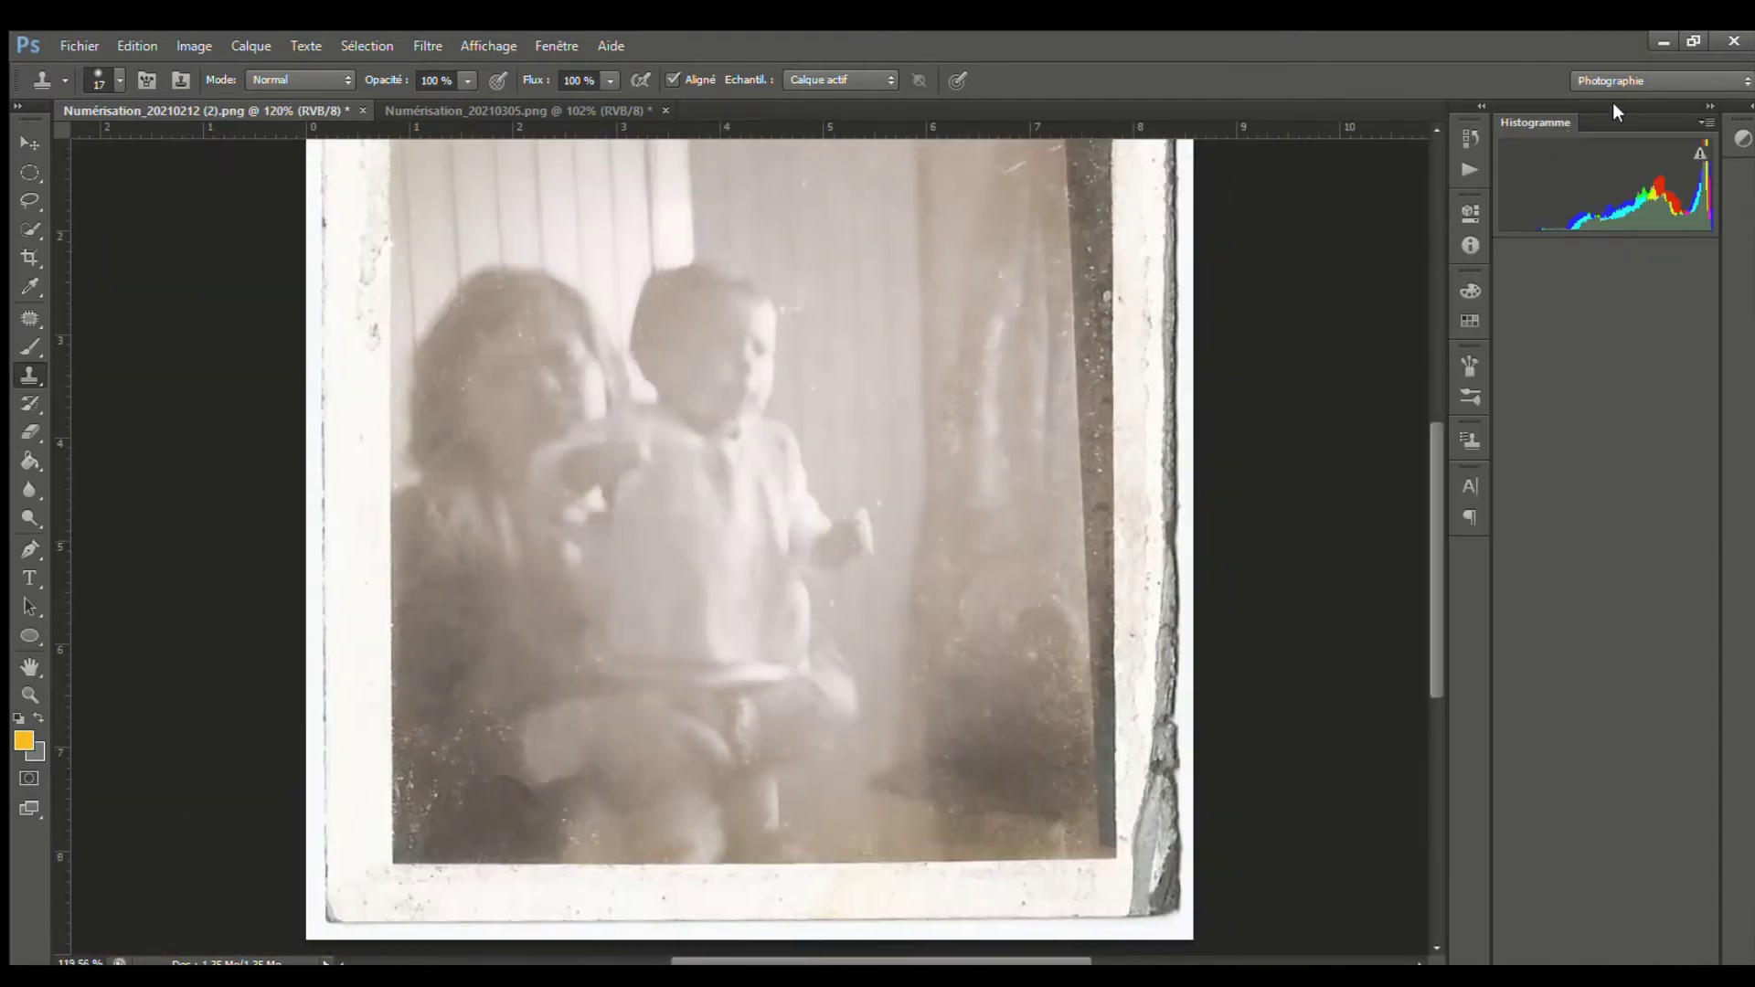
left_click(1614, 105)
left_click(1649, 103)
left_click(1356, 148)
scroll(938, 657, "down", 4)
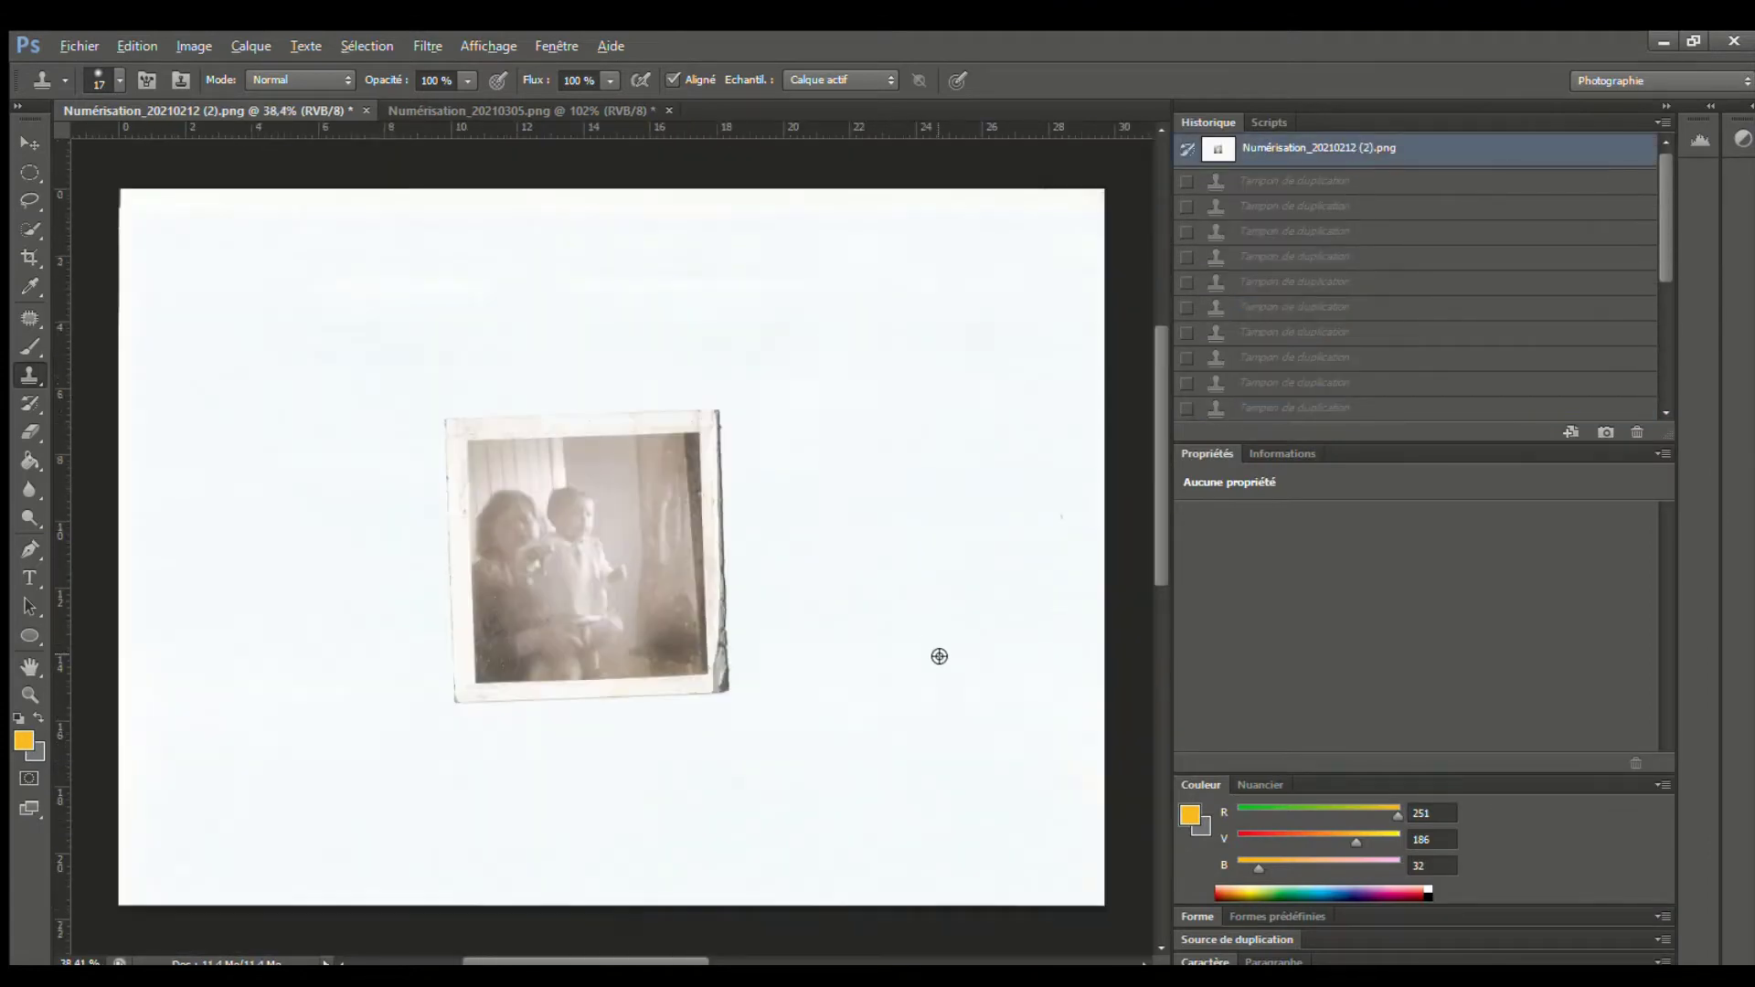
scroll(585, 594, "up", 4)
scroll(1359, 368, "down", 5)
left_click(1356, 406)
scroll(274, 365, "down", 3)
scroll(540, 594, "up", 3)
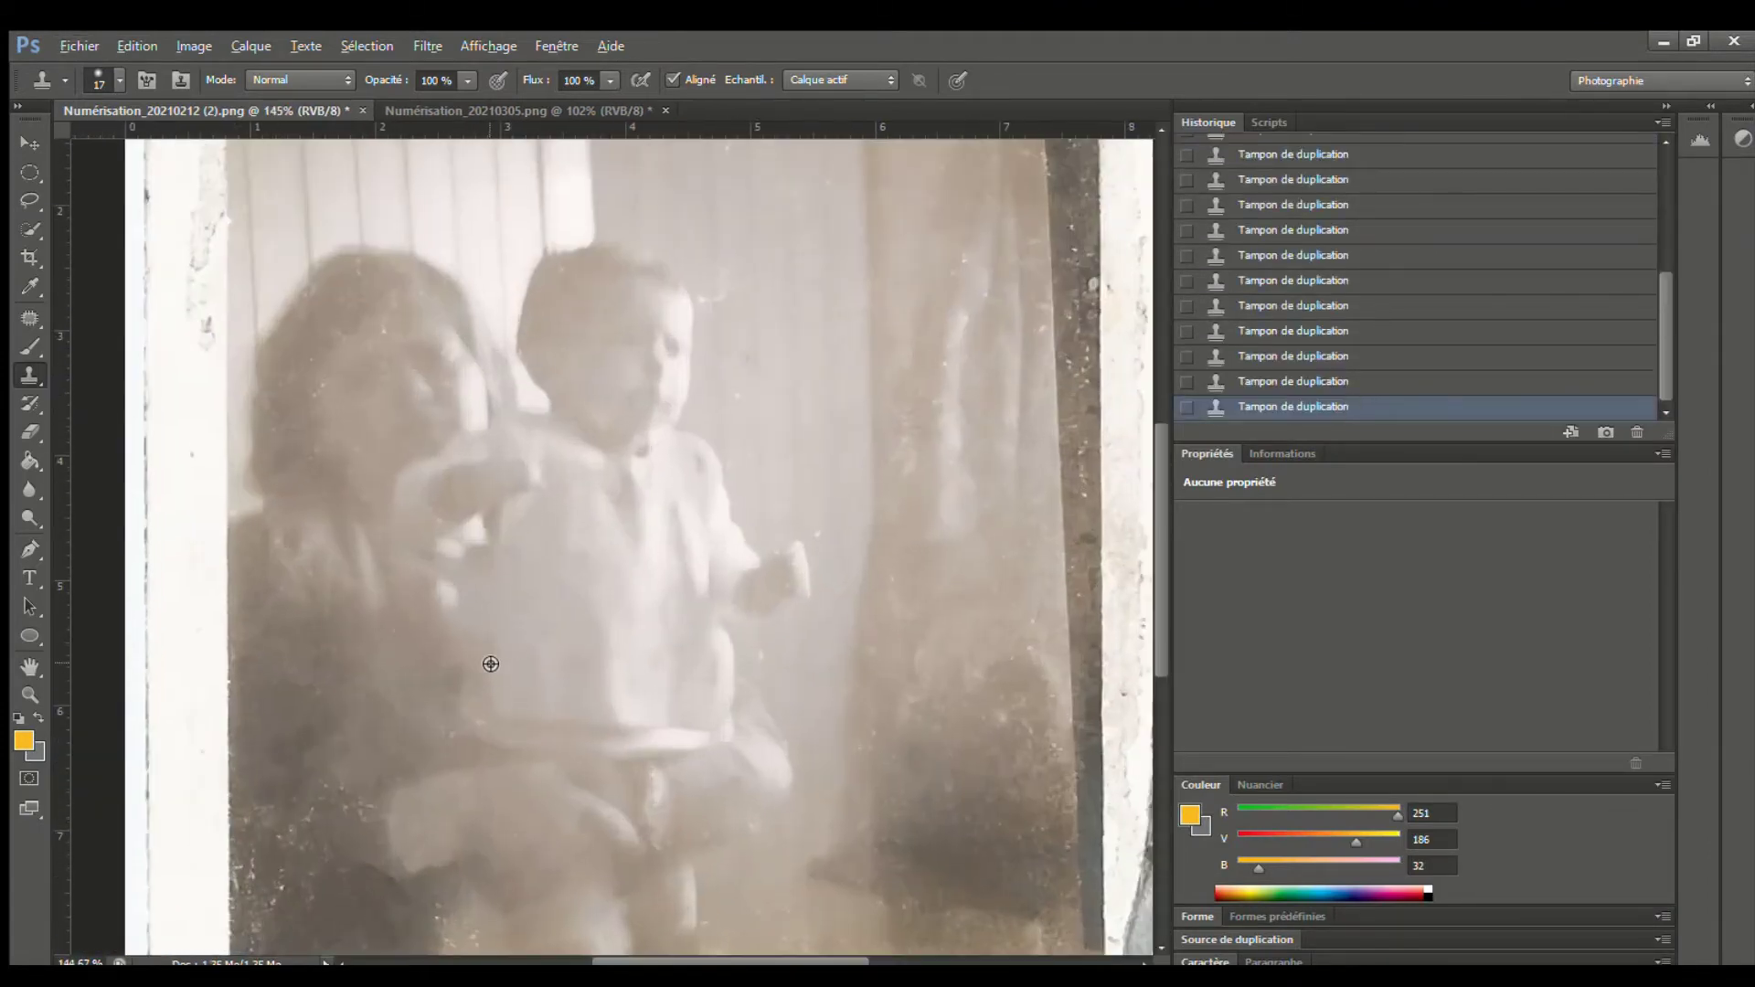
Clone out the specks and pale spots along the upper part of the dark strip at the photo's right edge
scroll(1041, 301, "up", 3)
scroll(1042, 293, "down", 5)
scroll(885, 283, "up", 5)
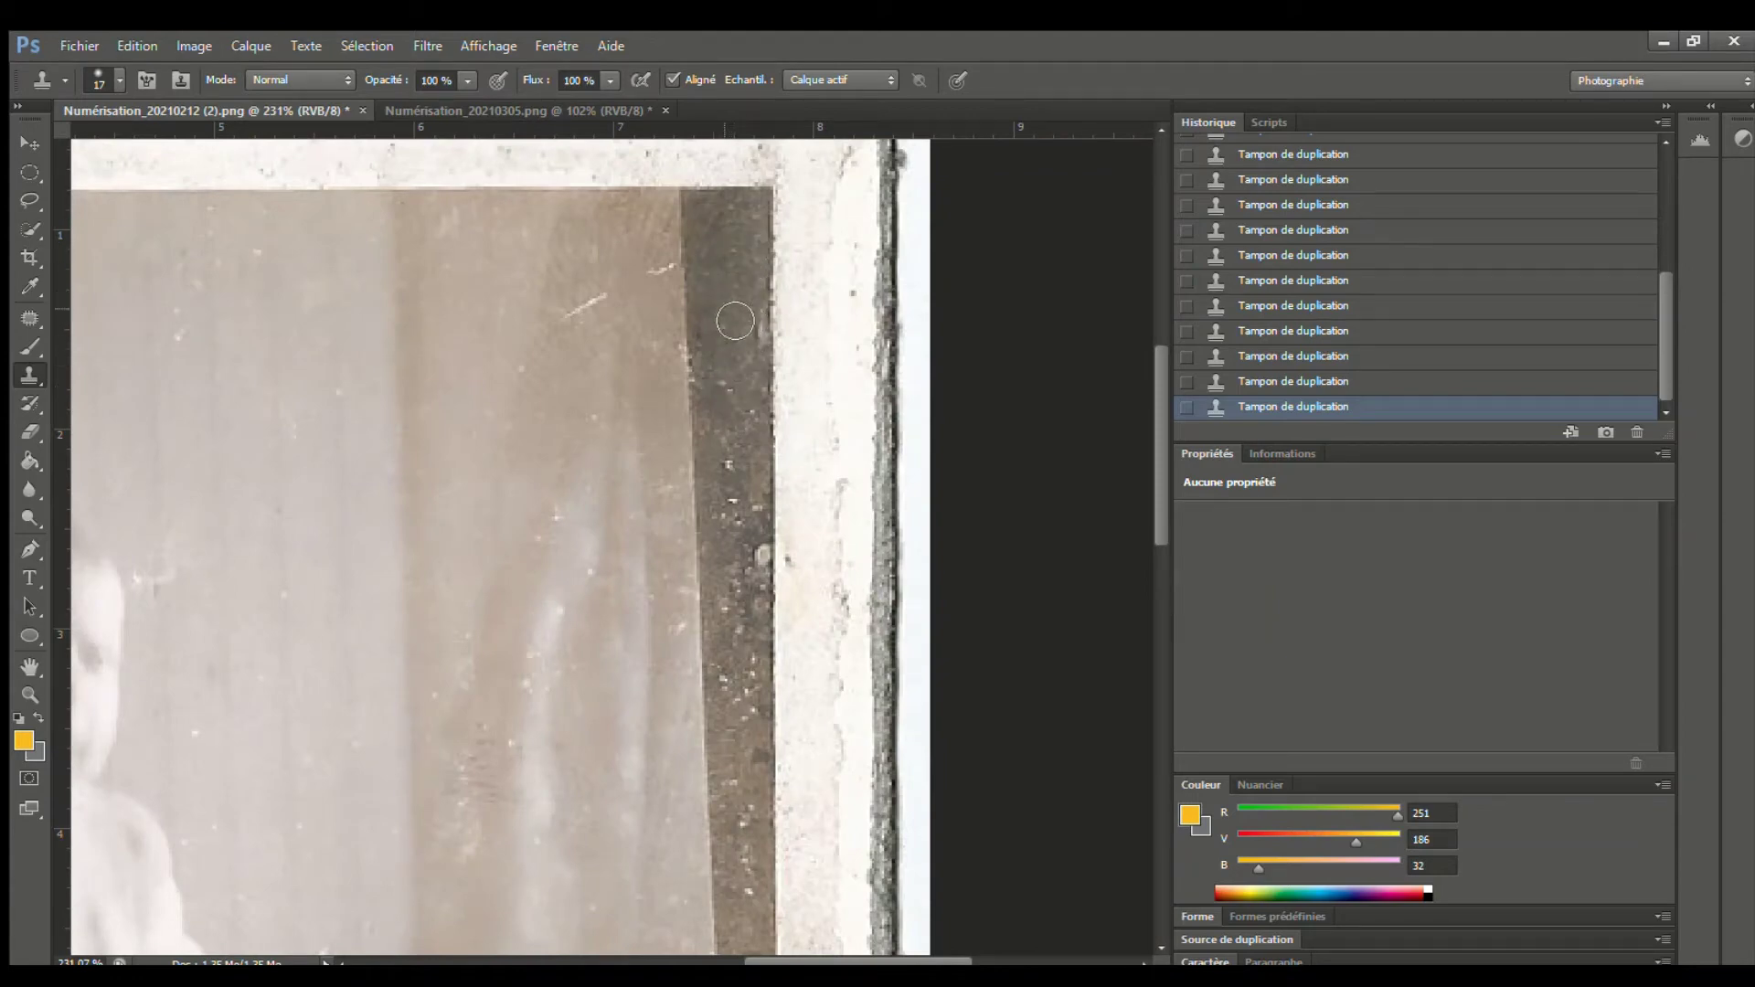
left_click(742, 498)
left_click(742, 452)
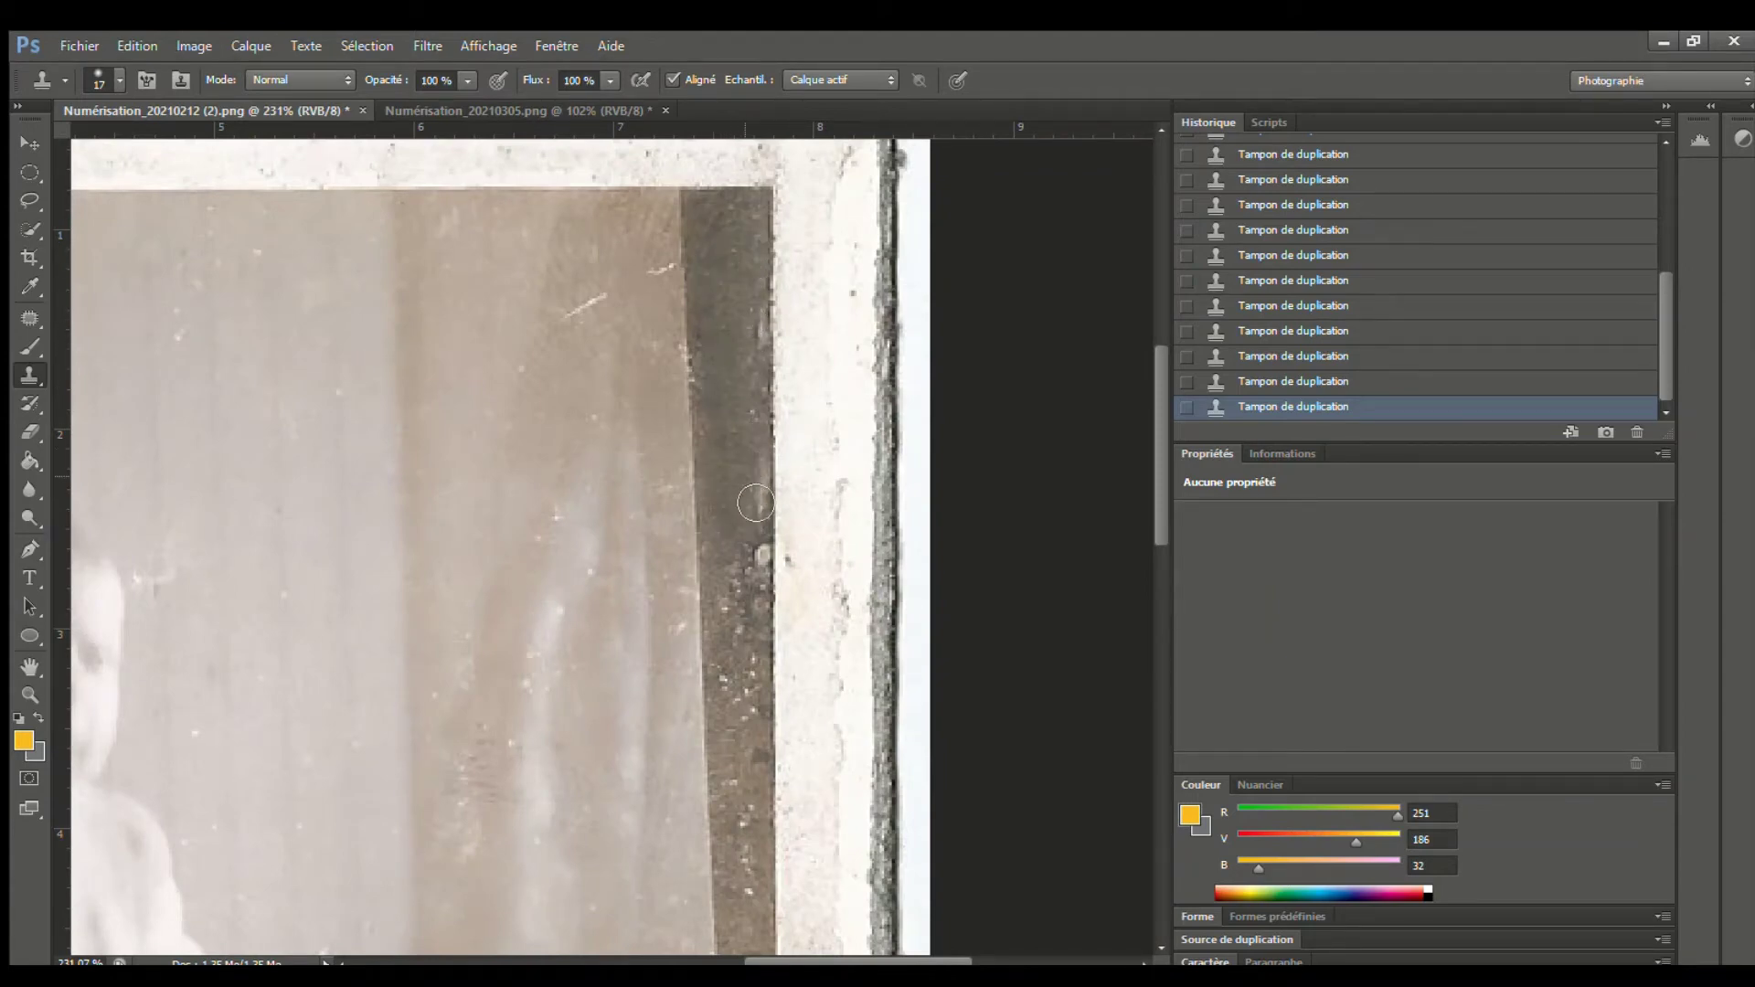
left_click(758, 498)
left_click(763, 555)
left_click_drag(763, 554, 751, 675)
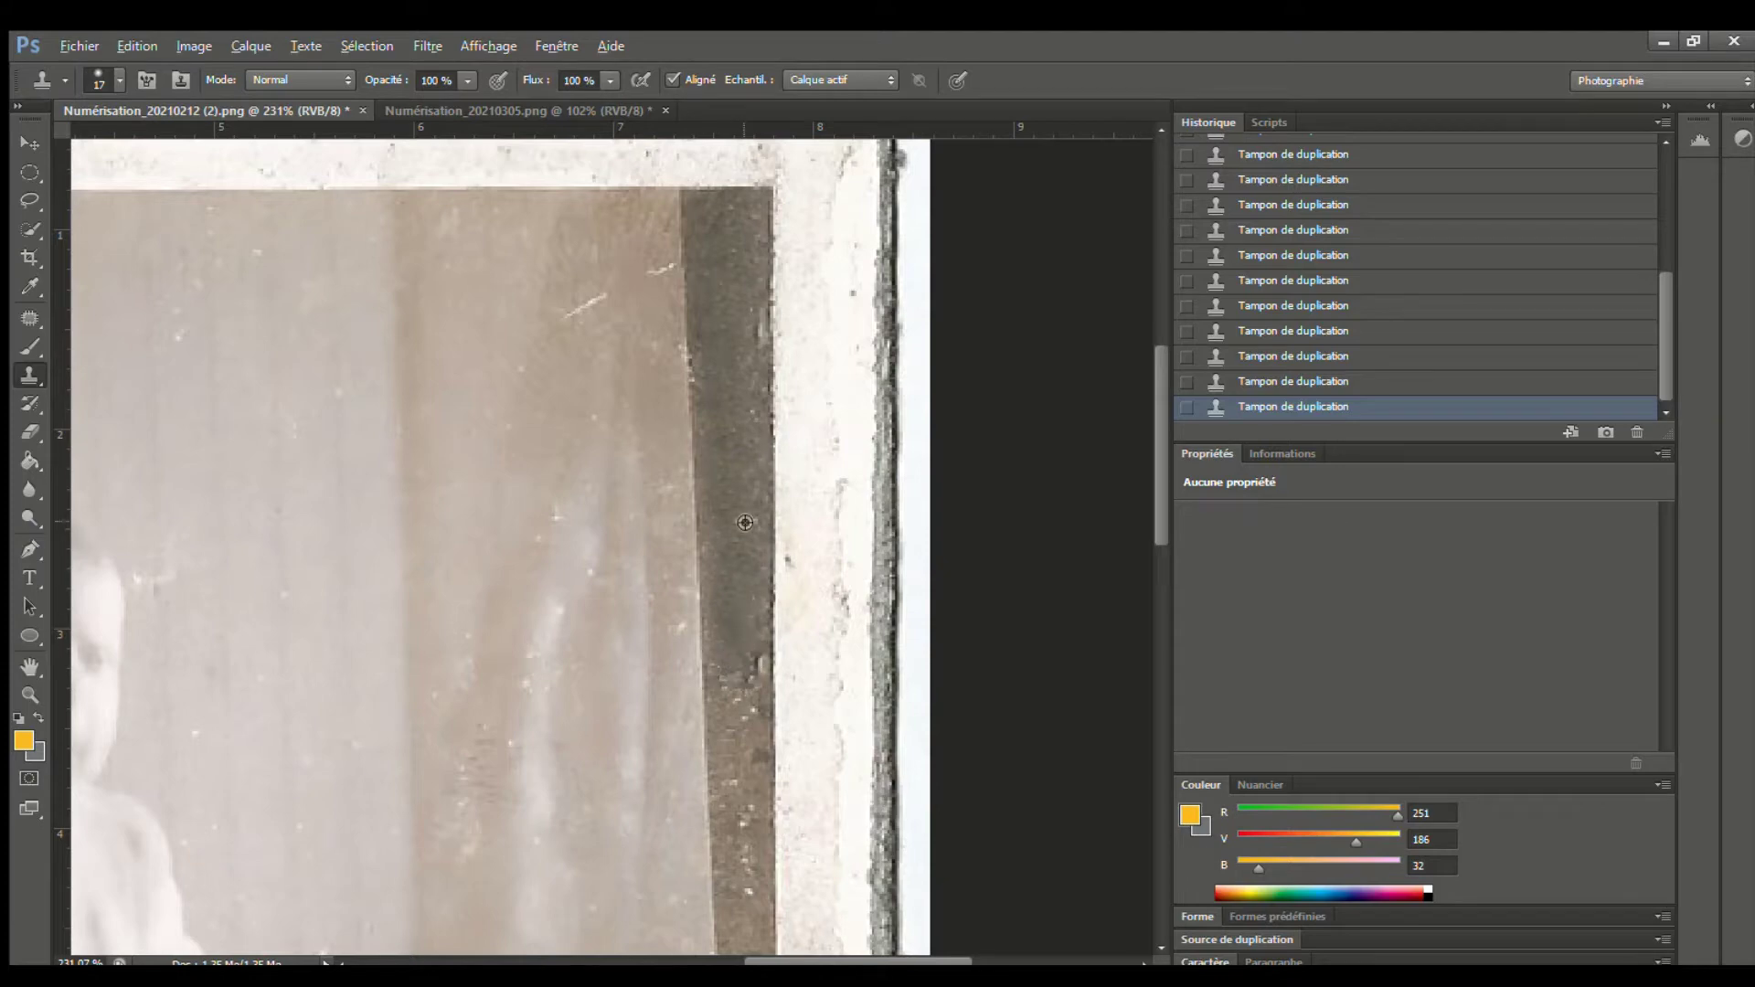
scroll(737, 545, "down", 9)
scroll(829, 510, "up", 11)
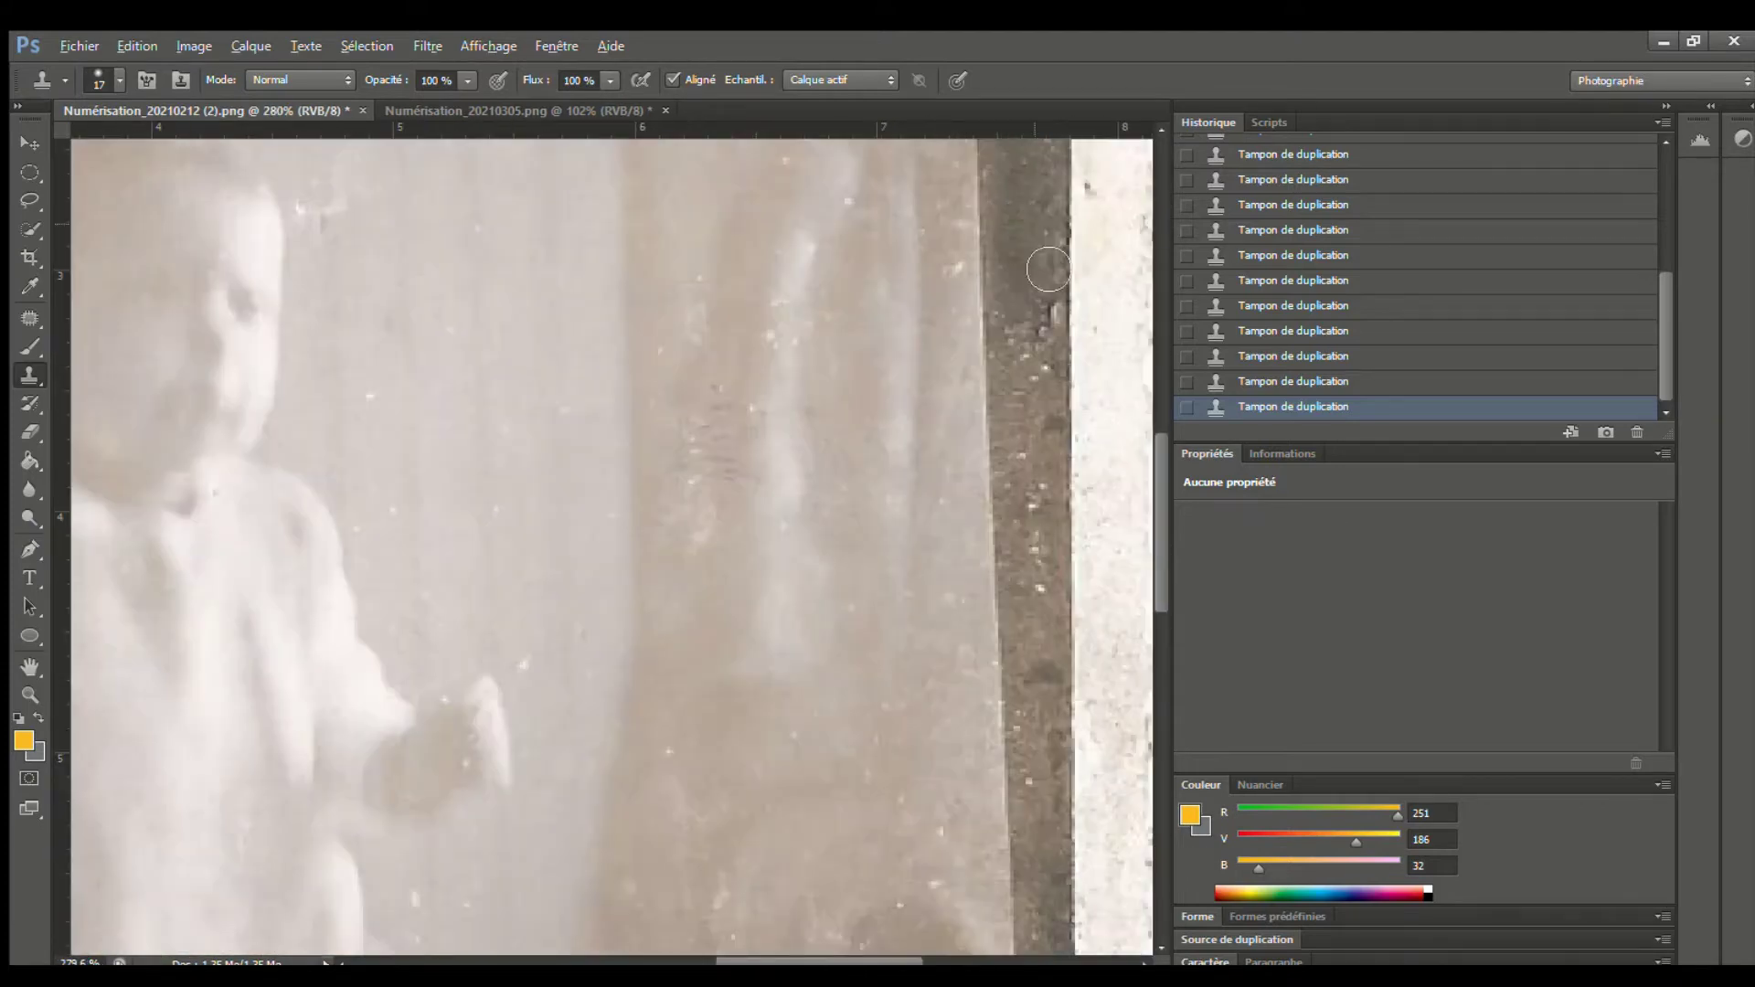
scroll(999, 220, "down", 6)
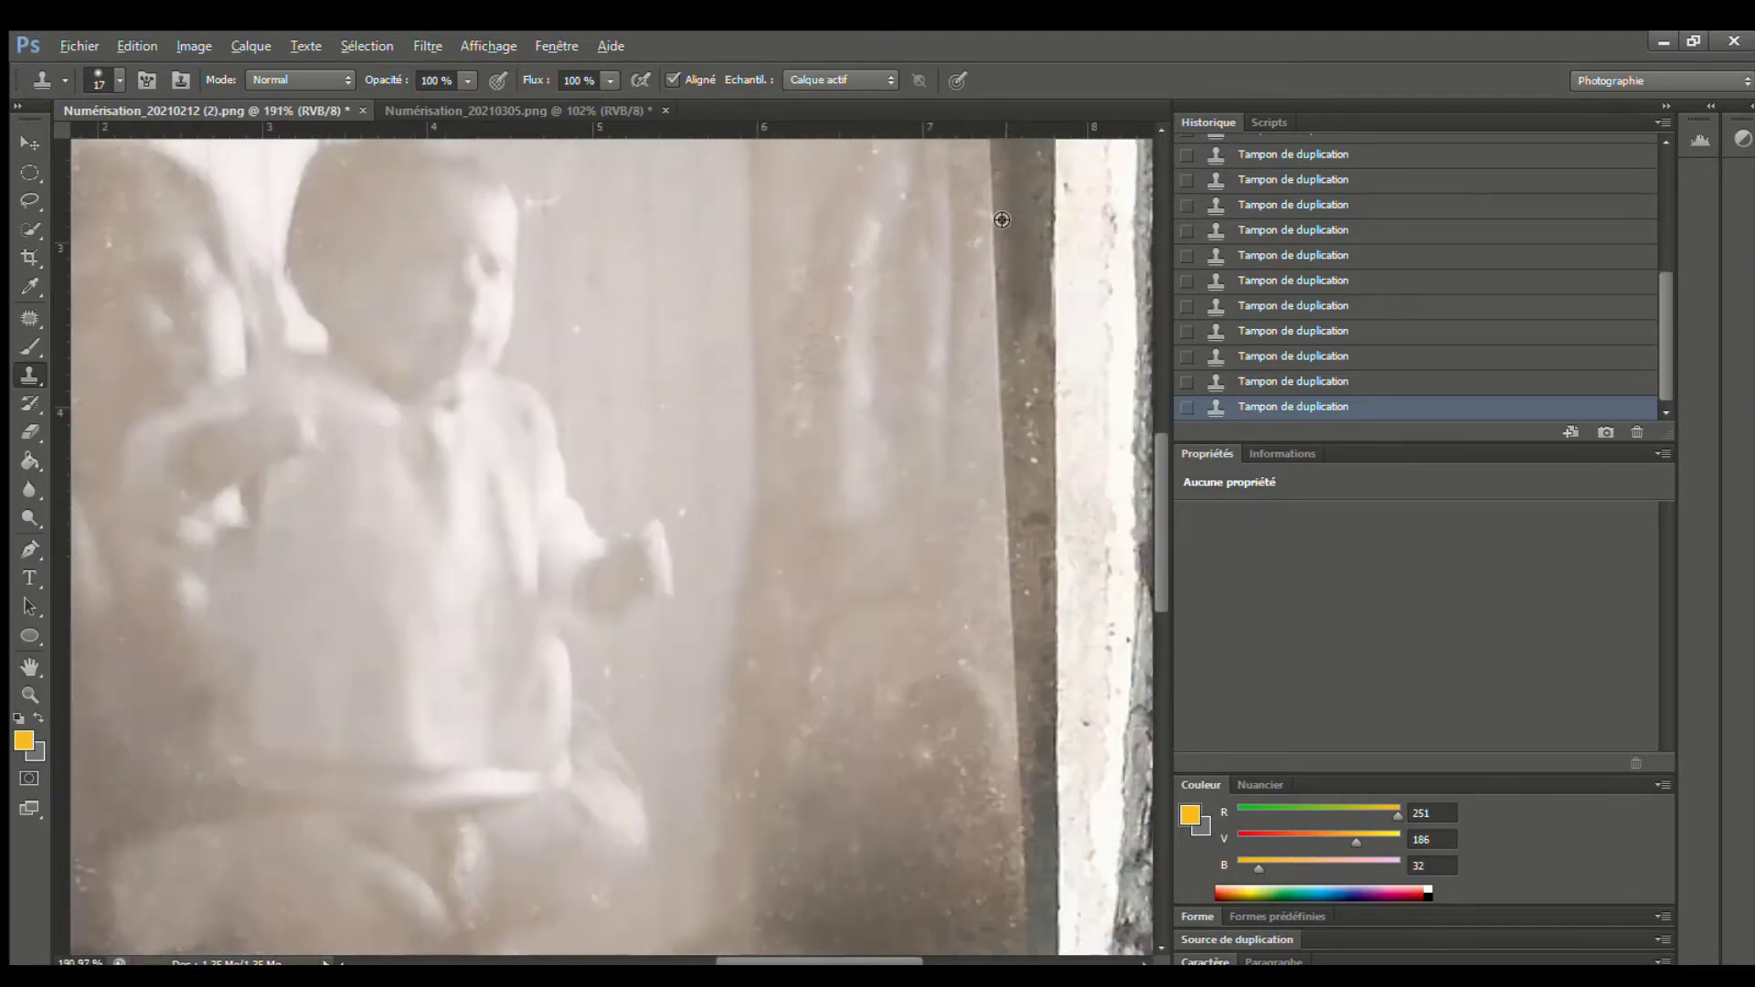
Clone out the white specks around the child's outstretched hand
scroll(748, 607, "up", 9)
left_click_drag(686, 557, 858, 524)
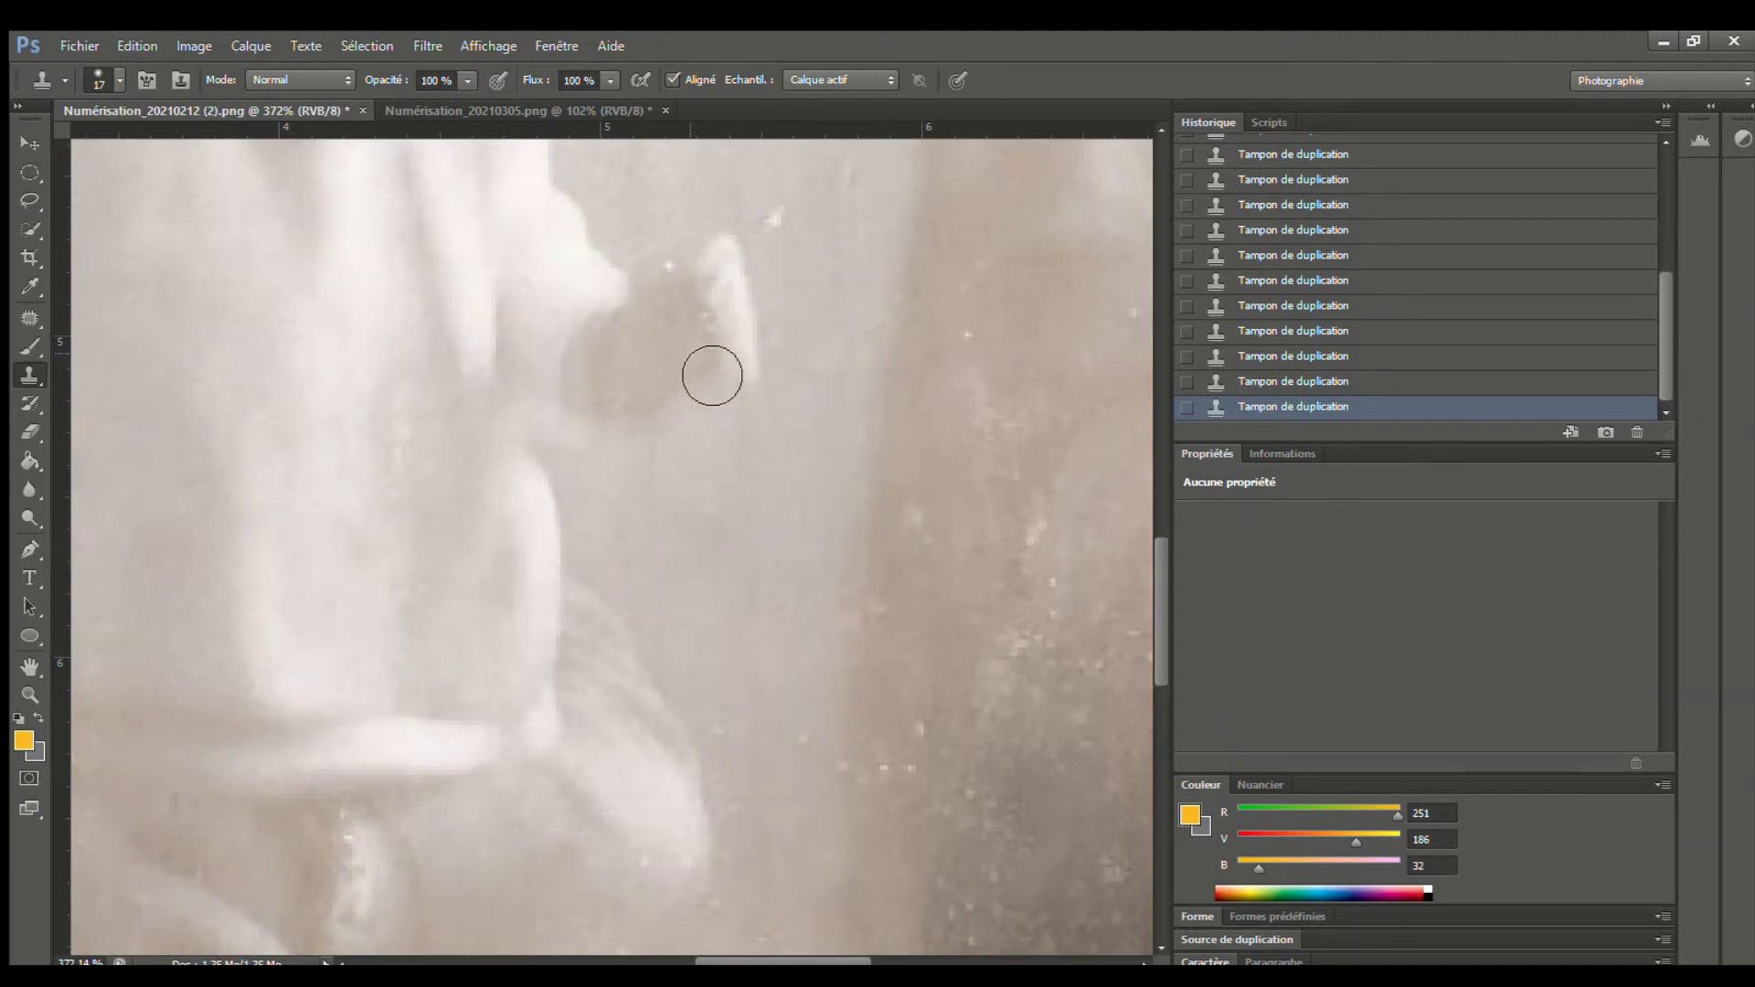
scroll(942, 382, "down", 3)
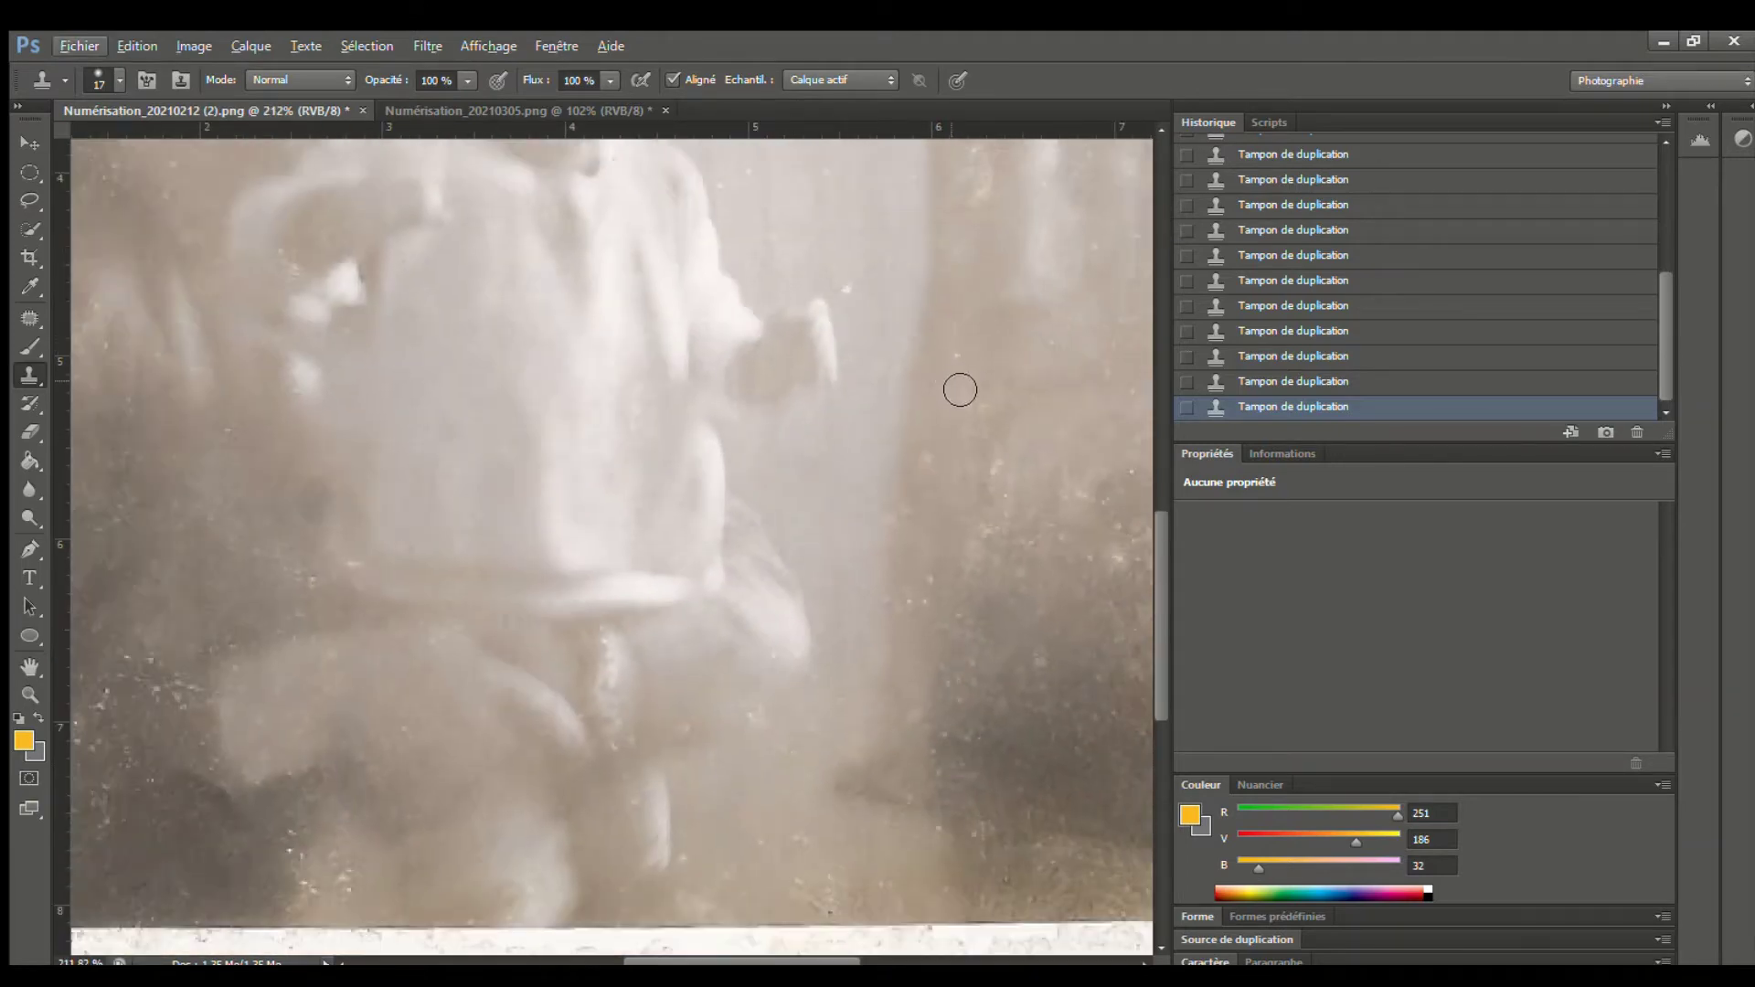
scroll(914, 366, "up", 2)
scroll(859, 347, "up", 2)
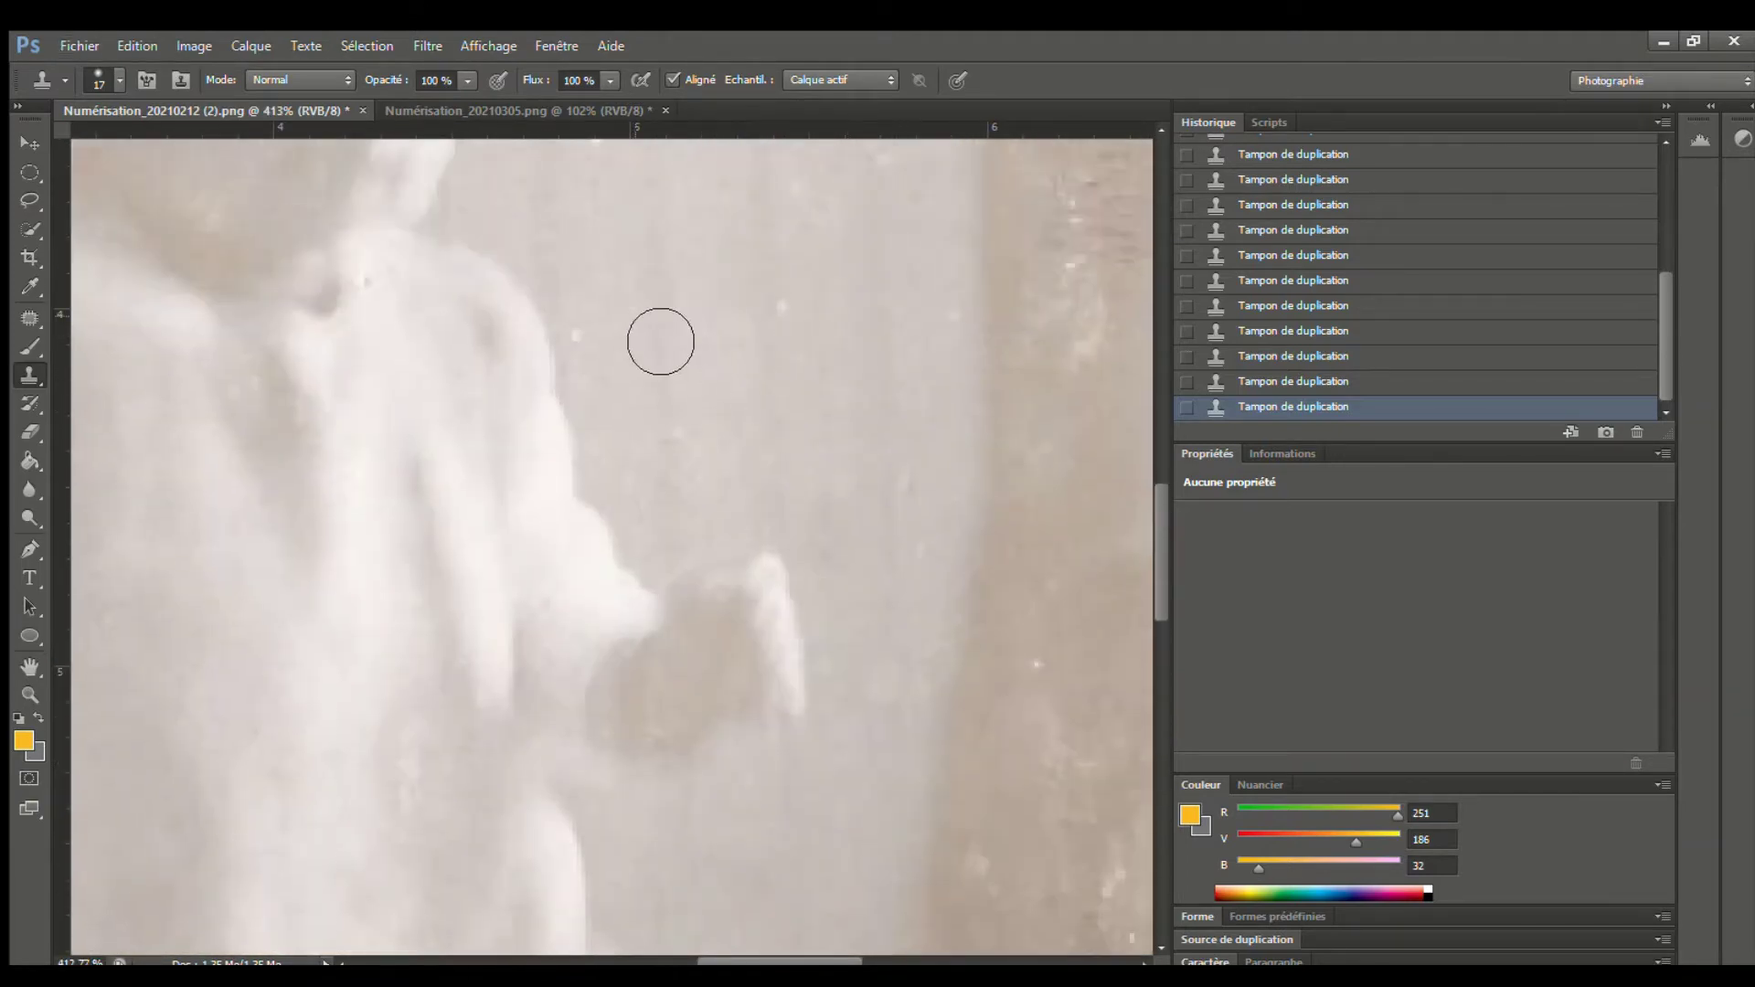
Clone out the light marks on the wall beside the child's face
scroll(802, 333, "down", 5)
scroll(857, 478, "up", 4)
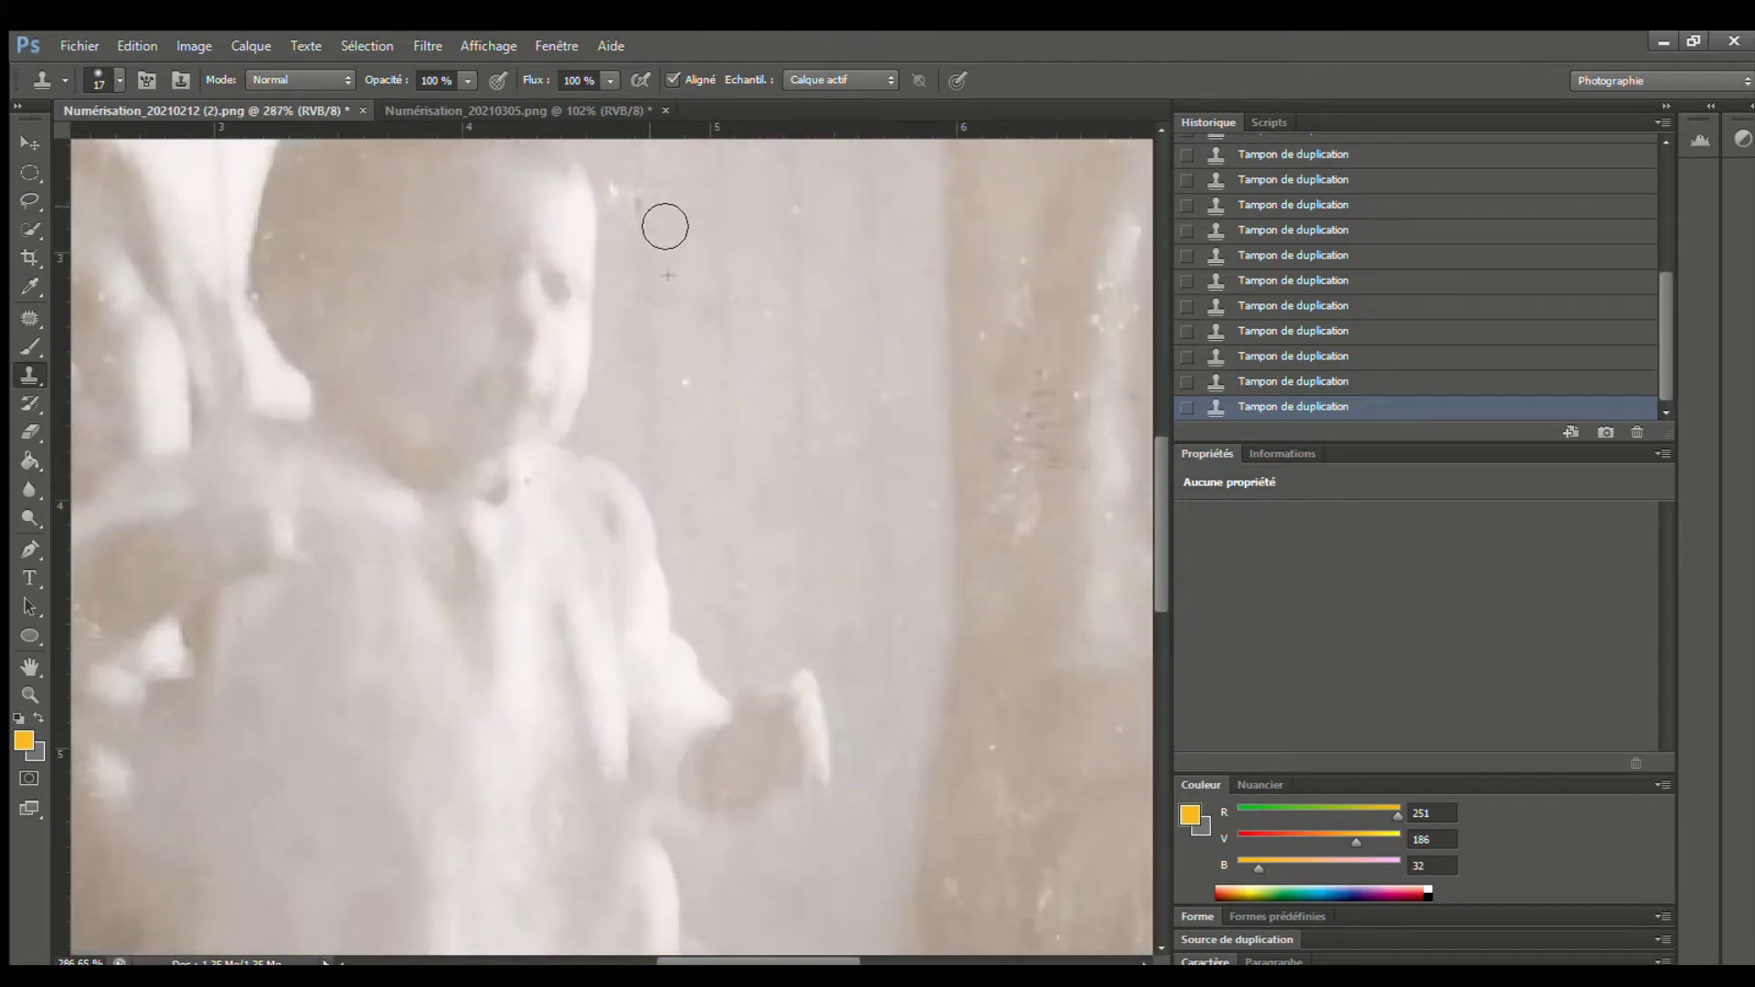
left_click_drag(665, 226, 659, 272)
scroll(799, 470, "down", 5)
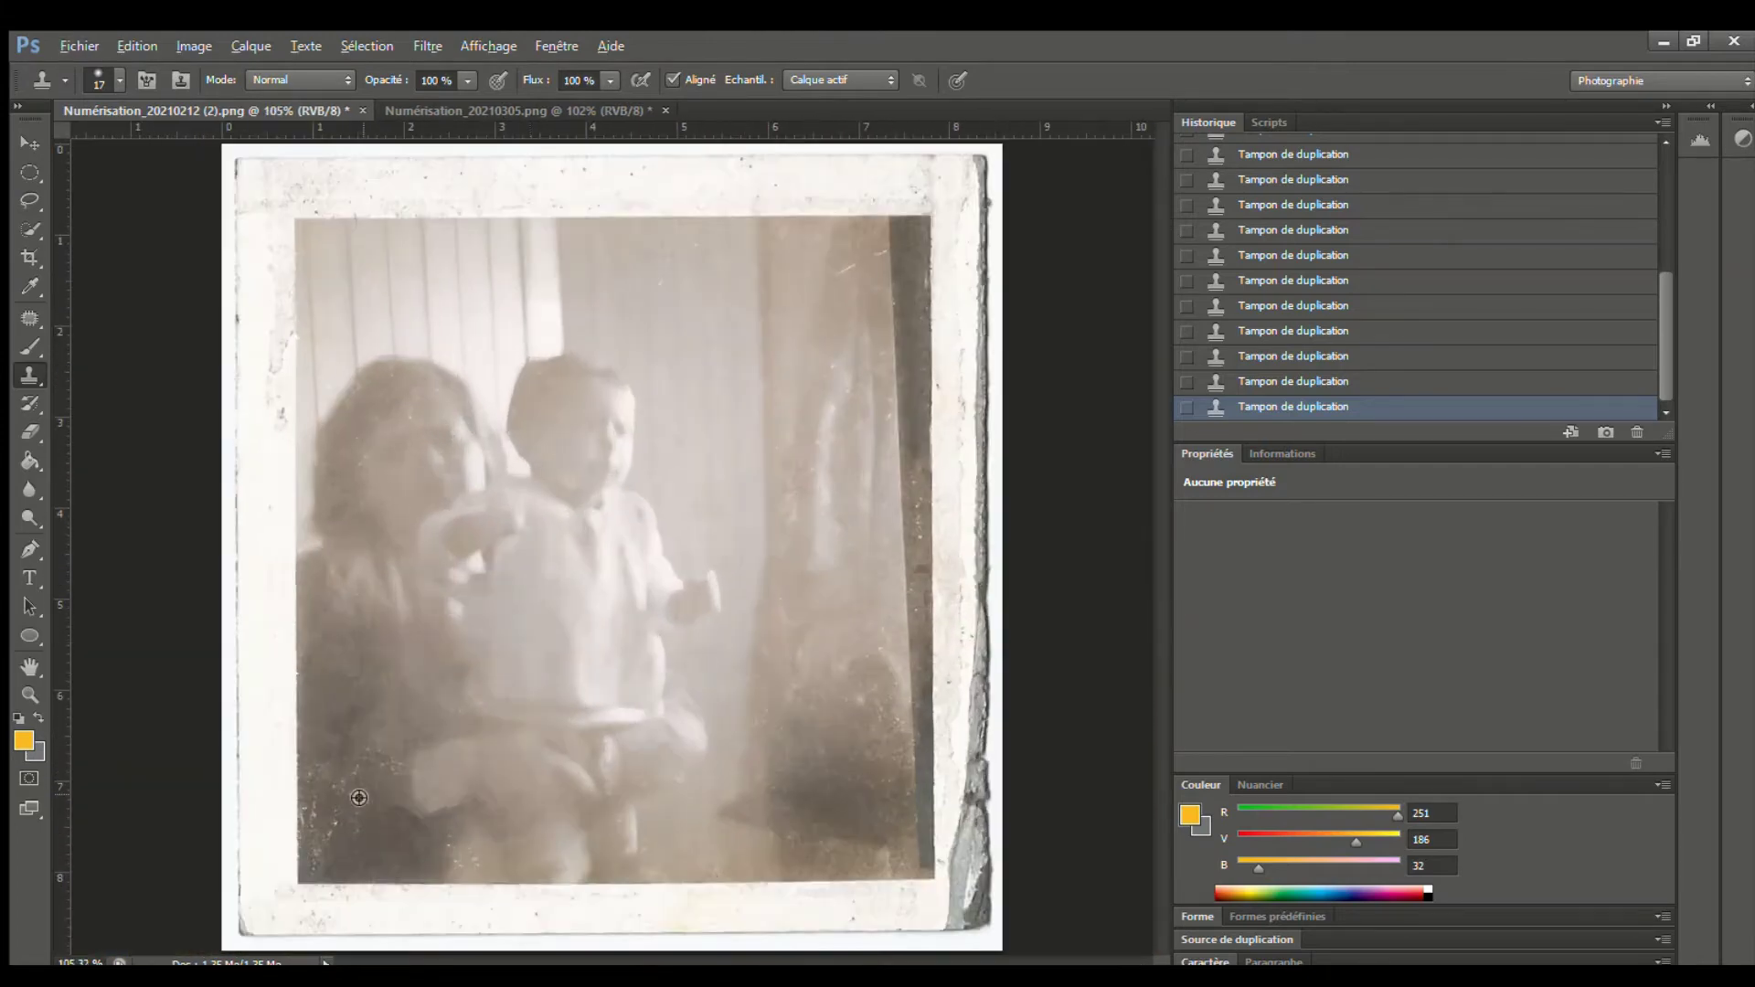
Clone out the bright specks along the left edge of the photo's dark lower-left corner, resampling clean texture nearby
scroll(353, 795, "up", 4)
left_click(350, 802, "alt")
left_click_drag(315, 805, 313, 742)
left_click(318, 797, "alt")
mouse_move(368, 690)
left_mouse_down()
mouse_move(408, 635)
mouse_move(382, 618)
left_mouse_up()
left_click(449, 735, "alt")
left_click(408, 710, "alt")
mouse_move(326, 718)
left_mouse_down()
mouse_move(315, 679)
mouse_move(307, 837)
left_mouse_up()
Clone out the remaining specks in the dark area beside and below the woman's lap
mouse_move(301, 565)
left_mouse_down()
mouse_move(384, 521)
mouse_move(457, 549)
mouse_move(548, 519)
left_mouse_up()
left_click(541, 570)
left_click(713, 704, "alt")
mouse_move(691, 727)
left_mouse_down()
mouse_move(730, 722)
mouse_move(691, 809)
mouse_move(753, 814)
left_mouse_up()
left_click(716, 797)
Sample clean dark texture and clone it over the specks in the middle section of the right-edge dark strip
scroll(870, 756, "down", 5)
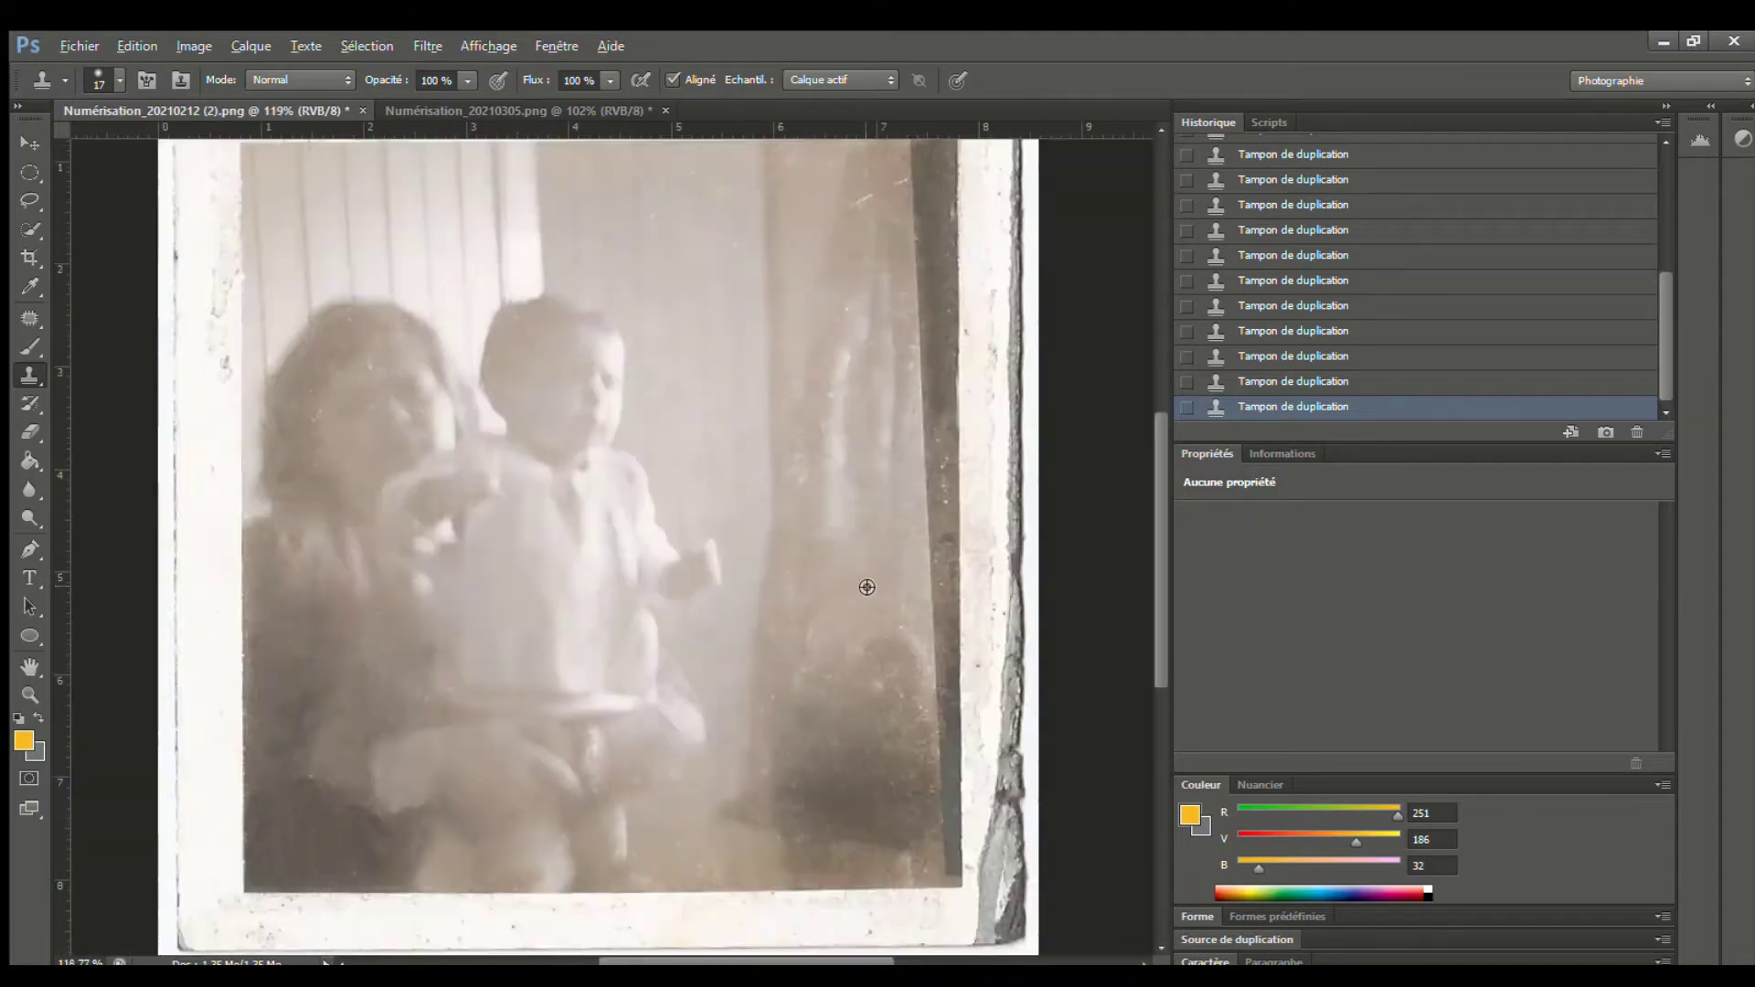
scroll(951, 448, "up", 4)
left_click(940, 266, "alt")
left_click_drag(939, 403, 952, 661)
left_click(944, 519)
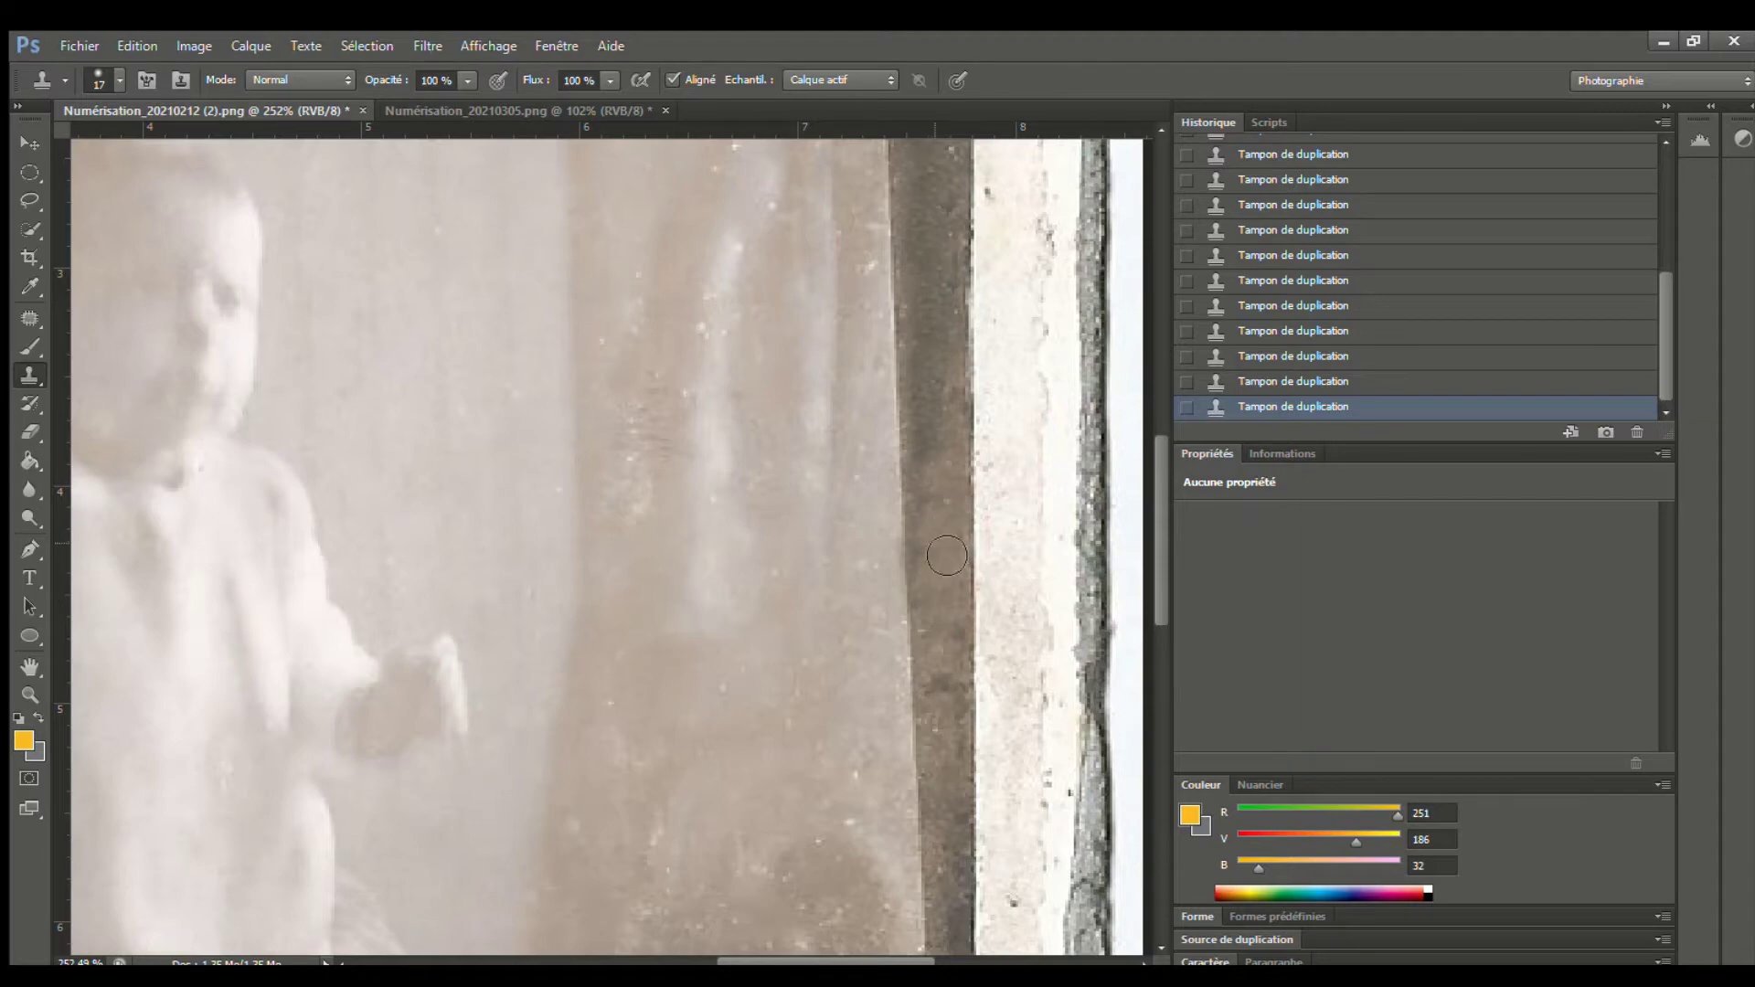
Sample clean curtain texture and clone out the dark creases and pale marks on the left part of the curtain
scroll(938, 677, "down", 5)
scroll(781, 485, "up", 6)
left_click(745, 399, "alt")
mouse_move(751, 325)
left_mouse_down()
mouse_move(779, 350)
mouse_move(785, 267)
mouse_move(799, 334)
left_mouse_up()
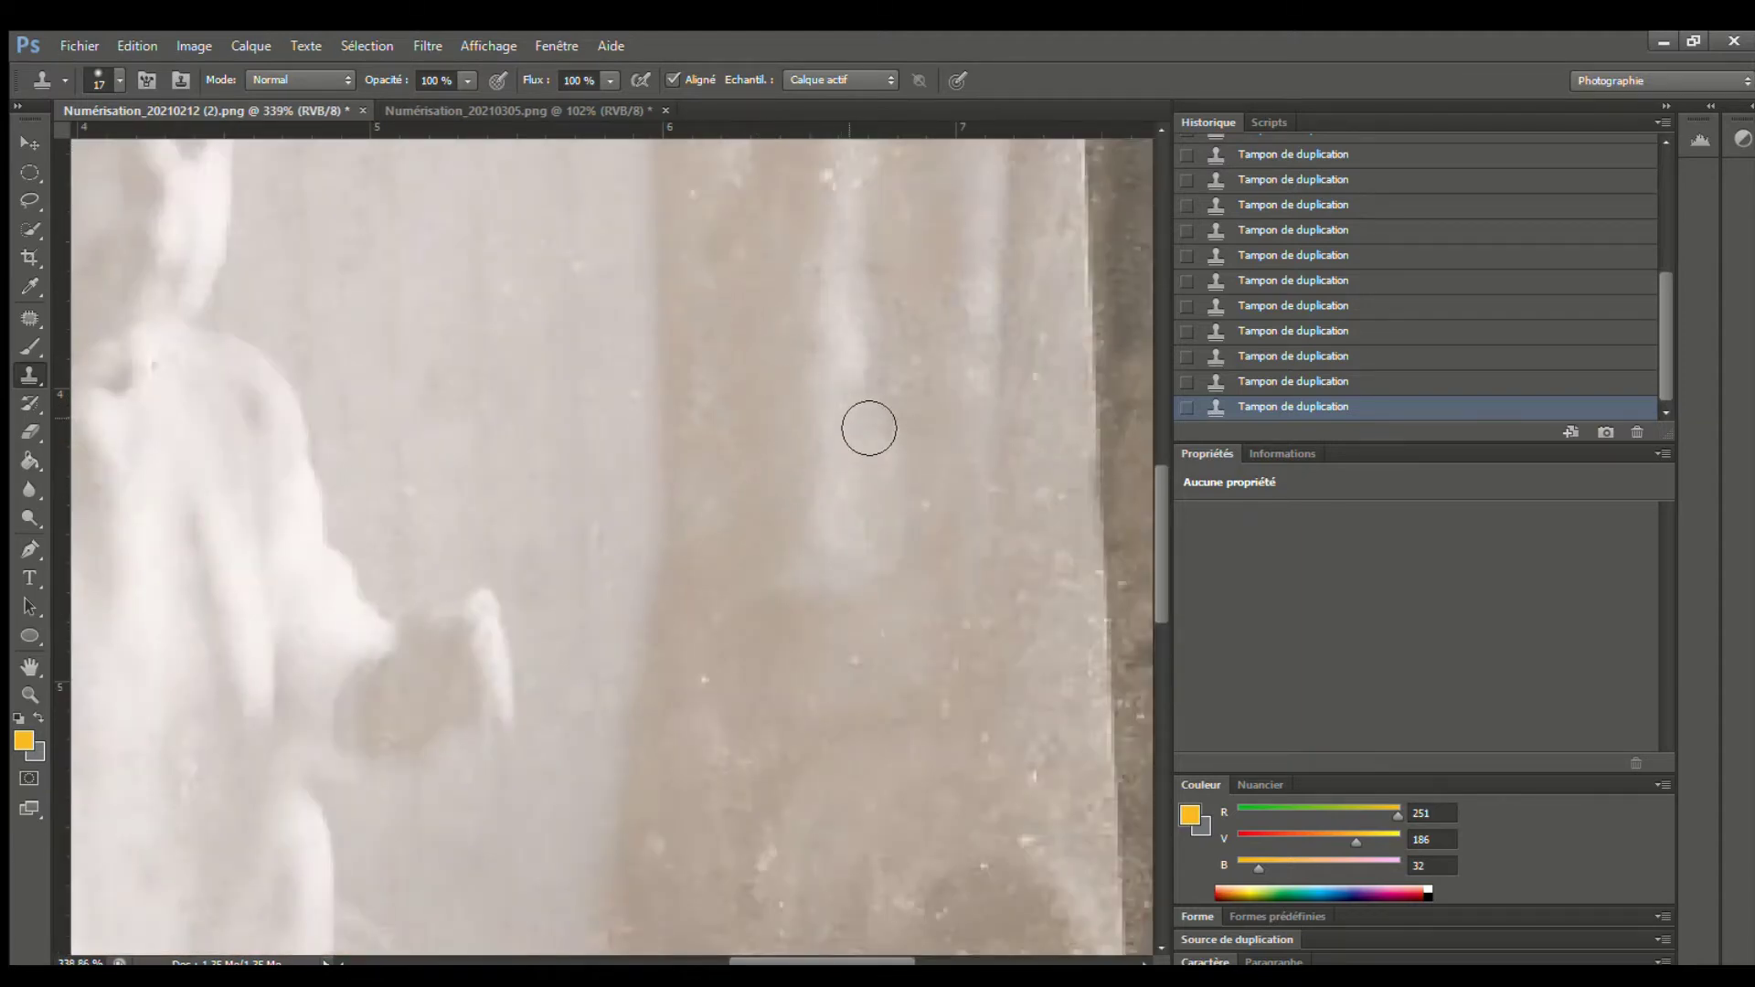
Sample clean texture on the curtain and clone out the specks along its light fold
scroll(872, 447, "down", 6)
scroll(829, 377, "up", 4)
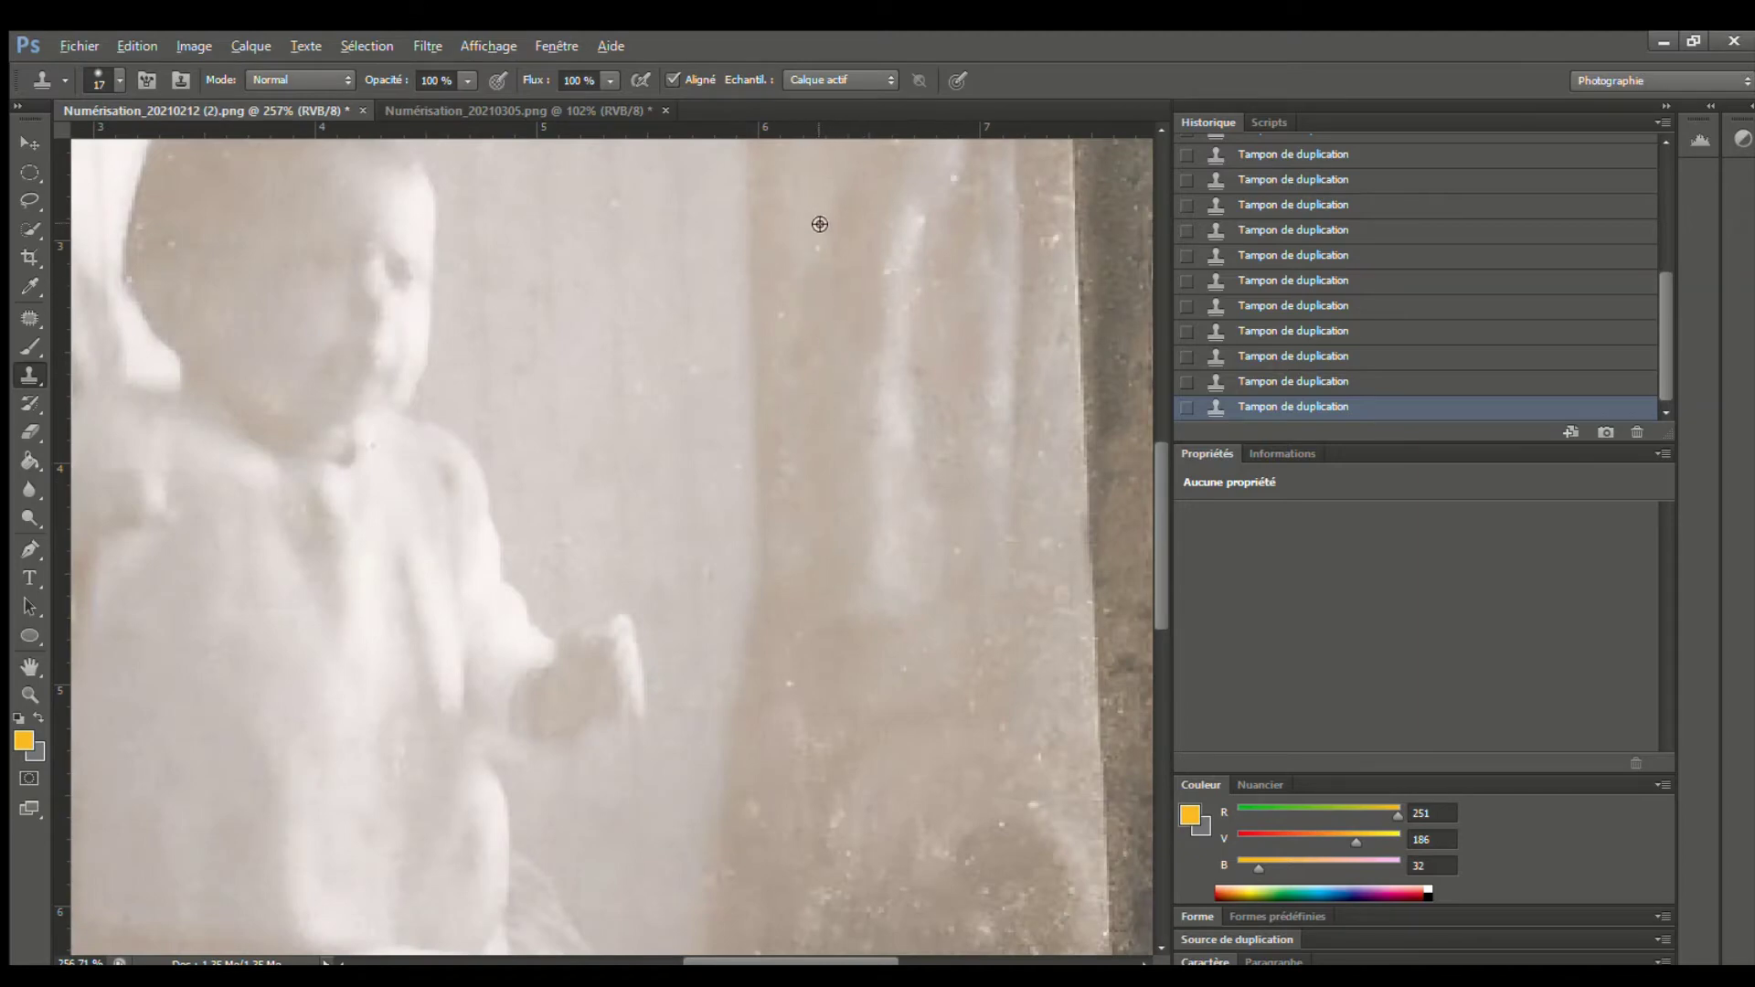
left_click(932, 338, "alt")
left_click_drag(917, 287, 916, 264)
Clone out the light scratches near the top of the brown curtain
scroll(961, 412, "up", 2)
scroll(854, 749, "down", 8)
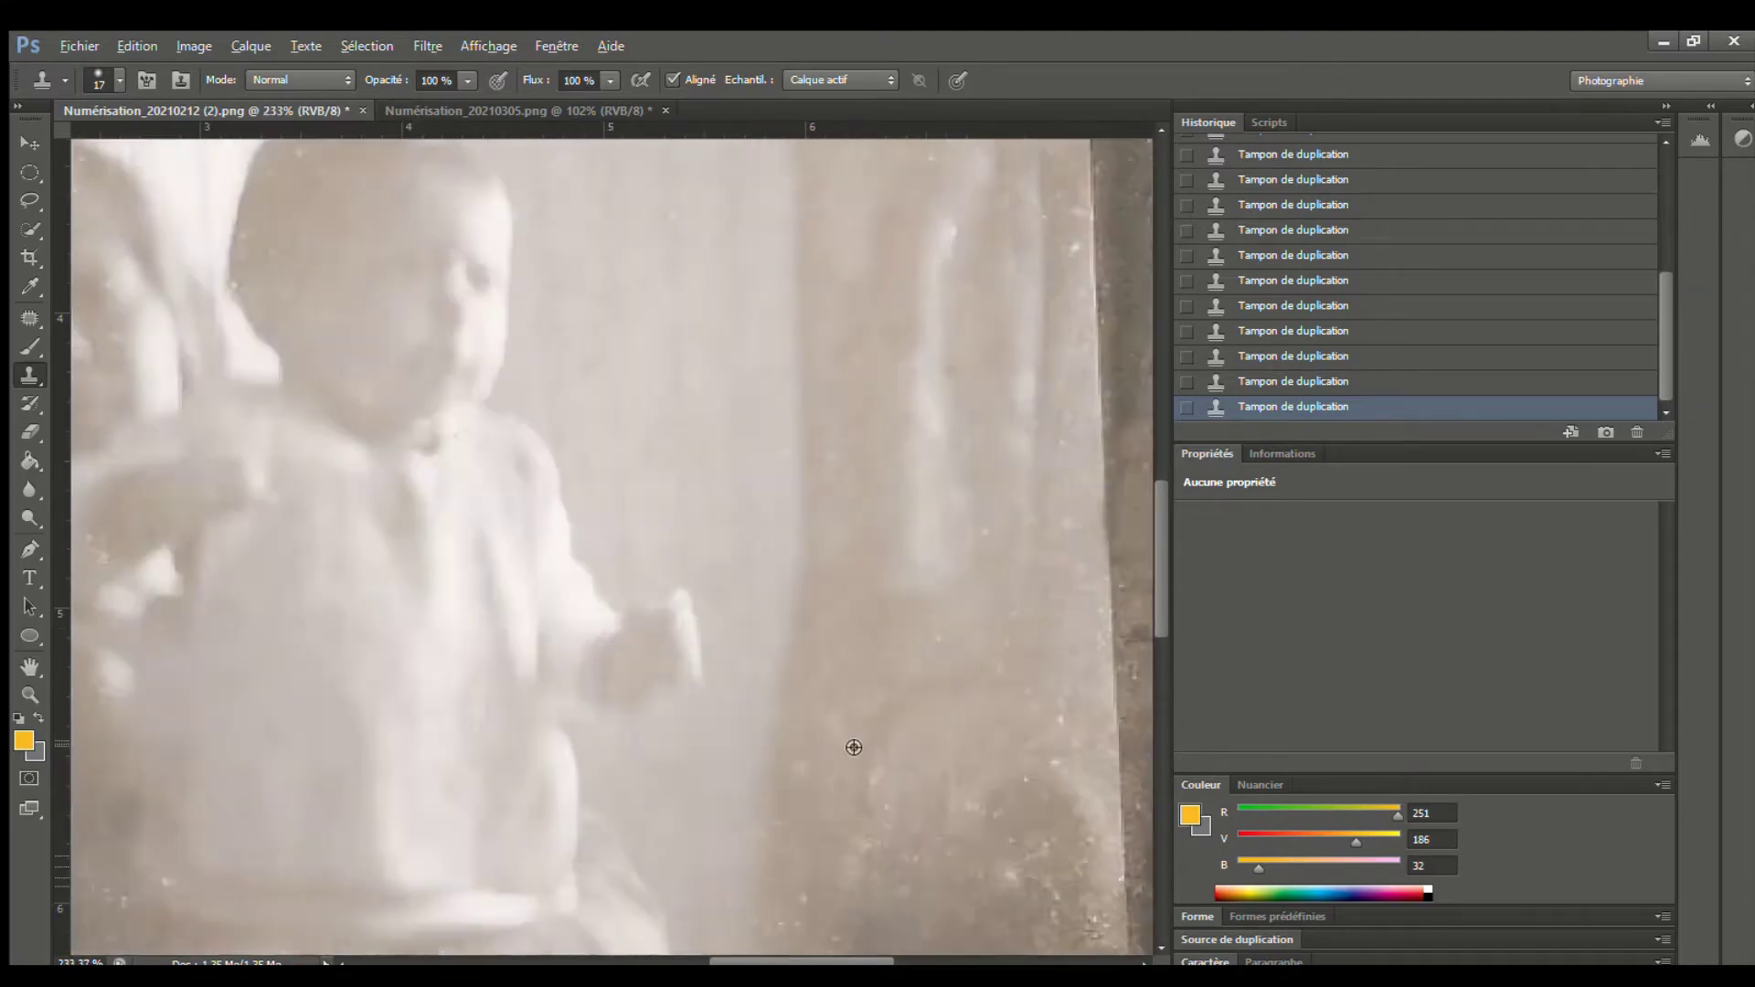
scroll(831, 263, "up", 10)
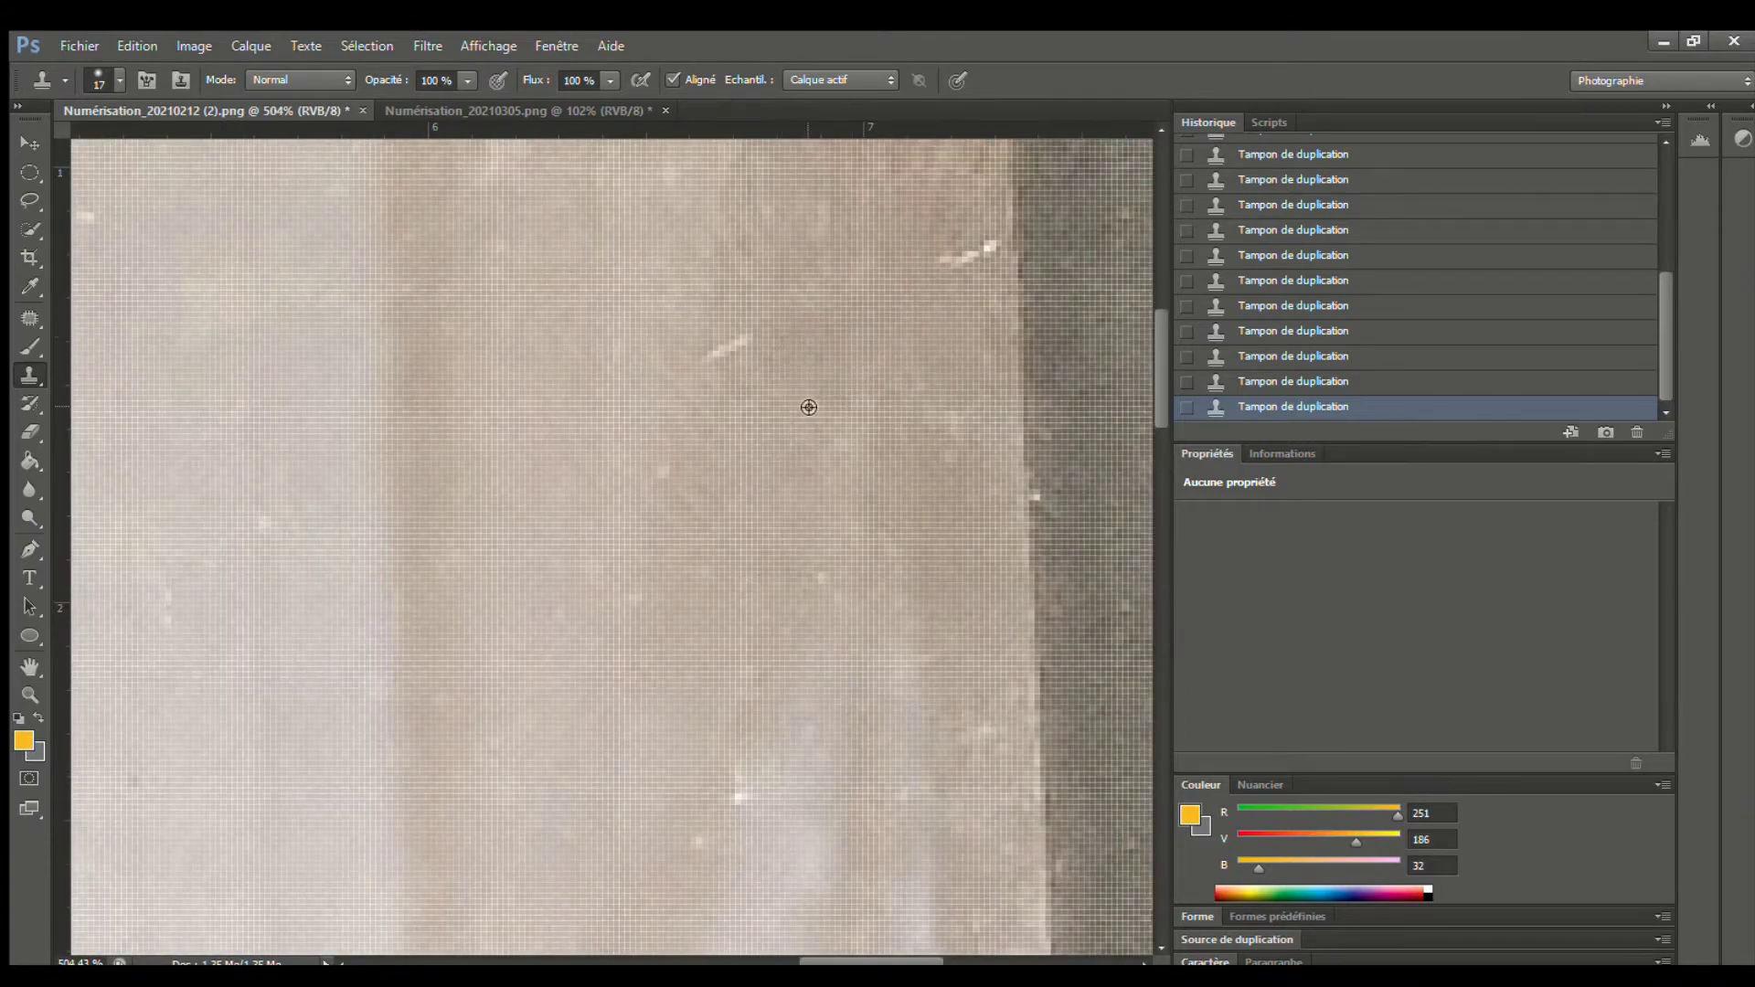
scroll(753, 278, "down", 6)
Clone out the dark spots in the middle of the photo's top white border
scroll(753, 277, "up", 4)
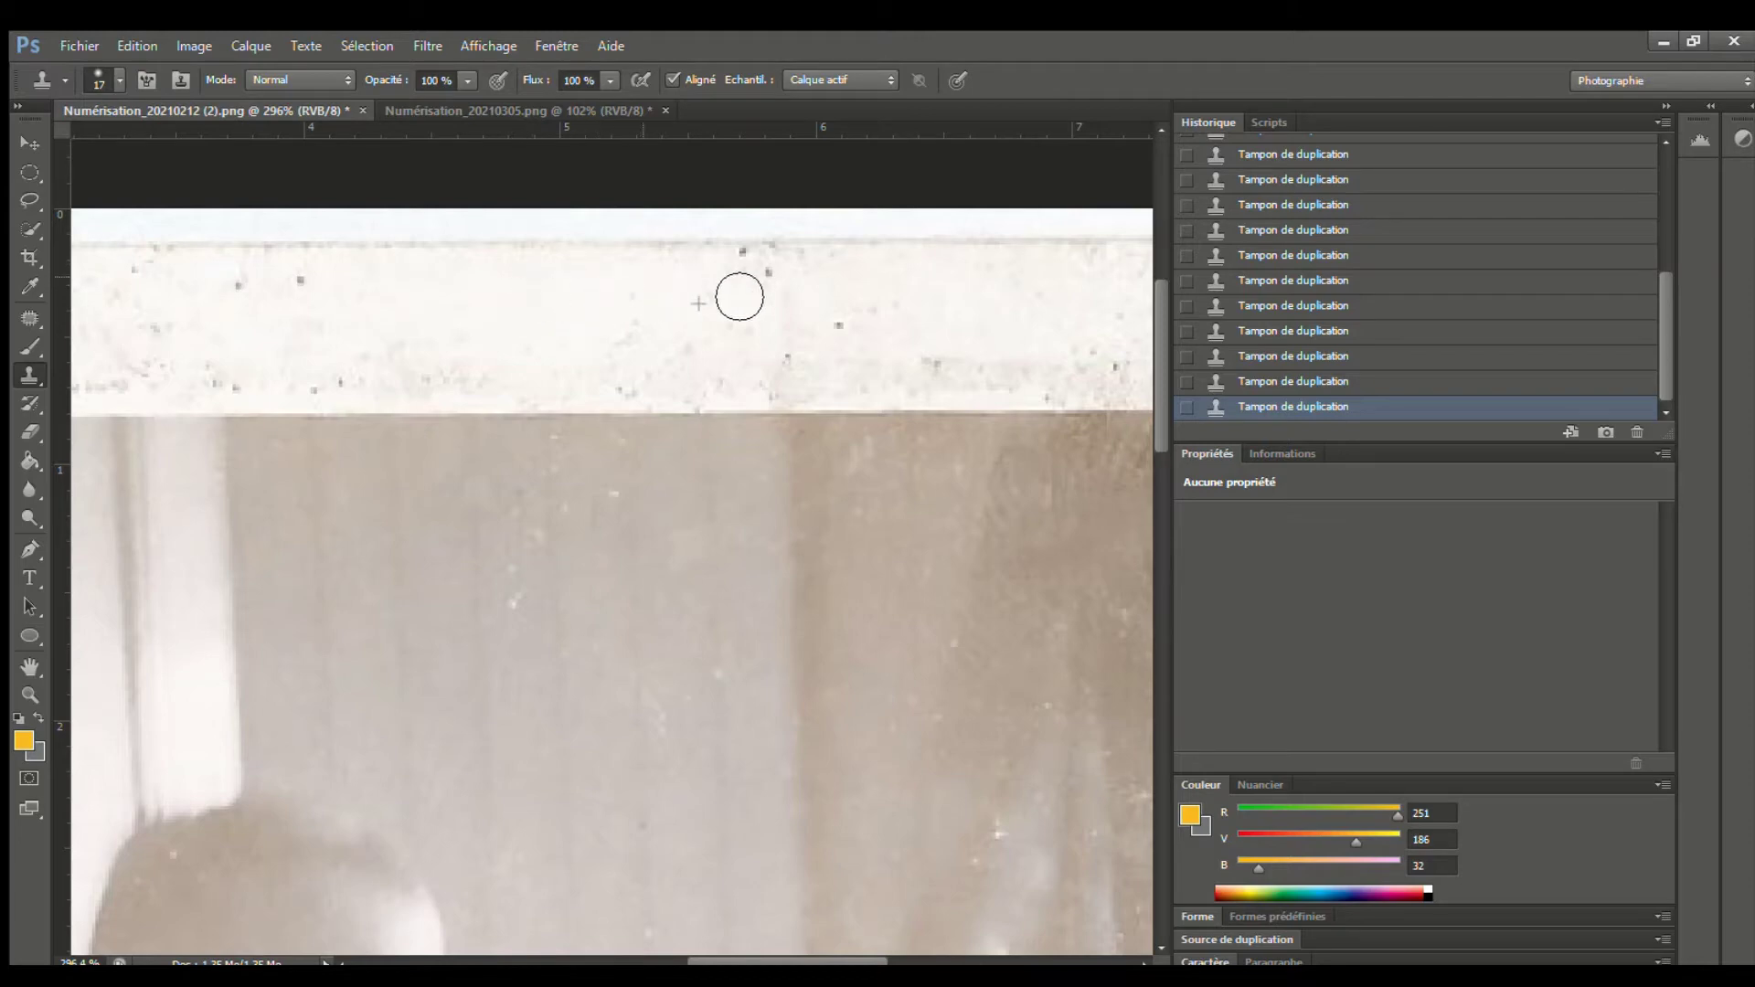
mouse_move(717, 293)
left_mouse_down()
mouse_move(778, 287)
mouse_move(610, 333)
mouse_move(735, 344)
mouse_move(678, 358)
mouse_move(748, 383)
mouse_move(899, 353)
left_mouse_up()
left_click(531, 299, "alt")
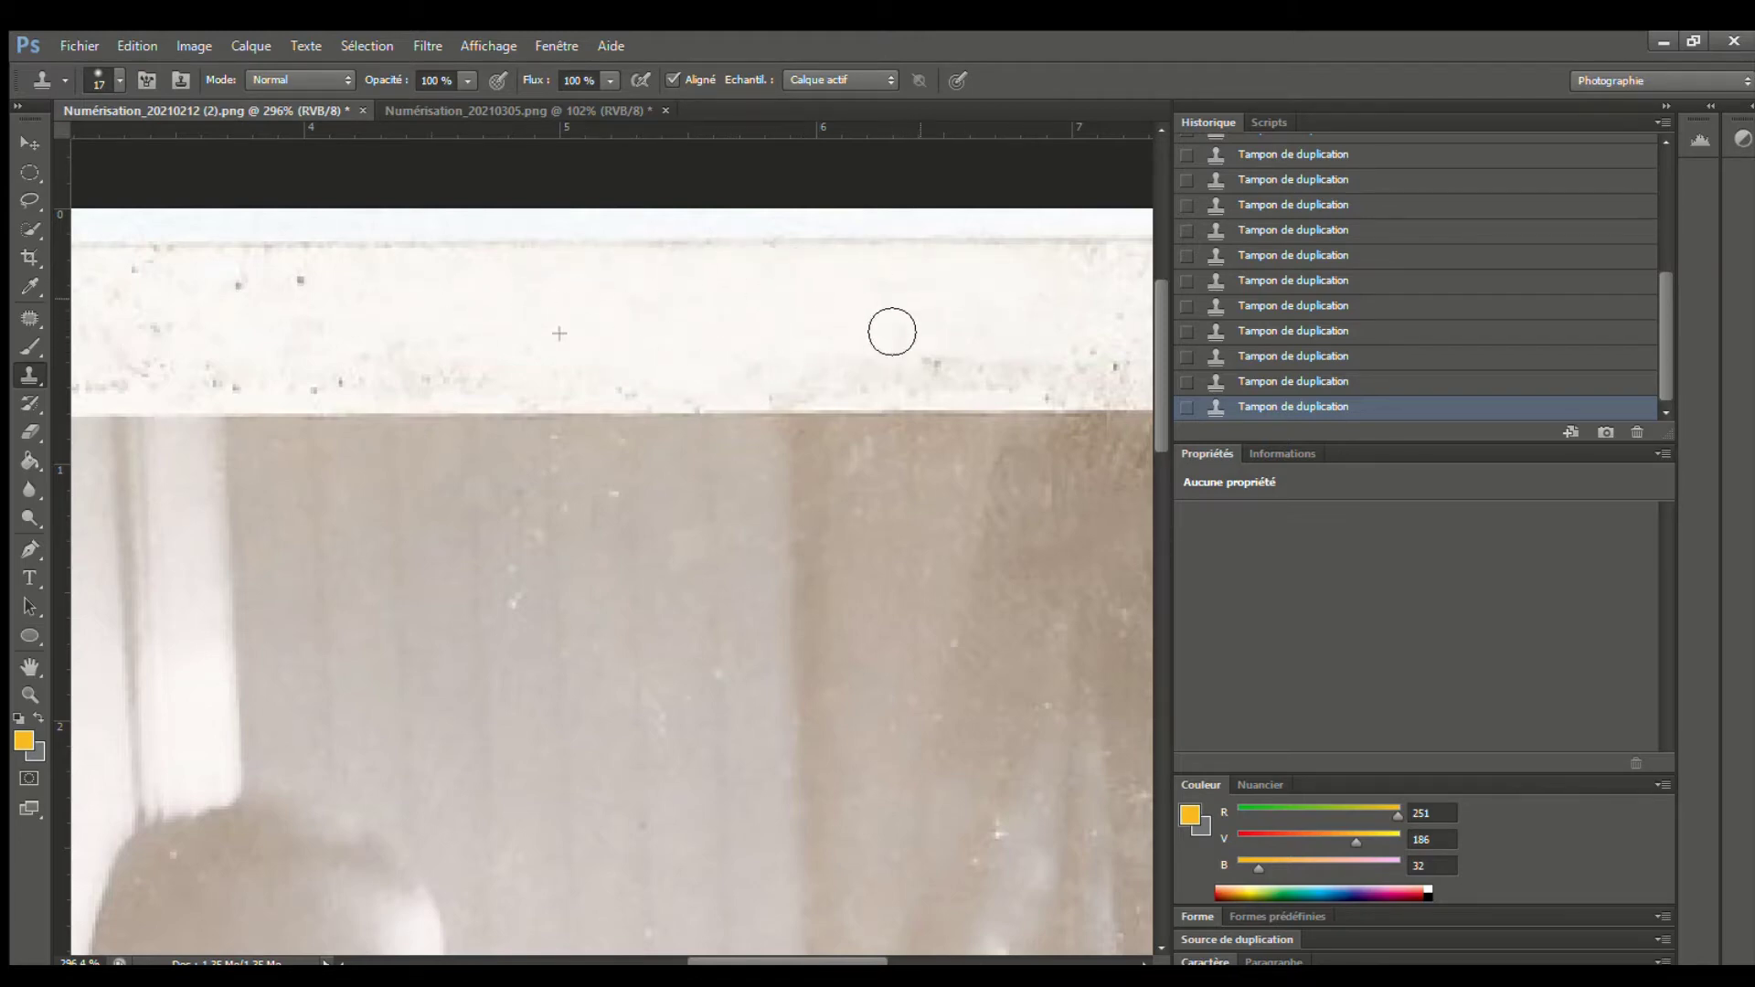
Clone out the marks along the lower edge of the top white border, resampling clean white areas
scroll(656, 344, "down", 4)
scroll(656, 345, "up", 4)
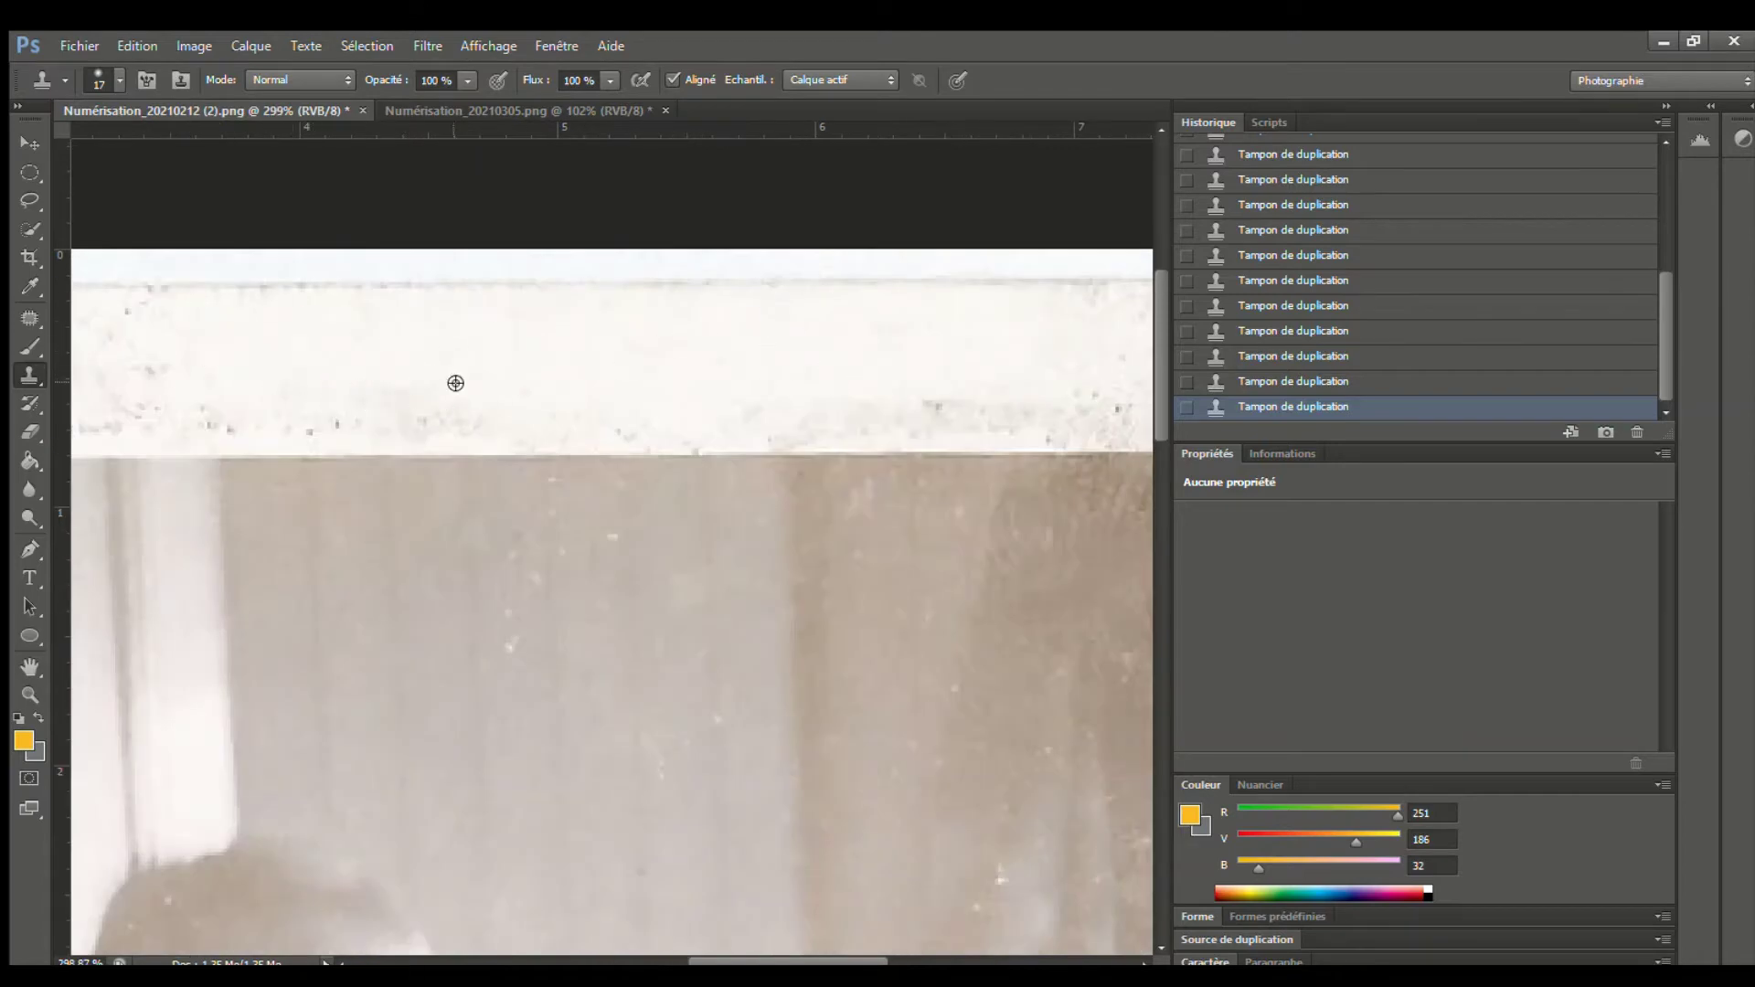
left_click_drag(437, 420, 567, 344)
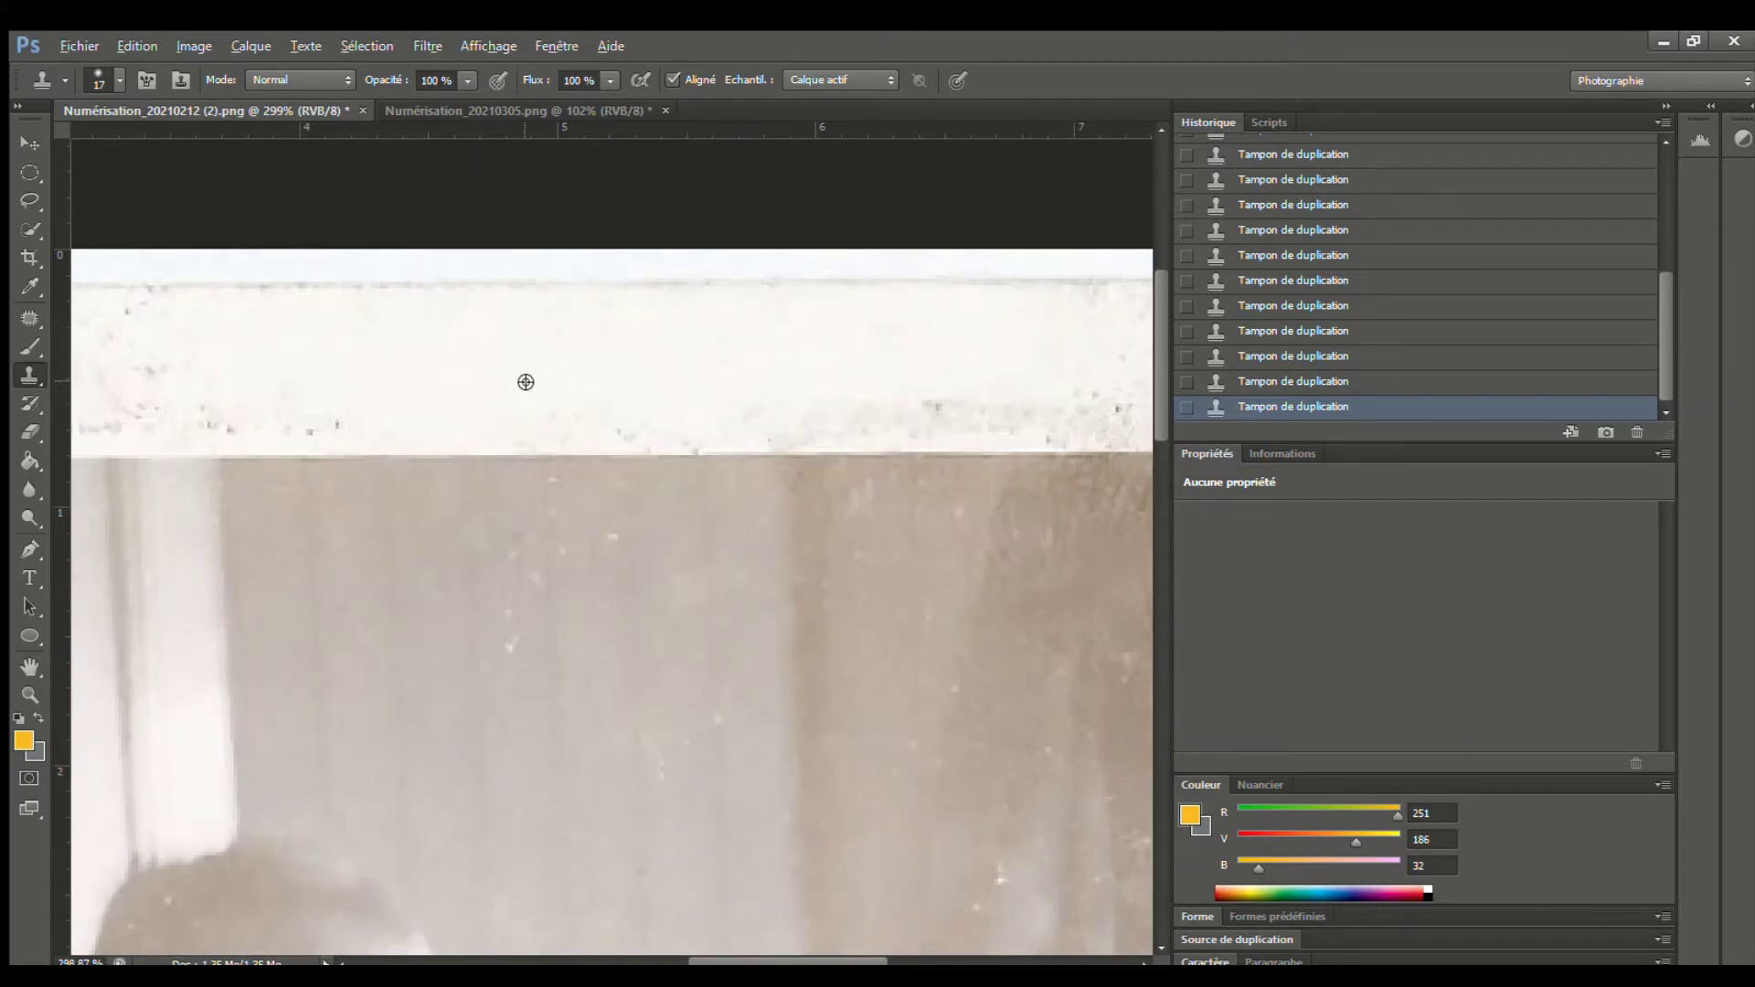
left_click_drag(567, 433, 987, 412)
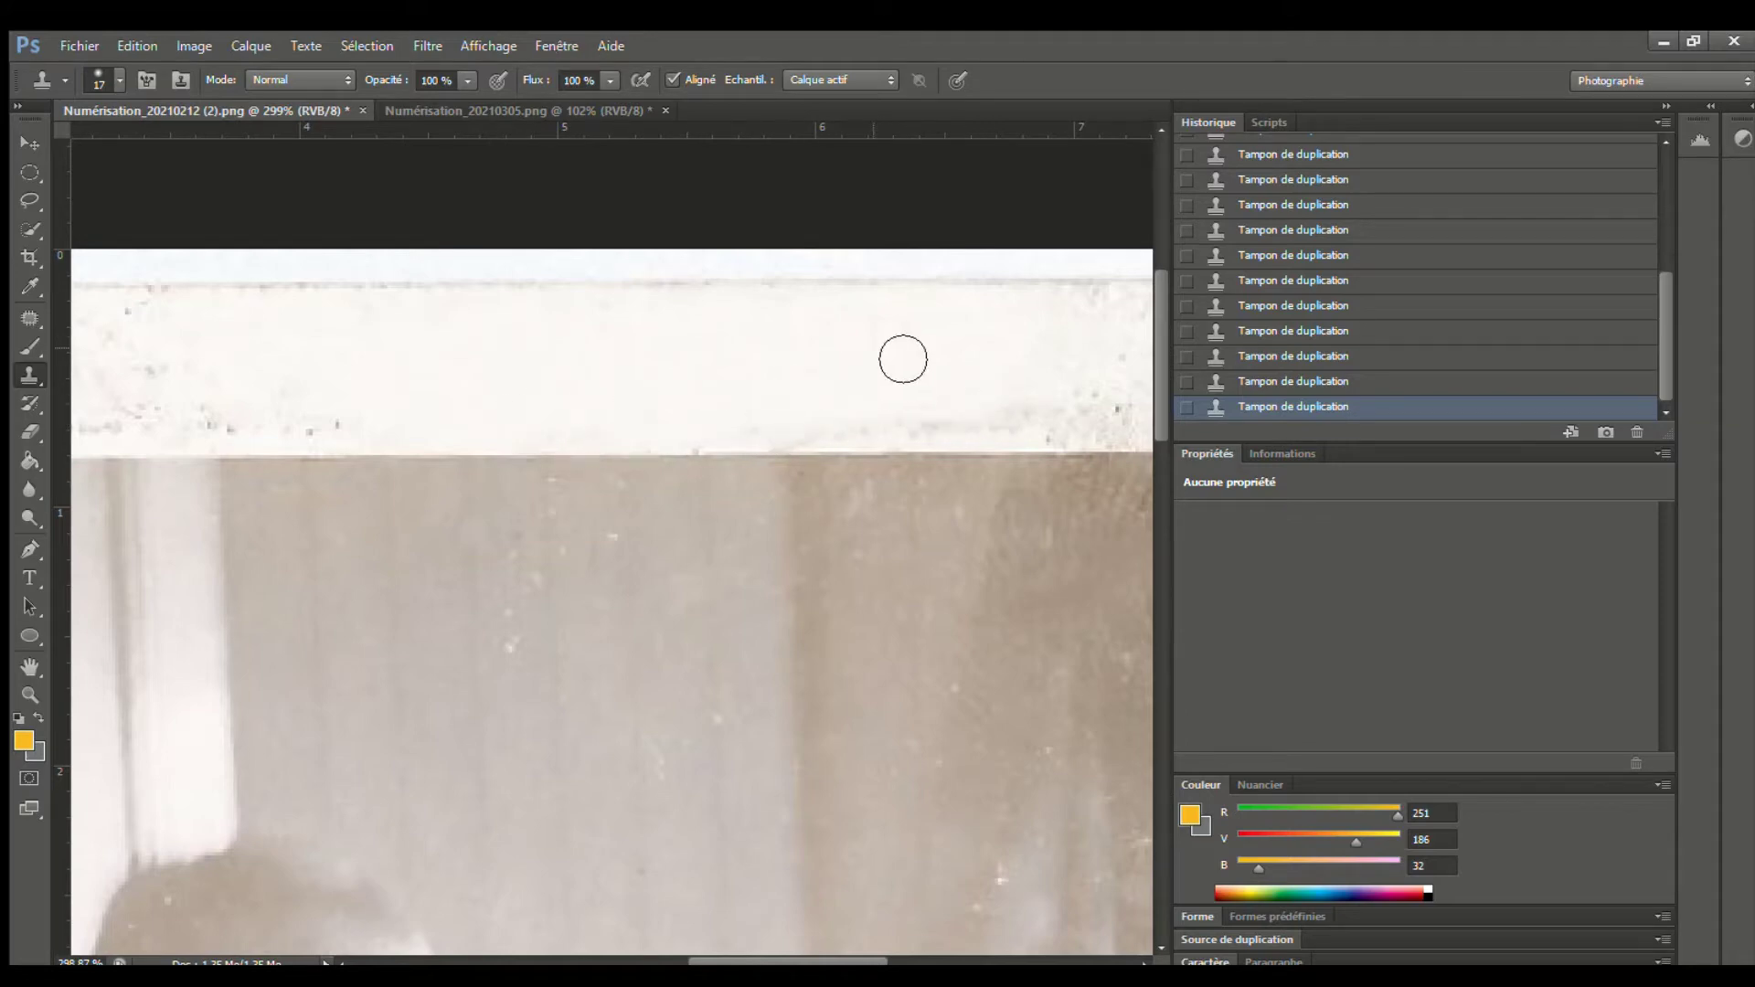
mouse_move(385, 427)
left_mouse_down()
mouse_move(158, 388)
mouse_move(157, 340)
mouse_move(126, 338)
mouse_move(404, 363)
left_mouse_up()
Sample clean white border and clone it over the stained left half of the top border
scroll(612, 243, "down", 5)
scroll(438, 219, "up", 4)
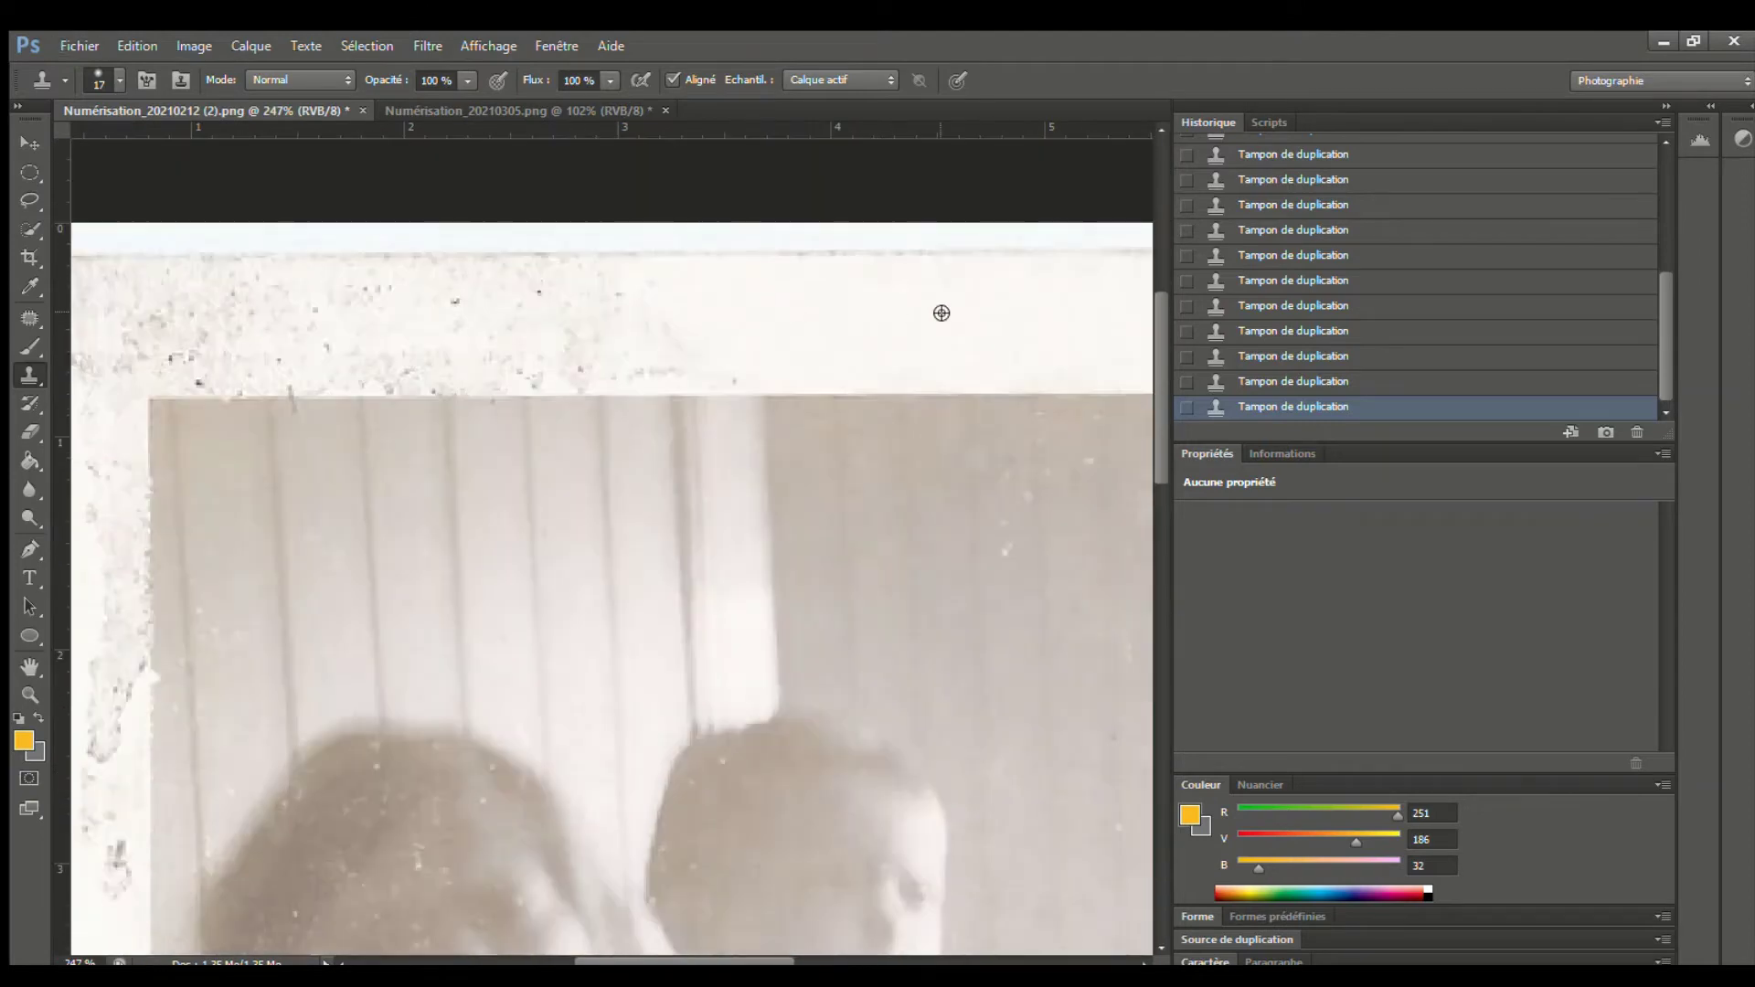
left_click(941, 313, "alt")
mouse_move(592, 329)
left_mouse_down()
mouse_move(612, 326)
mouse_move(510, 301)
mouse_move(615, 370)
mouse_move(538, 372)
mouse_move(334, 315)
left_mouse_up()
left_click_drag(543, 291, 295, 298)
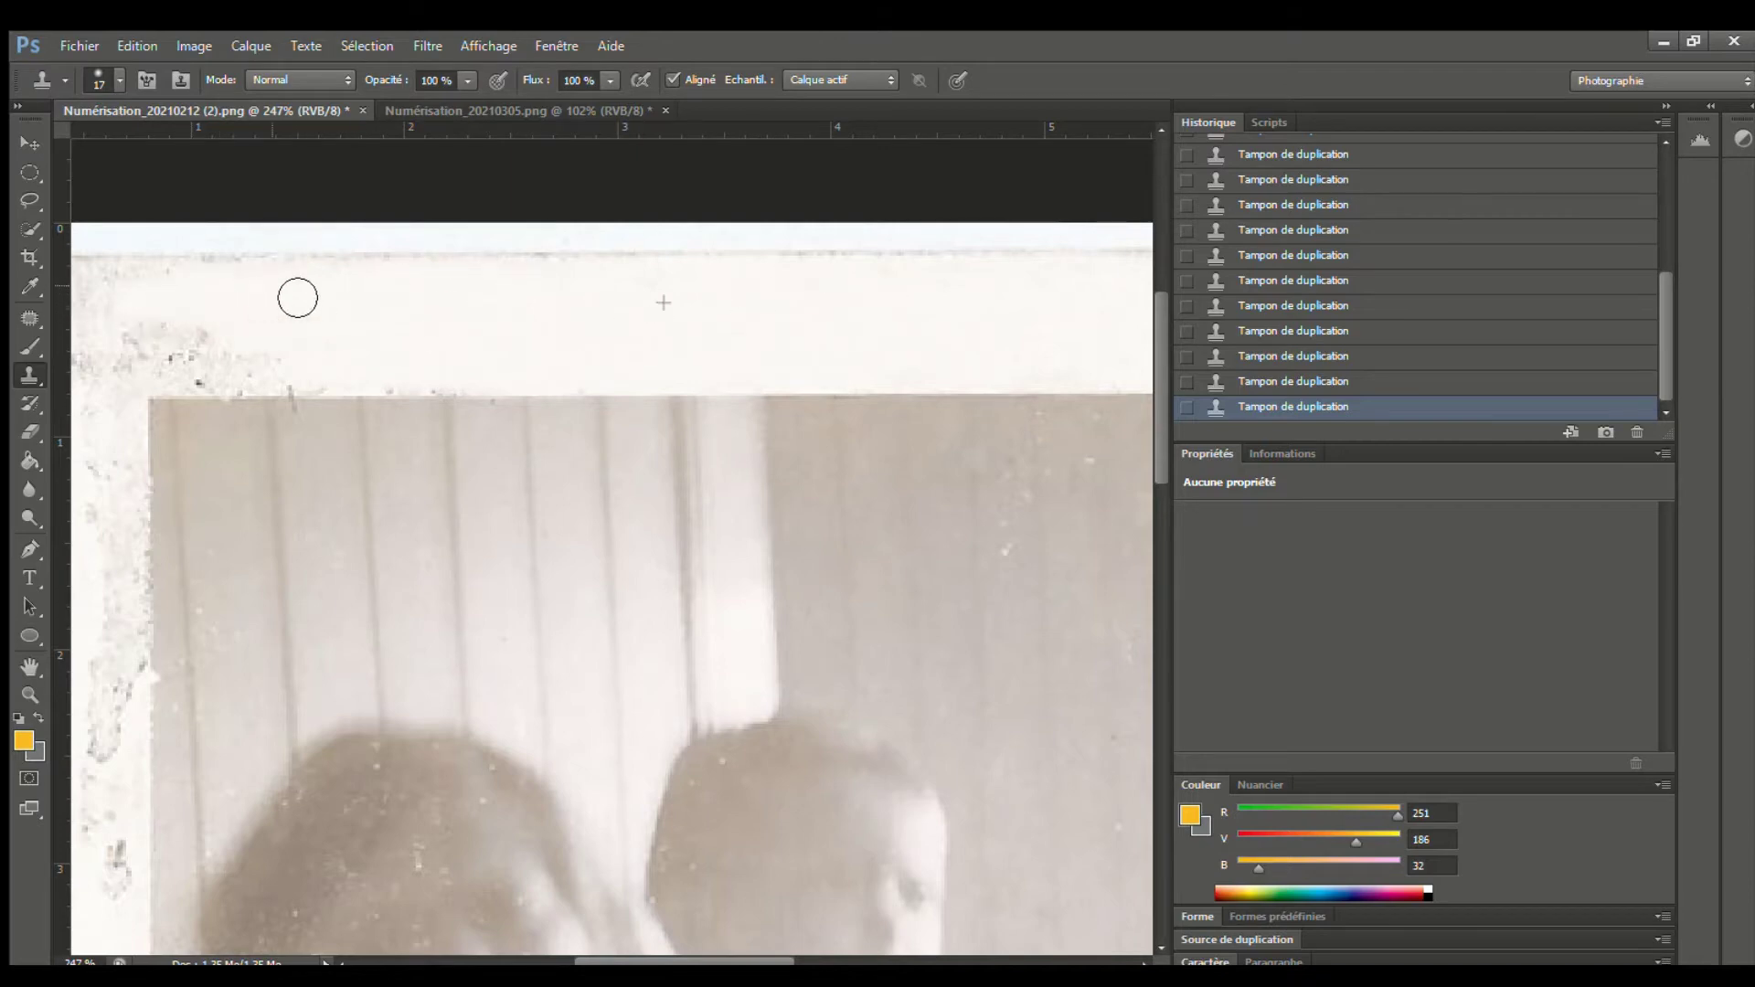
Clone clean white border over the stains and dark spots in the photo's top-left border corner, resampling nearby clean areas
scroll(760, 437, "down", 6)
scroll(328, 198, "up", 2)
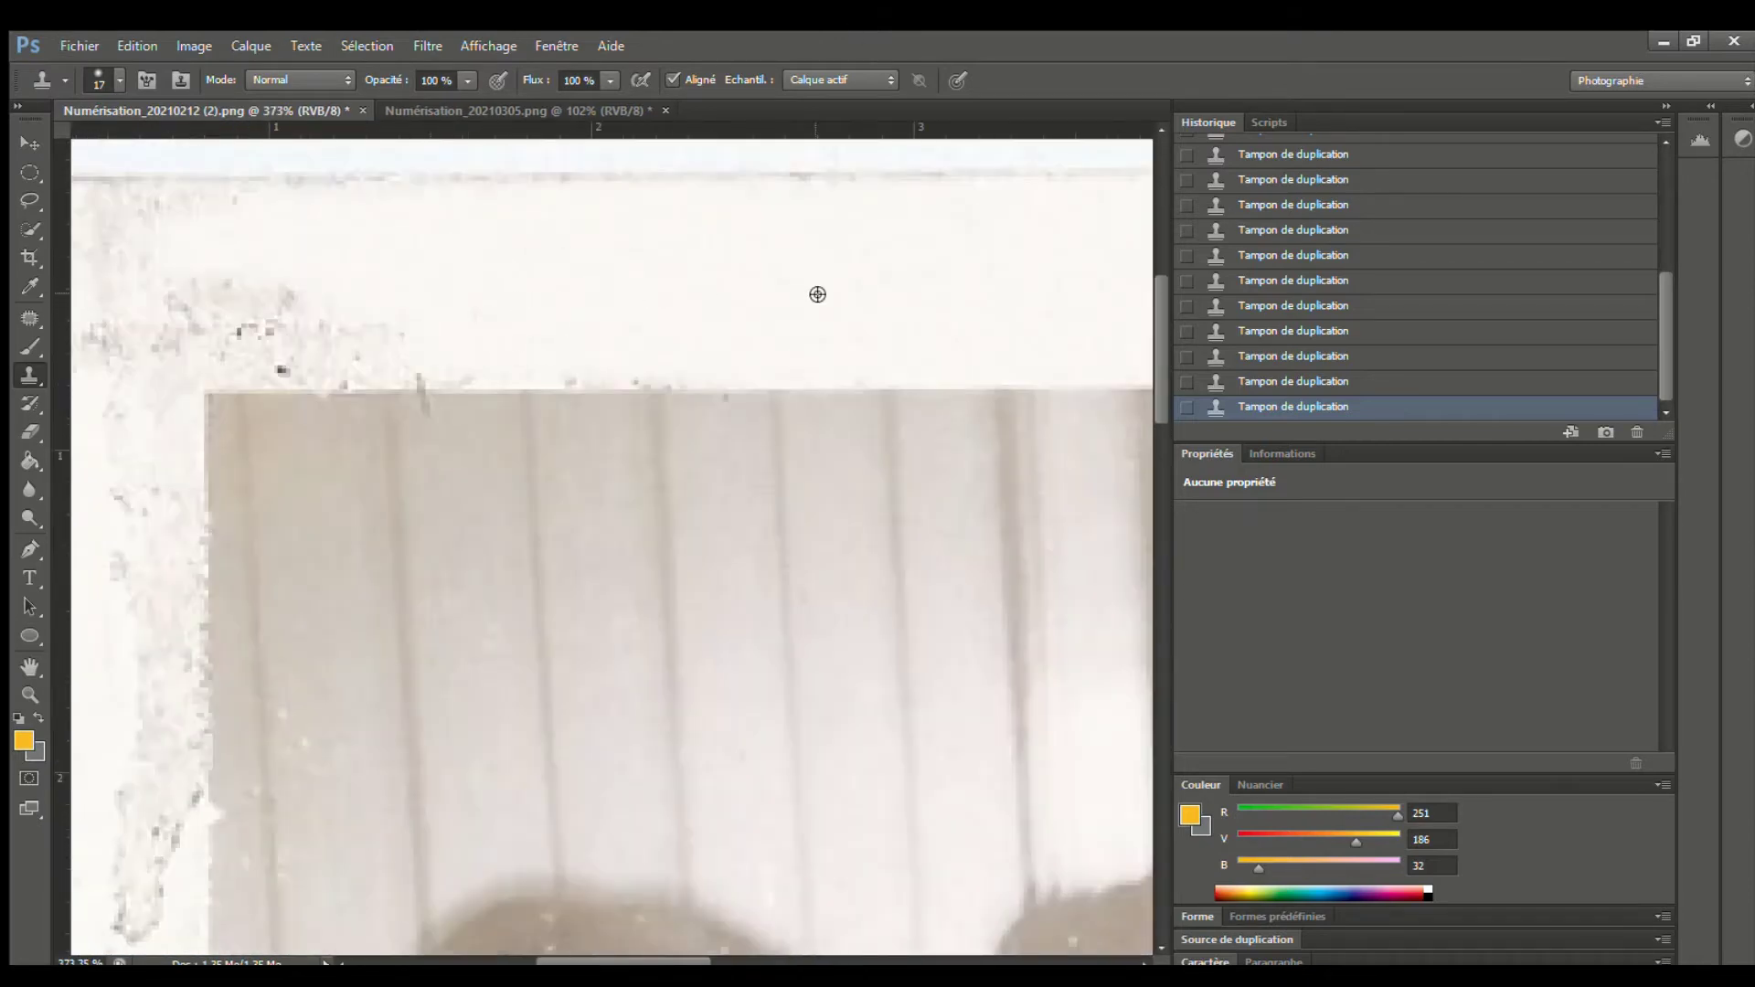
scroll(564, 517, "up", 2)
left_click_drag(571, 286, 585, 253)
left_click(866, 299, "alt")
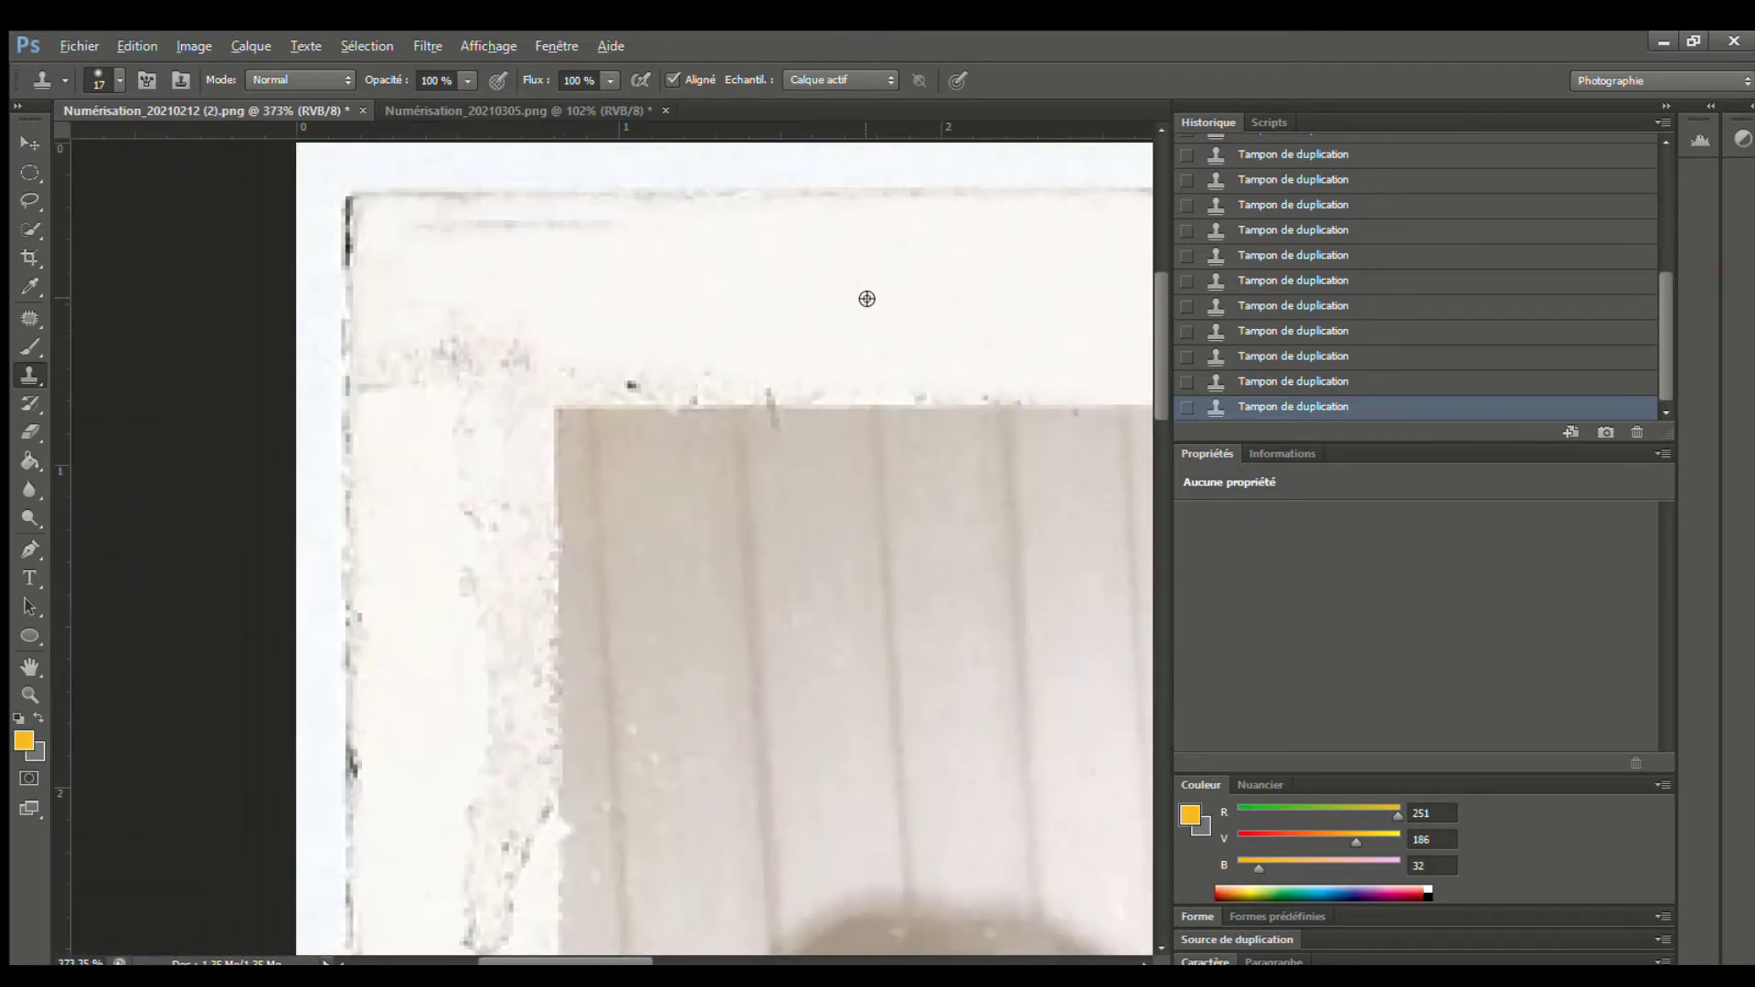
mouse_move(759, 287)
left_mouse_down()
mouse_move(631, 255)
mouse_move(462, 270)
left_mouse_up()
left_click(966, 306, "alt")
left_click_drag(737, 346, 610, 385)
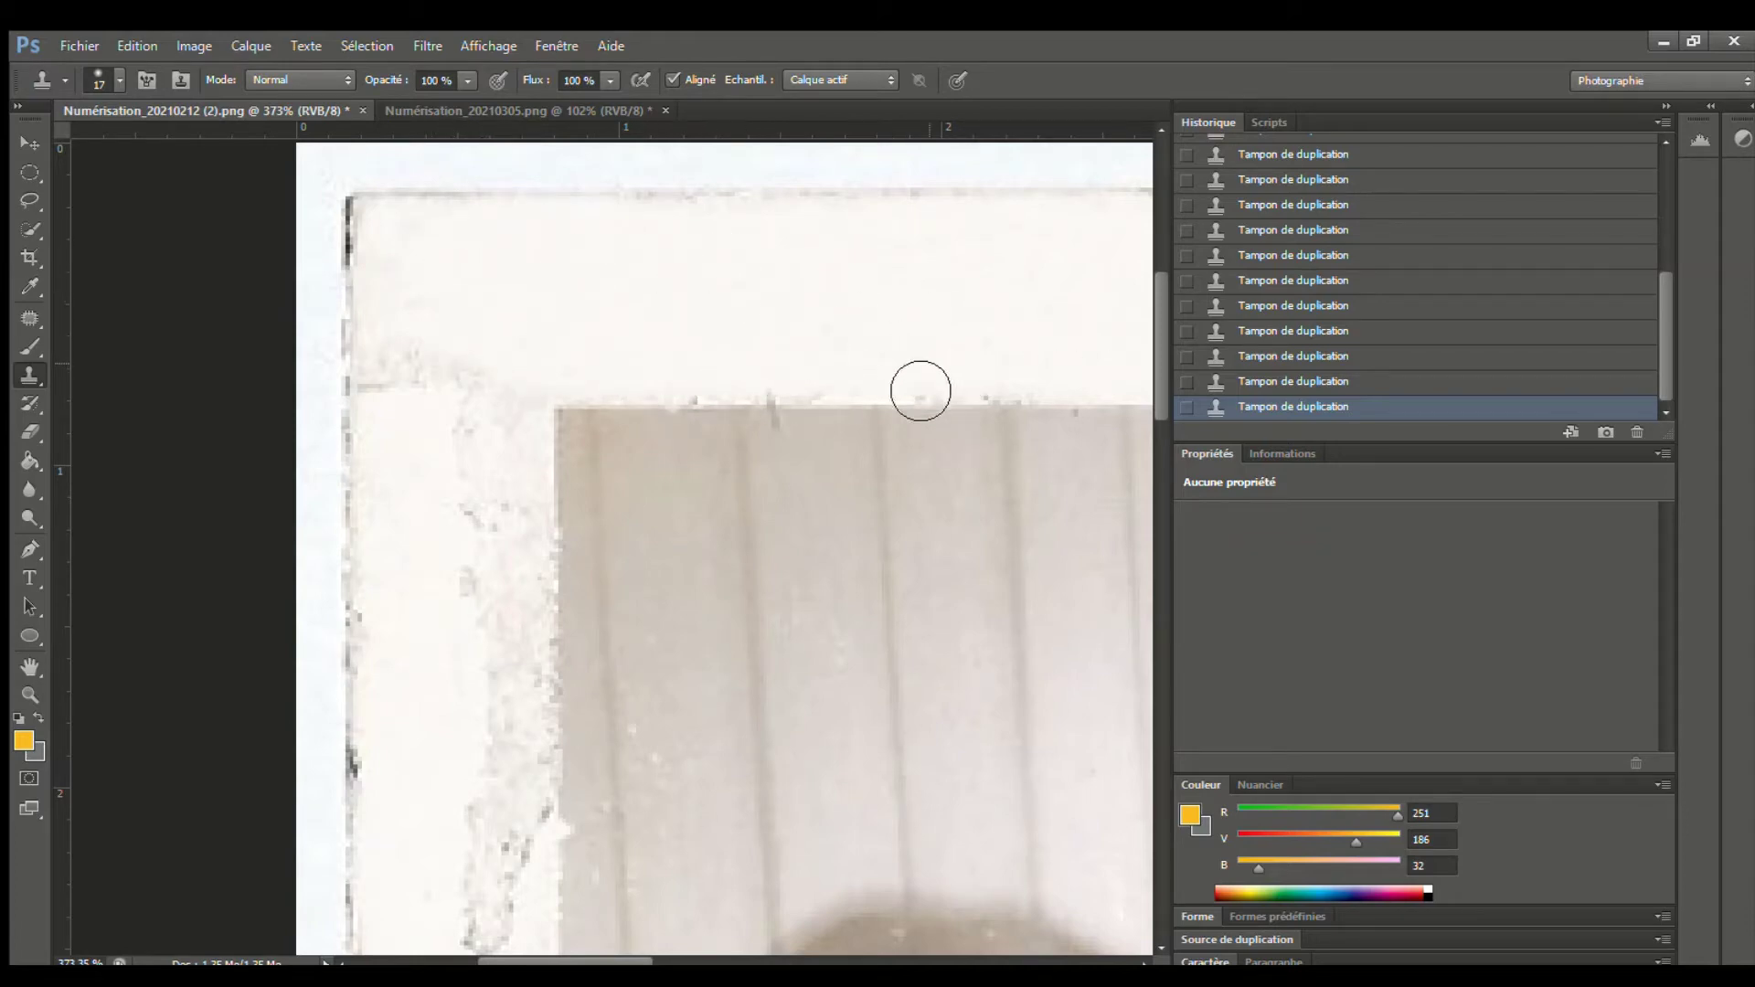
Compare earlier history states of the border retouching with the latest state
scroll(1055, 430, "down", 8)
scroll(603, 469, "up", 3)
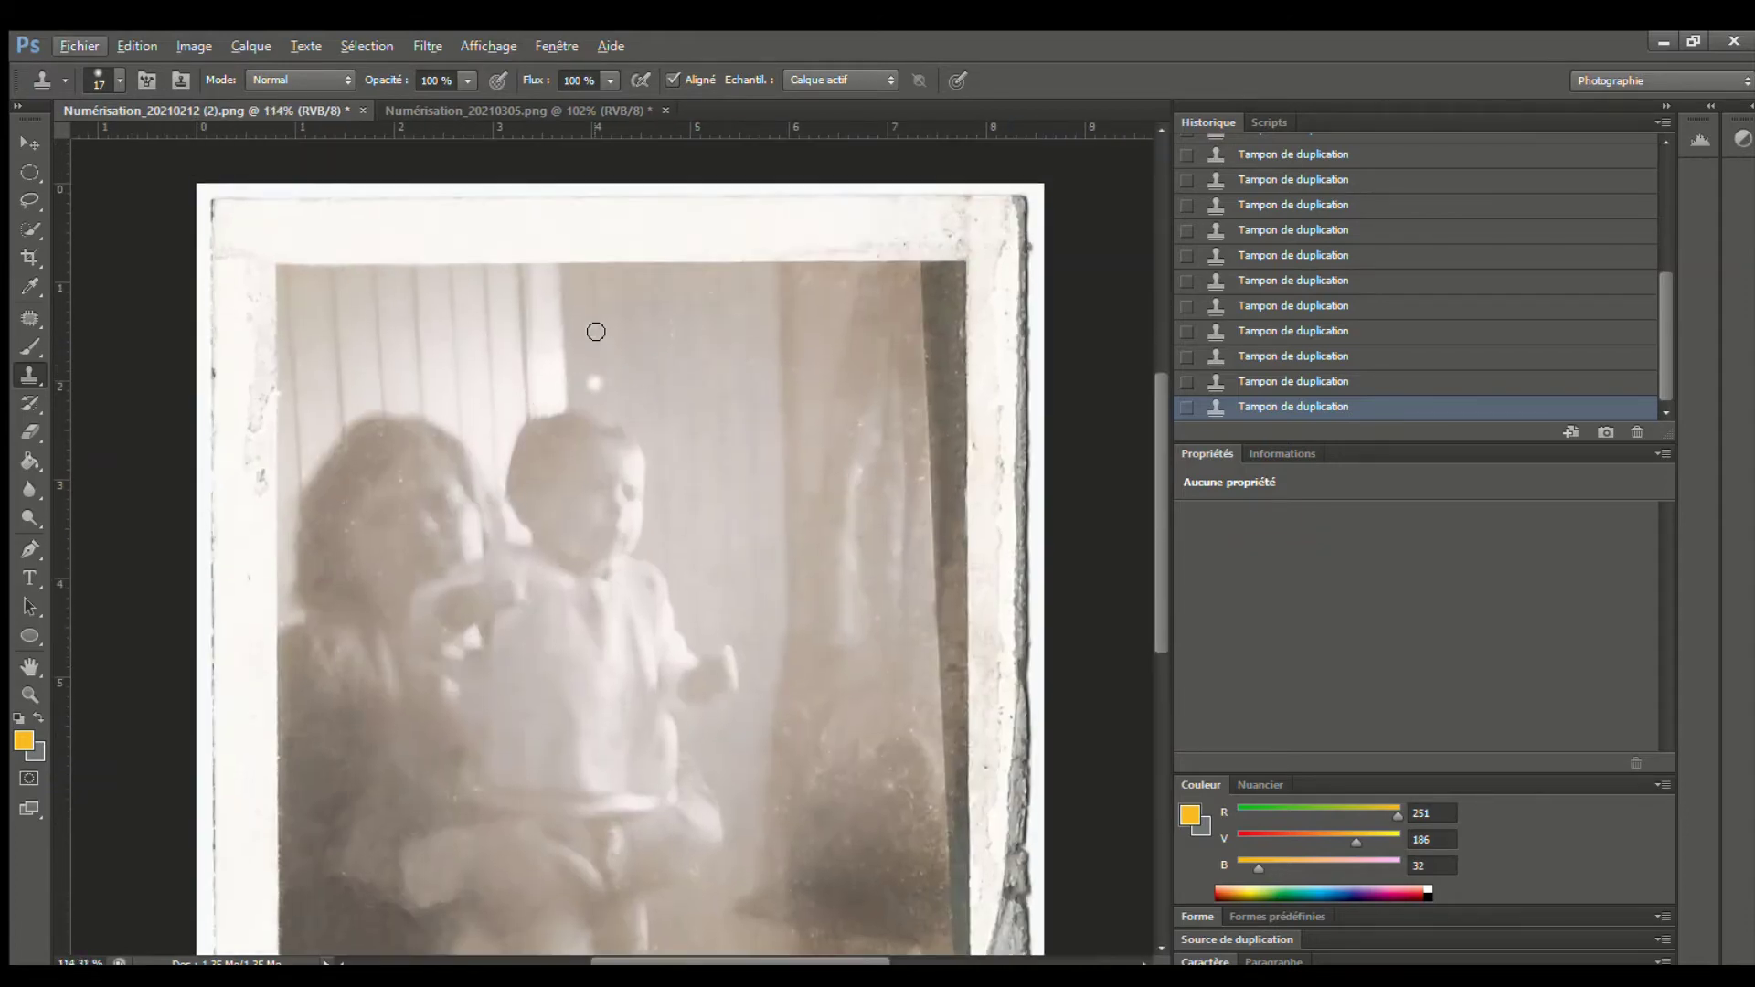
left_click(1337, 310)
left_click(1340, 208)
left_click(1380, 408)
left_click(1360, 153)
left_click(1362, 408)
Clone out the stains at the right end of the top border and in its top-right corner
left_click_drag(876, 252, 968, 250)
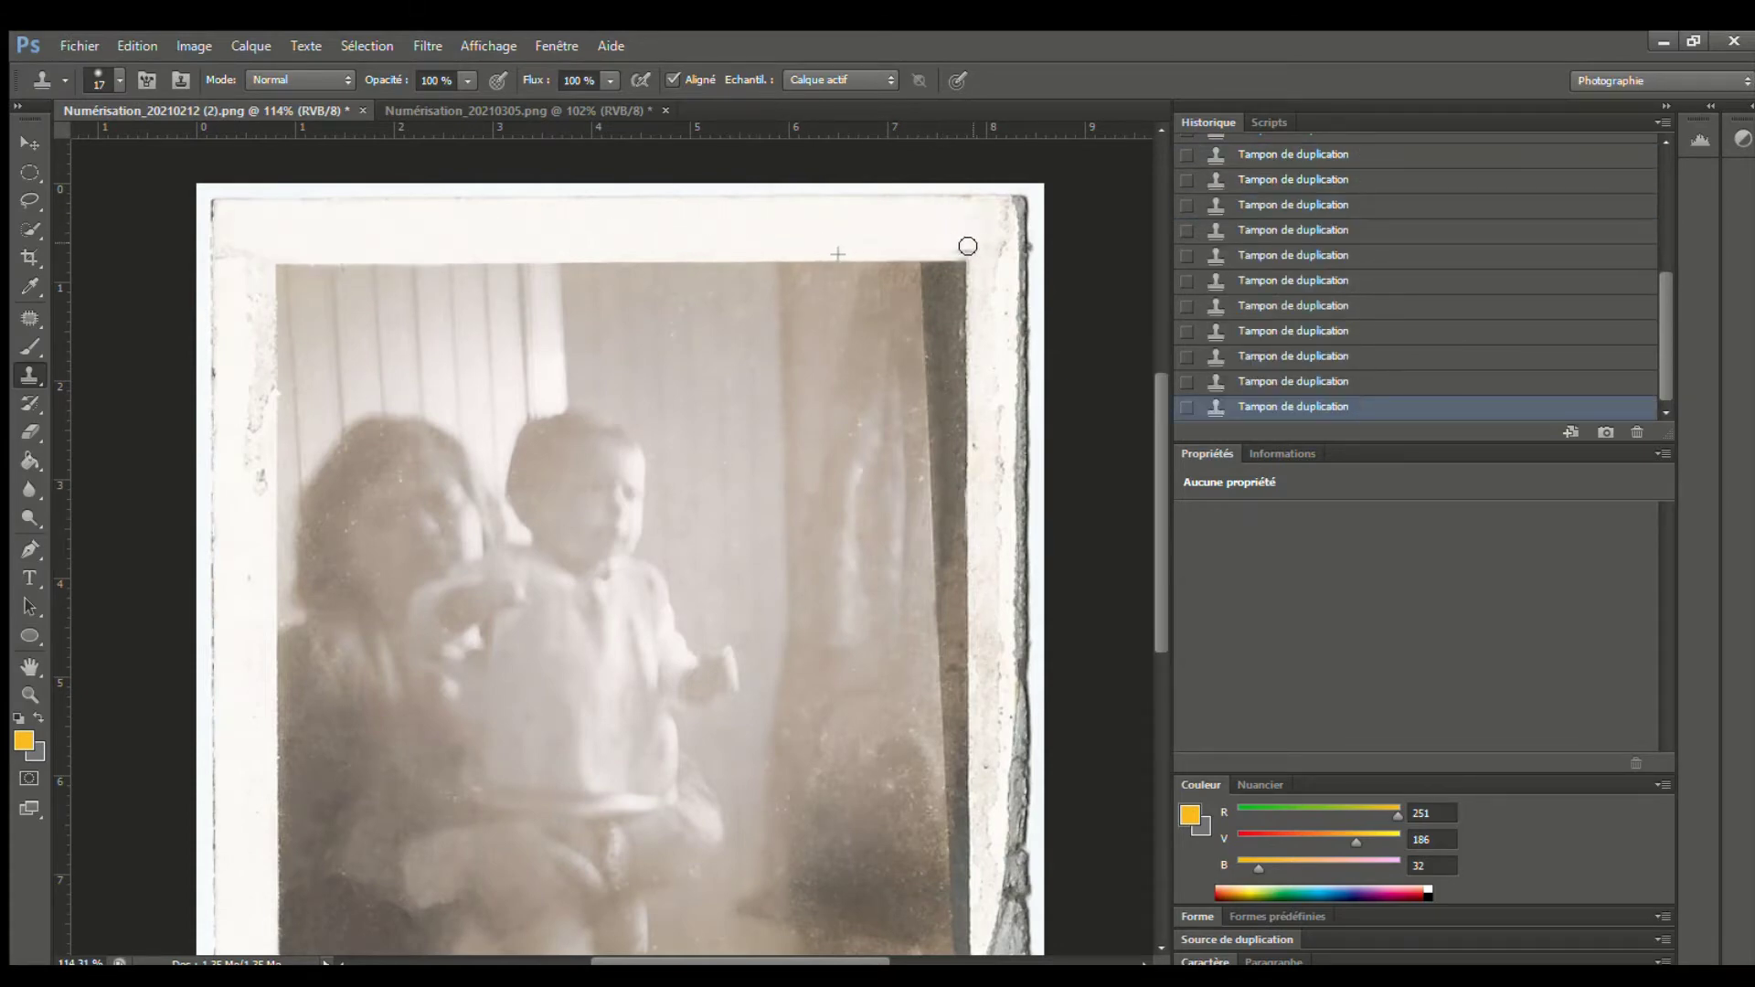
scroll(968, 257, "up", 5)
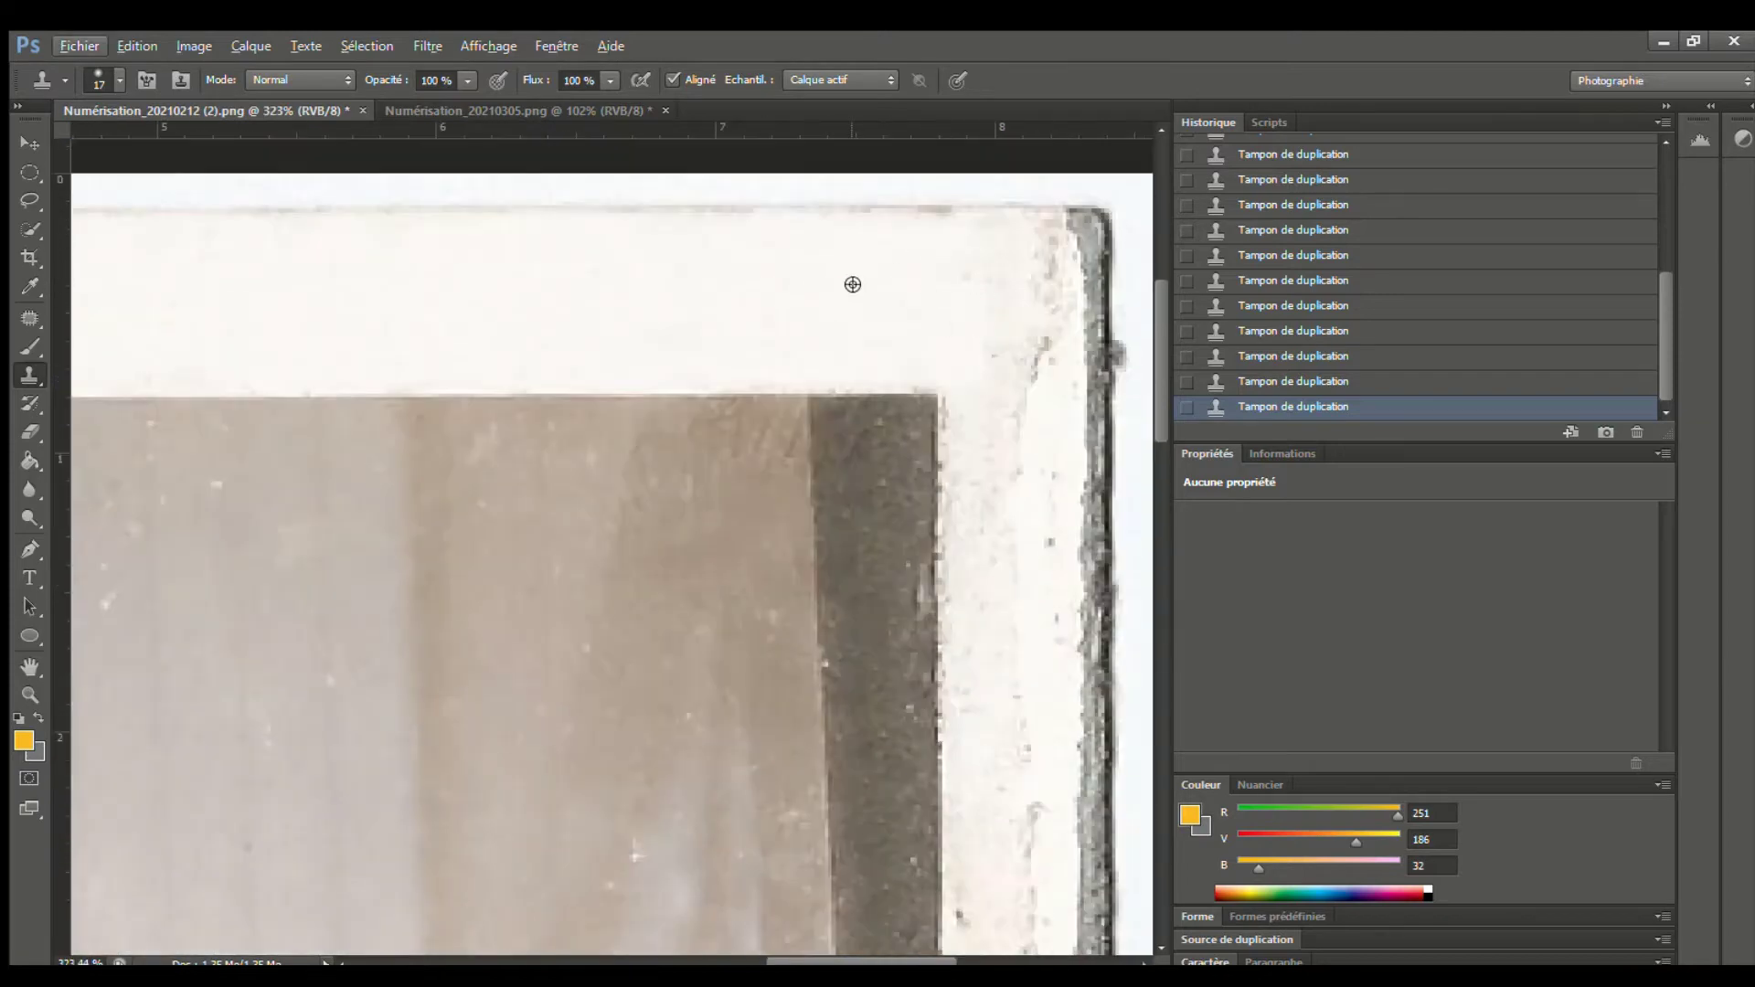
left_click_drag(1082, 273, 1067, 313)
left_click(925, 301, "alt")
left_click(1022, 379)
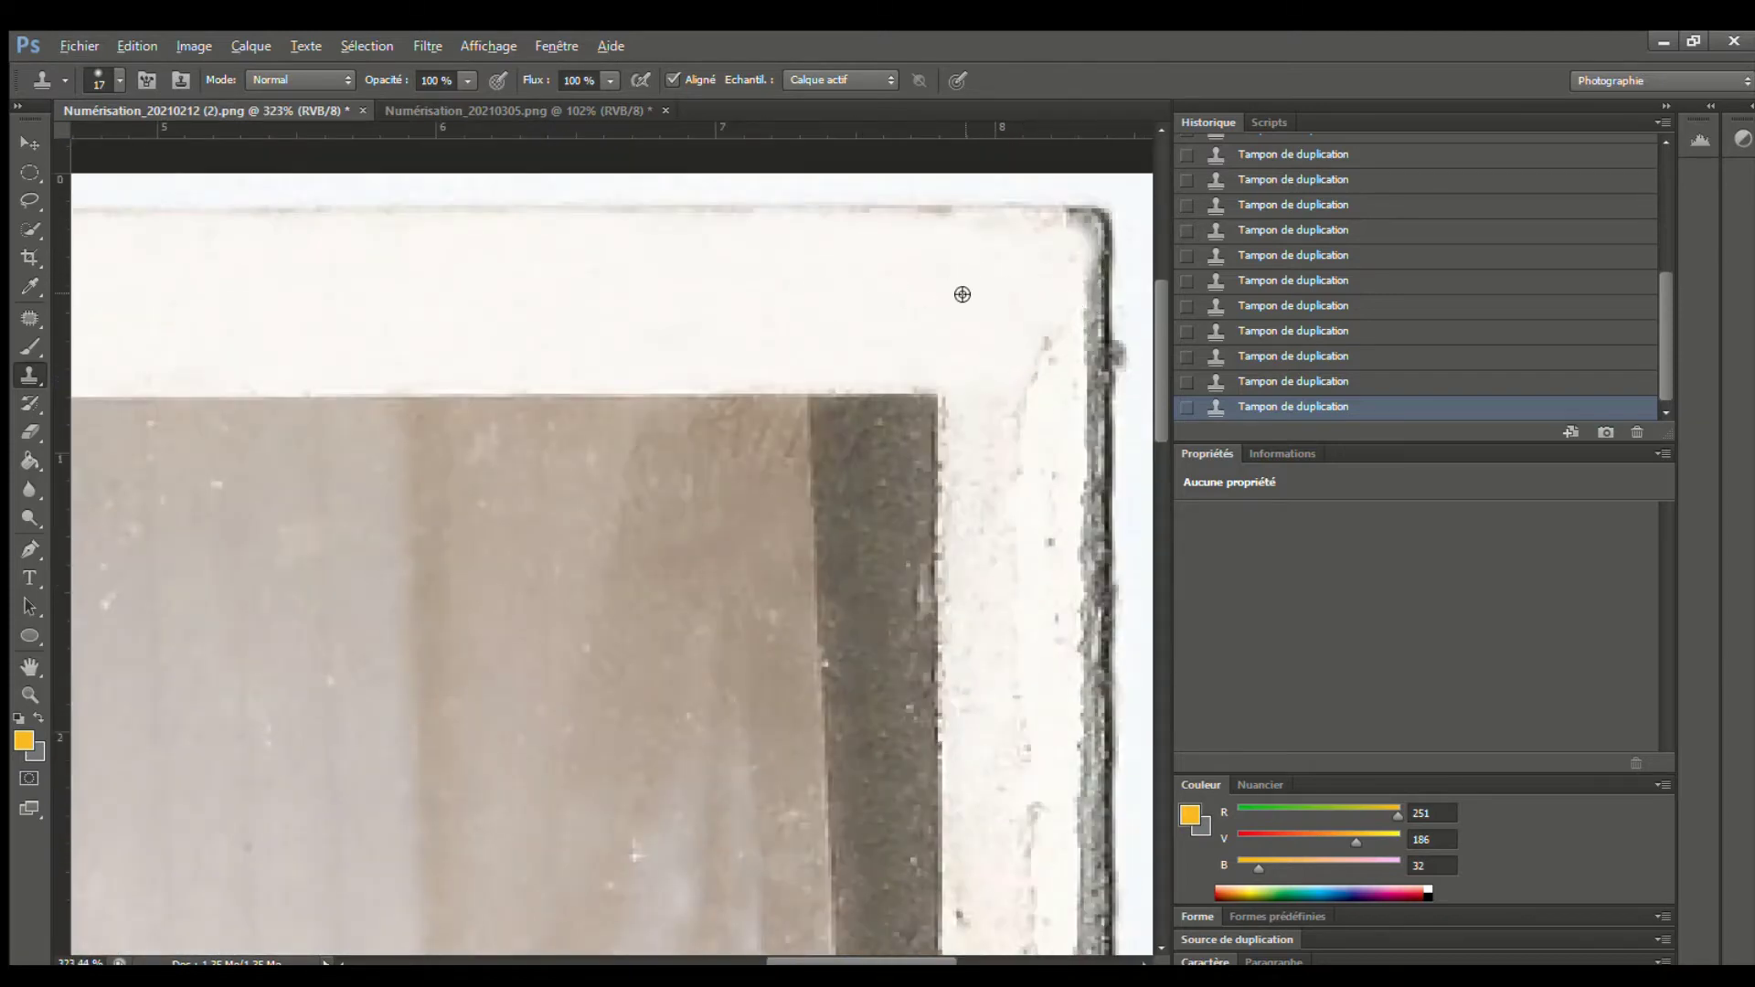
Set the clone brush size to 9 and cover the uppermost part of the right border's dark torn edge with clean white
scroll(1065, 323, "down", 5)
left_click(181, 341, "alt")
left_click_drag(202, 344, 258, 344)
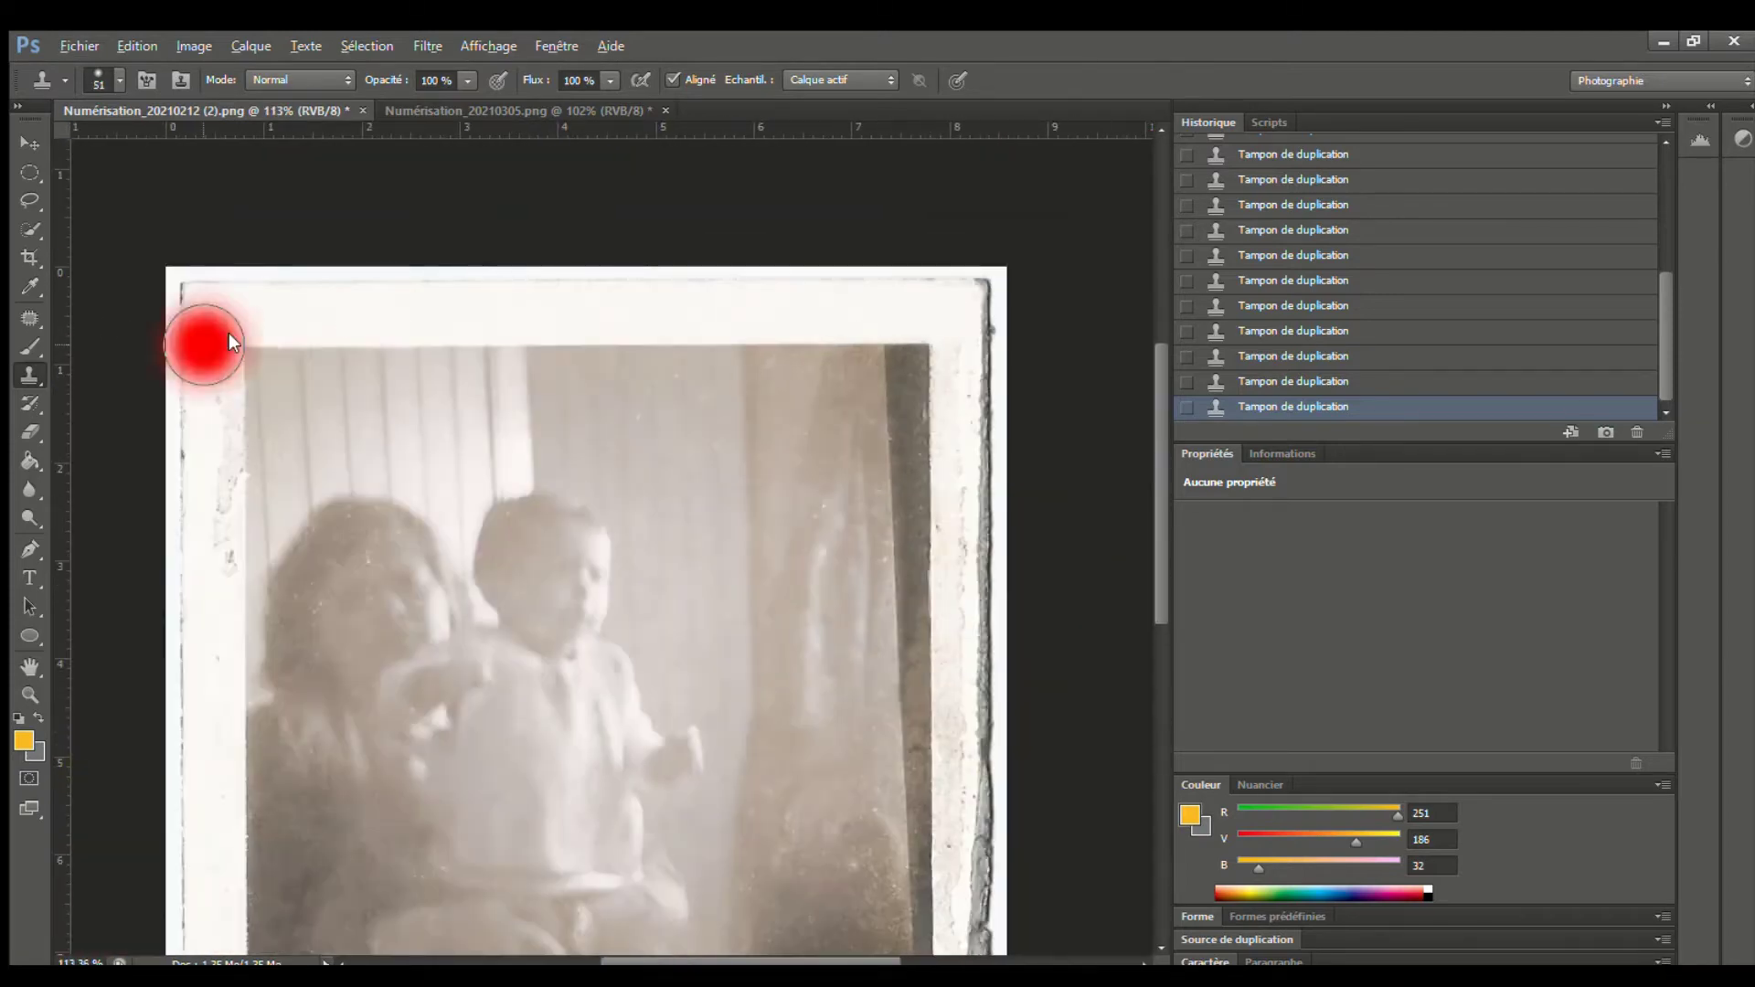
scroll(980, 352, "up", 6)
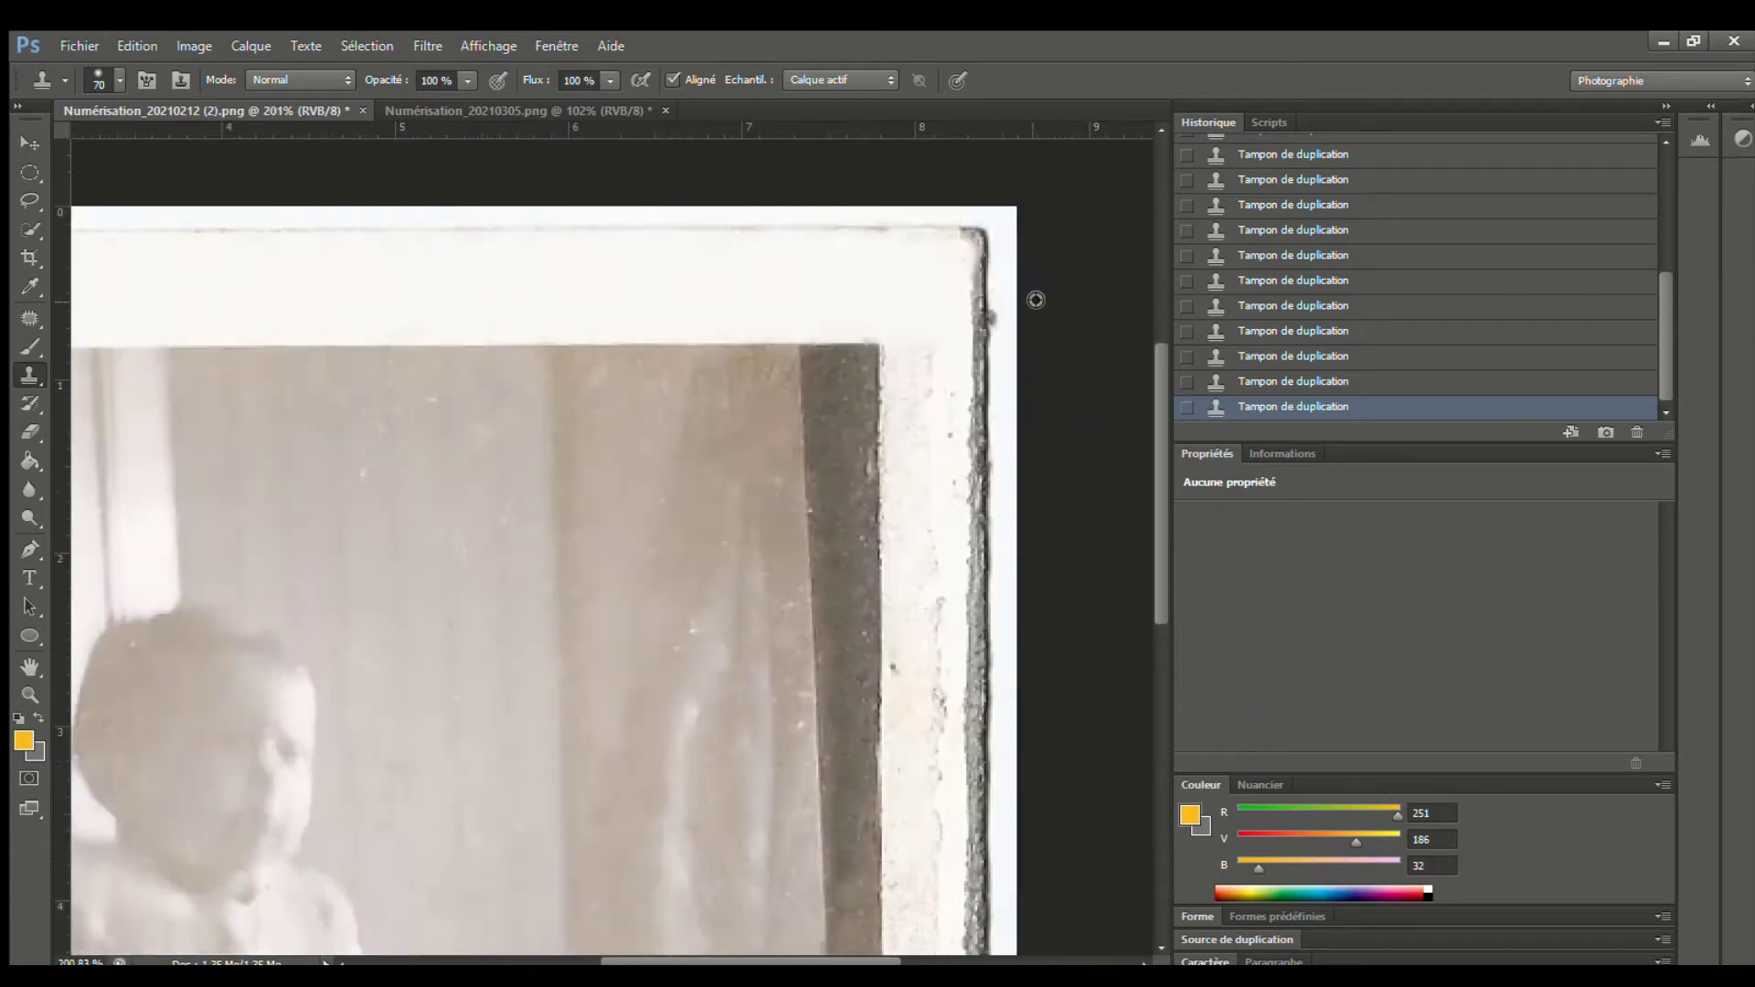
key("bracketleft")
key("bracketleft")
key("bracketleft")
key("bracketleft")
key("bracketleft")
key("bracketleft")
key("bracketleft")
mouse_move(931, 311)
left_mouse_down()
mouse_move(933, 214)
mouse_move(912, 203)
mouse_move(943, 533)
left_mouse_up()
left_click(869, 357, "alt")
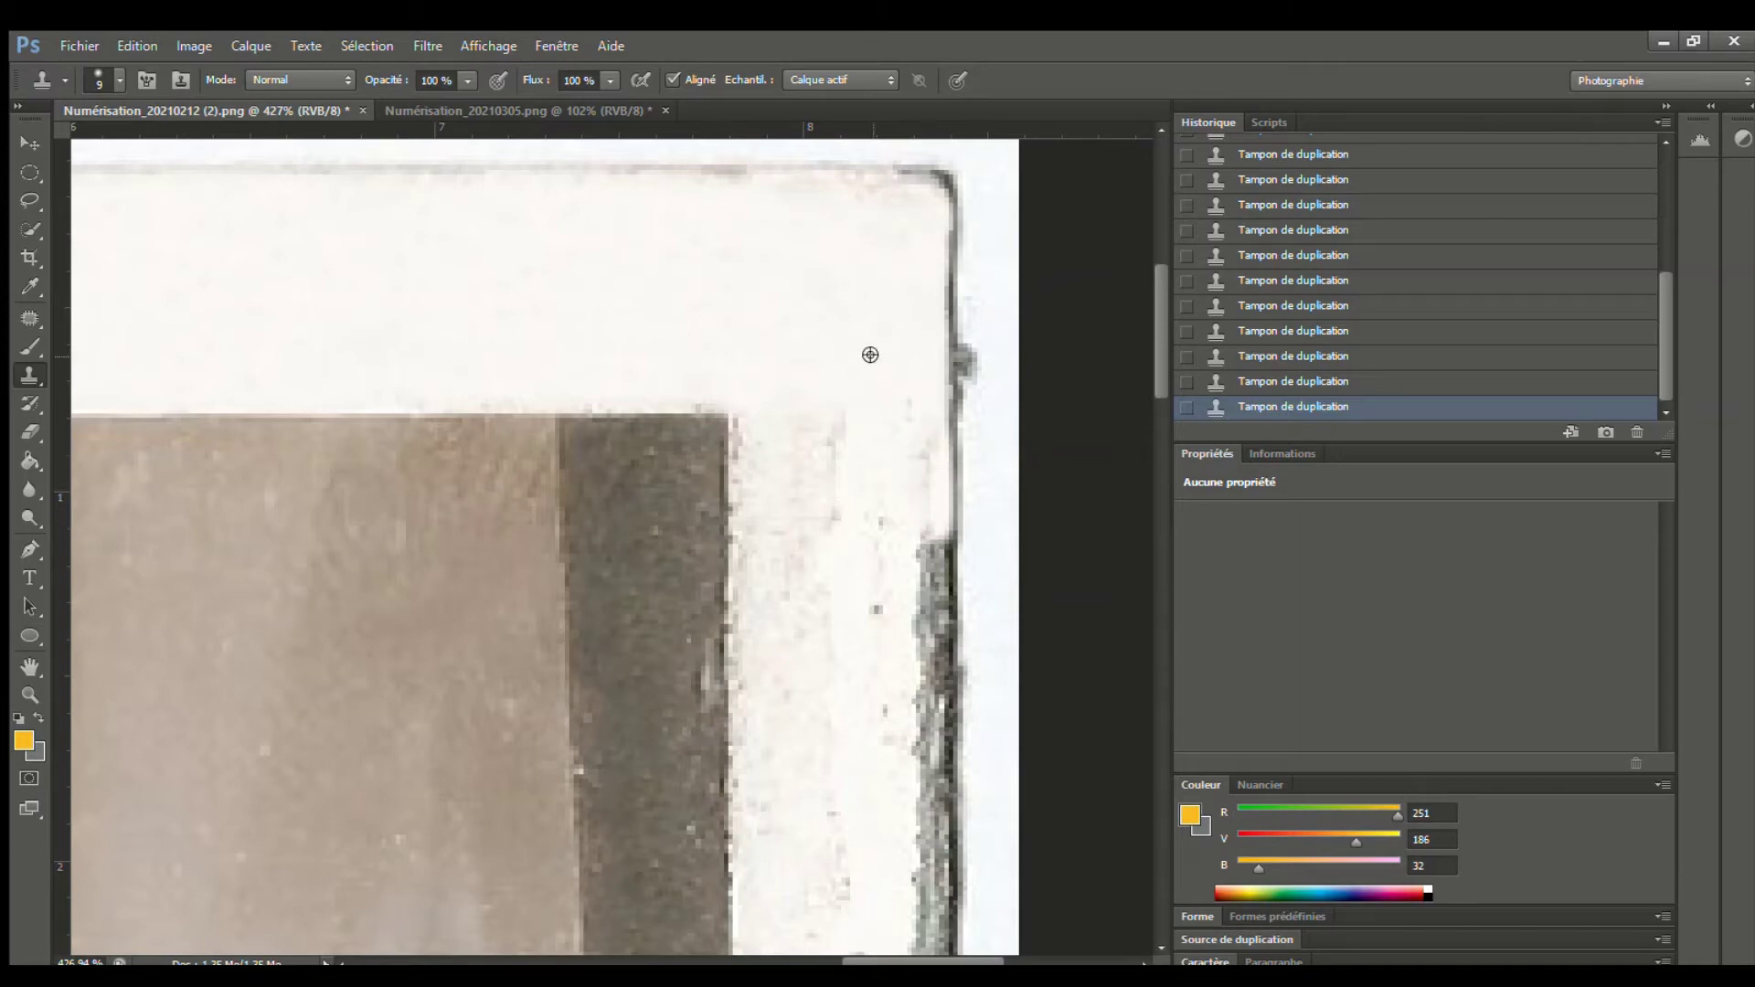
left_click_drag(942, 426, 935, 687)
scroll(923, 585, "down", 7)
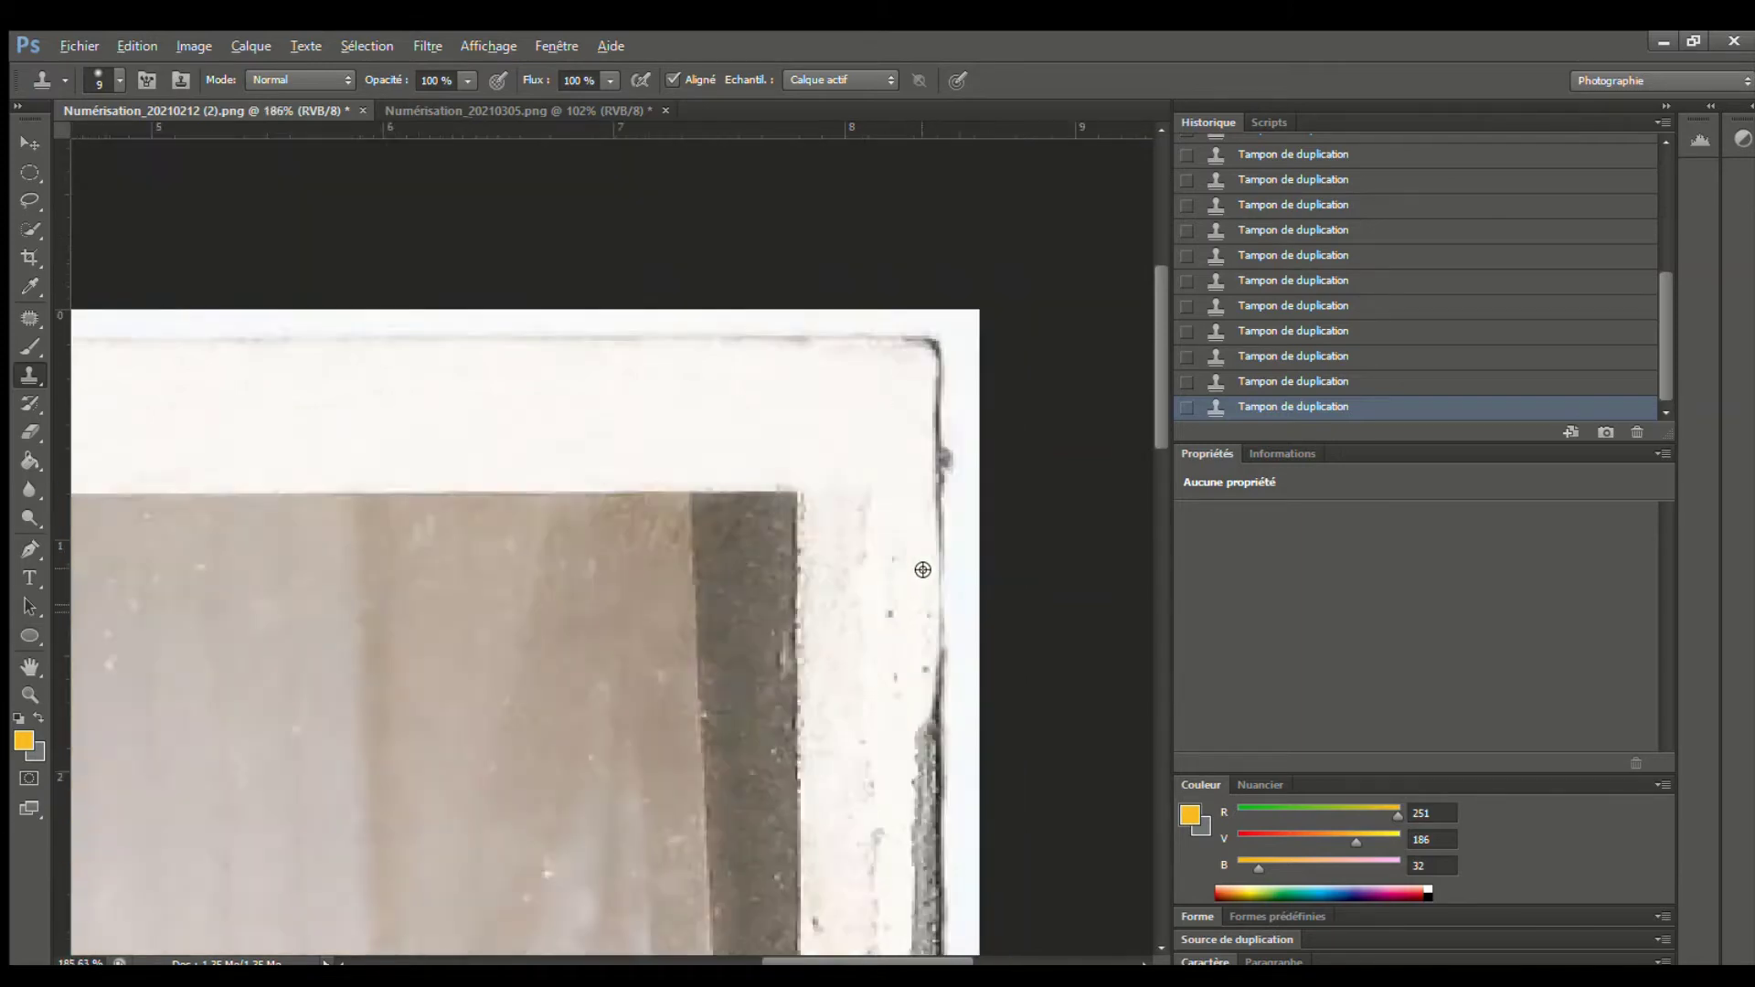
Sample clean white border and clone it further down the dark torn edge of the upper right border
scroll(1034, 255, "up", 7)
left_click(812, 398, "alt")
mouse_move(867, 365)
left_mouse_down()
mouse_move(859, 494)
mouse_move(842, 506)
mouse_move(825, 280)
mouse_move(822, 387)
mouse_move(862, 244)
mouse_move(820, 274)
mouse_move(821, 197)
left_mouse_up()
left_click(835, 360, "alt")
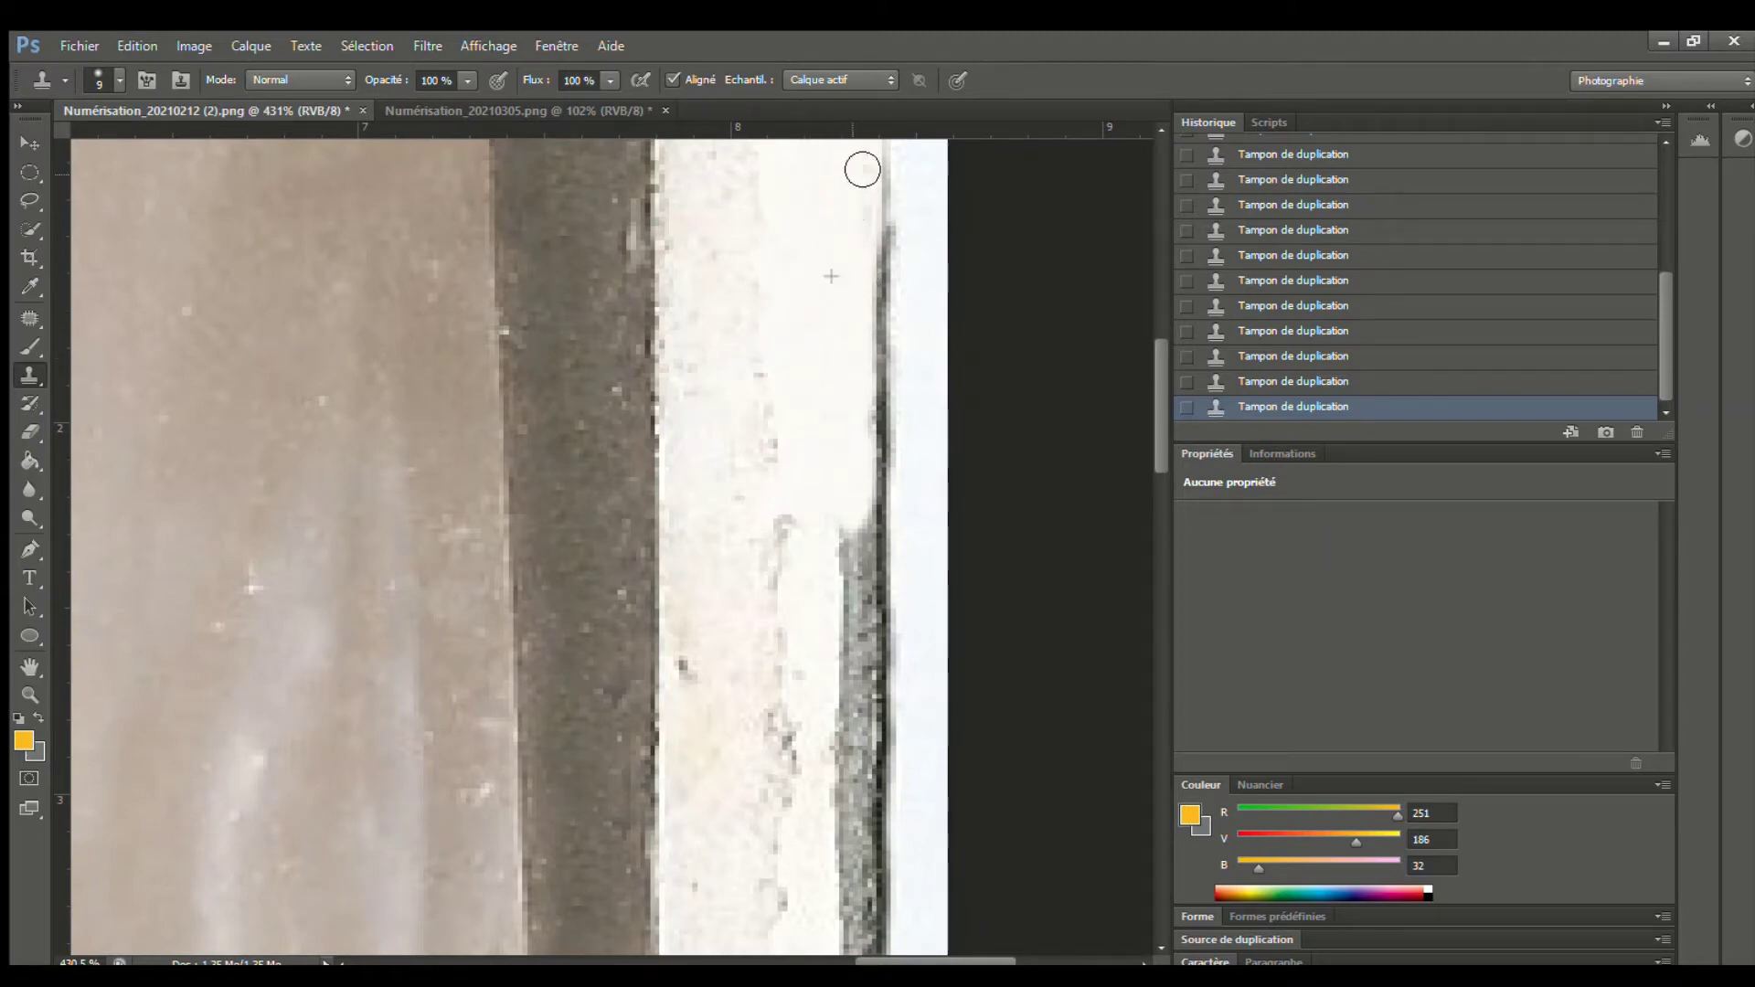
Clone out the flaws and specks in the white border around the image's top-right corner
scroll(901, 372, "up", 5)
mouse_move(918, 422)
left_mouse_down()
mouse_move(920, 407)
mouse_move(913, 450)
left_mouse_up()
left_click(921, 295, "alt")
left_click(813, 344, "alt")
mouse_move(801, 467)
left_mouse_down()
mouse_move(768, 499)
mouse_move(692, 476)
mouse_move(728, 552)
left_mouse_up()
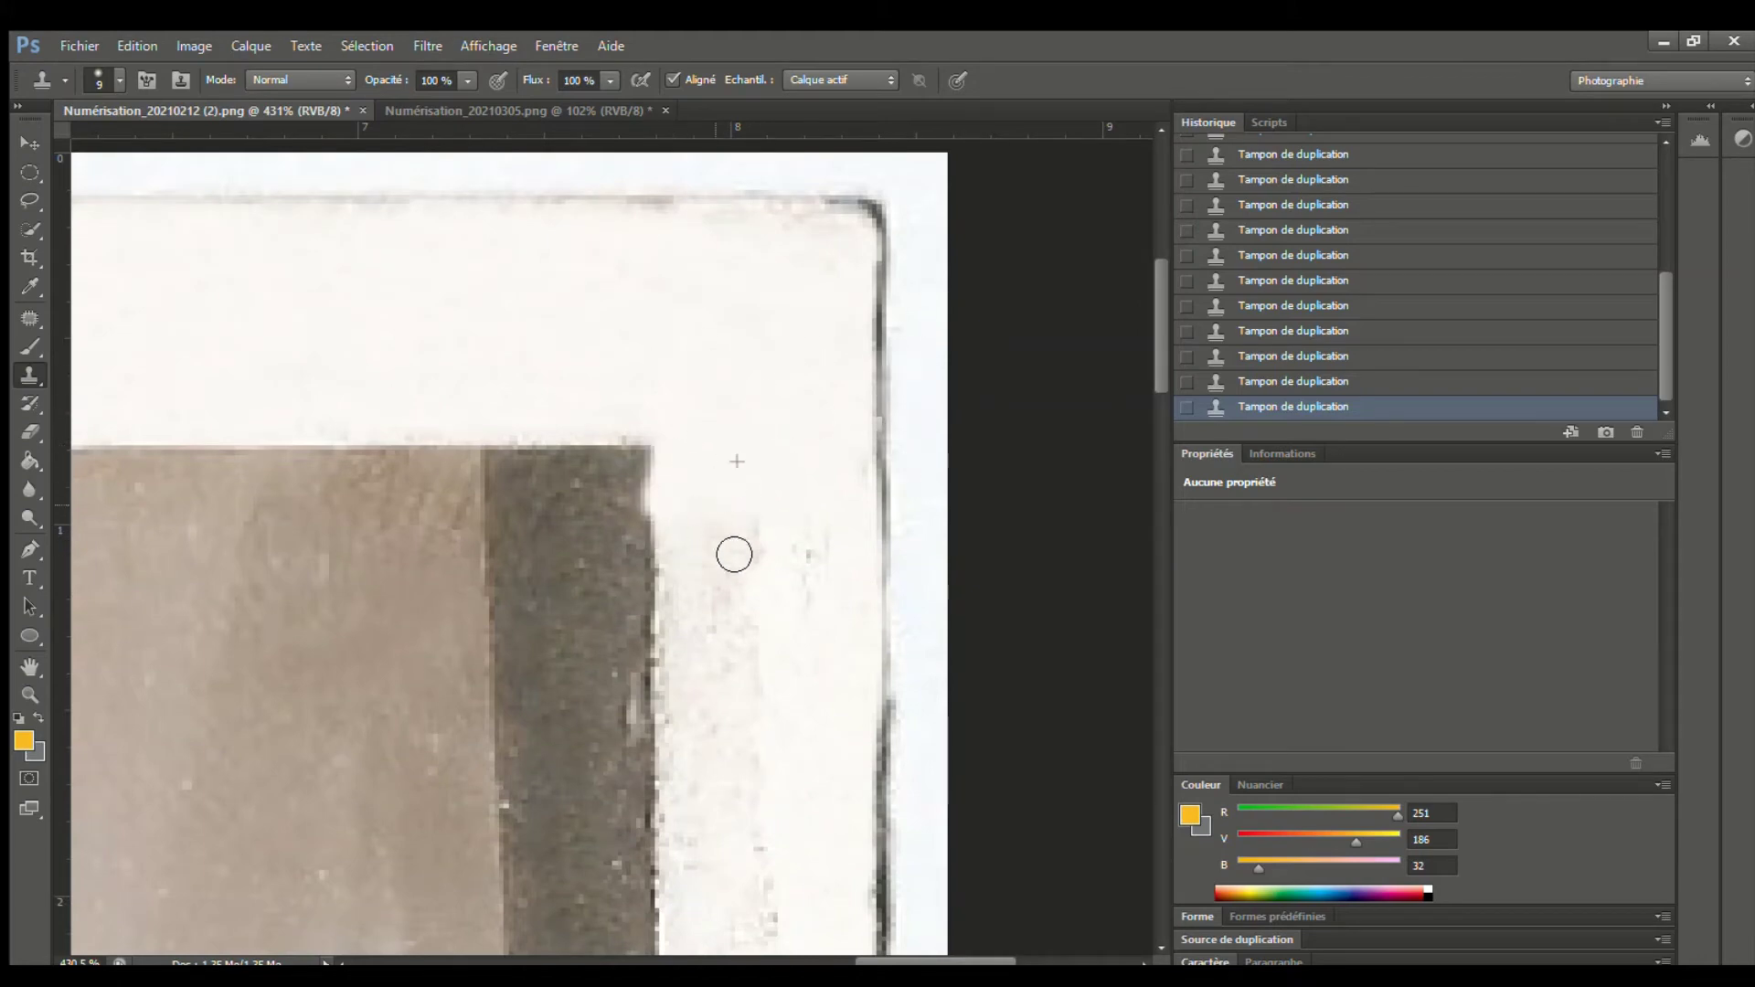
Enlarge the clone brush to 15 and clone out the stains down the upper half of the right border
scroll(792, 545, "down", 5)
key("bracketright")
key("bracketright")
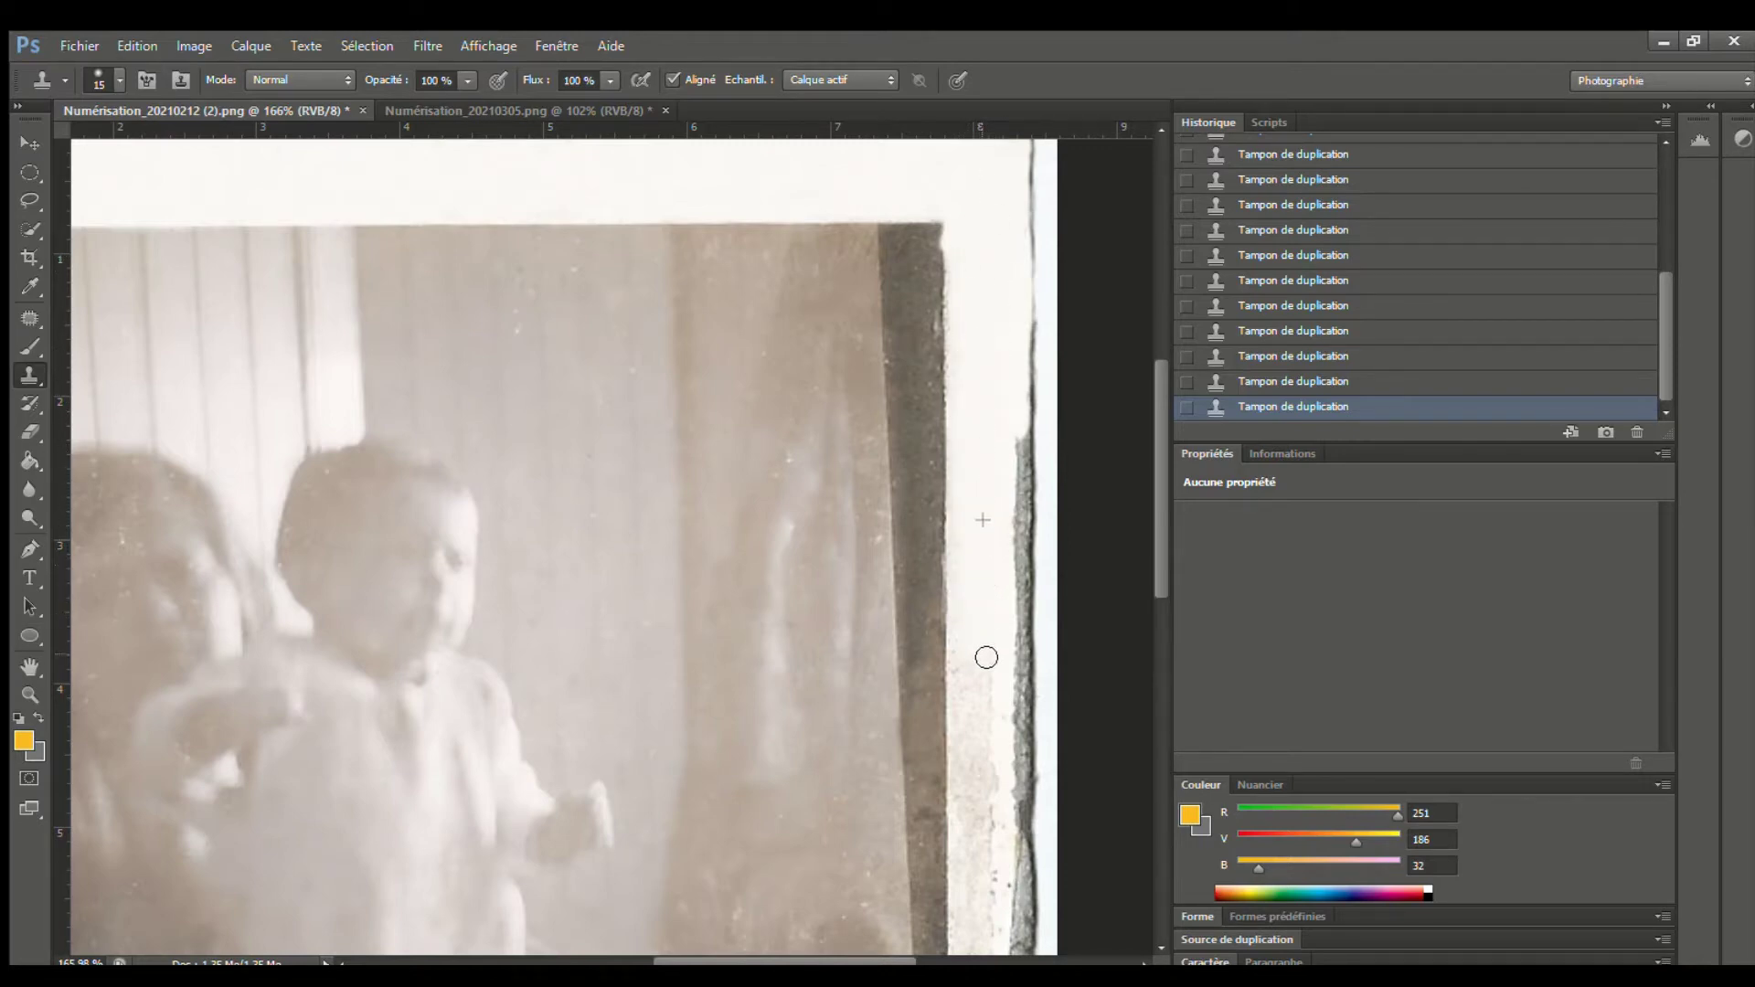
scroll(977, 549, "down", 3)
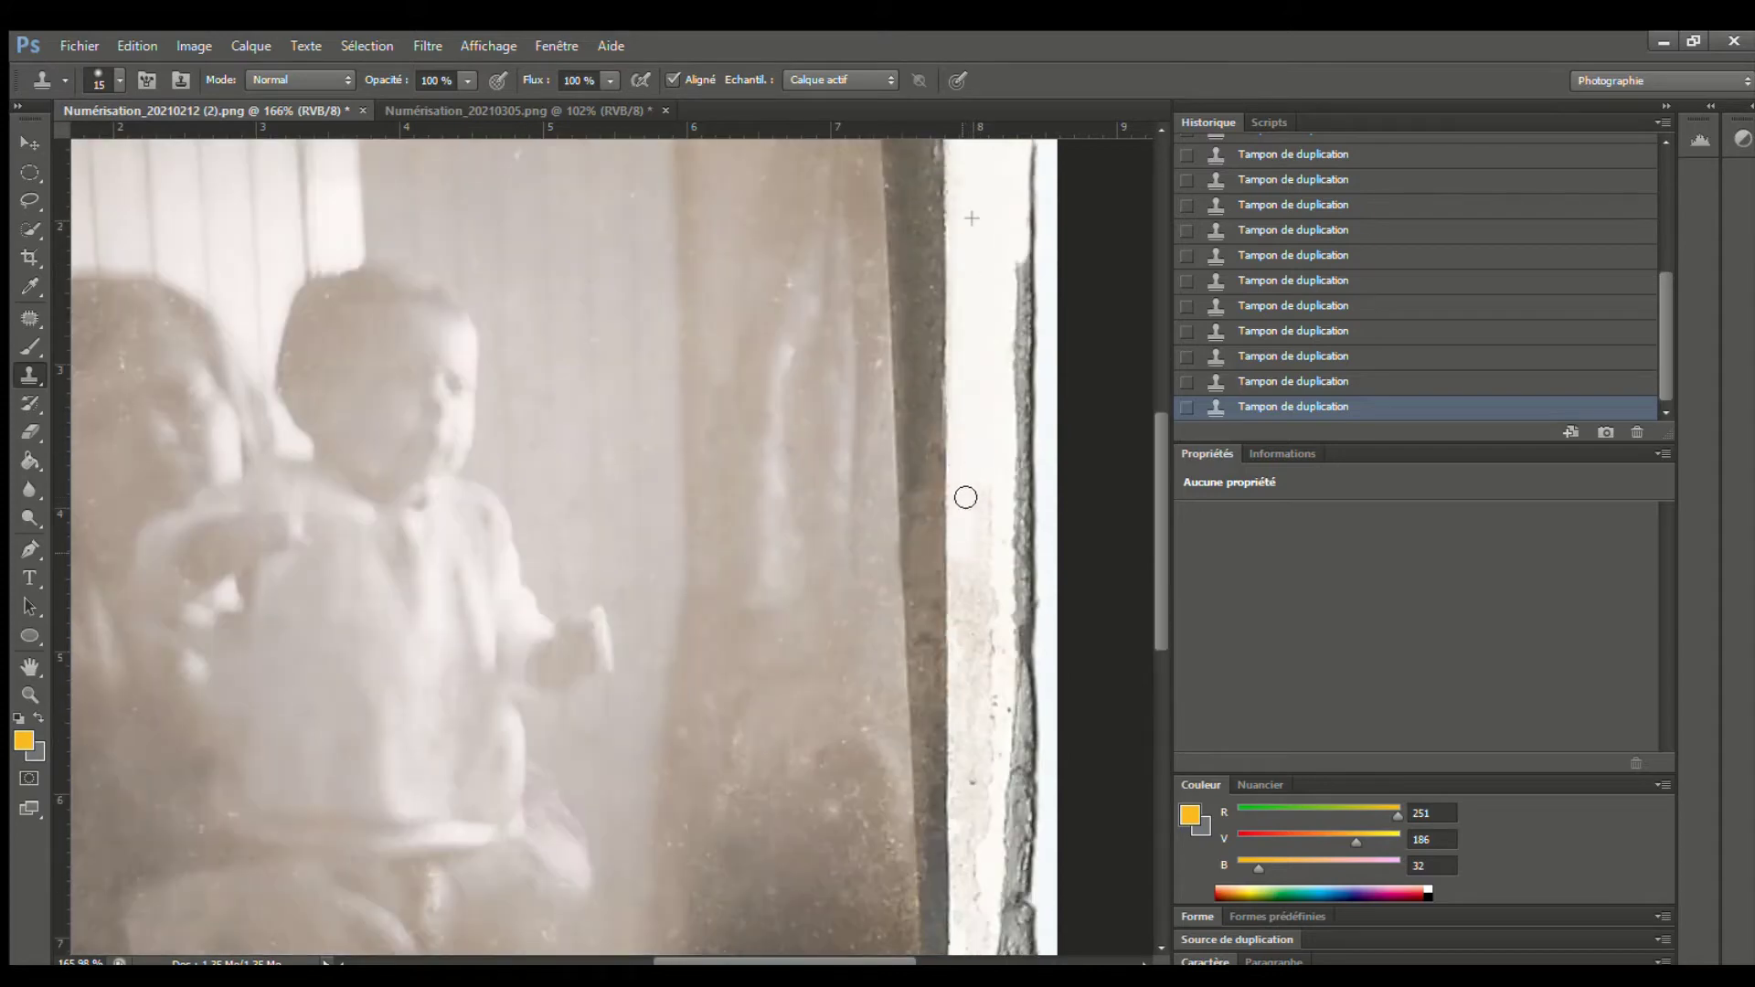
Clone clean white over the pinkish stain and specks farther down the right border beside the image edge
scroll(918, 512, "down", 5)
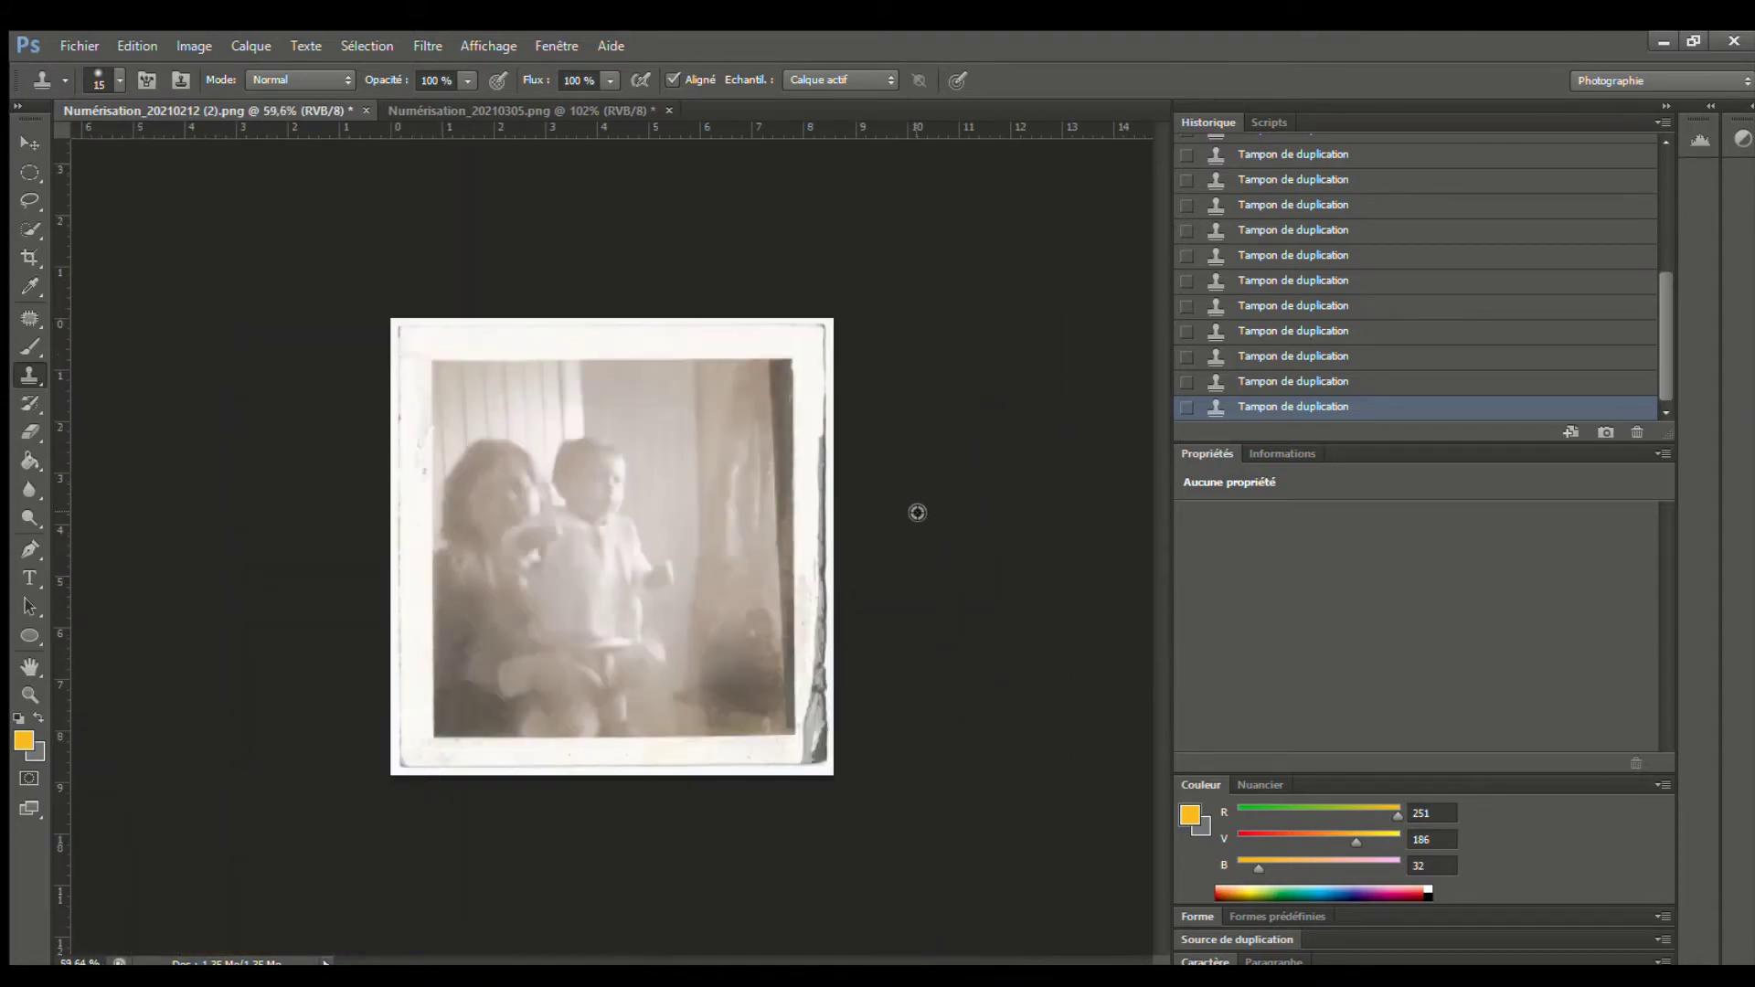
scroll(918, 513, "up", 5)
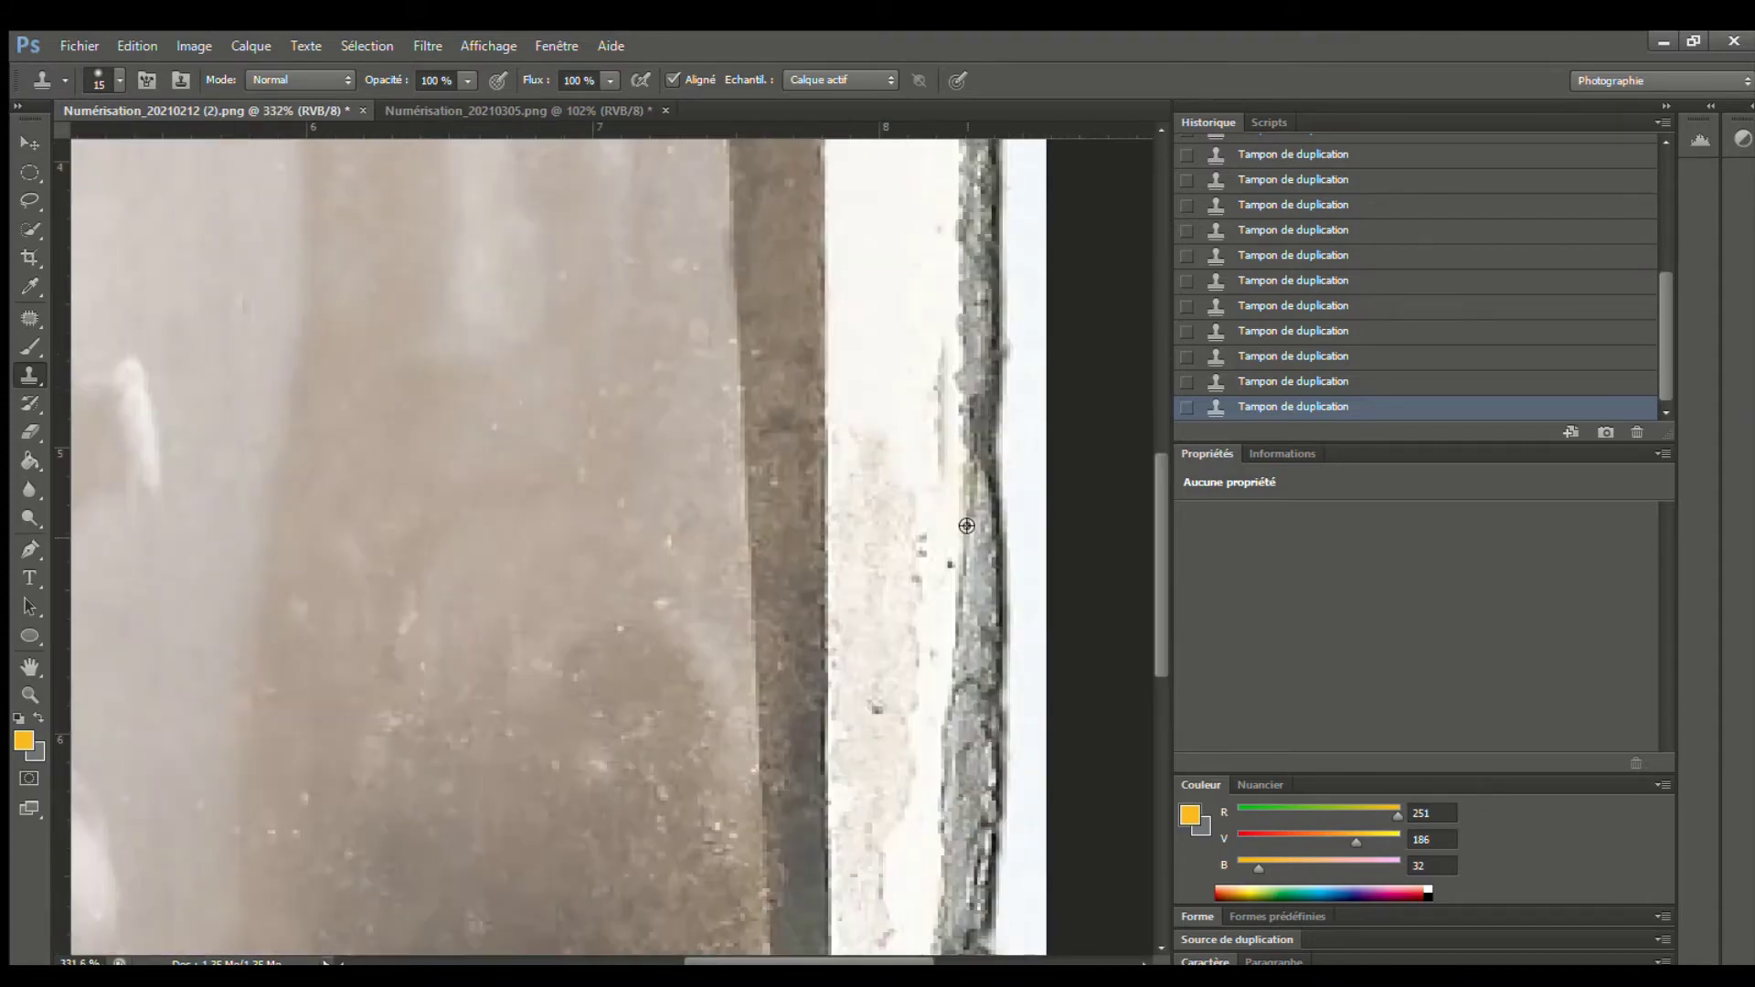
left_click(914, 289, "alt")
left_click_drag(891, 441, 879, 548)
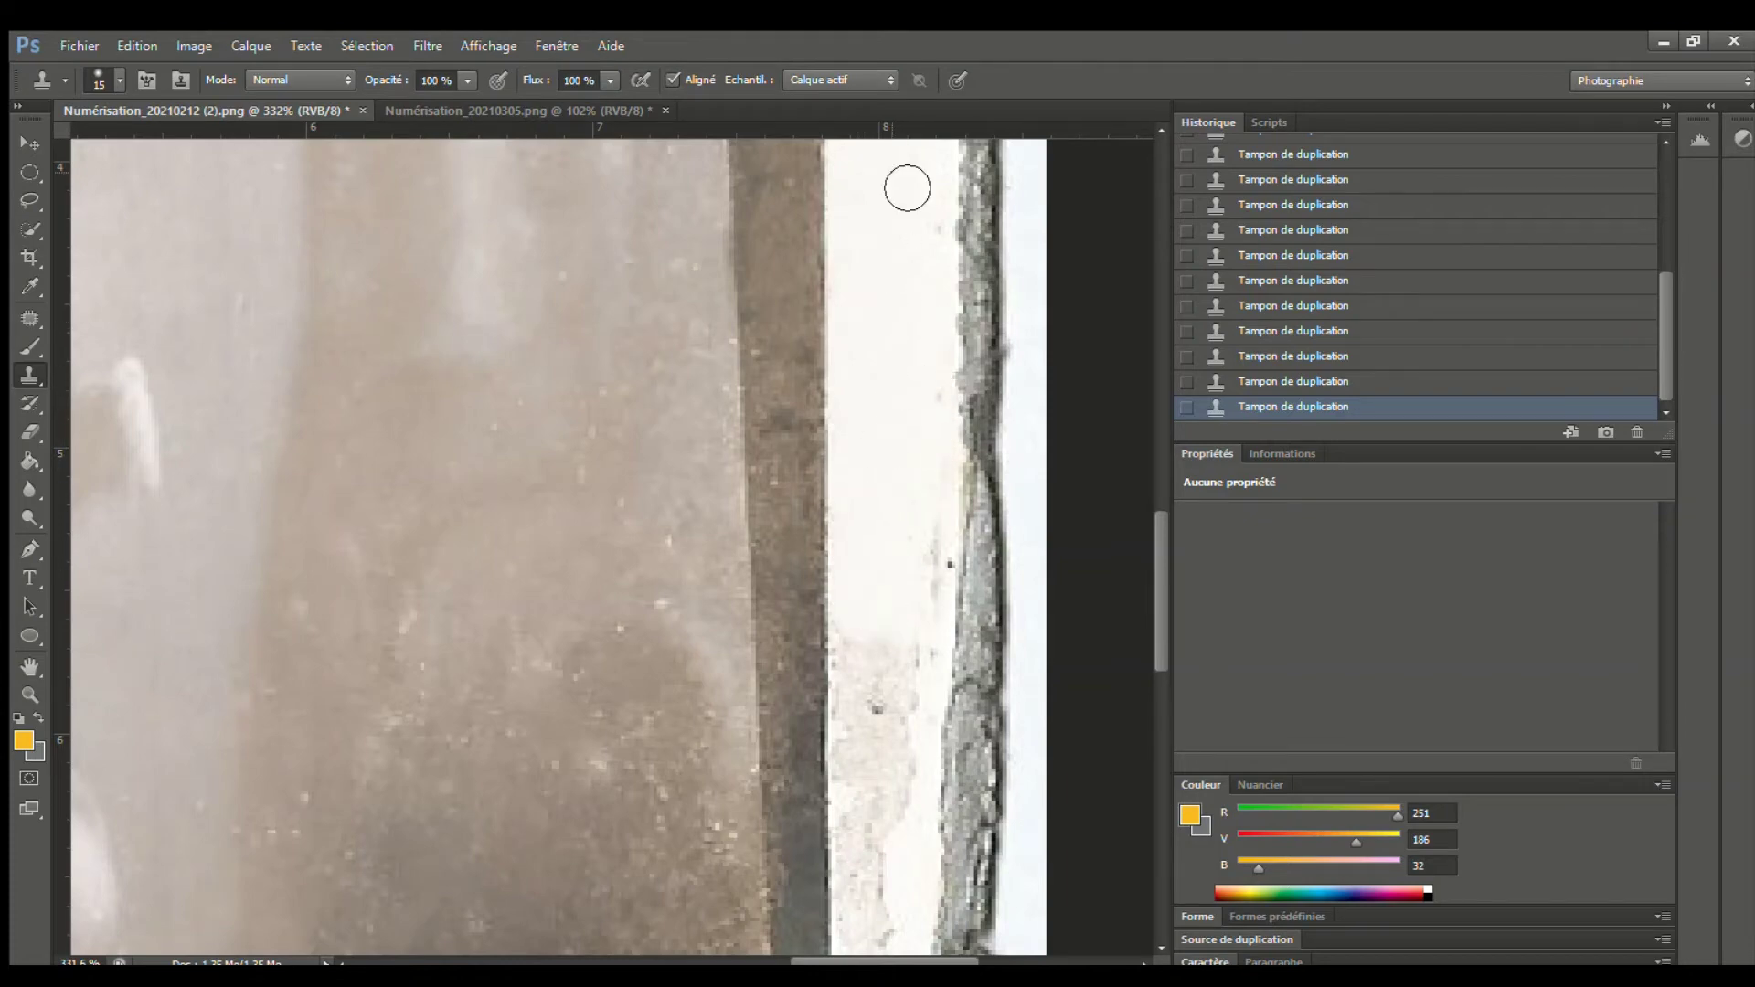
scroll(891, 274, "down", 3)
mouse_move(883, 360)
left_mouse_down()
mouse_move(871, 408)
mouse_move(898, 461)
mouse_move(934, 292)
mouse_move(872, 538)
mouse_move(878, 748)
mouse_move(941, 329)
mouse_move(932, 427)
left_mouse_up()
Clone clean white over the dark torn edge of the right border at the height of the child's head
scroll(932, 427, "down", 5)
scroll(963, 320, "up", 3)
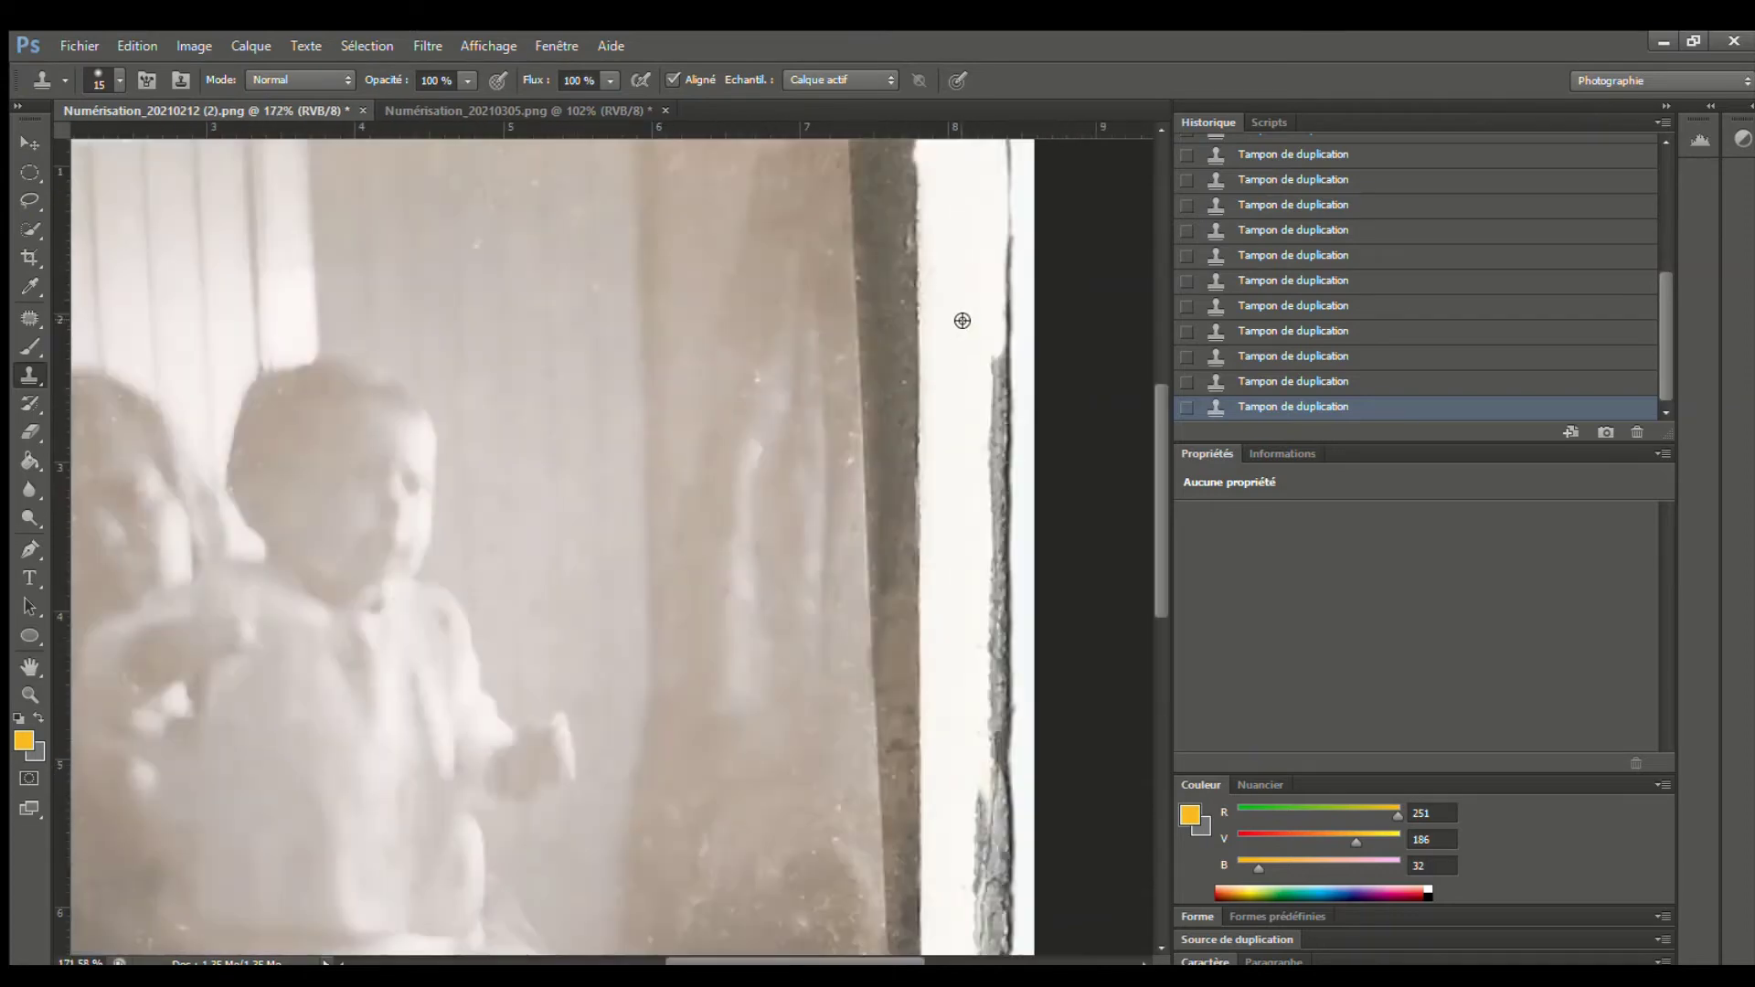
scroll(962, 321, "up", 5)
right_click(1036, 200, "alt")
left_click(1037, 200, "alt")
mouse_move(1051, 382)
left_mouse_down()
mouse_move(1067, 415)
mouse_move(1060, 653)
mouse_move(1037, 653)
left_mouse_up()
left_click(956, 181, "alt")
right_click(949, 155, "alt")
mouse_move(1005, 246)
left_mouse_down()
mouse_move(1024, 393)
mouse_move(1022, 663)
left_mouse_up()
Clone out the dark torn edge and grey tear along the middle and lower part of the right border
scroll(1018, 481, "down", 4)
scroll(925, 251, "up", 4)
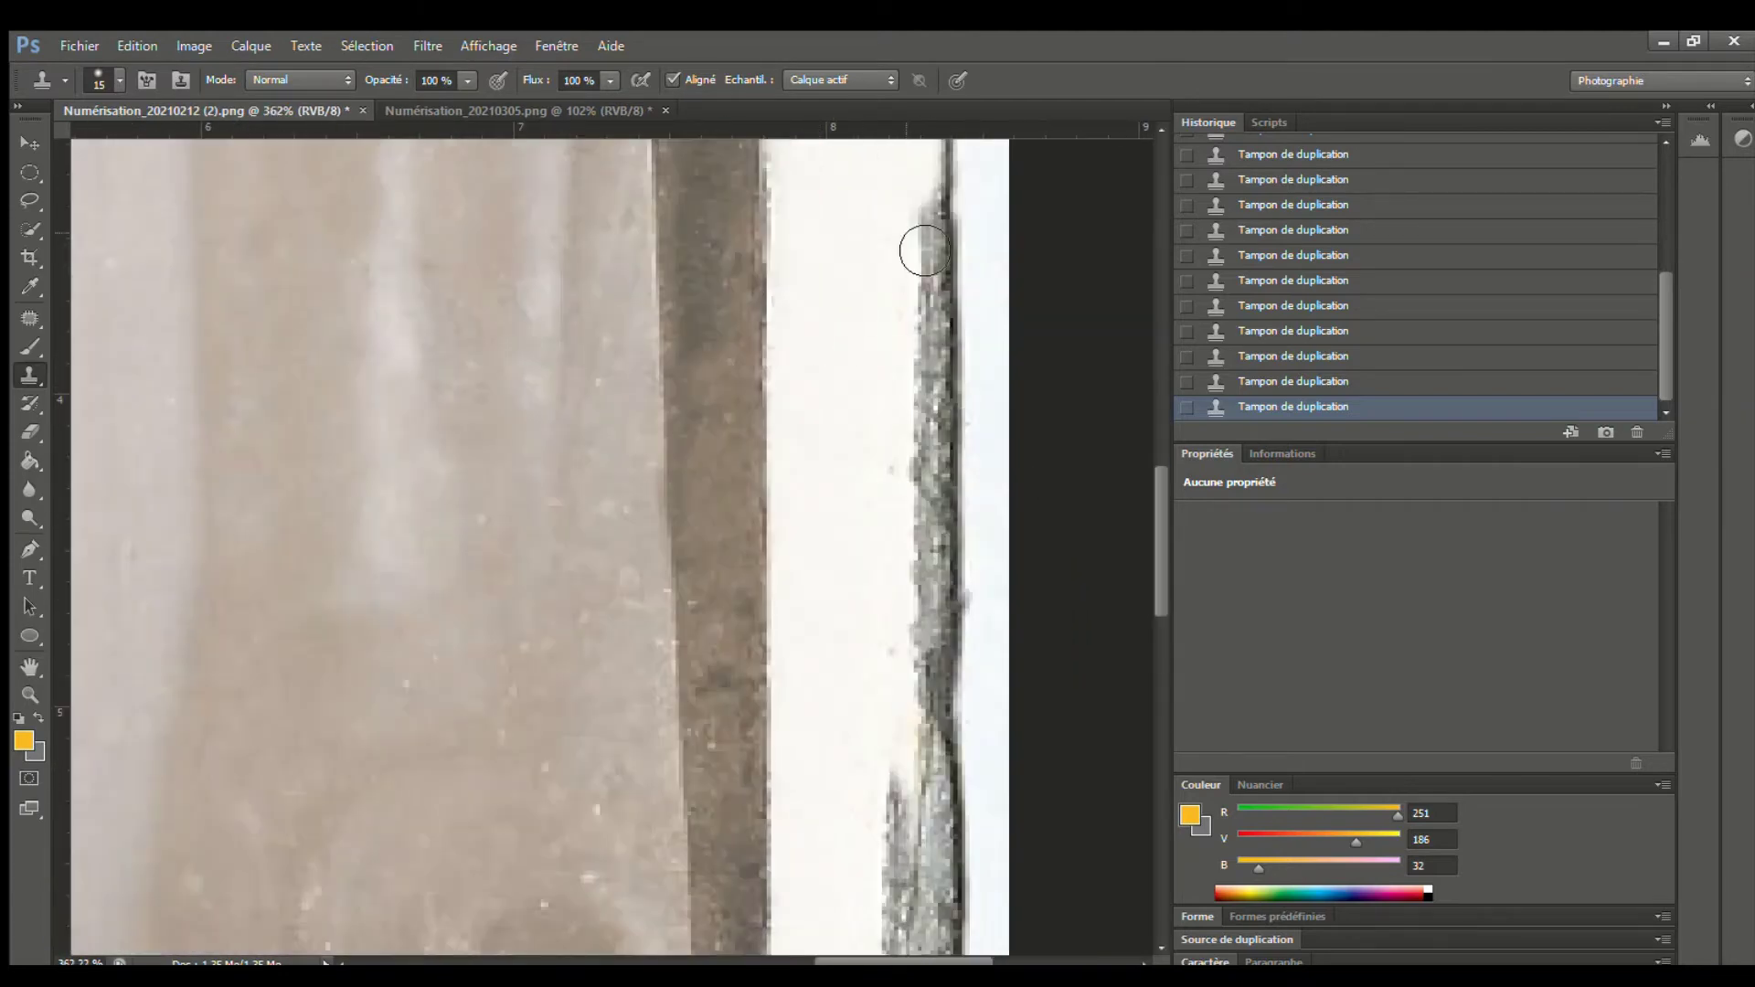
mouse_move(924, 250)
left_mouse_down()
mouse_move(943, 461)
mouse_move(943, 269)
mouse_move(938, 663)
mouse_move(958, 260)
left_mouse_up()
scroll(995, 415, "down", 3)
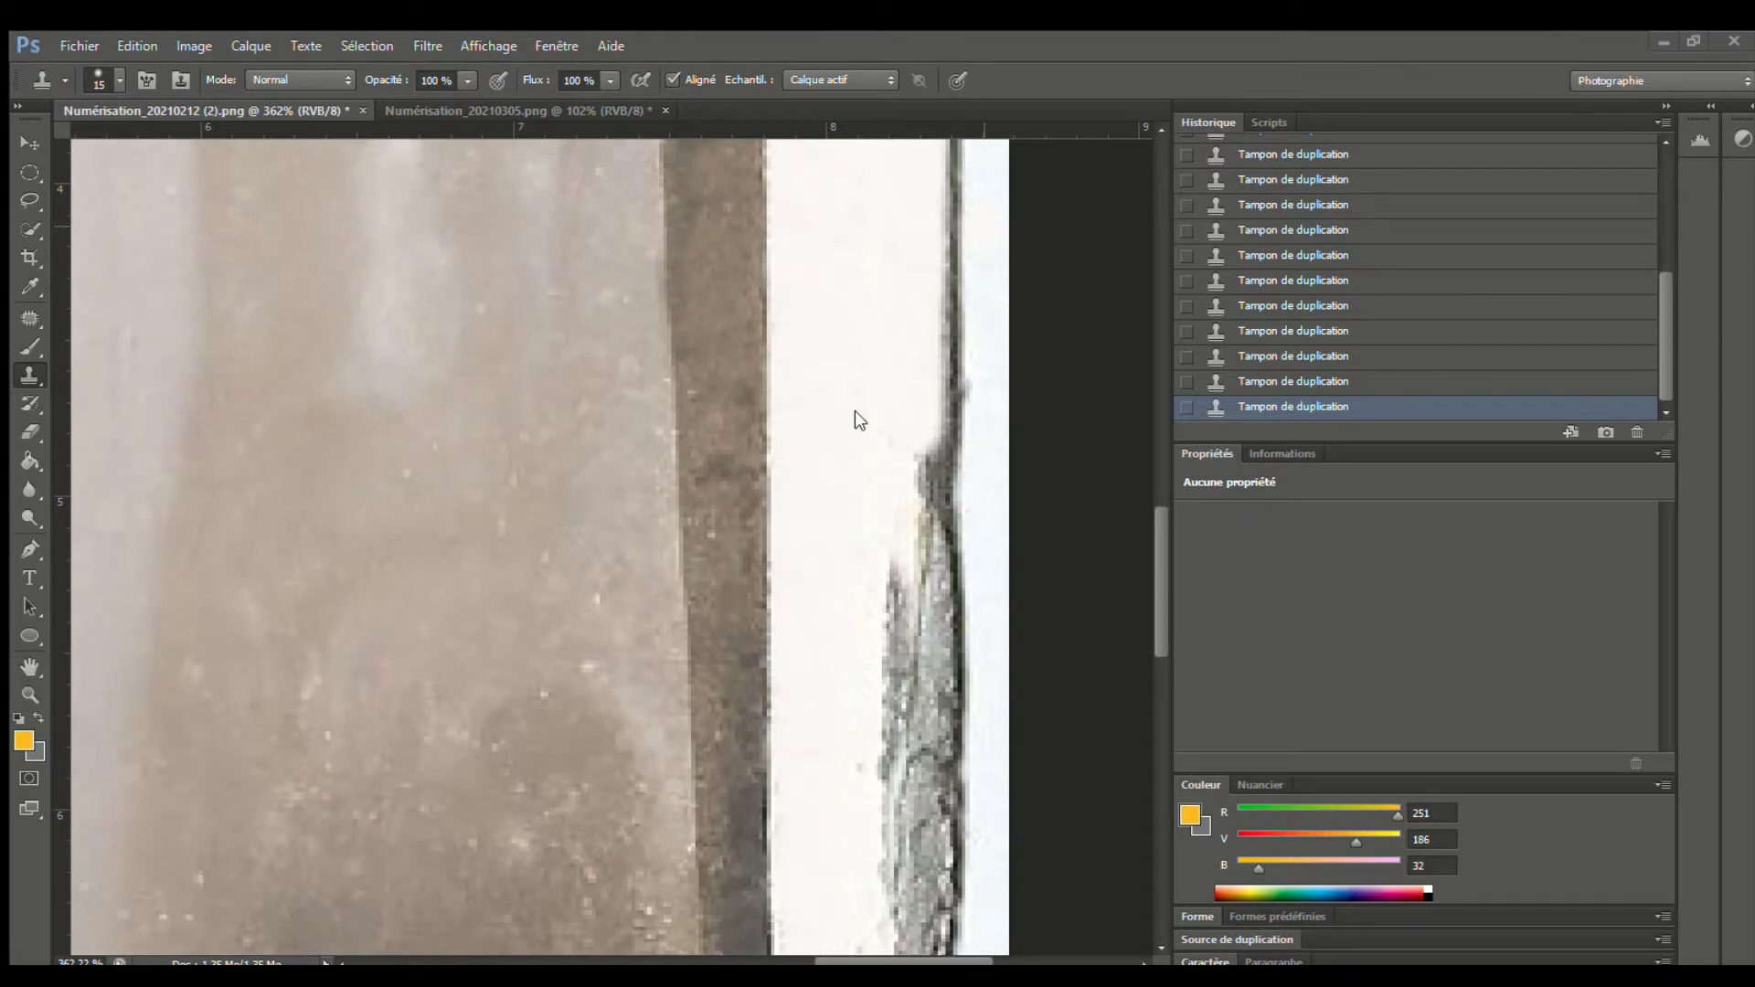
left_click(888, 334)
mouse_move(898, 547)
left_mouse_down()
mouse_move(924, 474)
mouse_move(933, 623)
mouse_move(908, 803)
mouse_move(945, 593)
mouse_move(915, 925)
mouse_move(917, 908)
mouse_move(897, 934)
left_mouse_up()
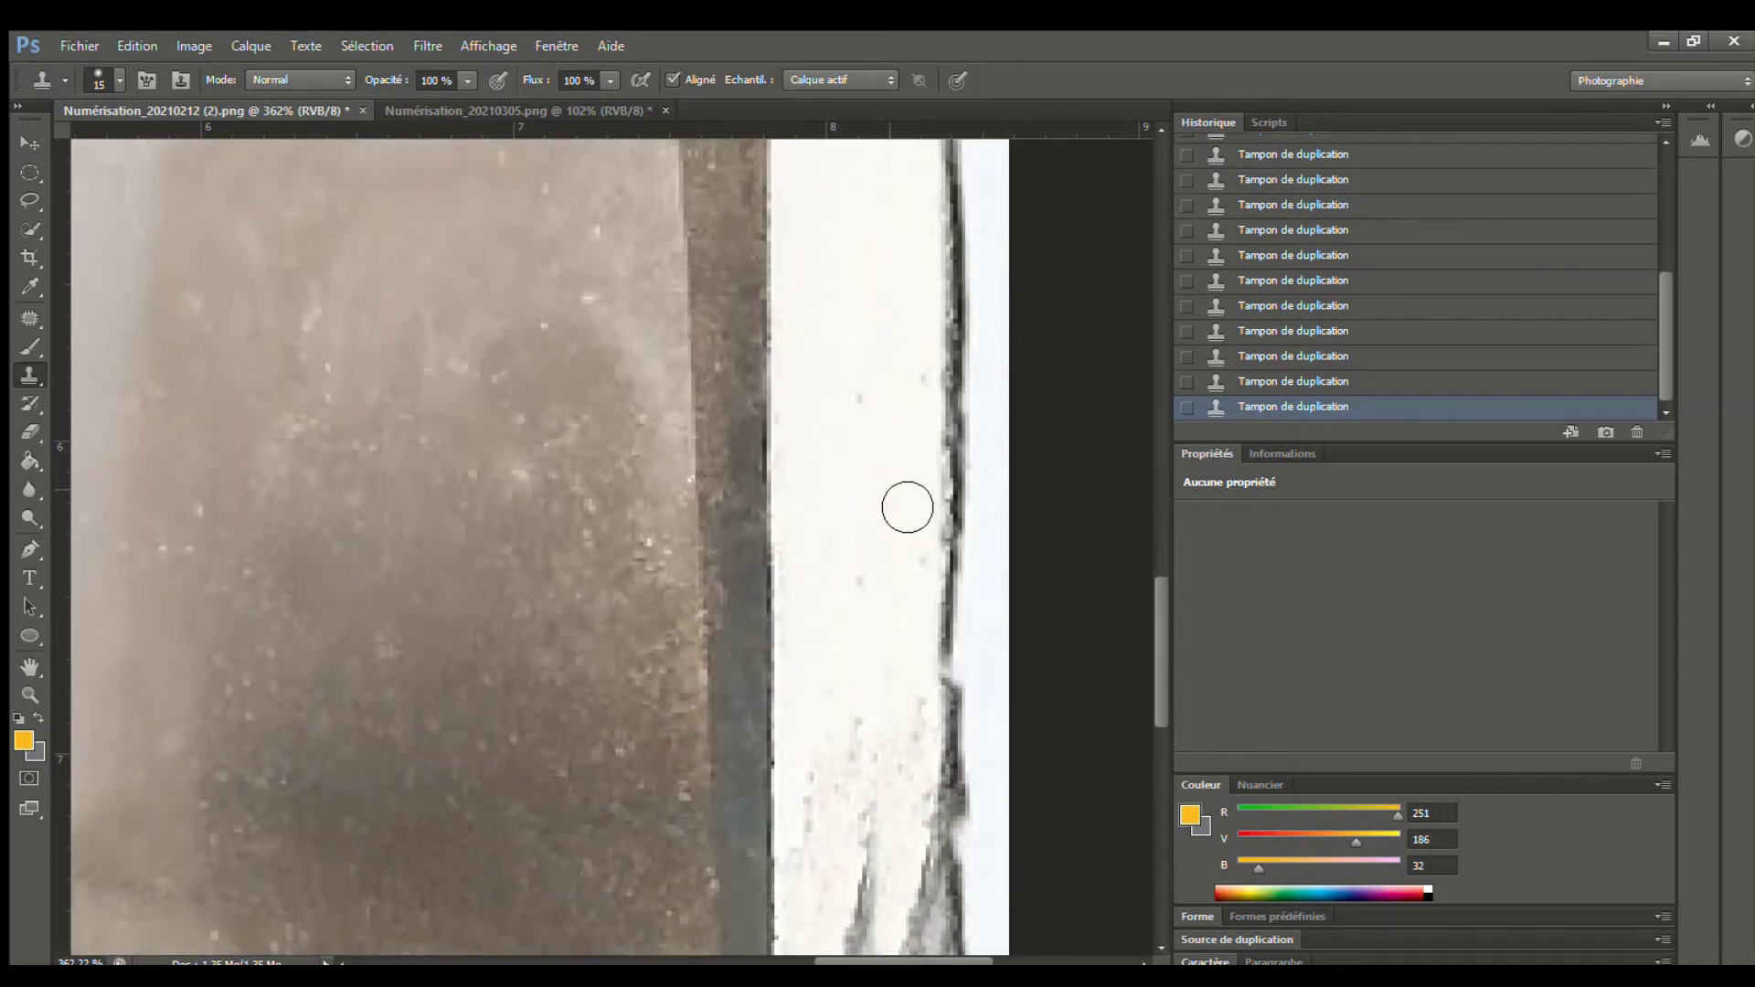
Clone out the torn strip and scattered specks in the lower right border above the grey tear
left_click(893, 529, "alt")
scroll(905, 549, "down", 4)
mouse_move(932, 649)
left_mouse_down()
mouse_move(914, 940)
mouse_move(931, 669)
left_mouse_up()
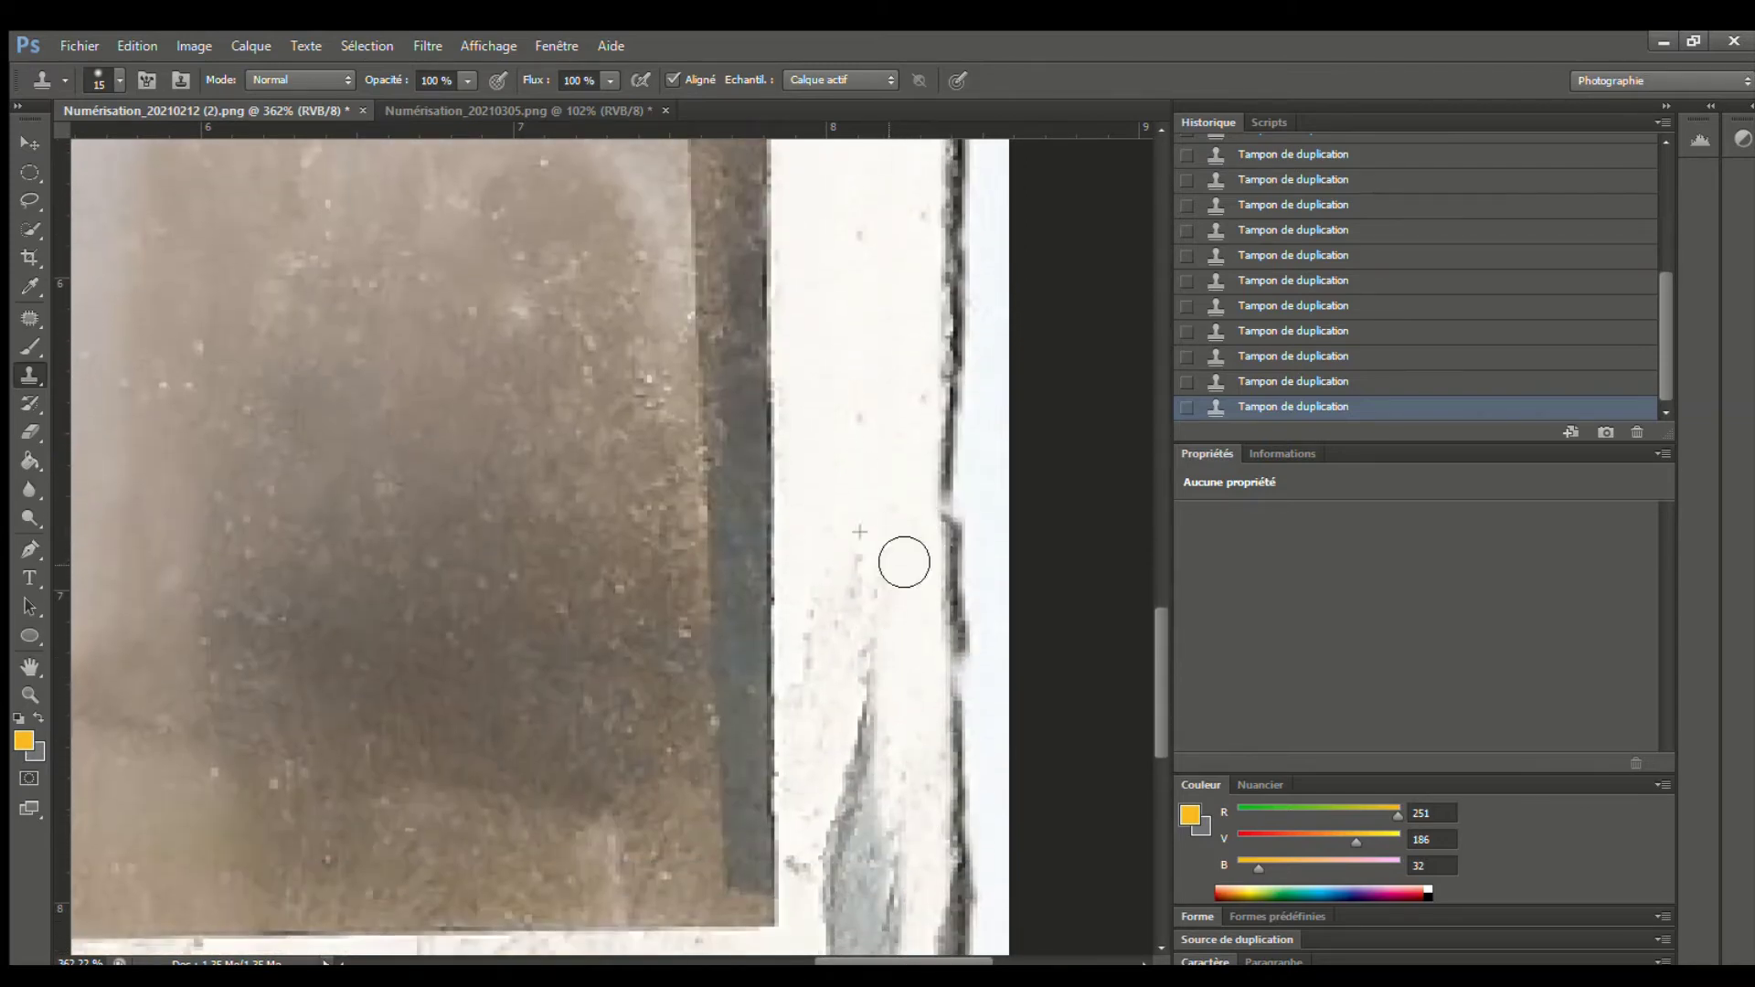
left_click_drag(883, 459, 886, 630)
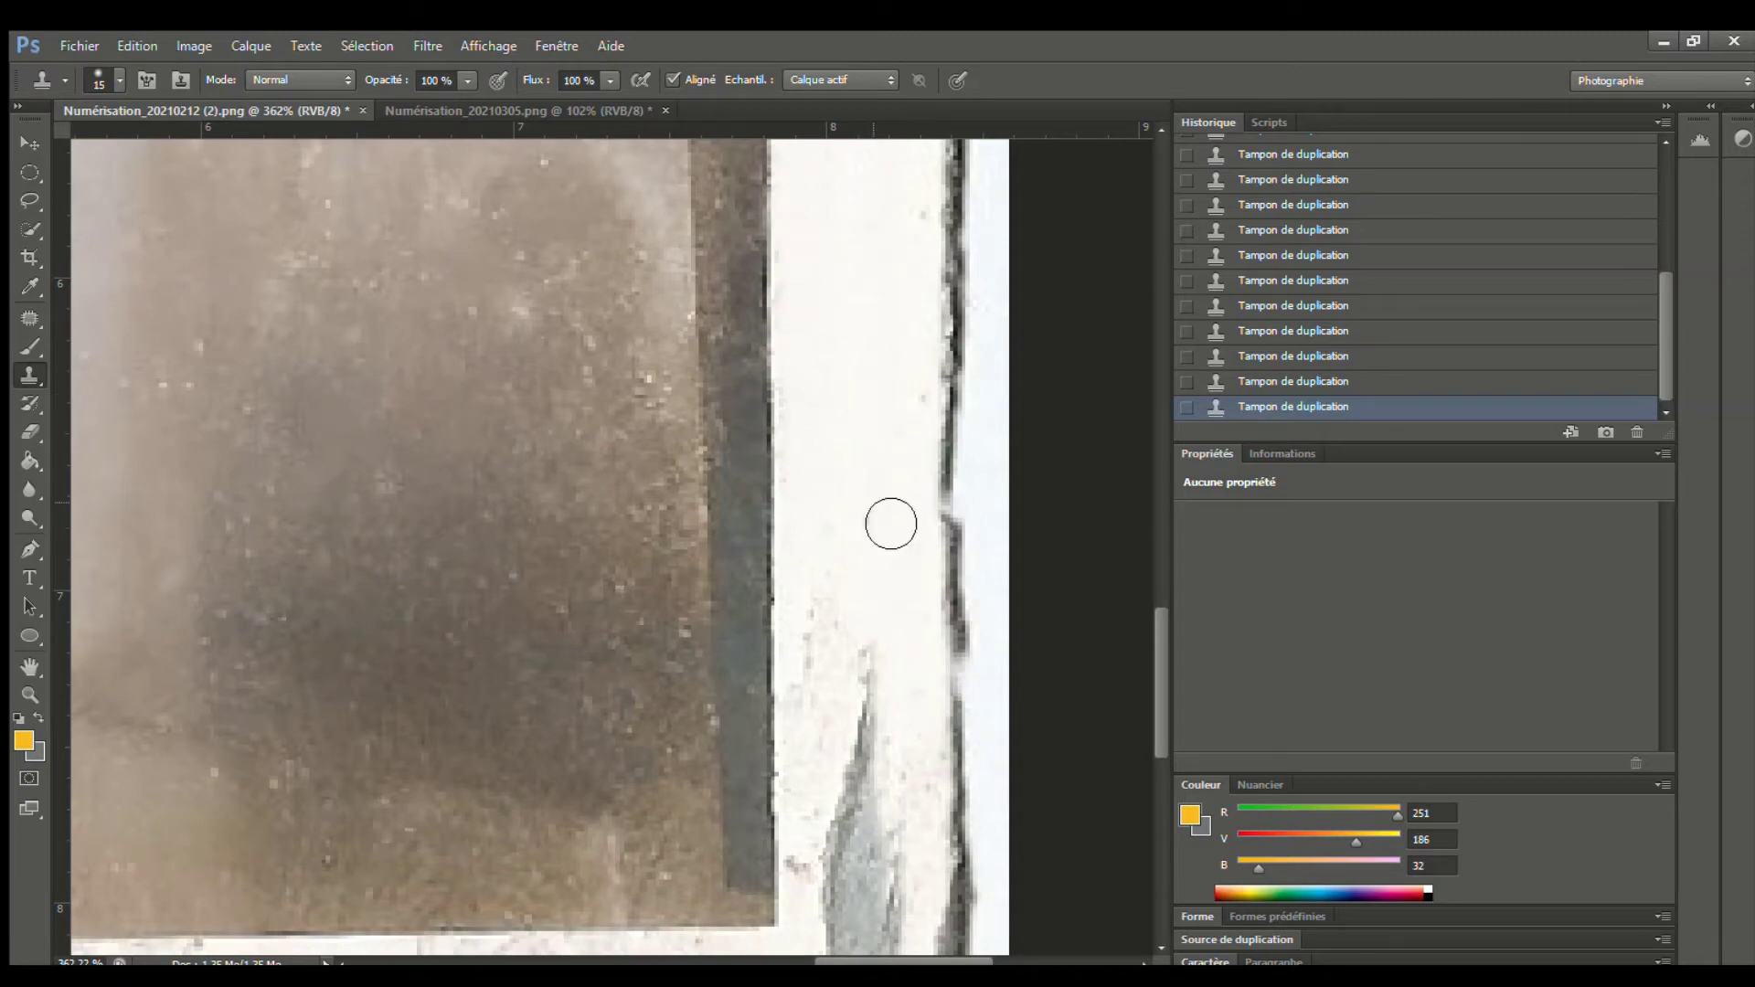
left_click(891, 523, "alt")
Clone out the grey tear in the bottom-right border corner and the nearby flaws along the right outer edge
mouse_move(891, 690)
left_mouse_down()
mouse_move(840, 700)
mouse_move(877, 770)
mouse_move(915, 726)
mouse_move(952, 781)
mouse_move(979, 693)
mouse_move(983, 846)
mouse_move(941, 854)
mouse_move(950, 811)
mouse_move(927, 839)
mouse_move(962, 866)
mouse_move(1009, 779)
mouse_move(1024, 394)
mouse_move(1011, 193)
mouse_move(1012, 816)
mouse_move(963, 876)
mouse_move(770, 874)
left_mouse_up()
scroll(920, 712, "down", 3)
scroll(938, 804, "up", 3)
scroll(979, 834, "down", 4)
left_click(934, 512, "alt")
right_click(950, 838, "alt")
scroll(986, 848, "up", 4)
left_click(871, 840, "alt")
left_click_drag(820, 878, 772, 873)
left_click_drag(1013, 816, 1020, 522)
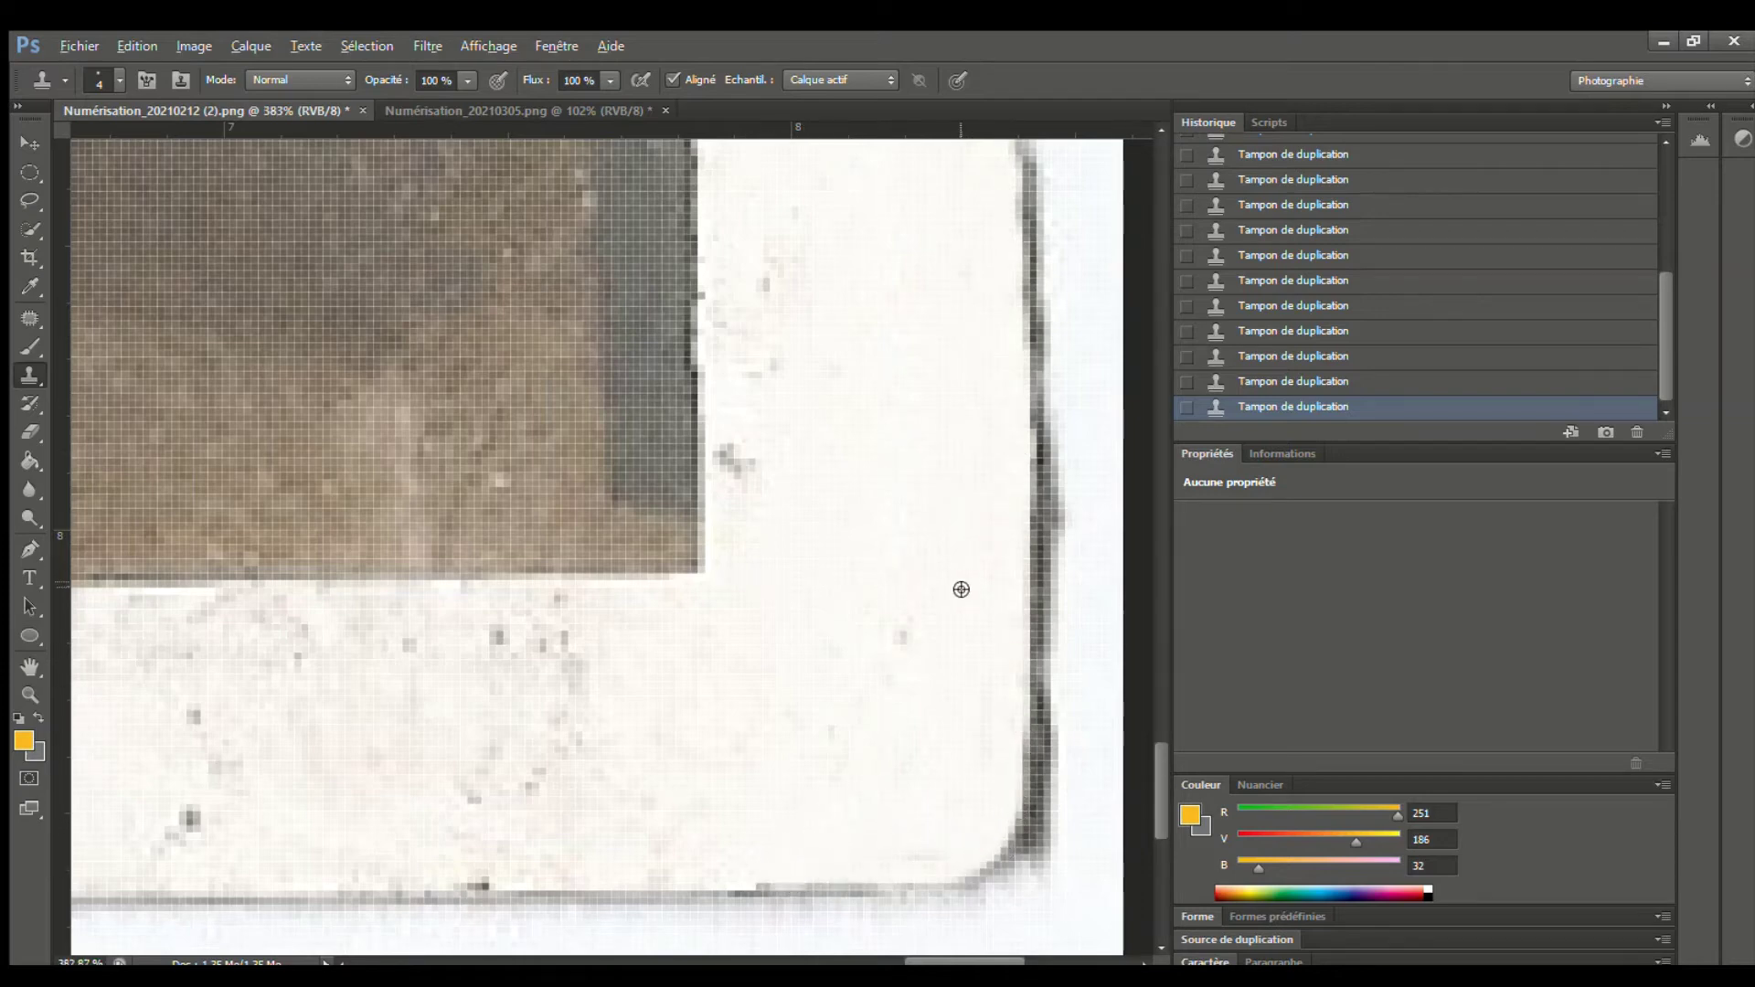
View the whole photo and compare an earlier history state with the latest one
key("ctrl+0")
left_click(1328, 284)
left_click(1328, 406)
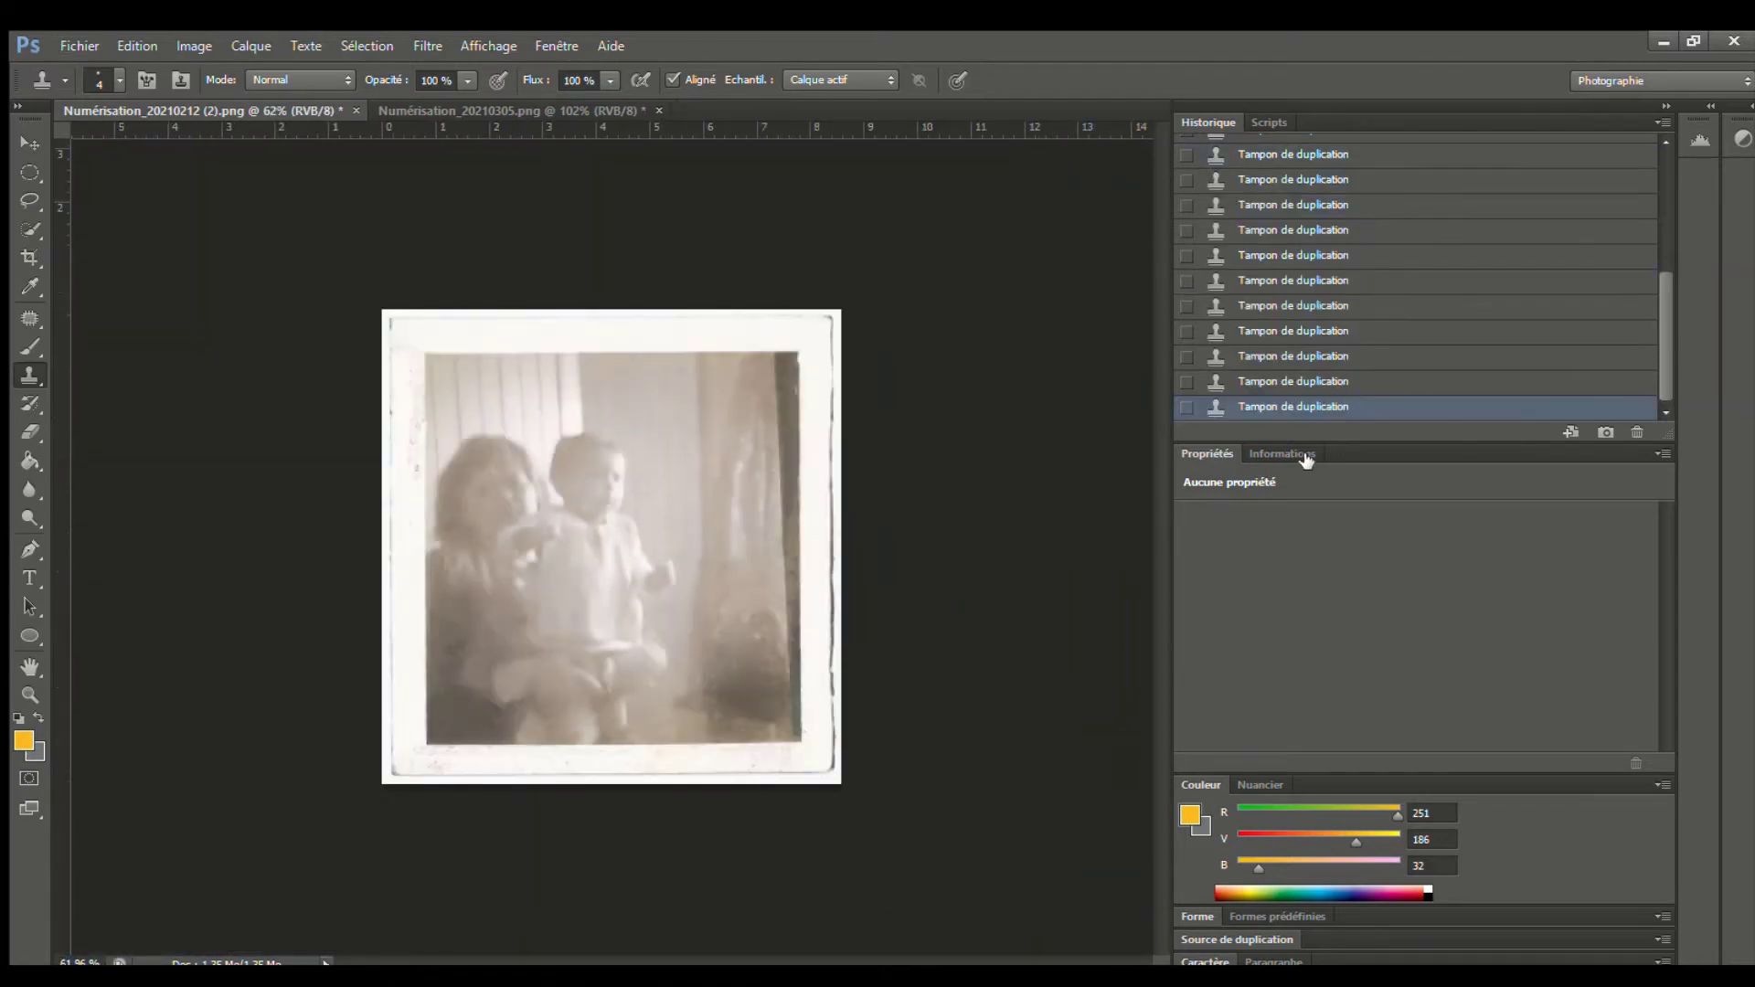
Set the clone brush size to 28 and clone clean white over the stained left border
scroll(1026, 787, "up", 7)
scroll(1023, 522, "down", 5)
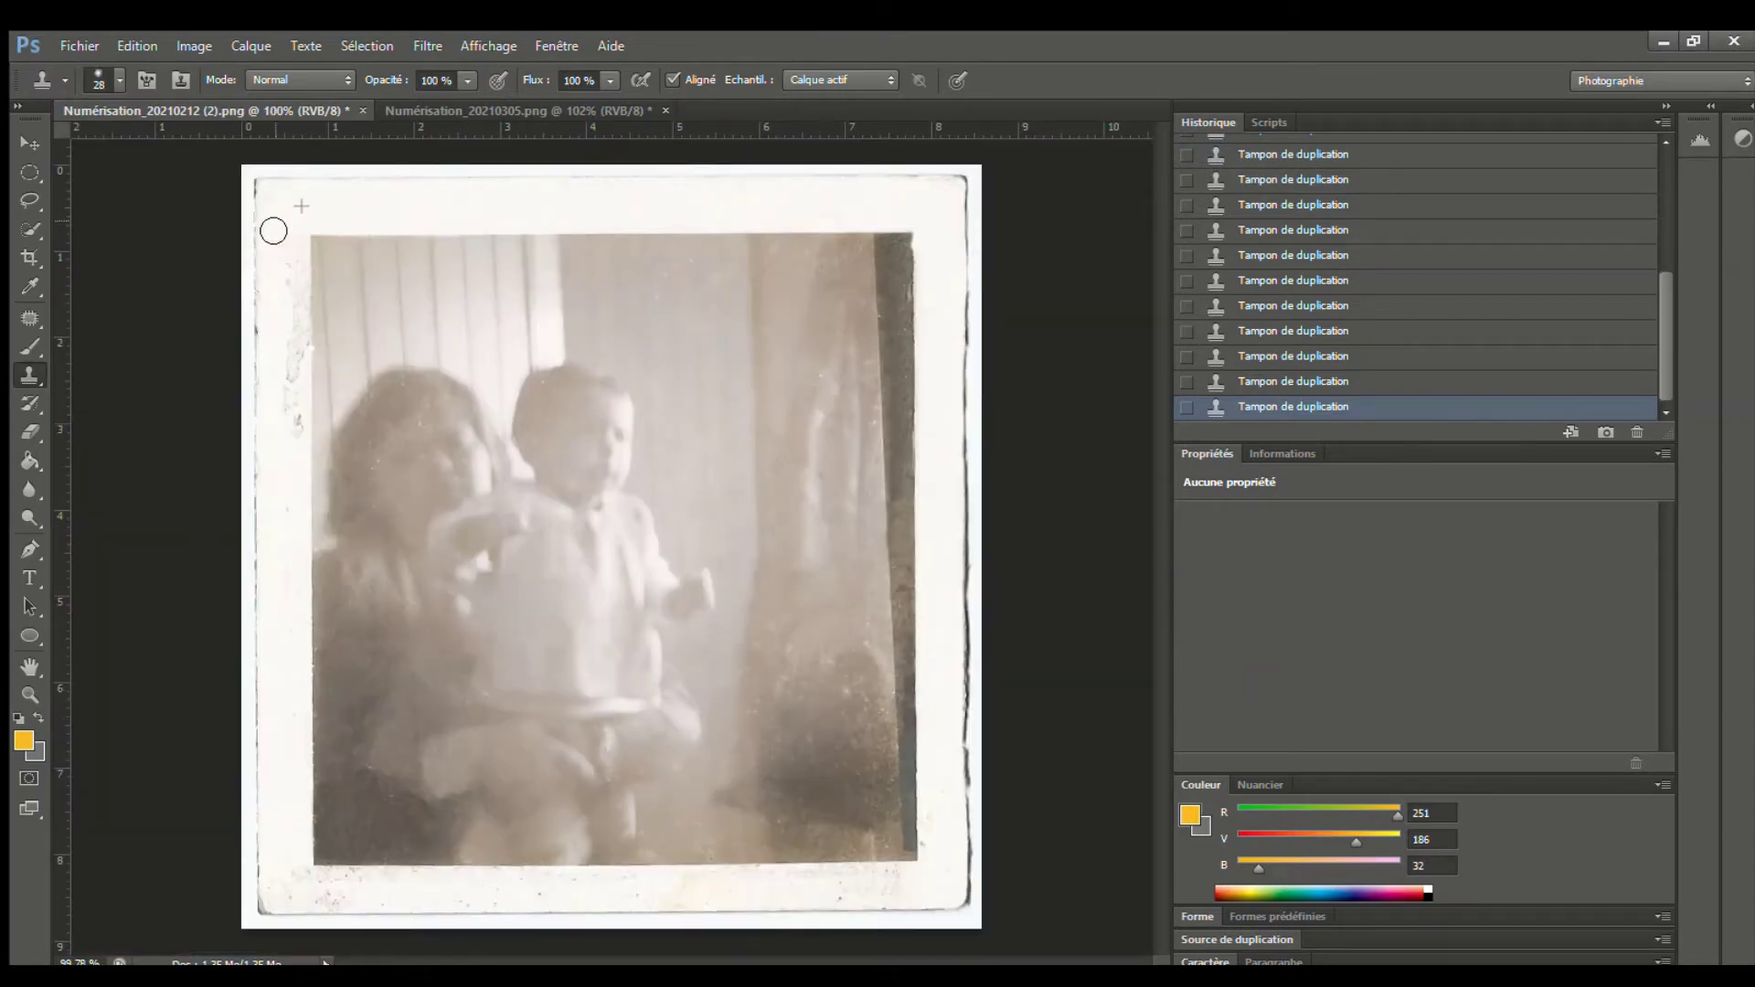
left_click_drag(292, 330, 290, 354)
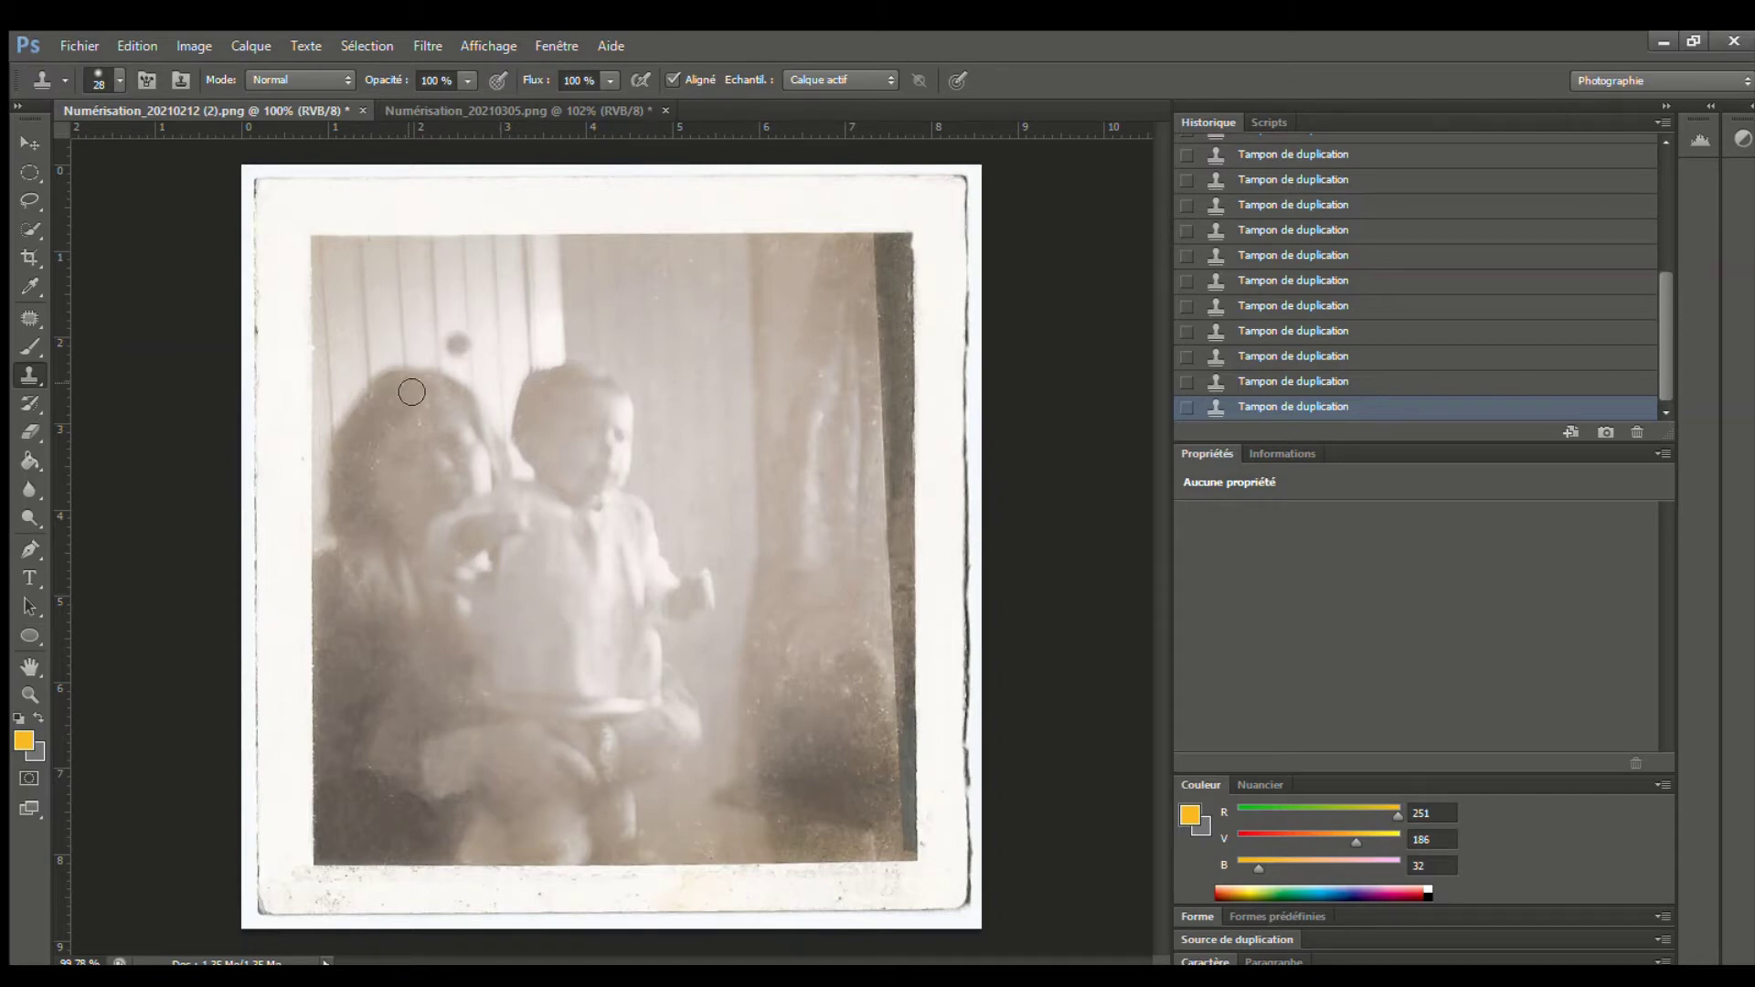
scroll(407, 391, "up", 2)
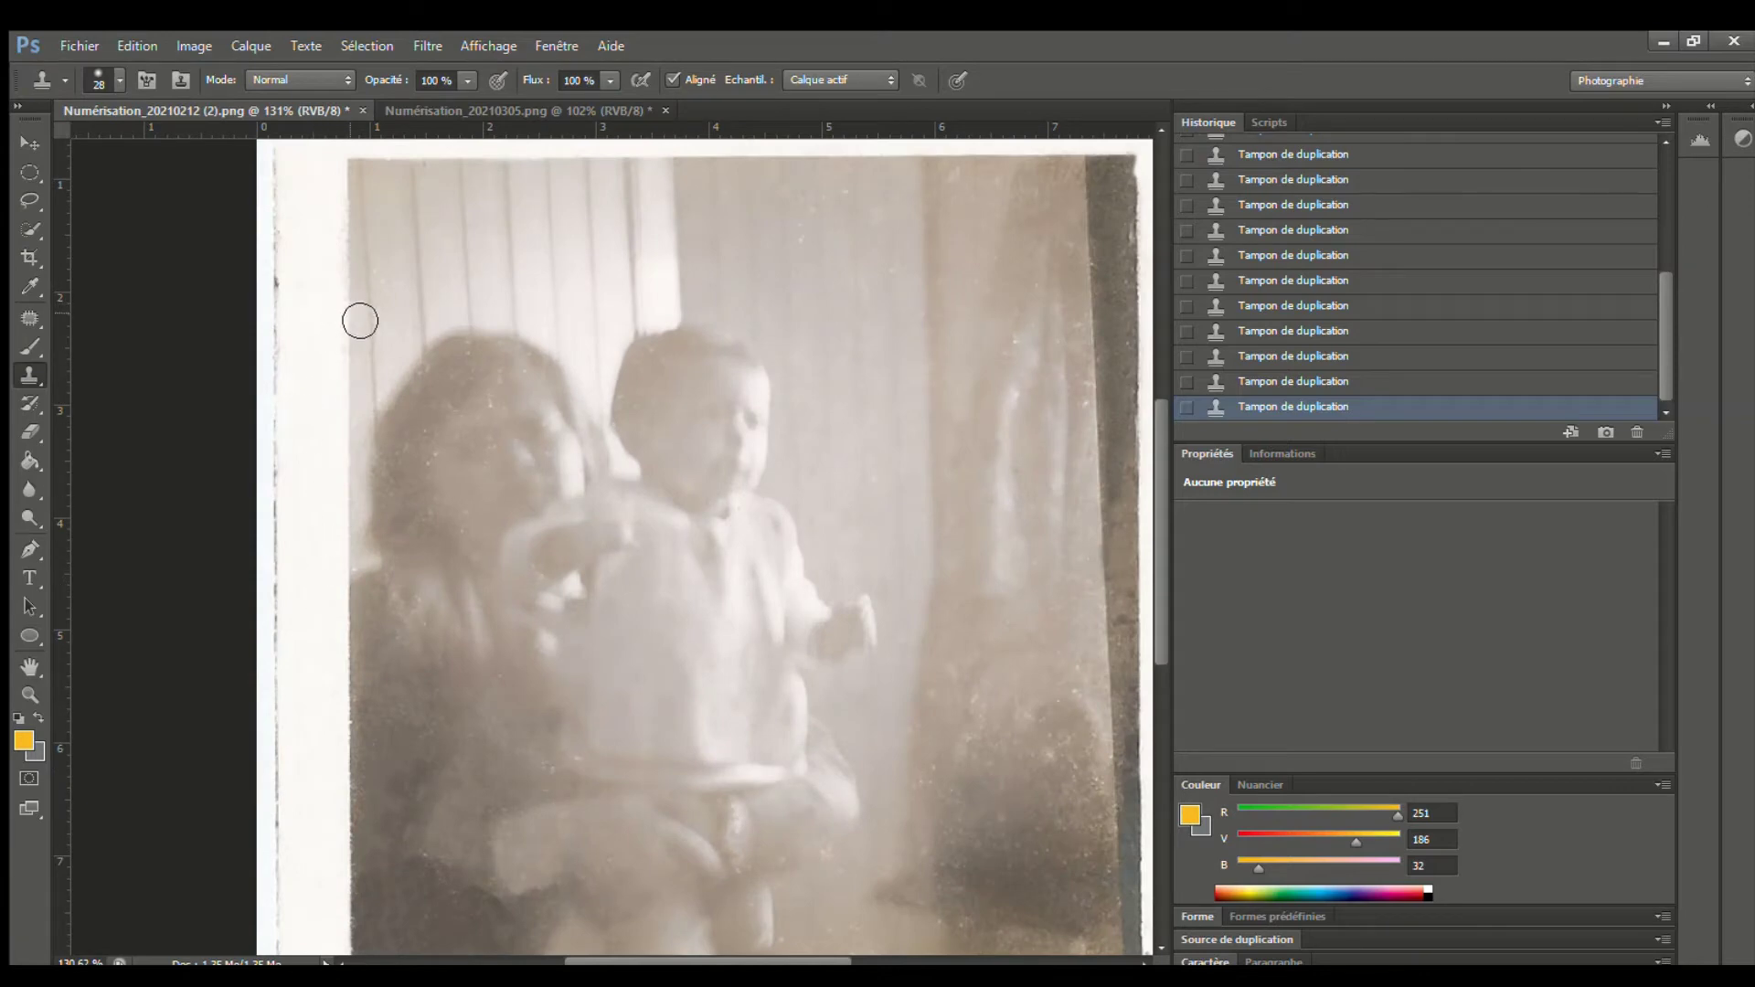
Clone out the specks and stains in the right part of the bottom border, resampling clean white
scroll(924, 811, "down", 2)
scroll(924, 780, "up", 4)
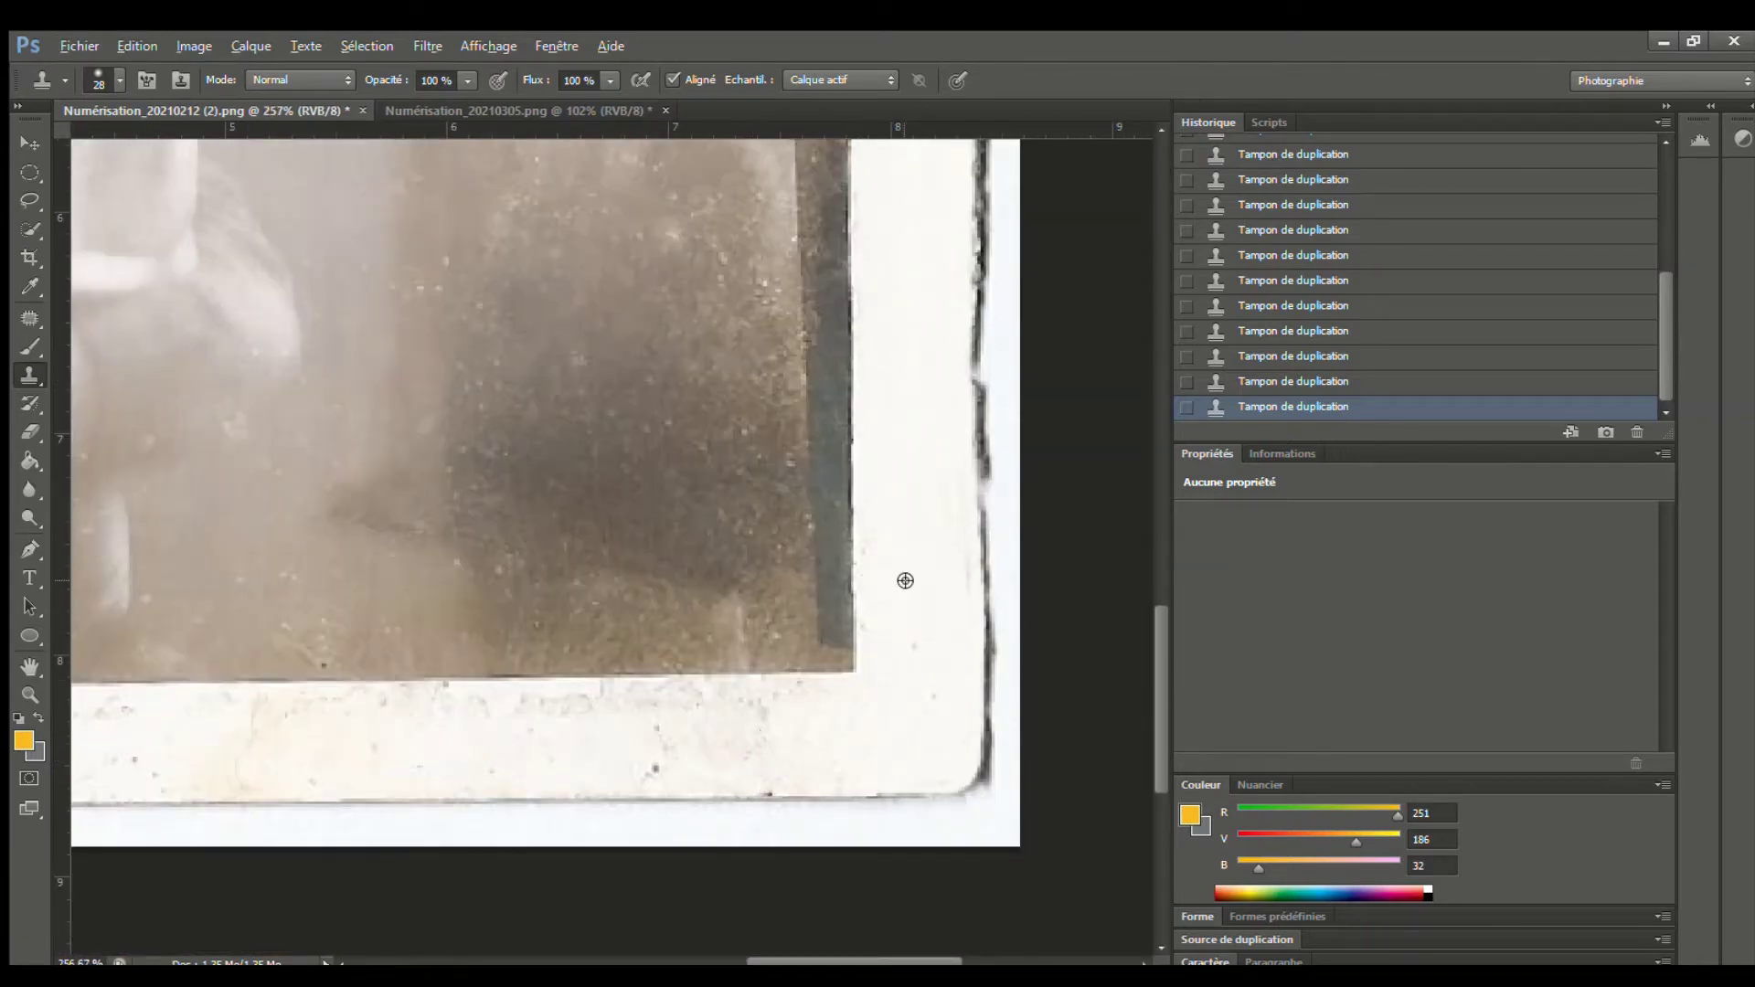
left_click(923, 713, "alt")
left_click(767, 736)
left_click_drag(752, 745, 698, 753)
left_click(870, 727, "alt")
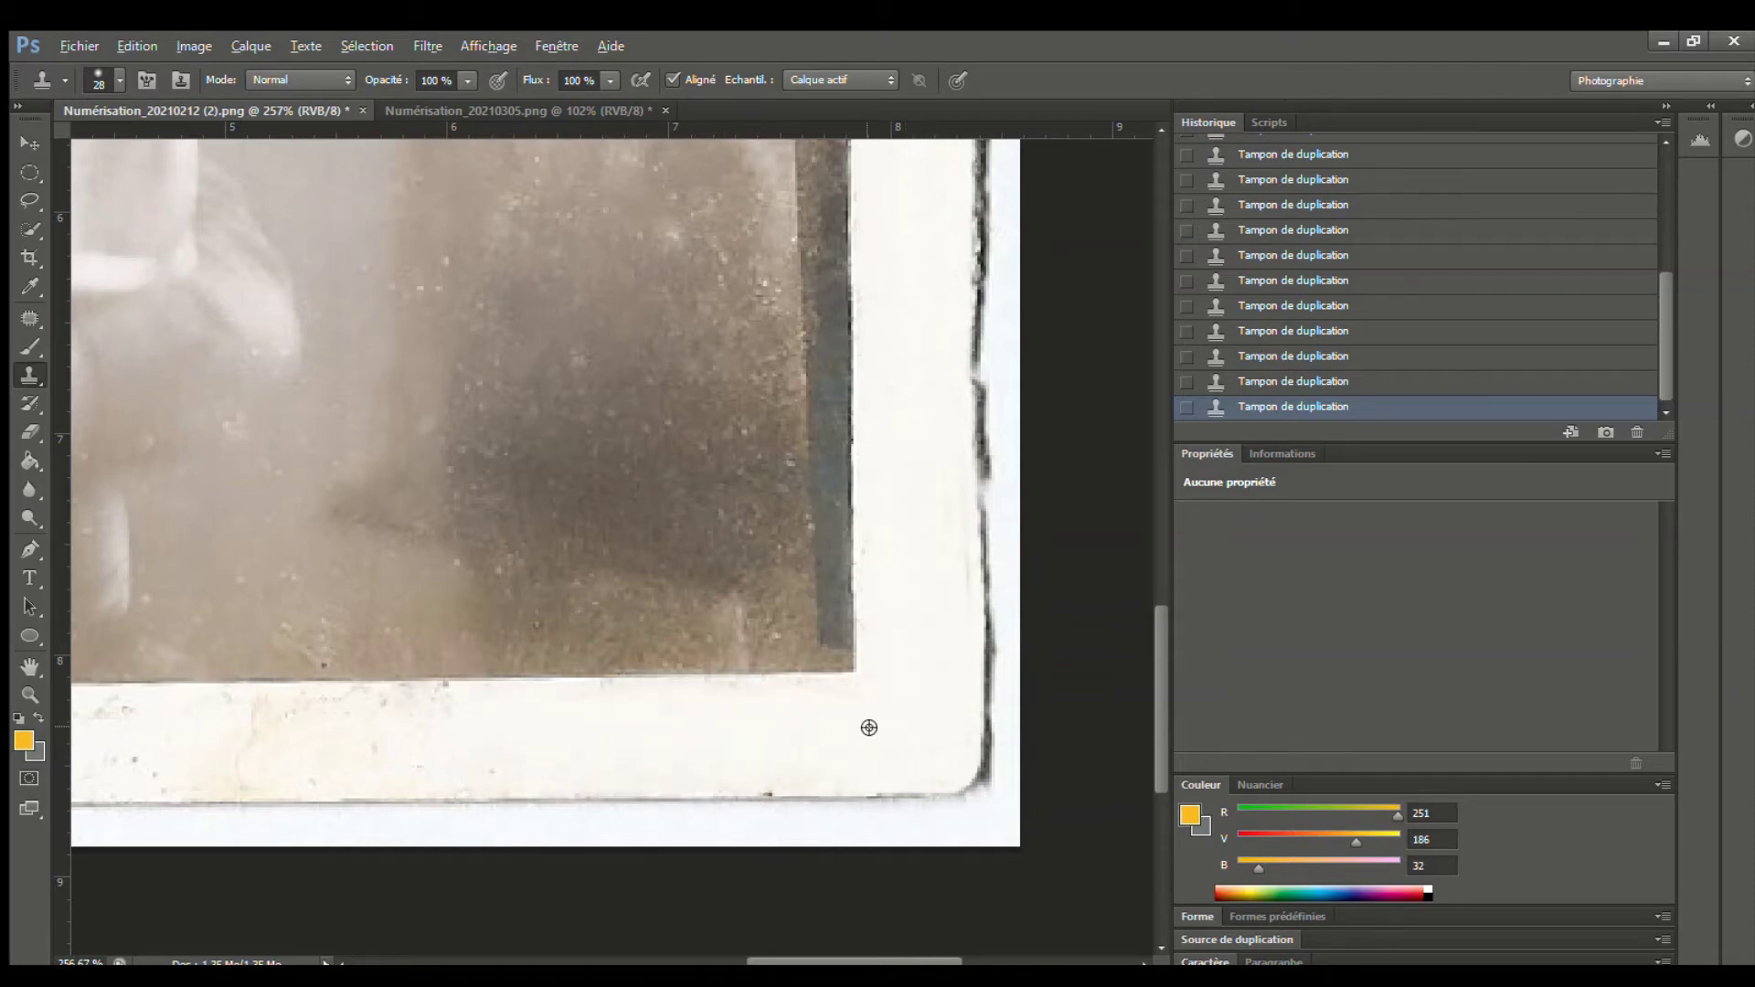
mouse_move(558, 748)
left_mouse_down()
mouse_move(395, 749)
mouse_move(553, 778)
left_mouse_up()
Clone out the yellowish stain in the bottom border just right of its centre
scroll(443, 783, "down", 5)
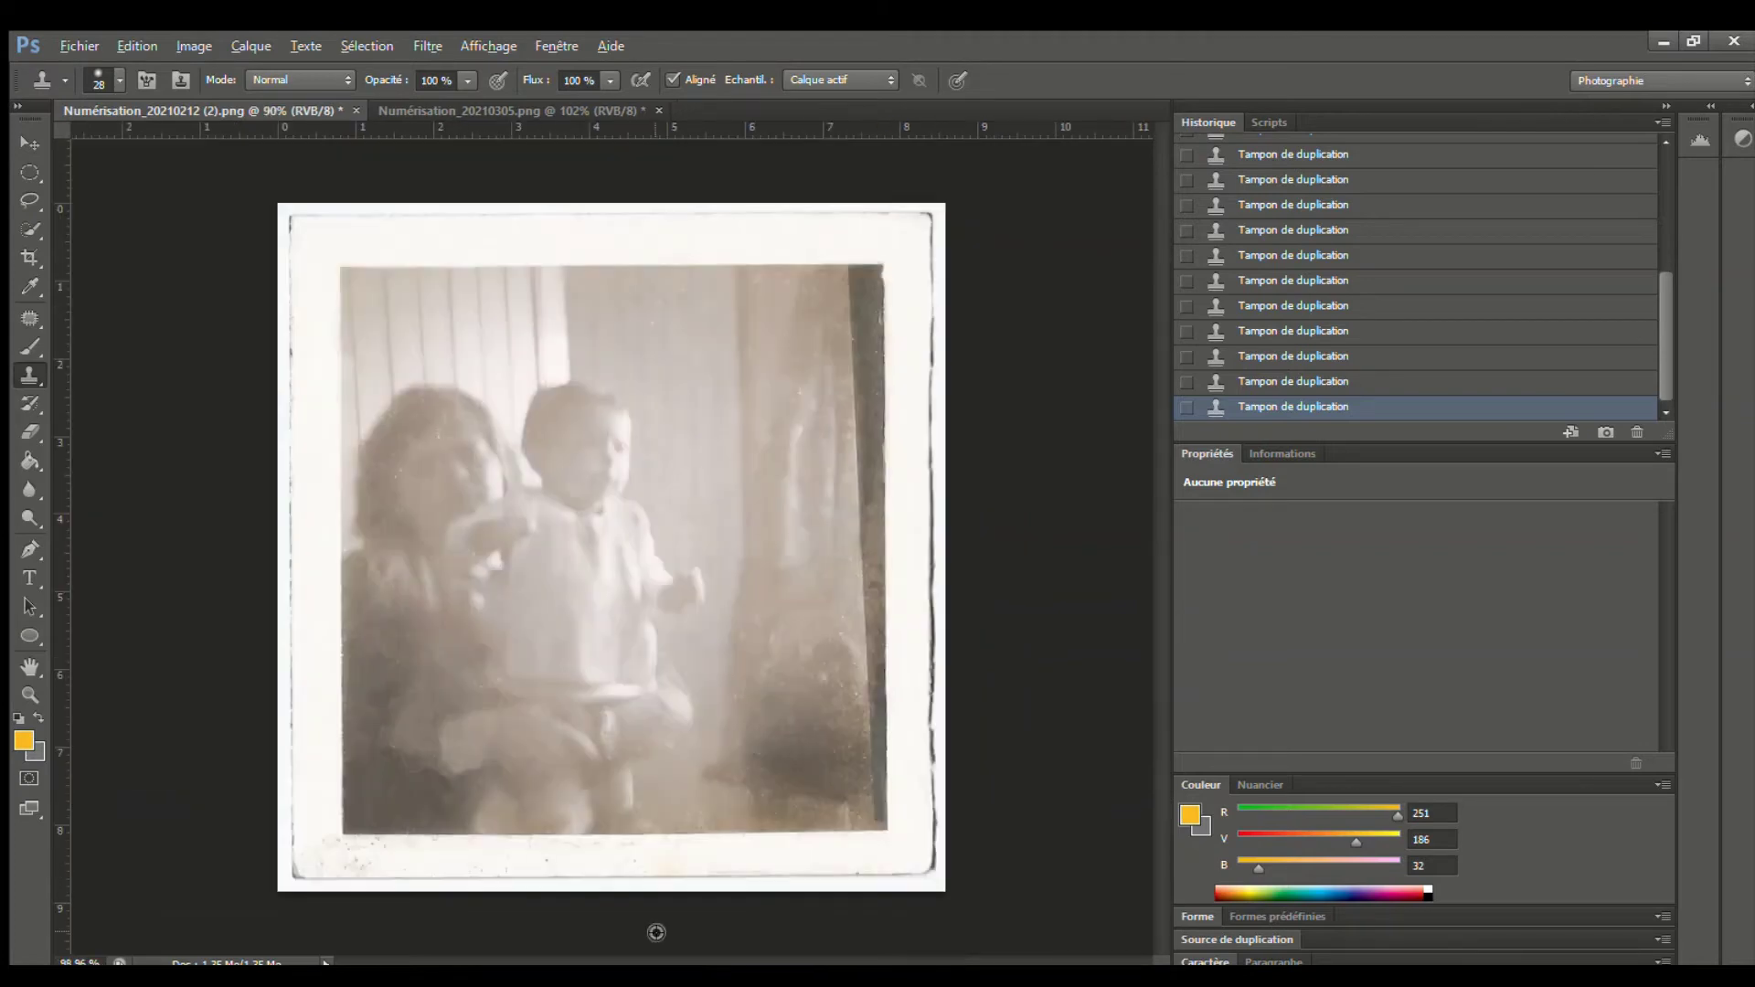
scroll(654, 932, "up", 5)
left_click_drag(669, 718, 747, 743)
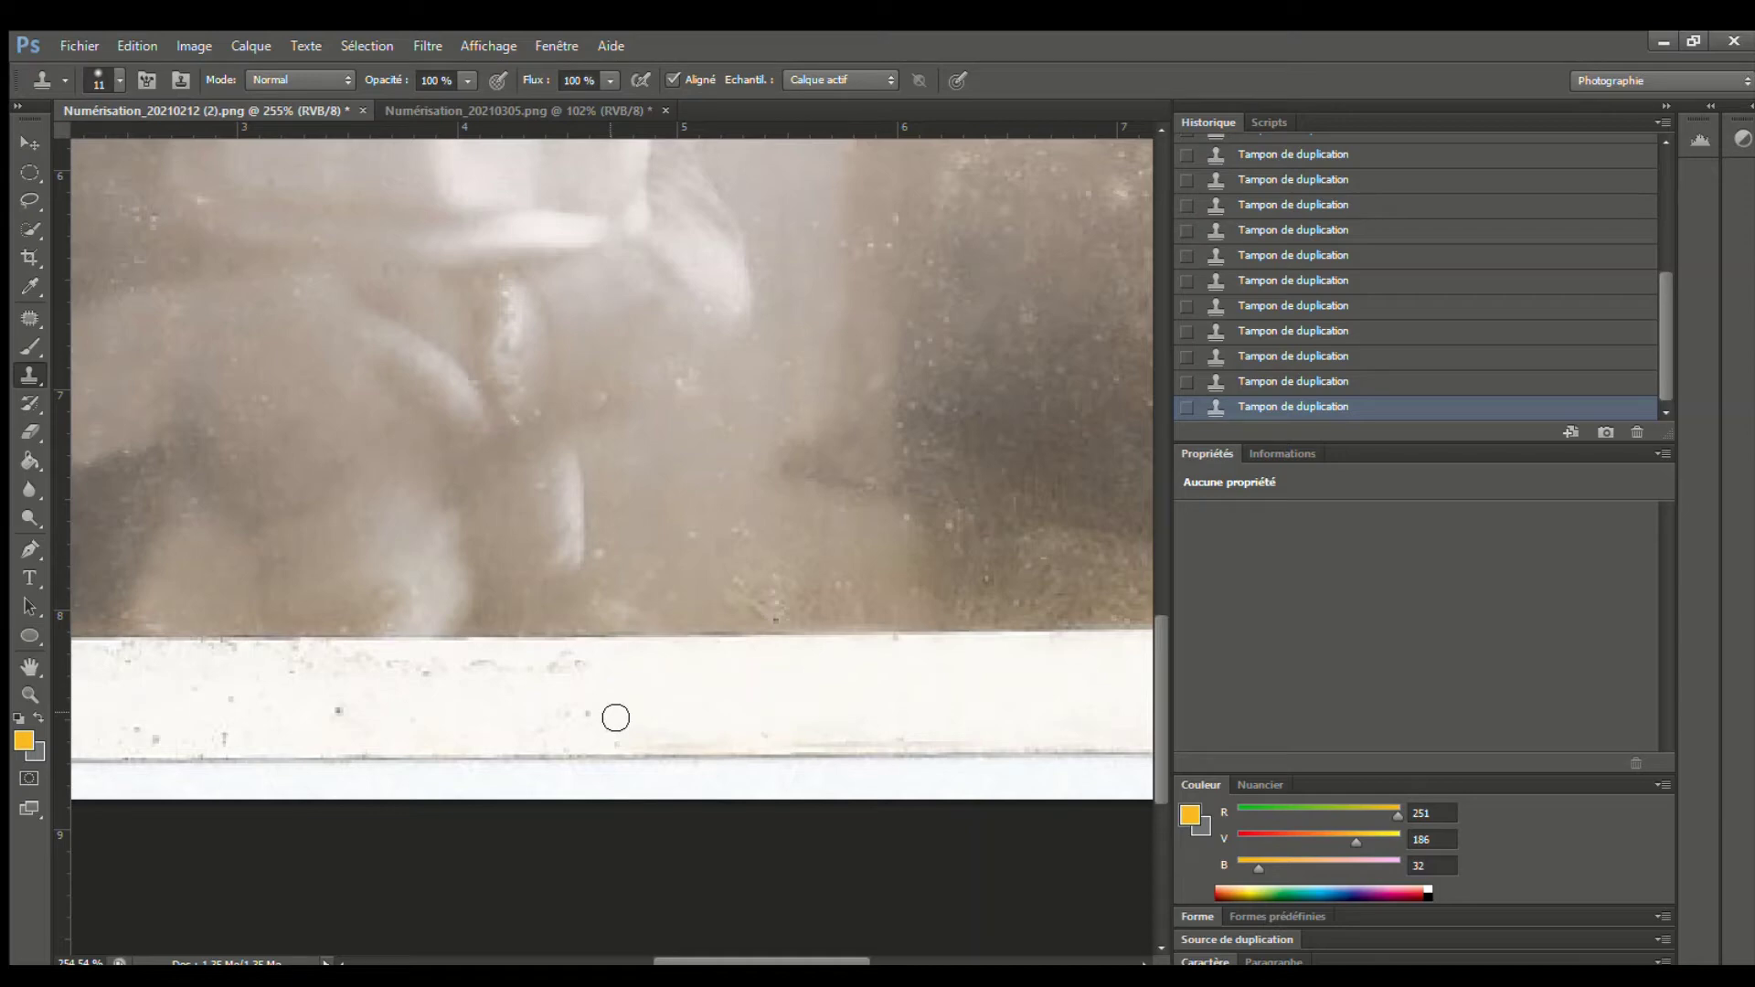
Clone out the dark specks and streaks in the middle of the bottom border, resampling clean white areas
right_click(679, 688, "alt")
left_click(670, 676, "alt")
left_click_drag(567, 665, 552, 680)
left_click_drag(595, 736, 903, 739)
left_click(785, 717, "alt")
mouse_move(573, 693)
left_mouse_down()
mouse_move(294, 674)
mouse_move(389, 718)
left_mouse_up()
Clone out the marks and the faint horizontal line left of the bottom border's centre using brush size 18
scroll(682, 689, "down", 7)
scroll(750, 778, "down", 3)
scroll(717, 695, "up", 8)
left_click(619, 627, "alt")
left_click_drag(395, 616, 172, 603)
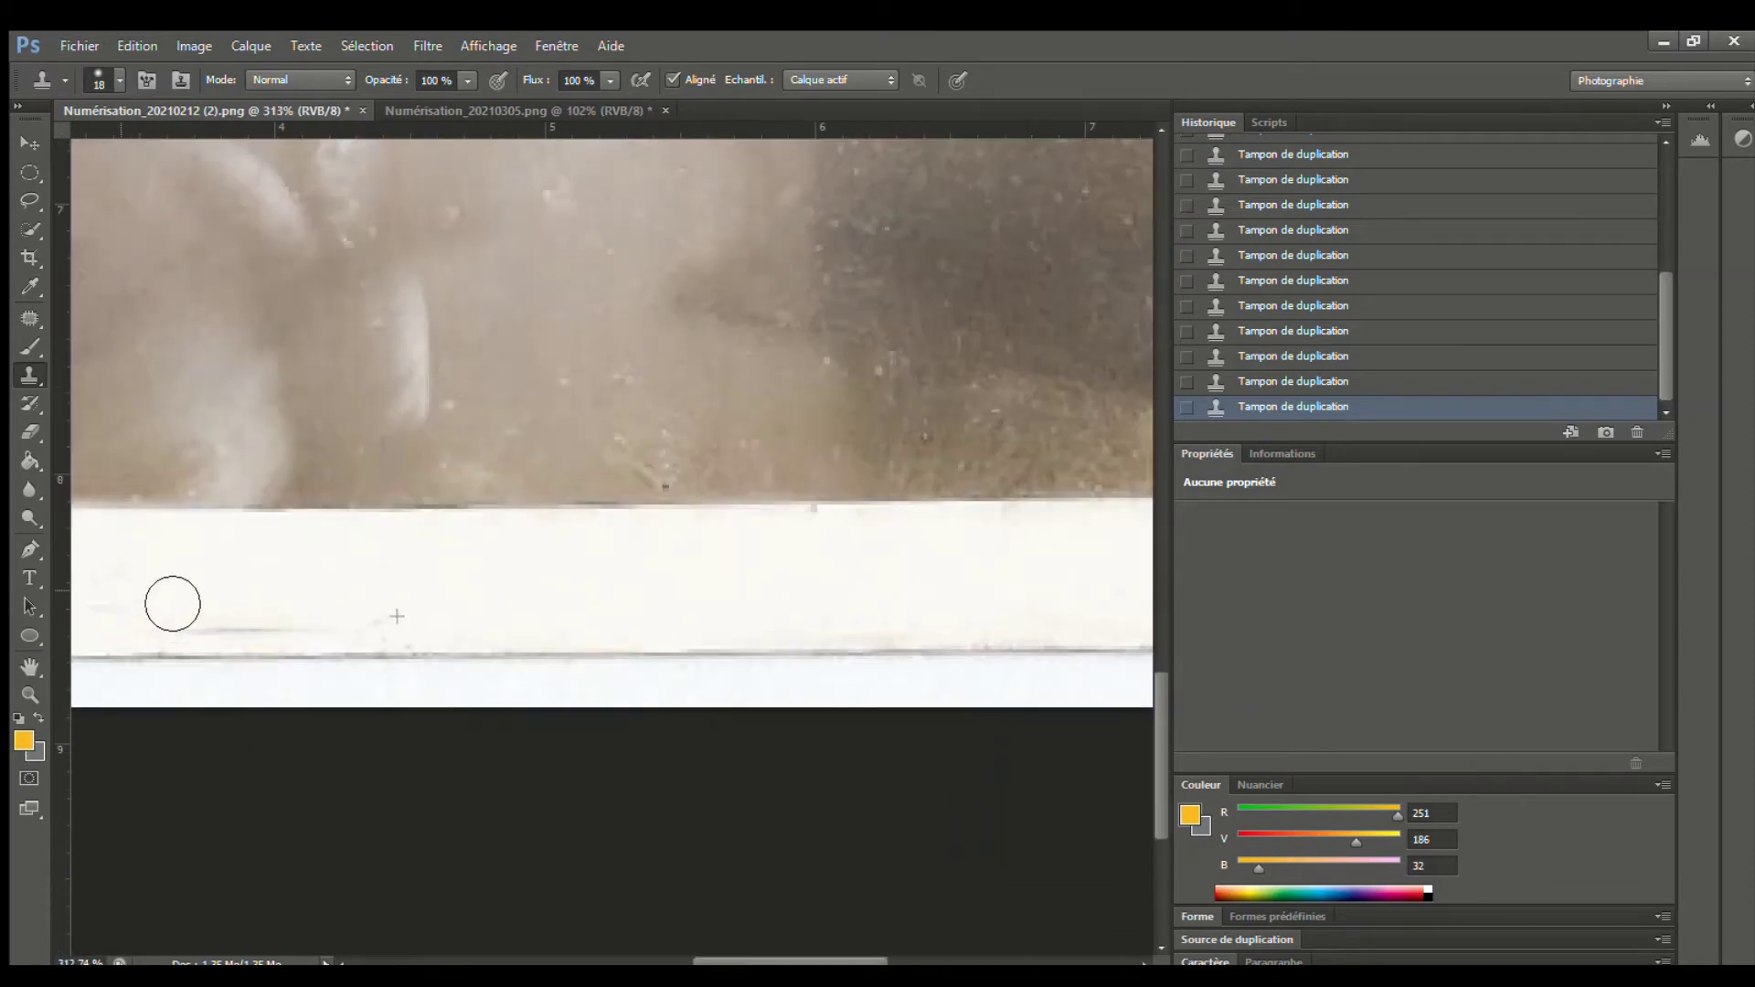
left_click(545, 574, "alt")
left_click_drag(278, 632, 197, 632)
Clone out the faint streaks and marks in the left half of the bottom border, resampling clean areas beside them
scroll(428, 653, "down", 5)
scroll(424, 694, "up", 5)
mouse_move(391, 609)
left_mouse_down()
mouse_move(758, 645)
mouse_move(356, 611)
left_mouse_up()
left_click(984, 630, "alt")
left_click(934, 618, "alt")
mouse_move(631, 673)
left_mouse_down()
mouse_move(281, 674)
mouse_move(167, 654)
mouse_move(263, 659)
mouse_move(342, 621)
mouse_move(225, 623)
mouse_move(252, 603)
mouse_move(169, 638)
left_mouse_up()
left_click(543, 684, "alt")
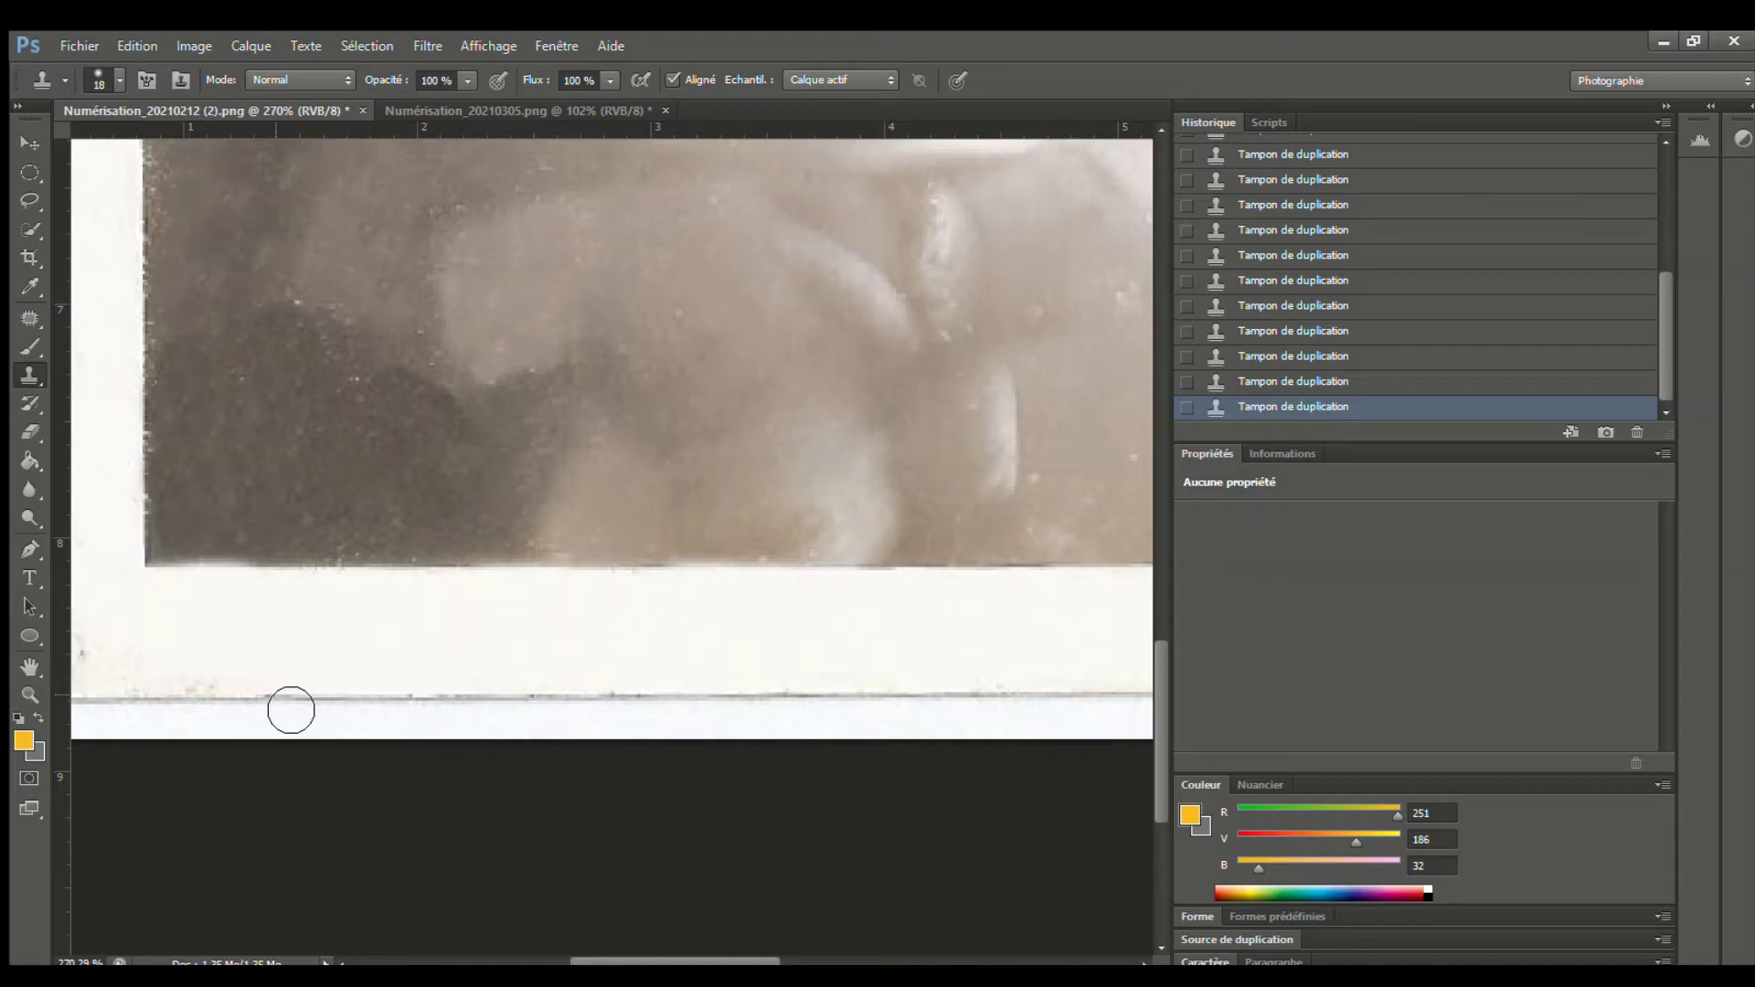
mouse_move(289, 709)
left_mouse_down()
mouse_move(166, 708)
mouse_move(192, 726)
mouse_move(116, 724)
left_mouse_up()
left_click(332, 695, "alt")
Rebuild the damaged bottom-left corner of the border with a size 34 clone brush, sampling intact stretches of the print's edge
scroll(533, 682, "down", 3)
scroll(317, 677, "up", 6)
left_click(393, 677, "alt")
left_click(191, 678)
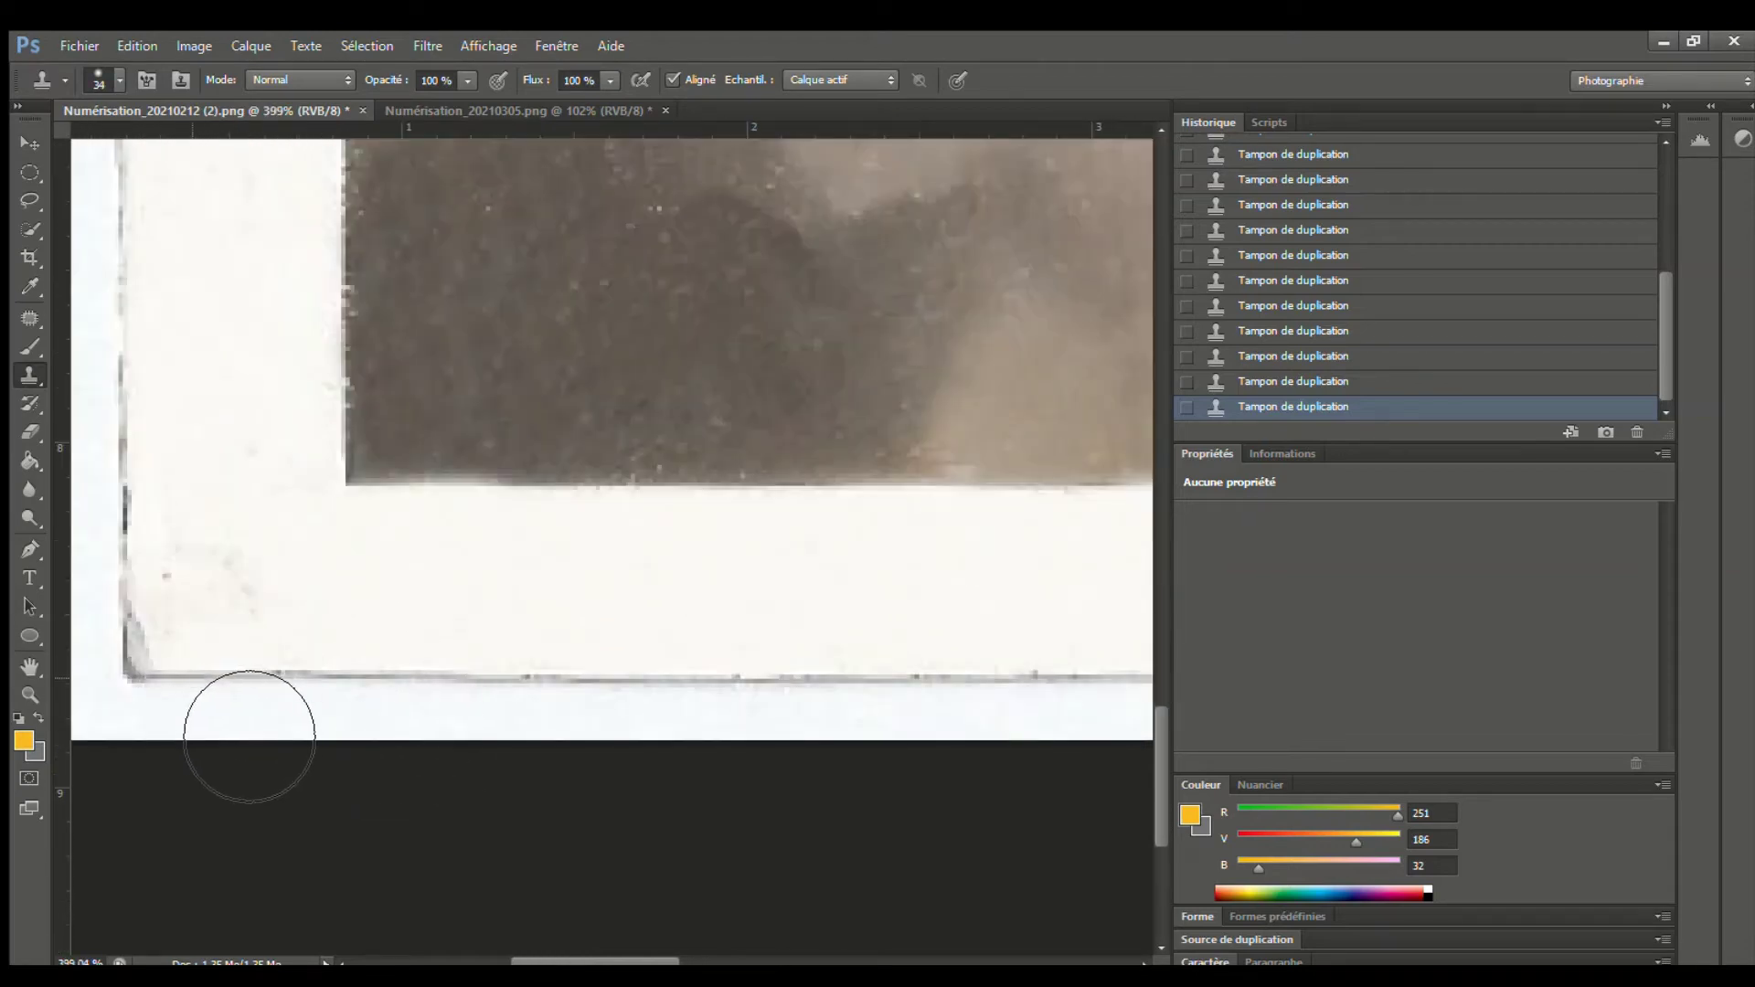
left_click(128, 321, "alt")
left_click(118, 491)
left_click_drag(175, 549, 177, 674)
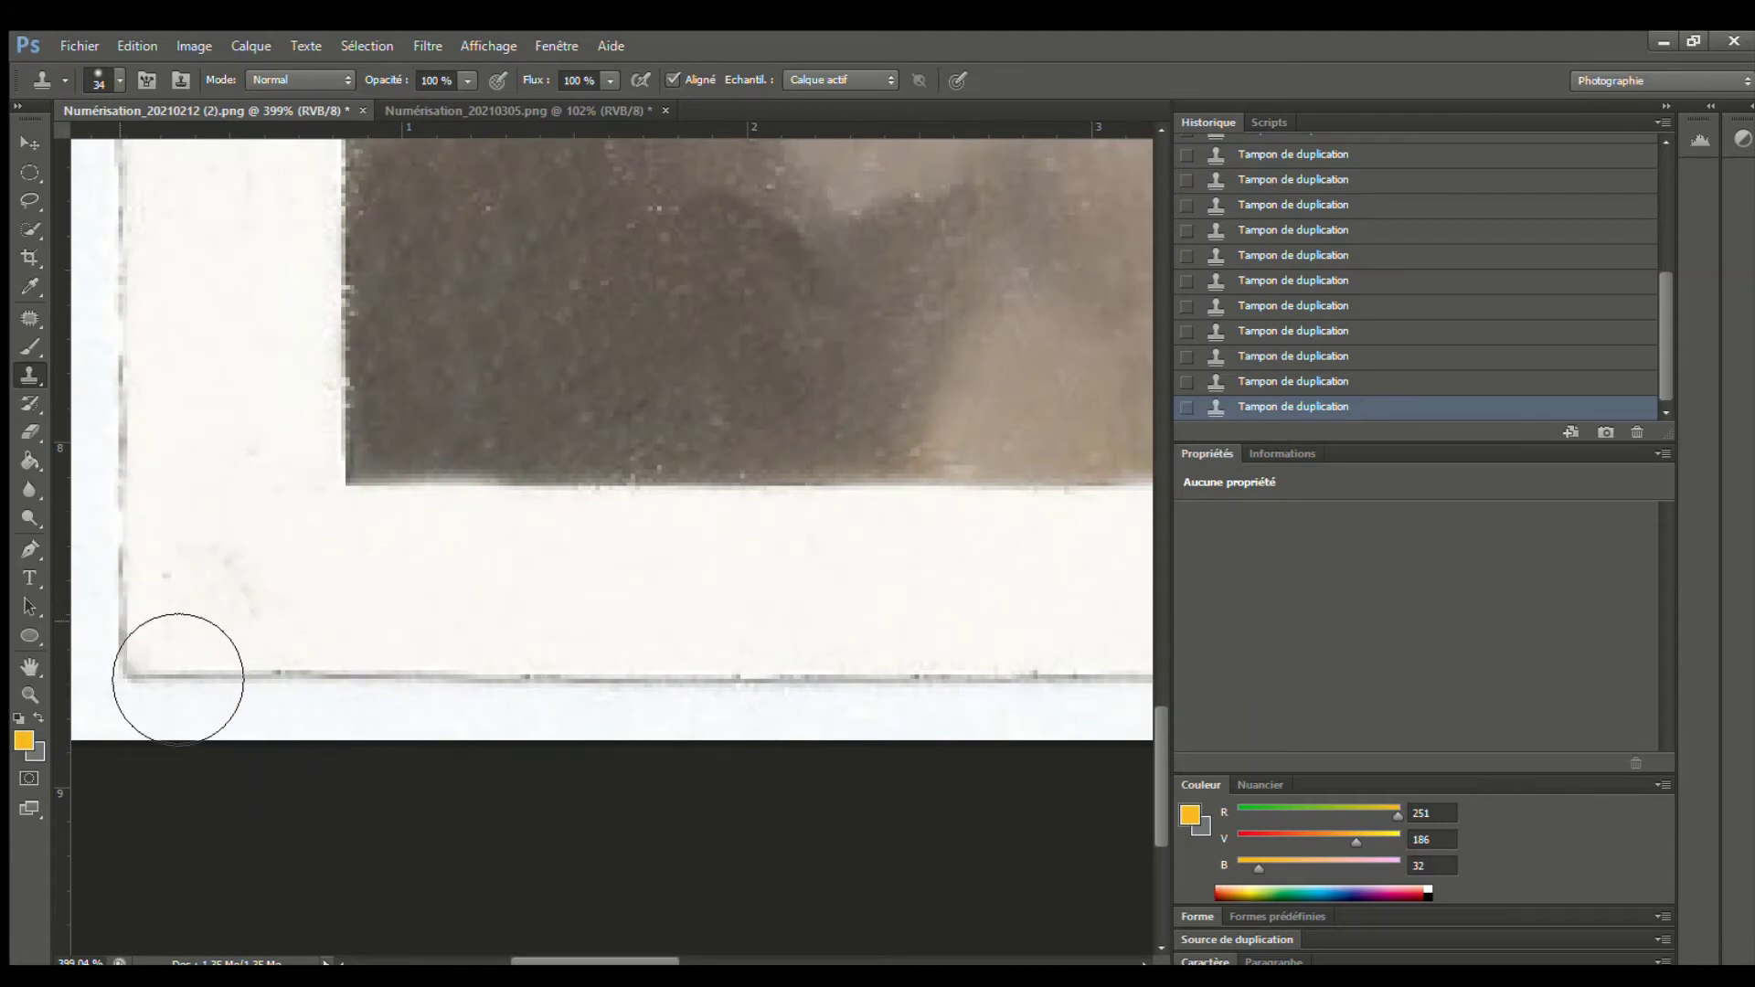
Clone out the bright specks on the left side of the woman's face and hair with brush size 8
scroll(615, 588, "down", 7)
scroll(645, 579, "up", 5)
key("bracketleft")
key("bracketleft")
key("bracketleft")
key("bracketleft")
key("bracketleft")
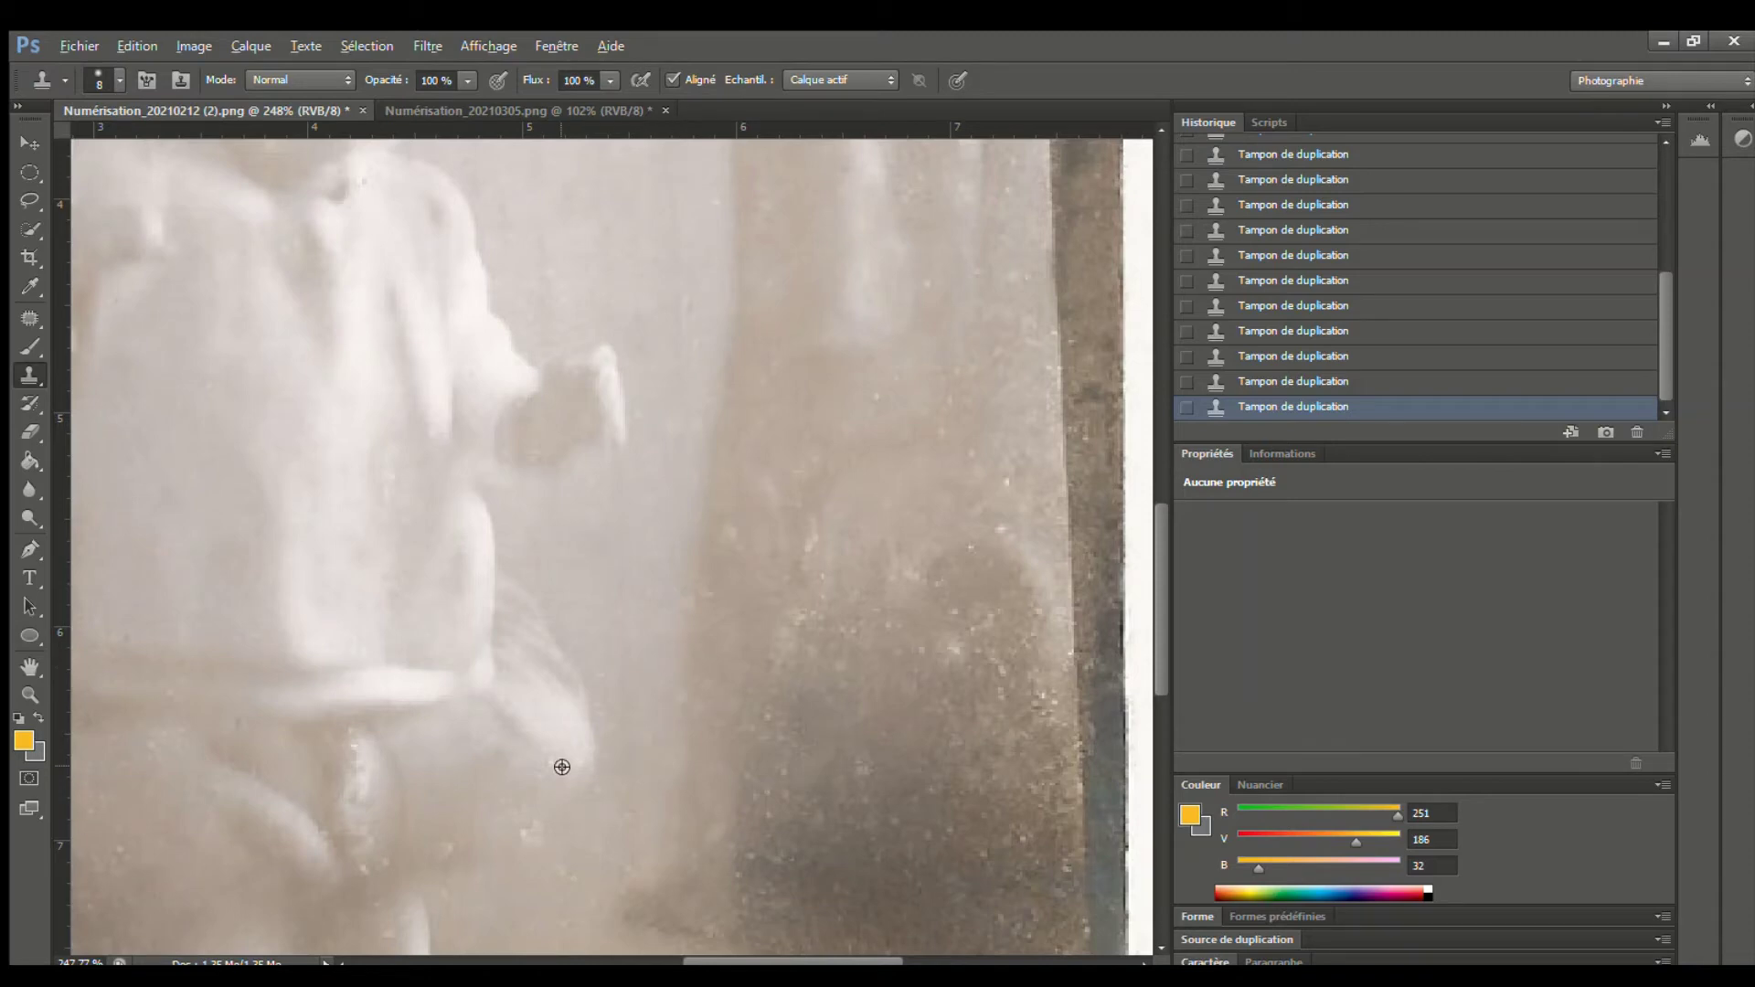
scroll(561, 767, "down", 5)
scroll(420, 710, "up", 6)
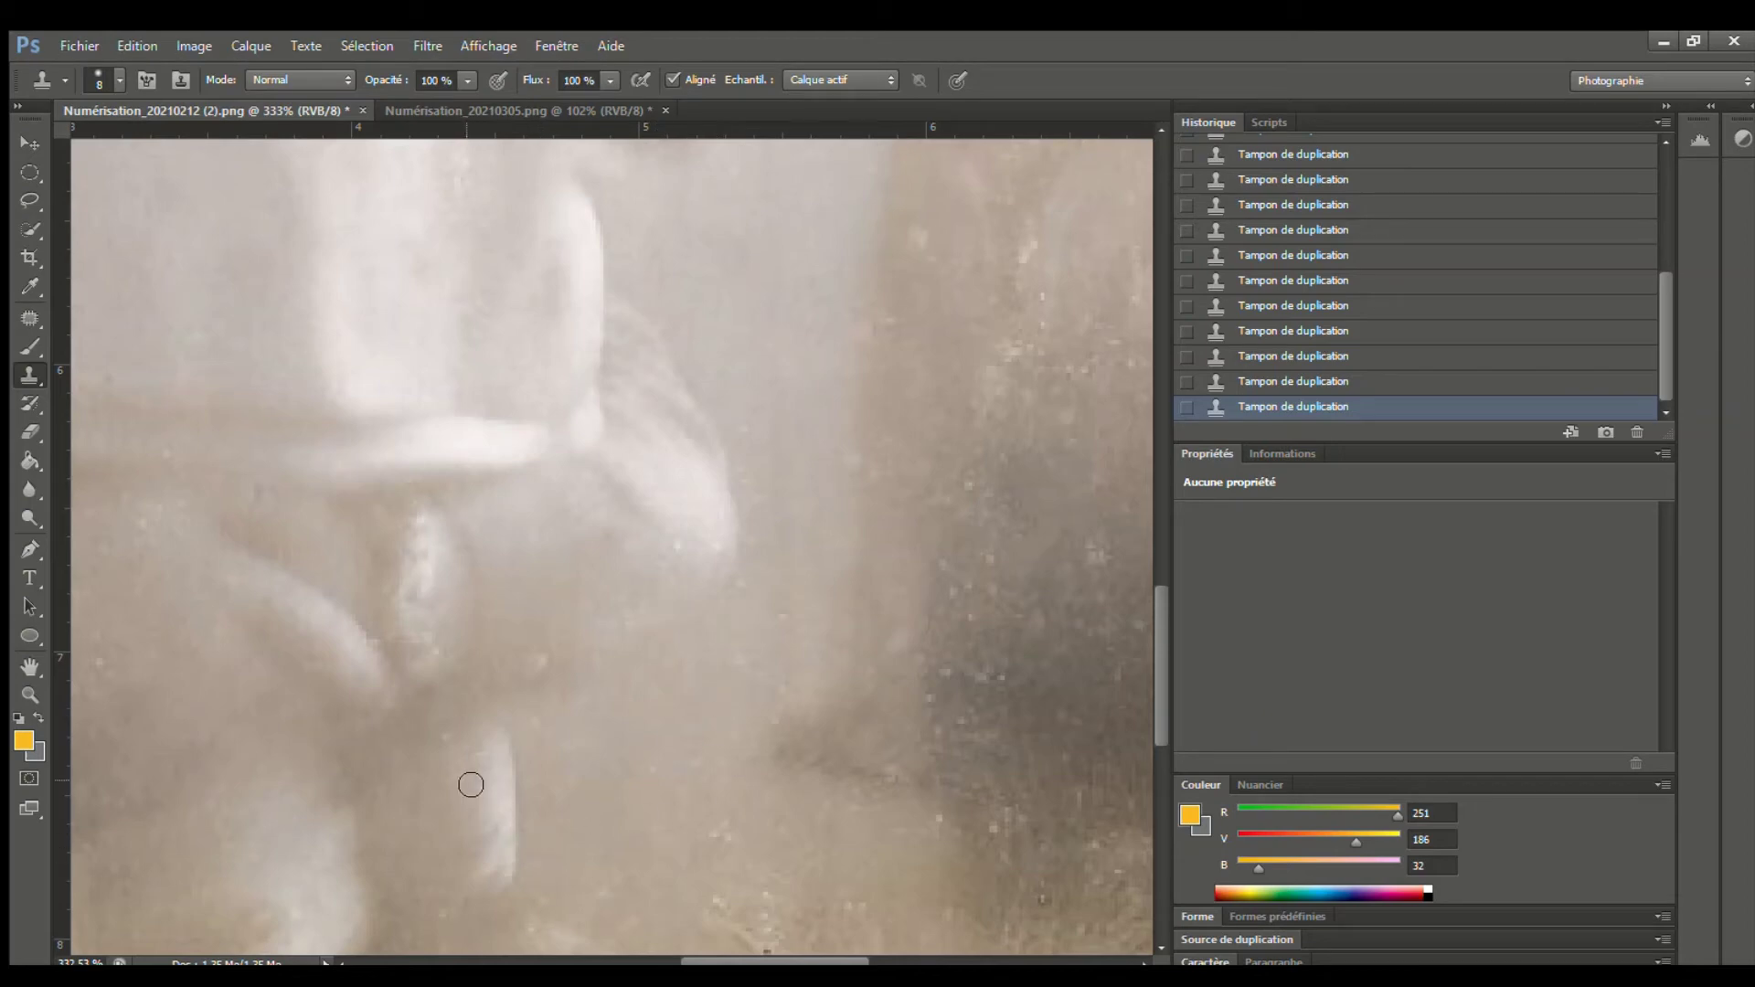
scroll(471, 784, "down", 5)
scroll(576, 344, "up", 6)
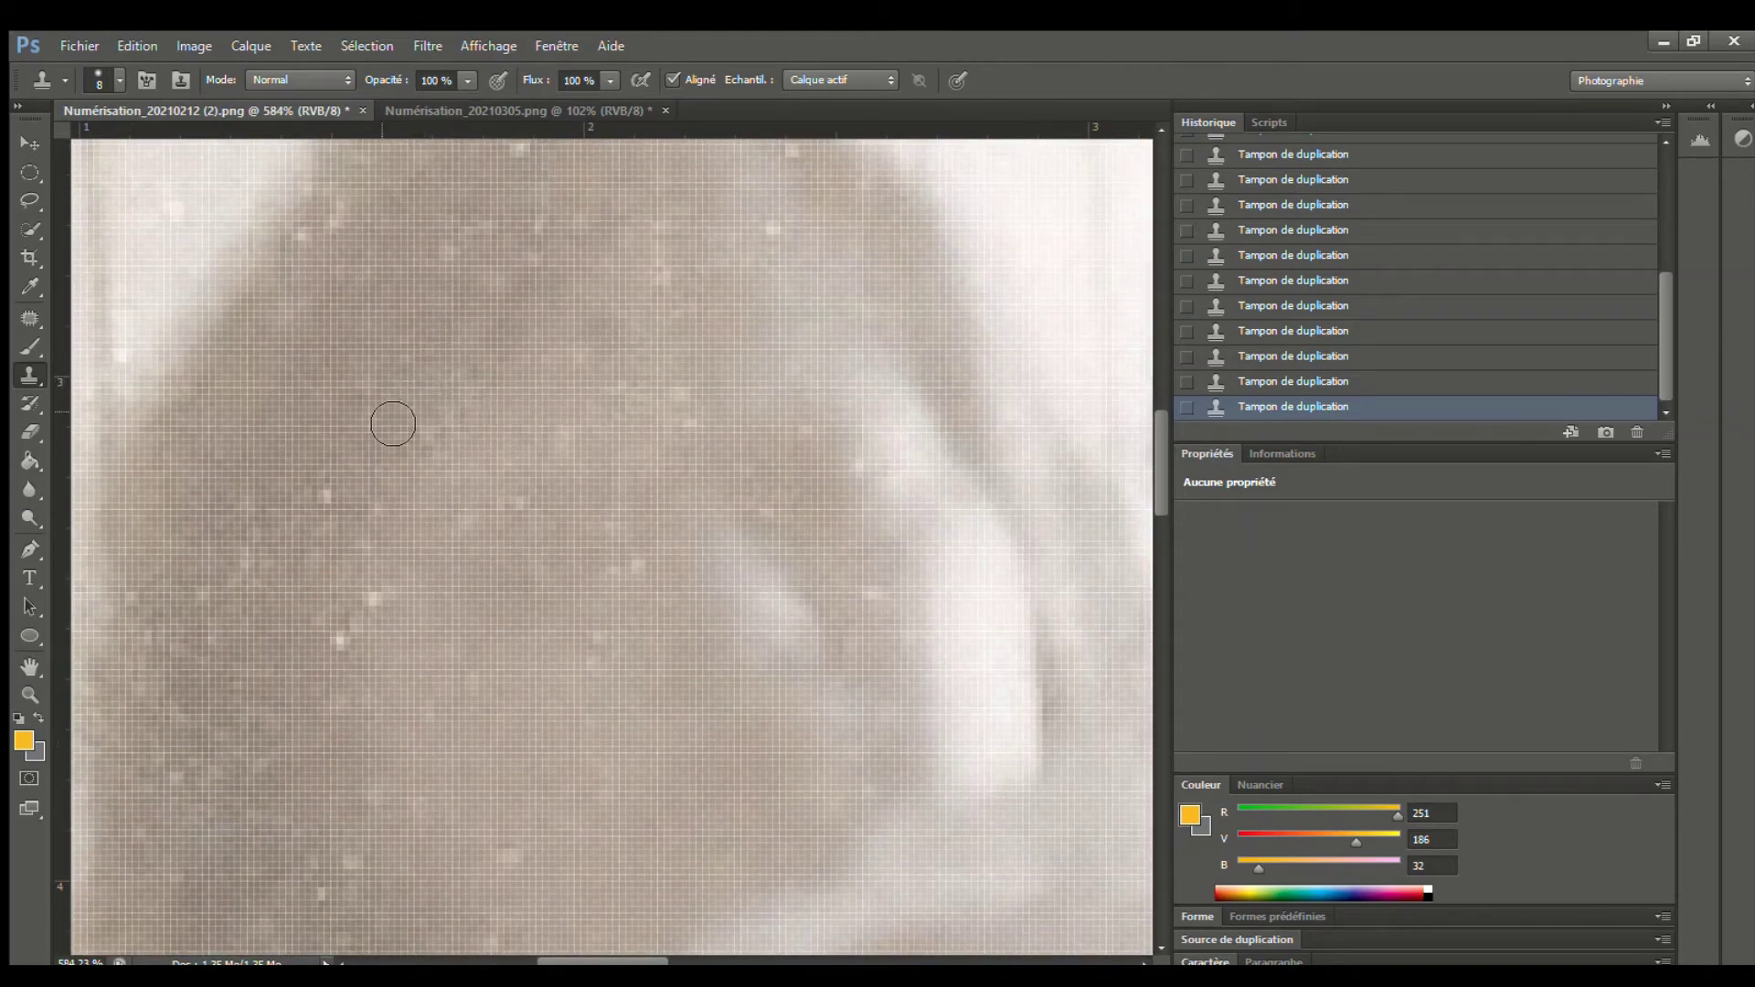
left_click(319, 673, "alt")
left_click(345, 634)
left_click(376, 604)
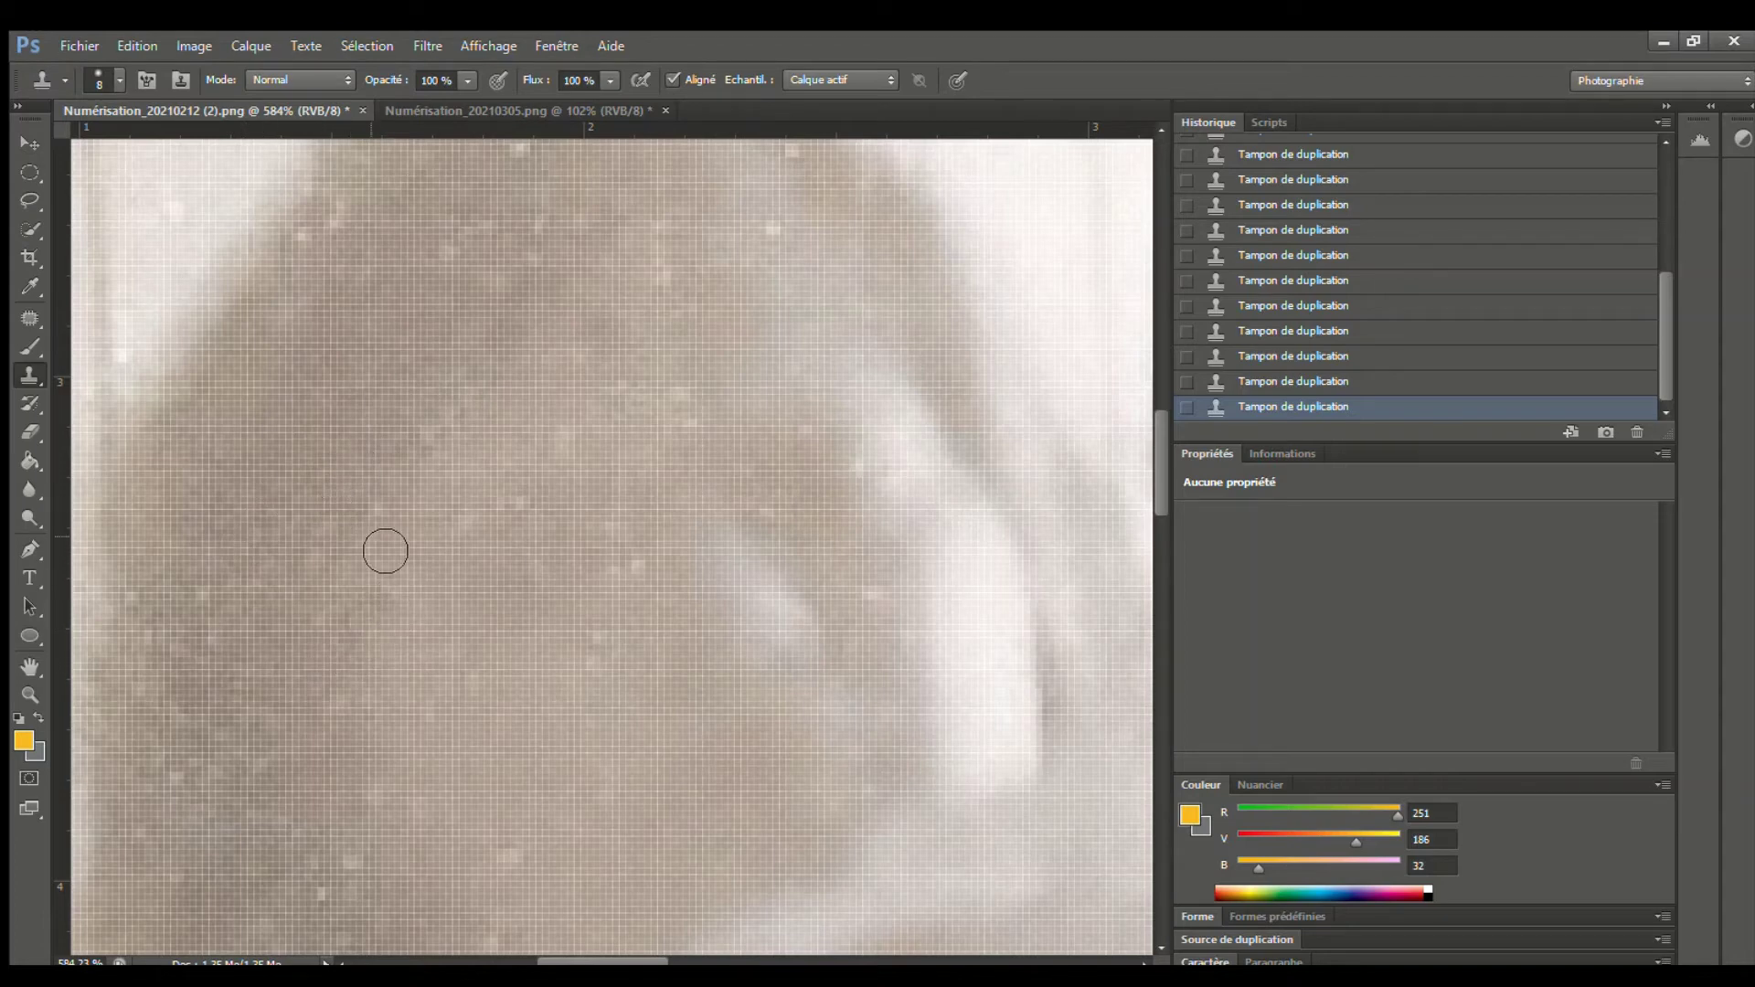
left_click(471, 525)
Clone out the light specks on the crown of the woman's hair and her forehead
scroll(699, 436, "down", 4)
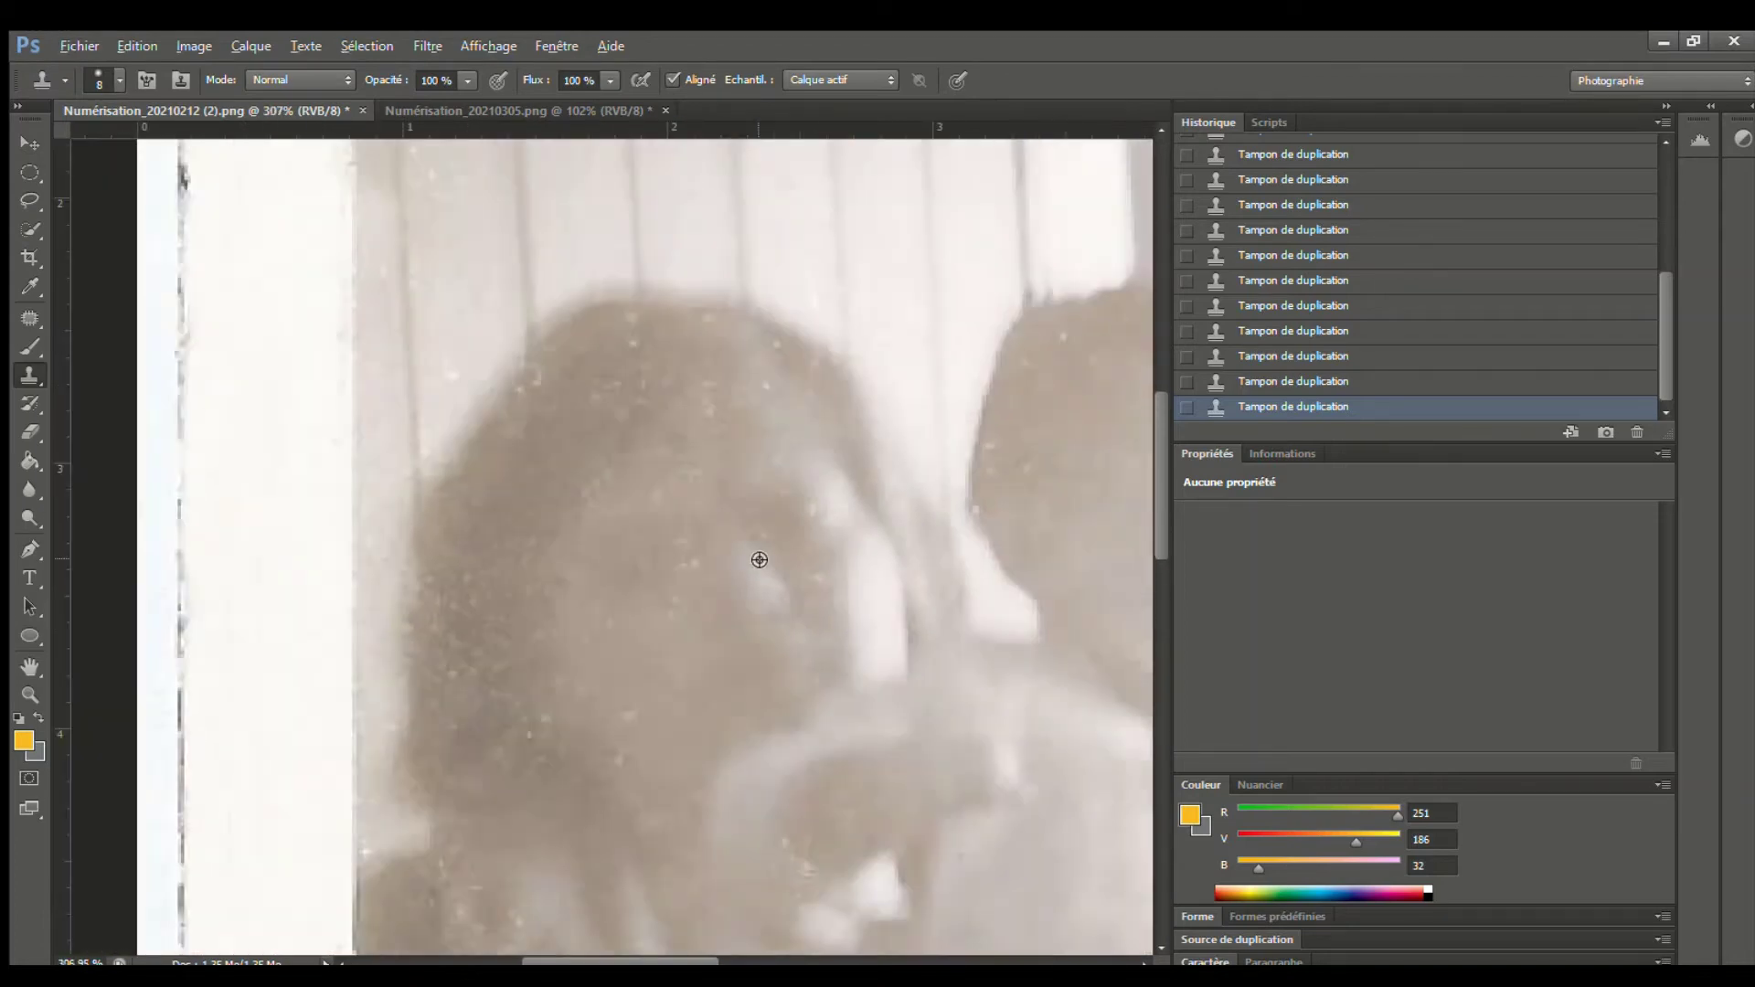
scroll(693, 554, "up", 3)
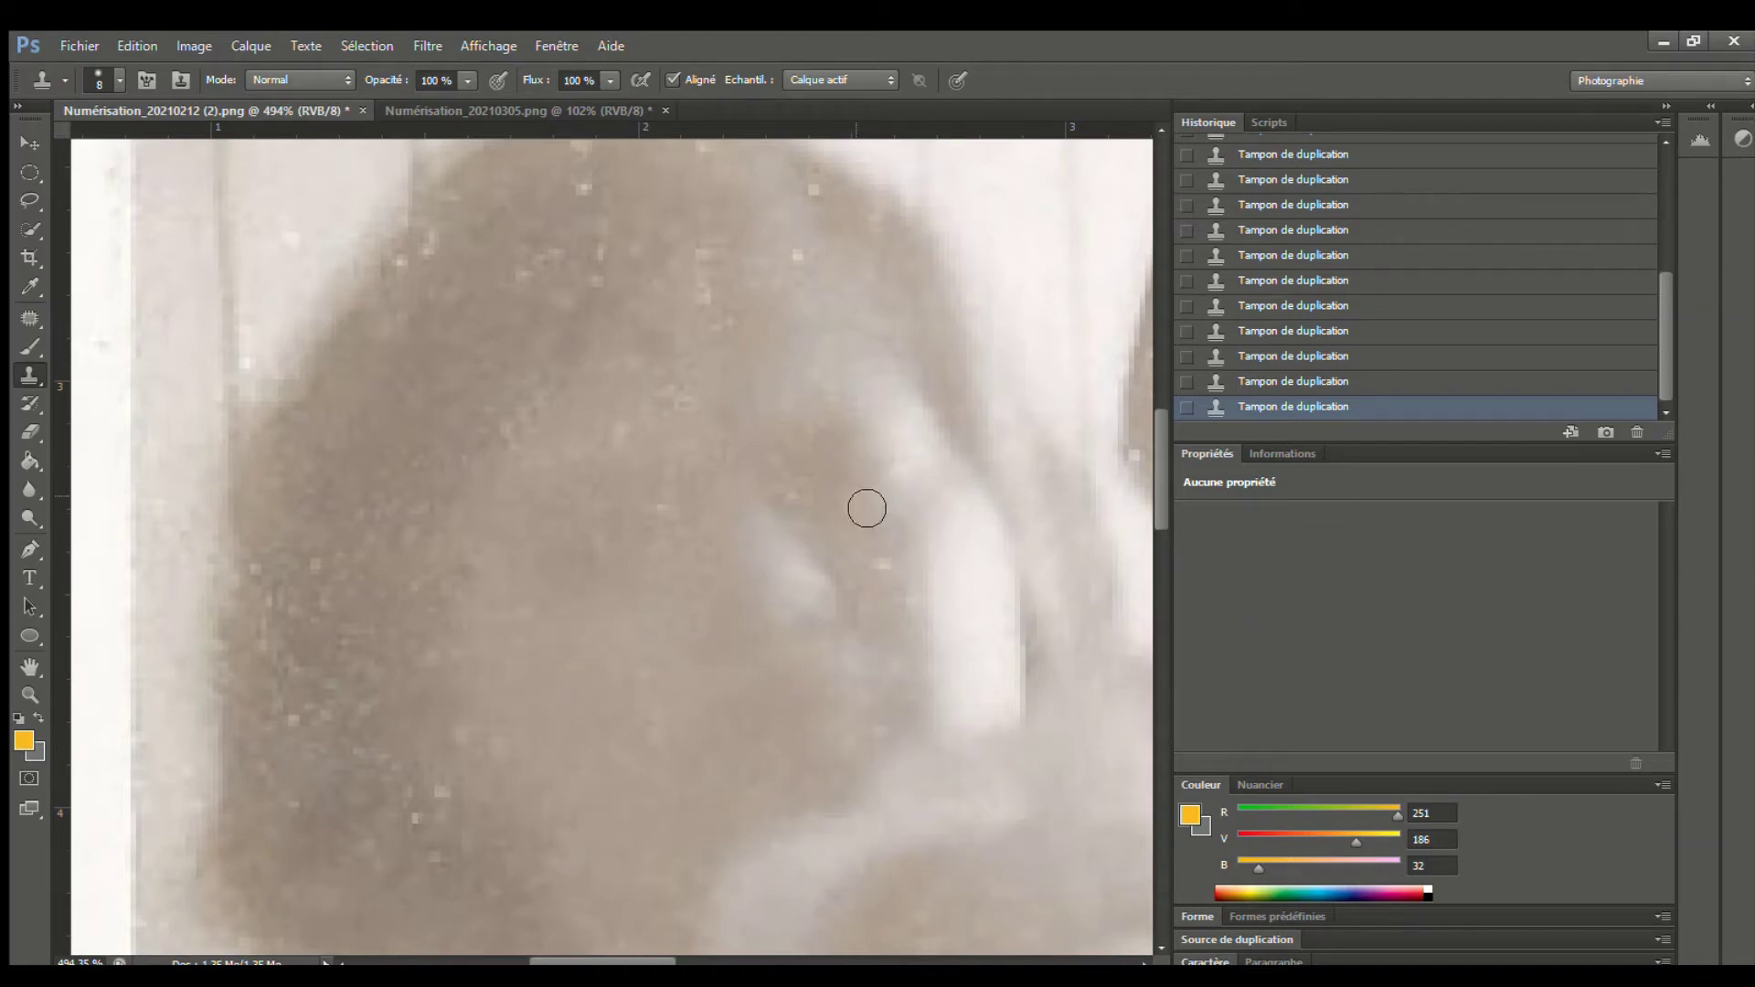
scroll(808, 282, "up", 3)
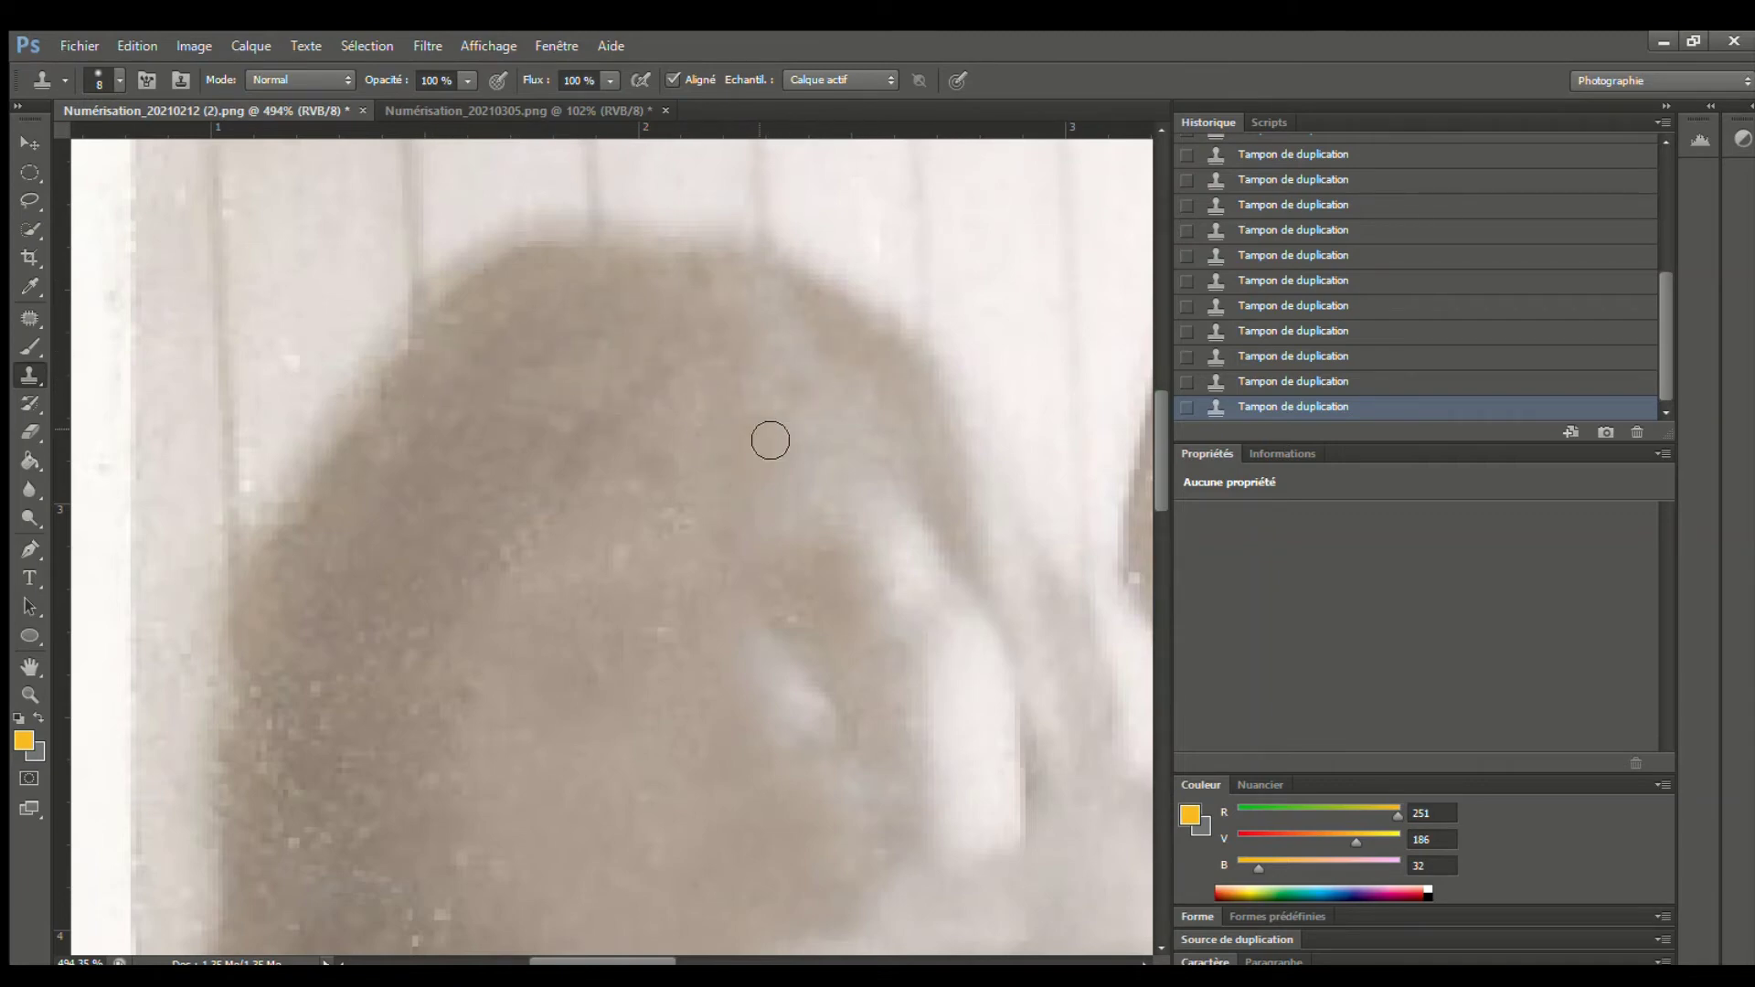
Clone out the small light specks on the child's head
scroll(804, 386, "down", 5)
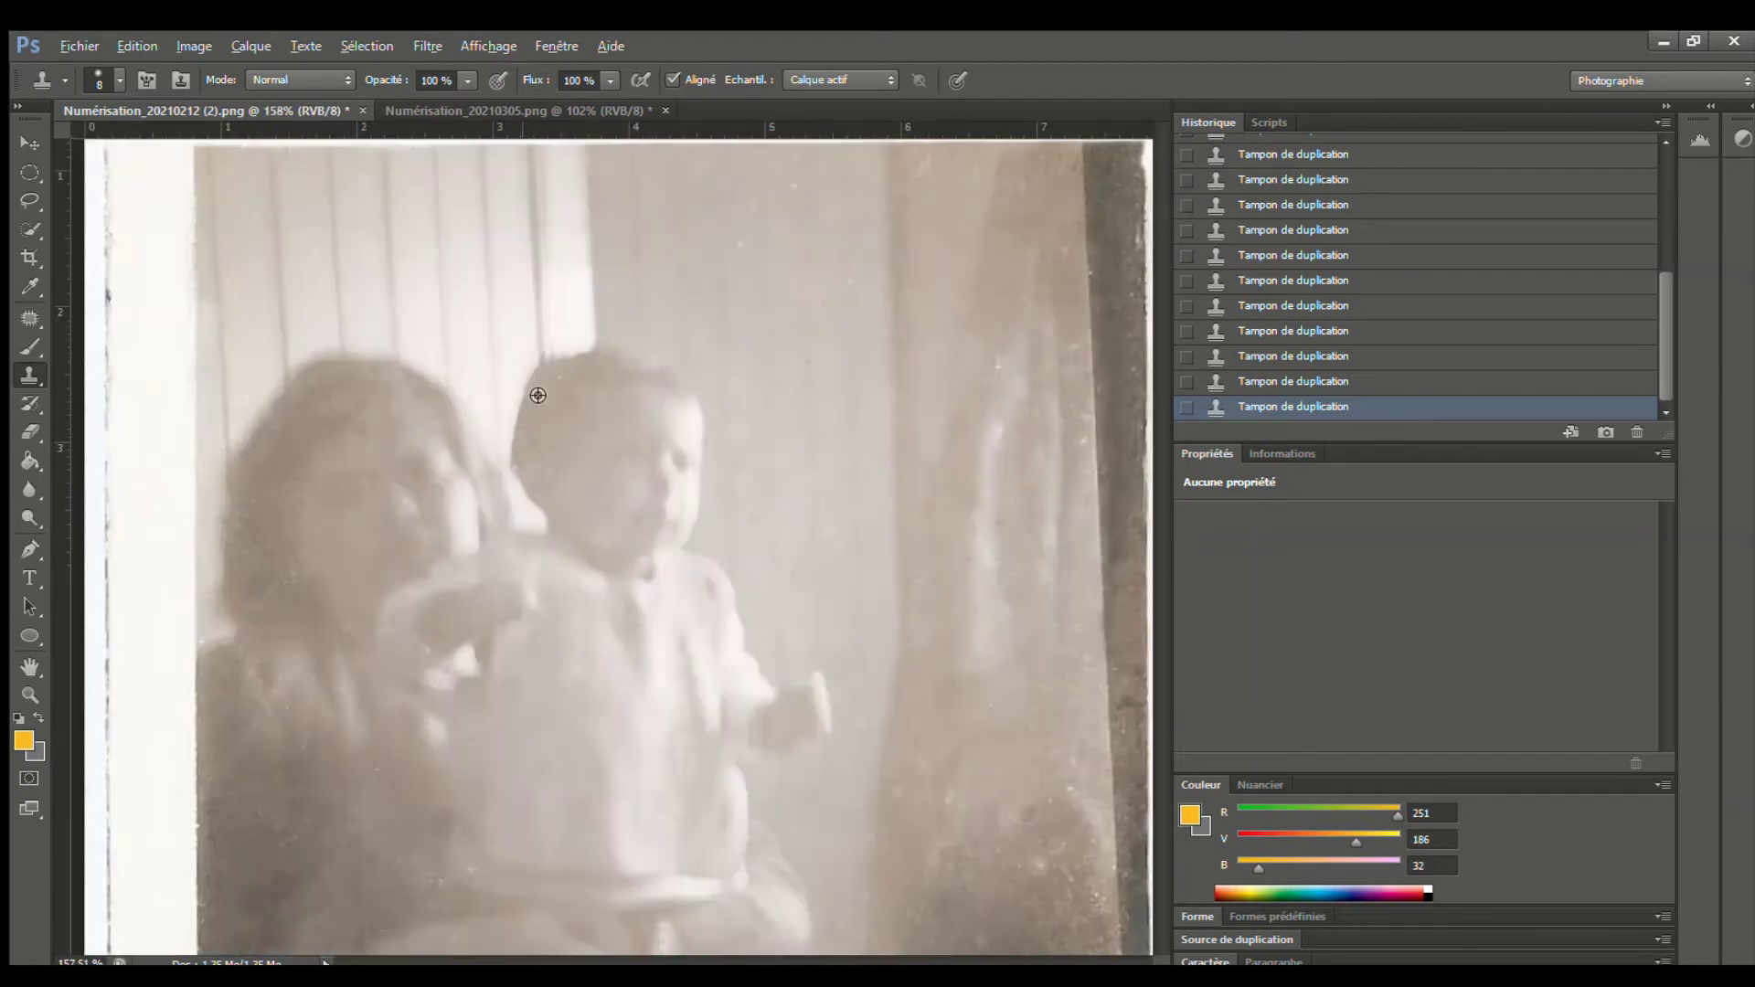
scroll(539, 384, "up", 6)
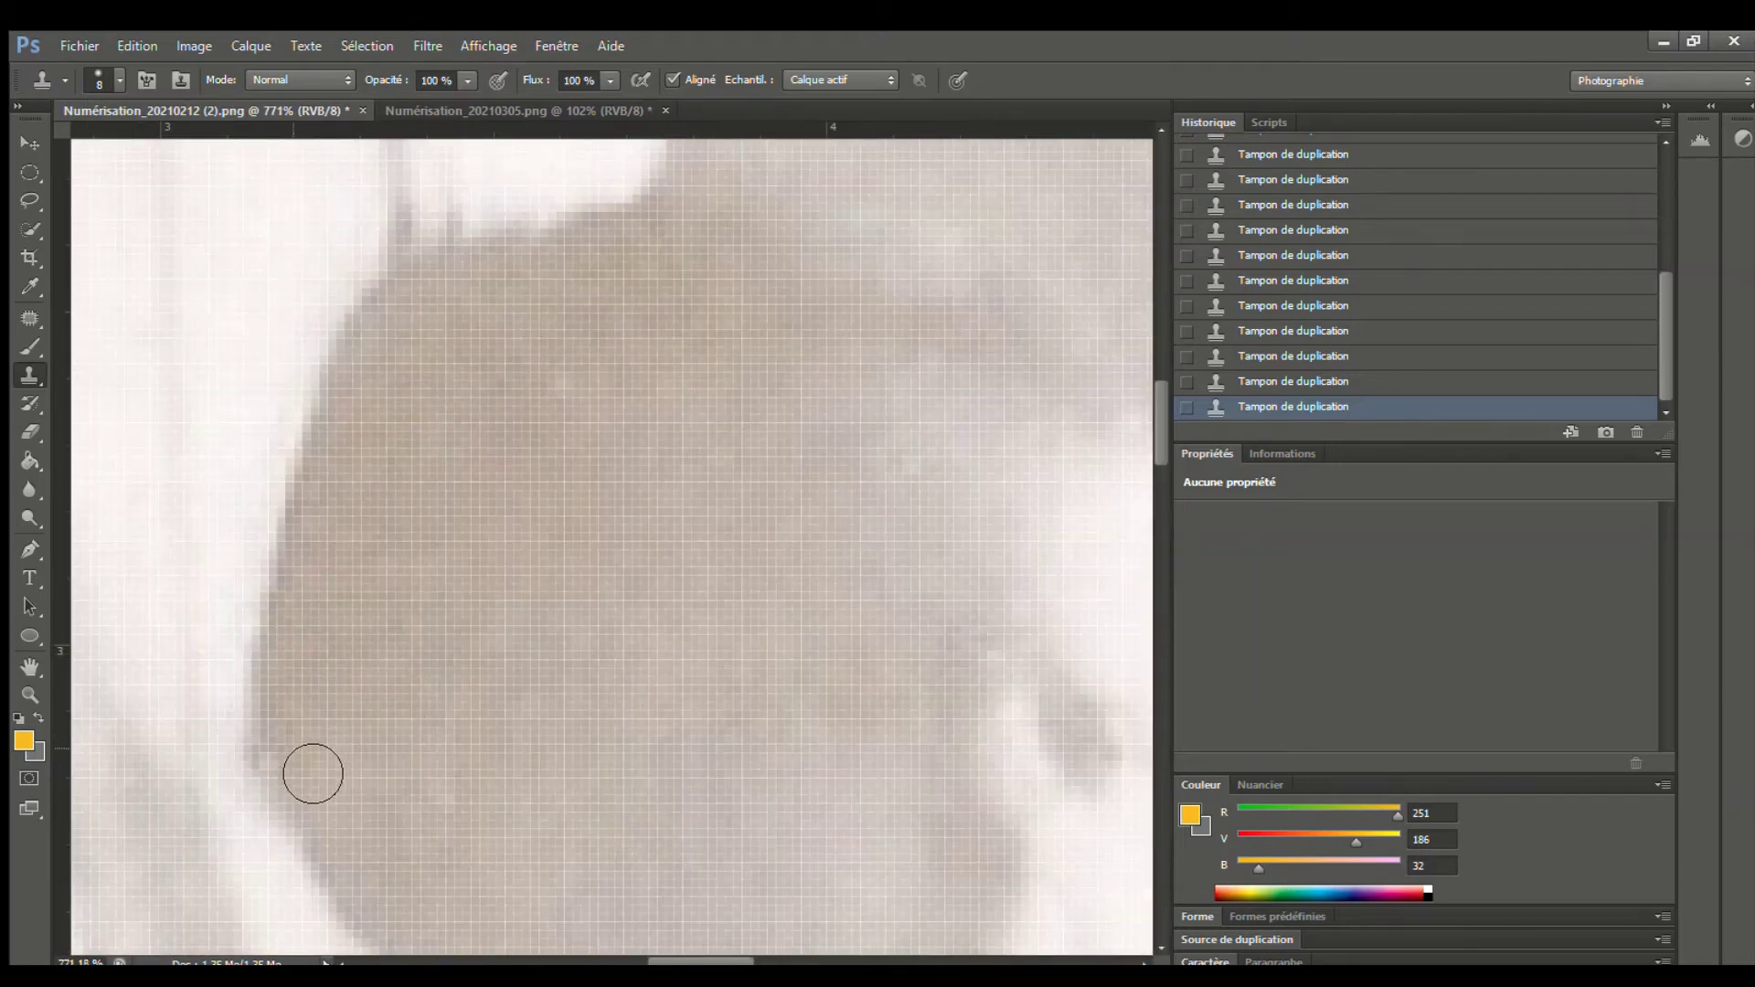
scroll(579, 562, "down", 2)
Clone out the pale specks on the plain wall above and beside the child's head
scroll(579, 562, "down", 5)
scroll(832, 447, "up", 4)
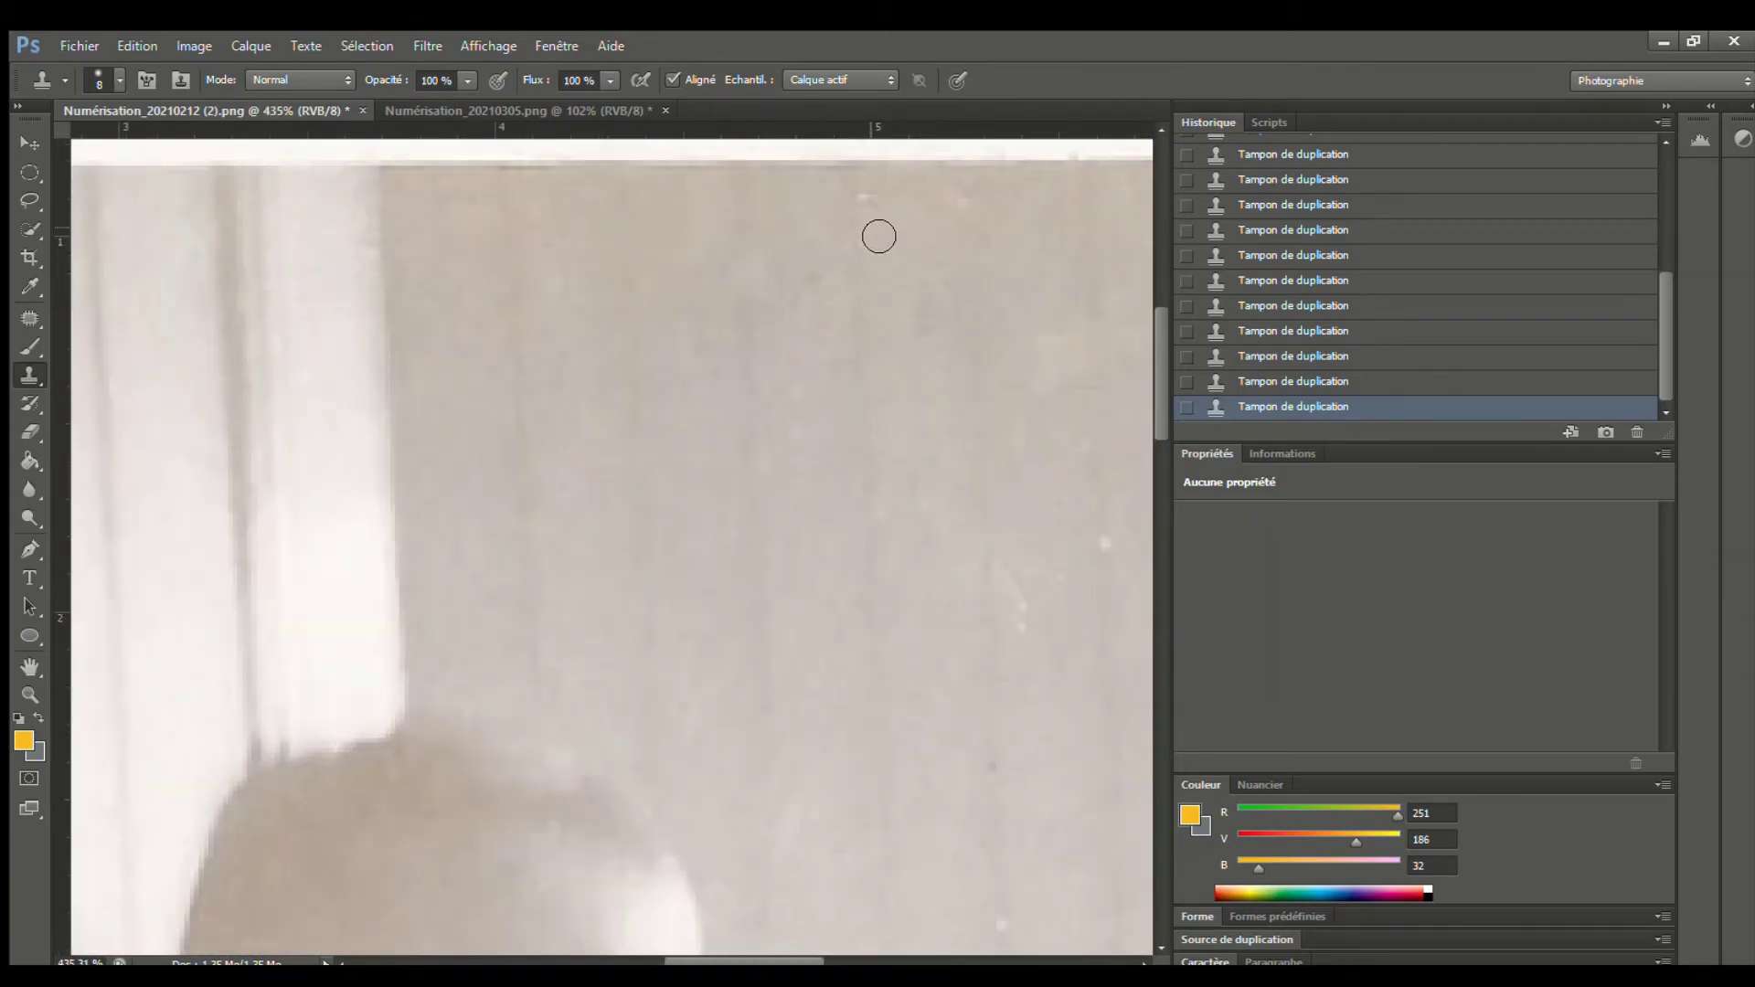
scroll(1097, 490, "down", 3)
scroll(1075, 541, "up", 3)
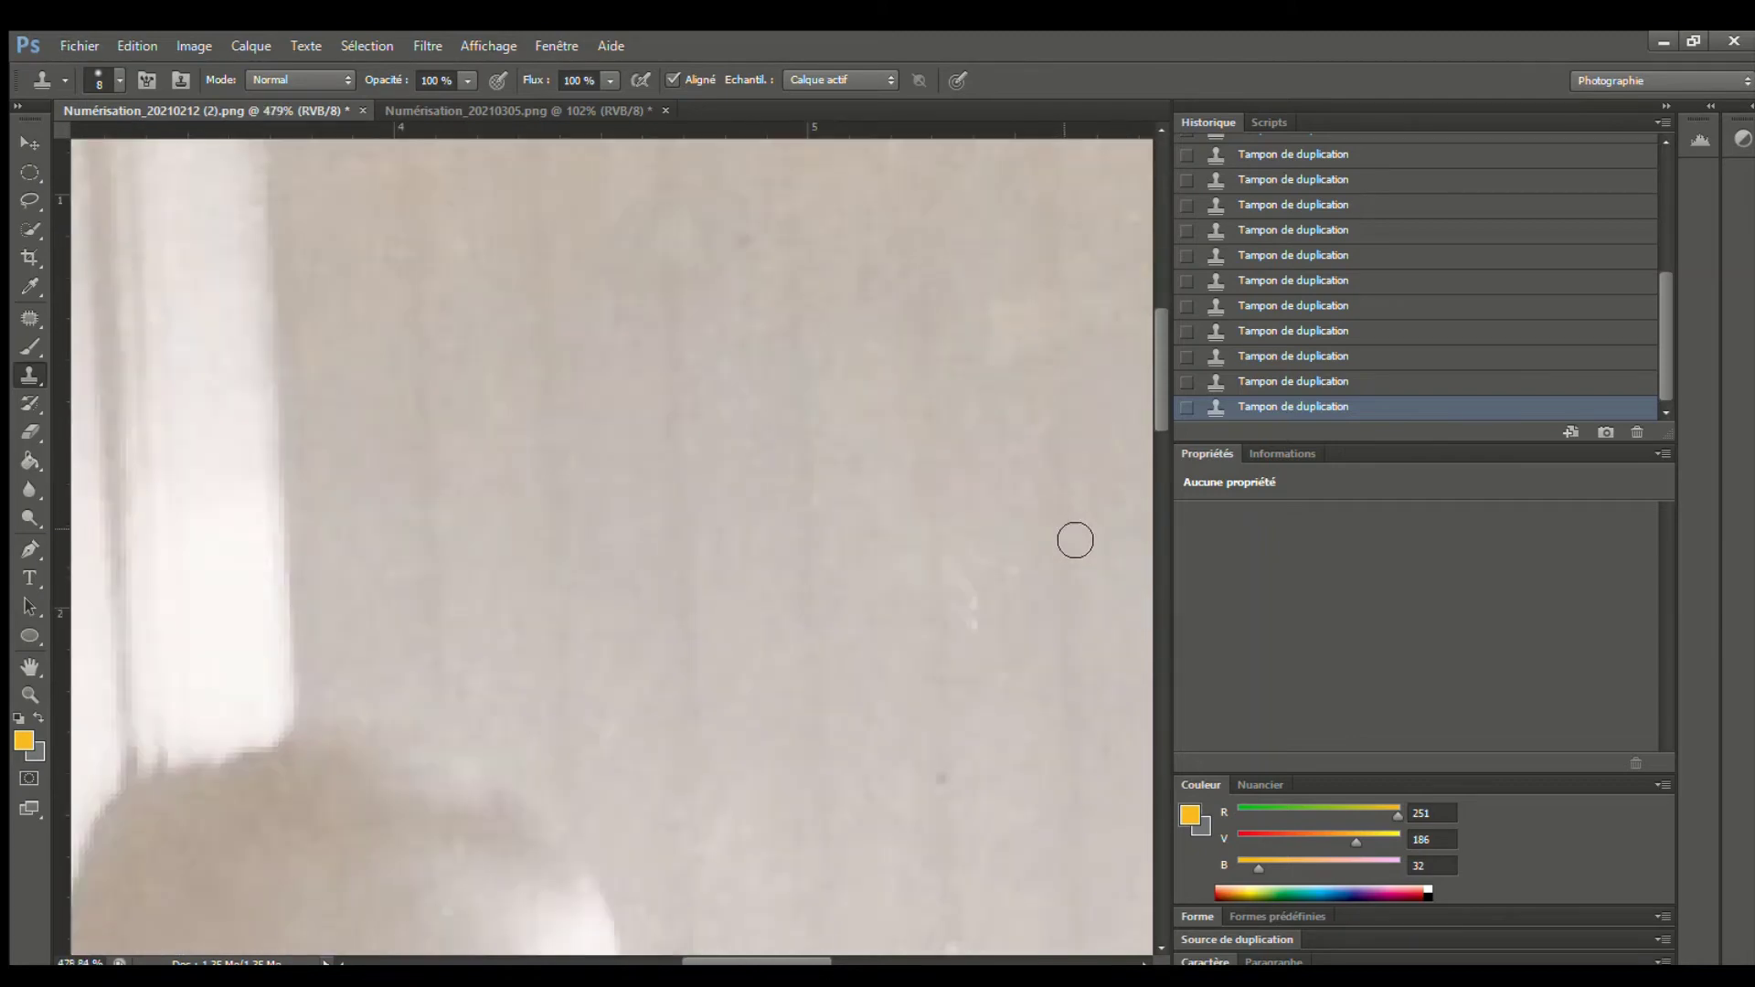
Compare the unretouched scan with the current restoration using the history states, returning to the latest Clone Stamp state
scroll(987, 618, "down", 6)
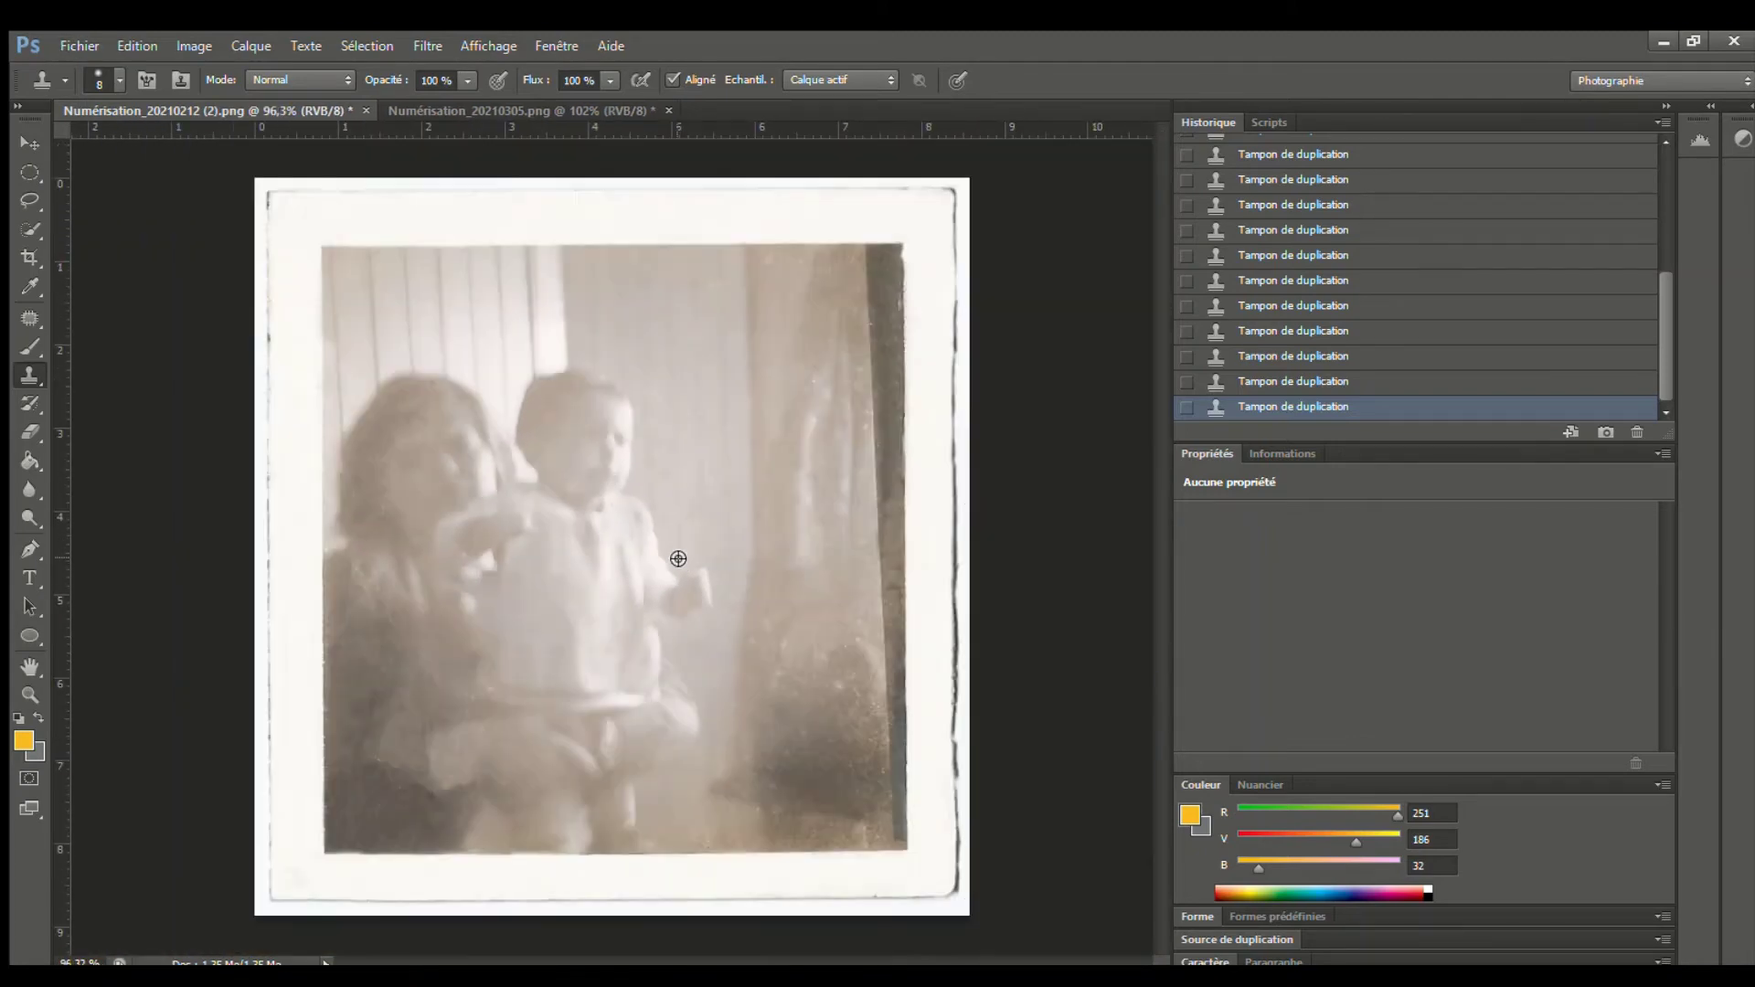
scroll(1354, 244, "up", 5)
left_click(1356, 239)
left_click(1360, 149)
scroll(1349, 356, "down", 5)
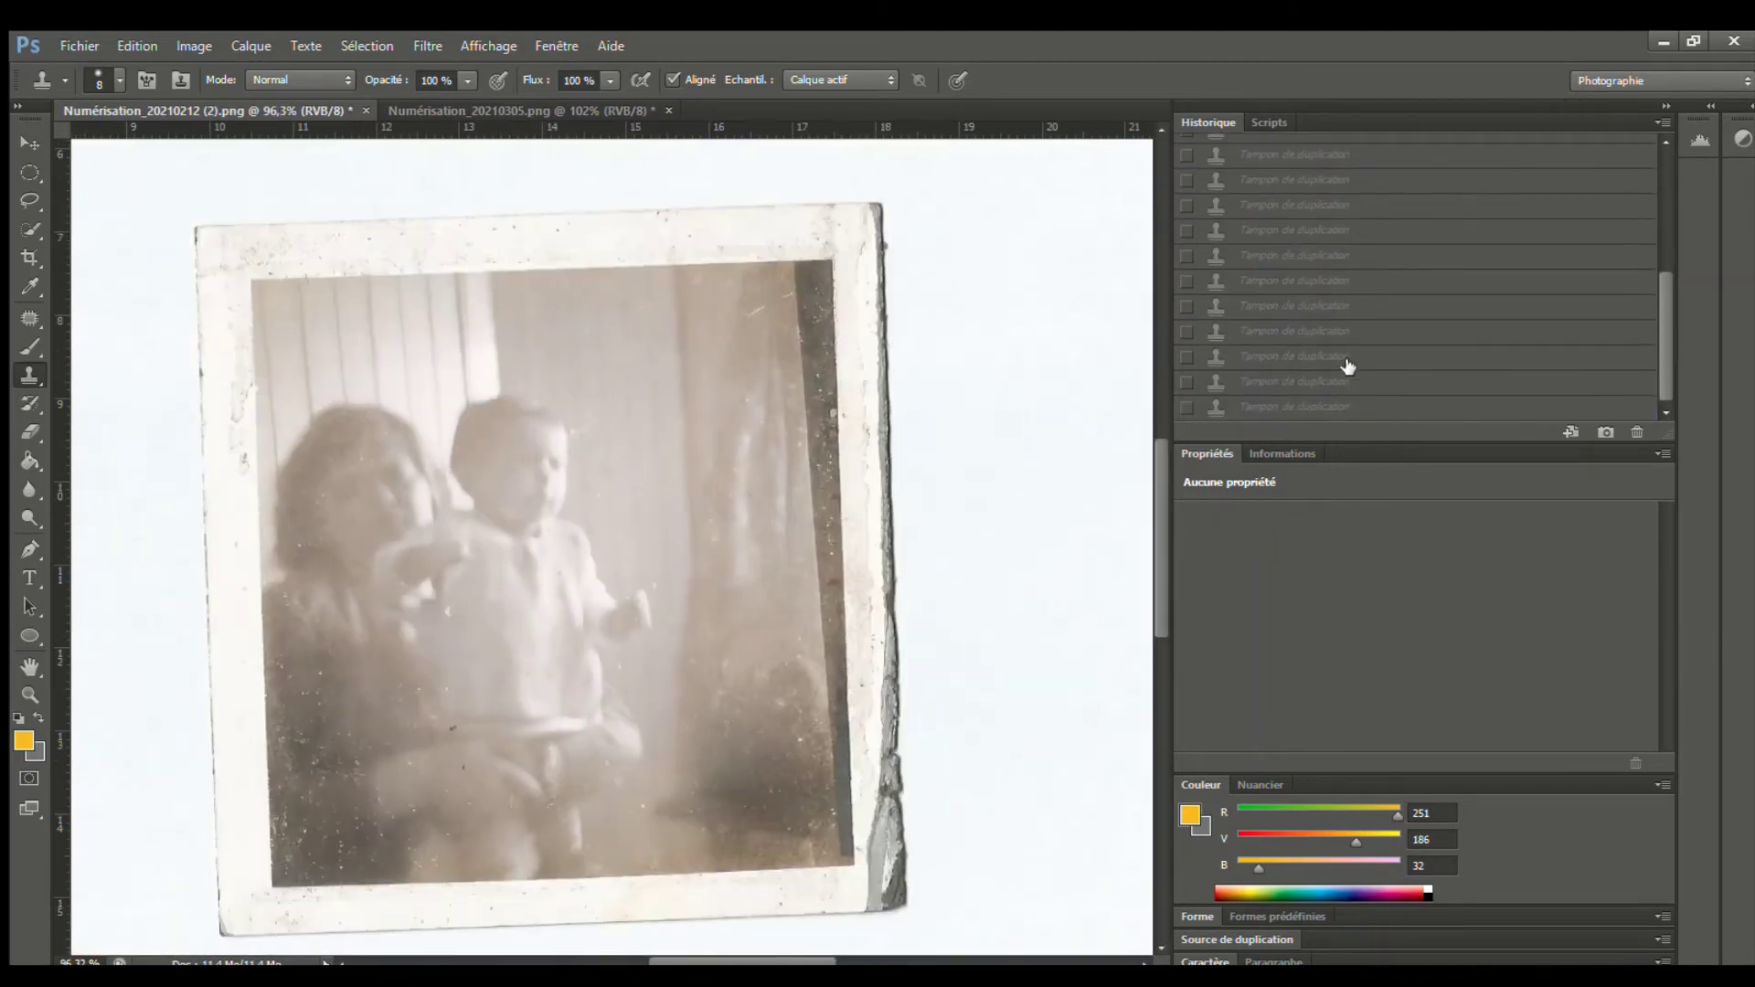
left_click(1353, 407)
Clone out the cluster of light specks on the woman's dark clothing beside the lower edge of the child's garment
scroll(596, 619, "up", 10)
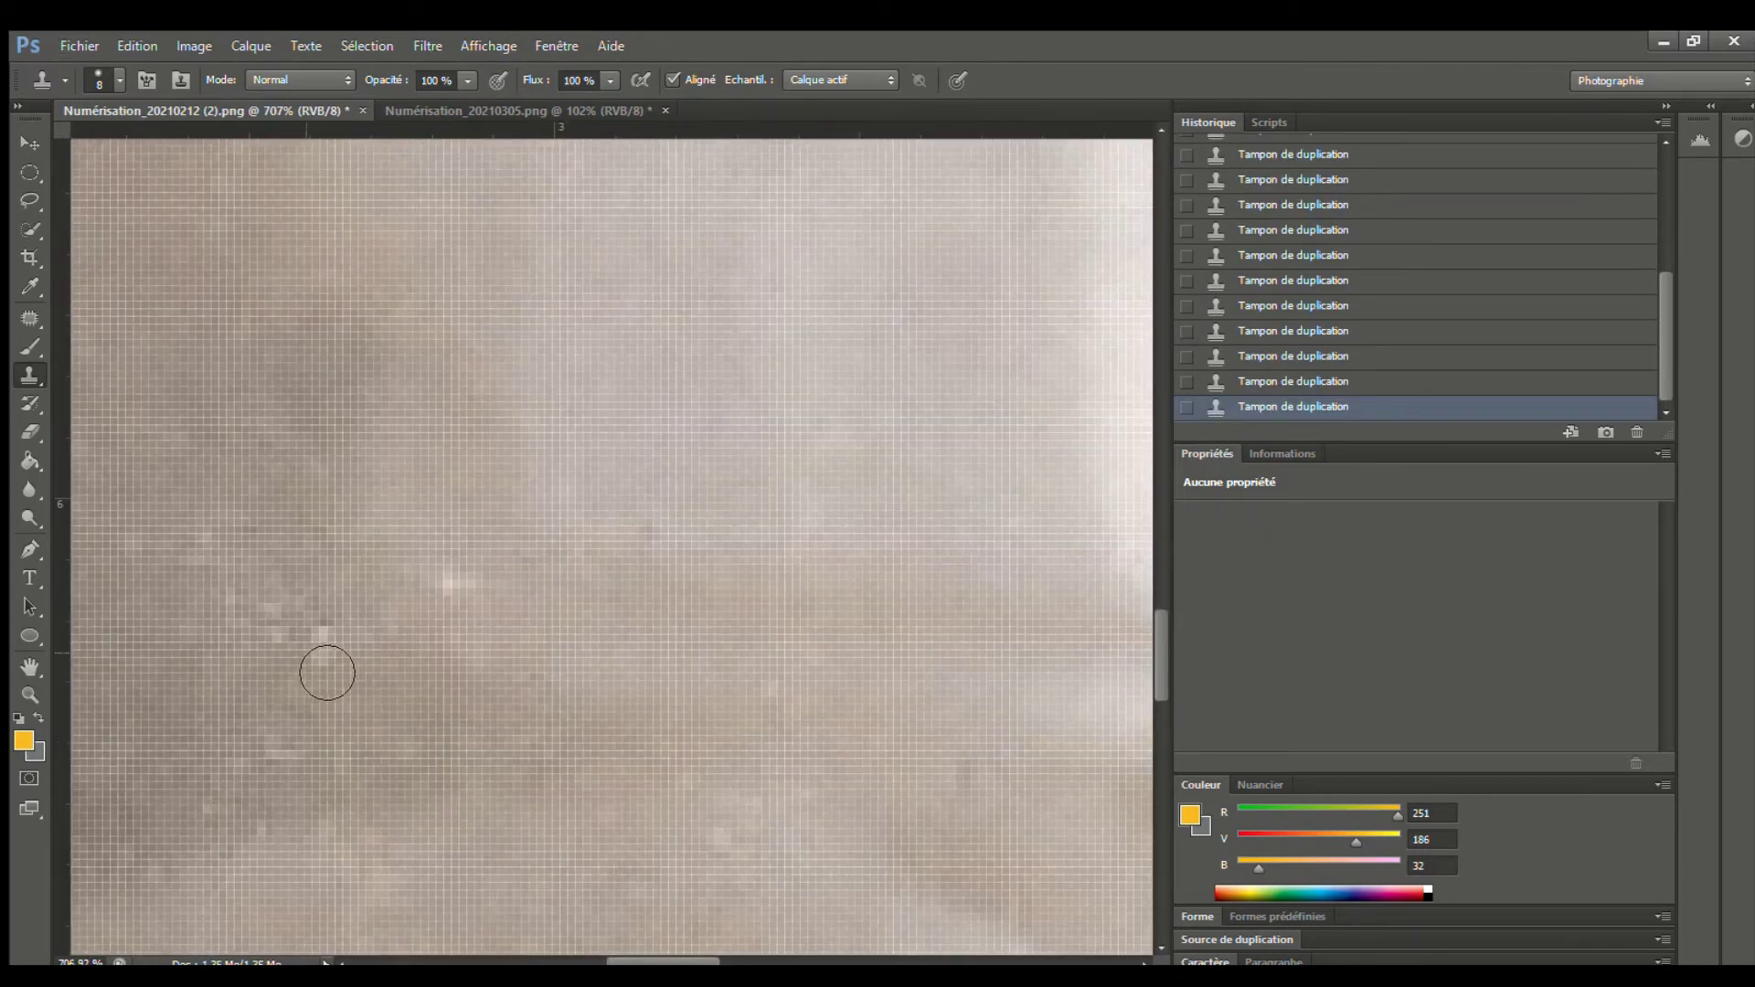
left_click(388, 599, "alt")
left_click(455, 584)
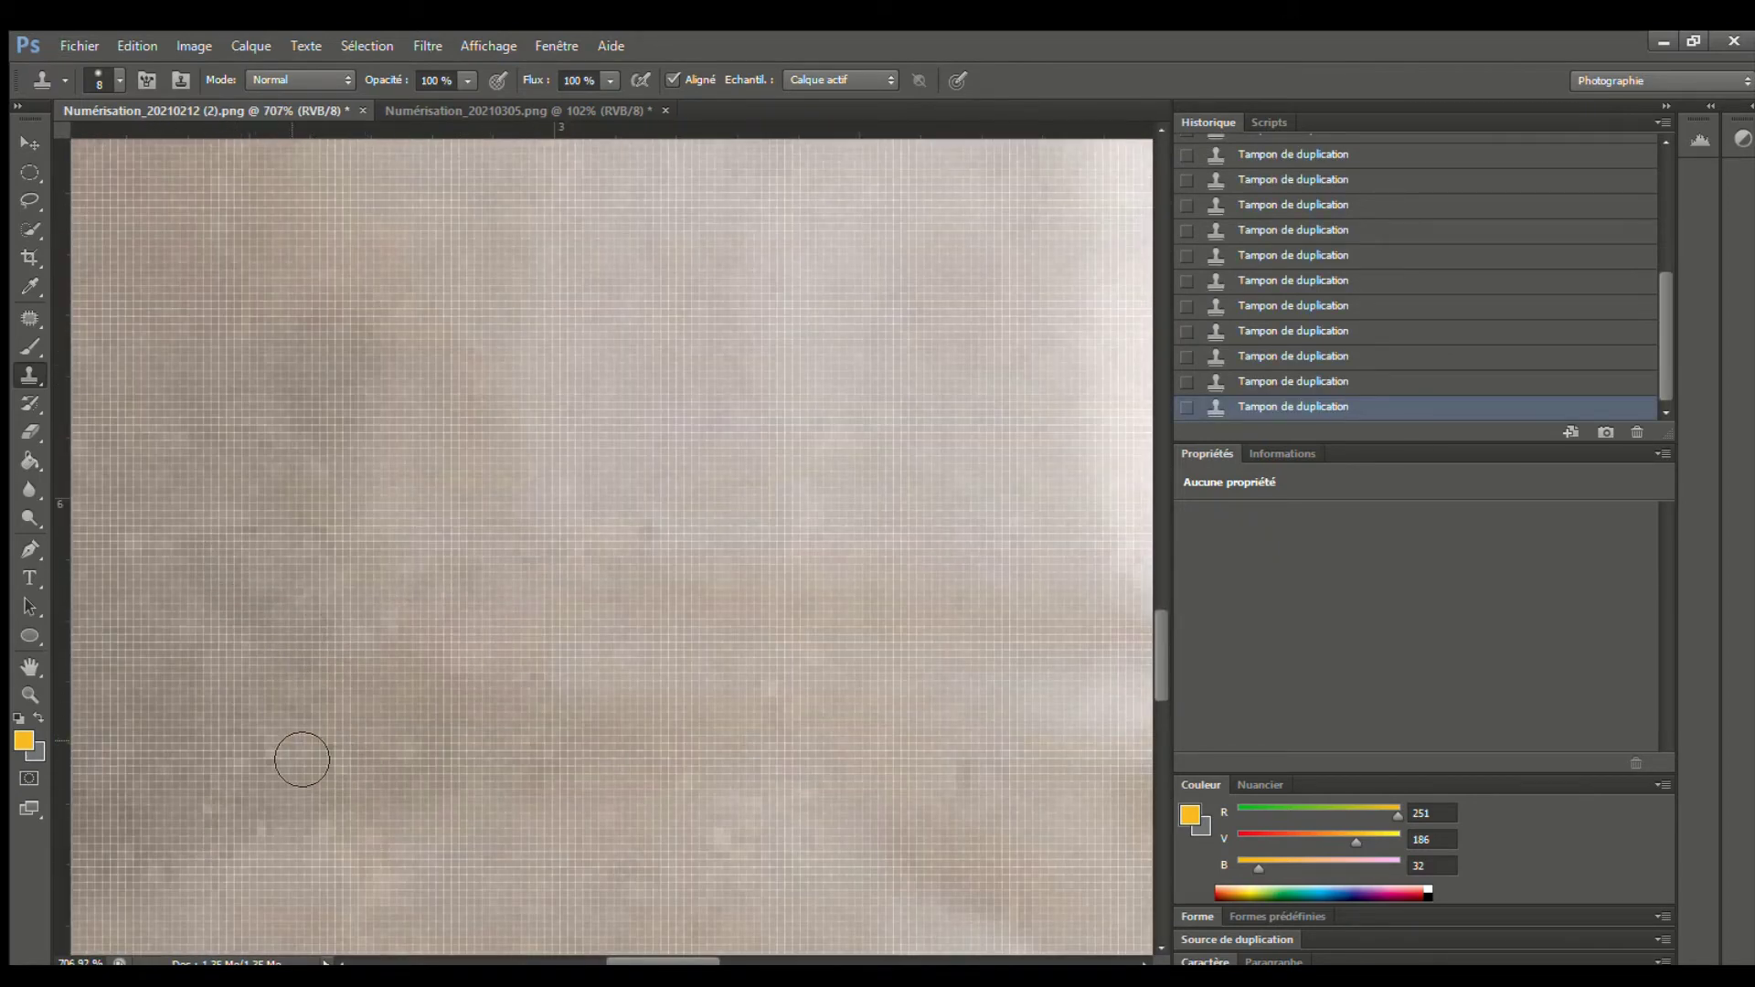
scroll(300, 748, "down", 3)
Clone out the bright specks in the middle of the brown curtain area beside the dark vertical strip
scroll(870, 749, "up", 7)
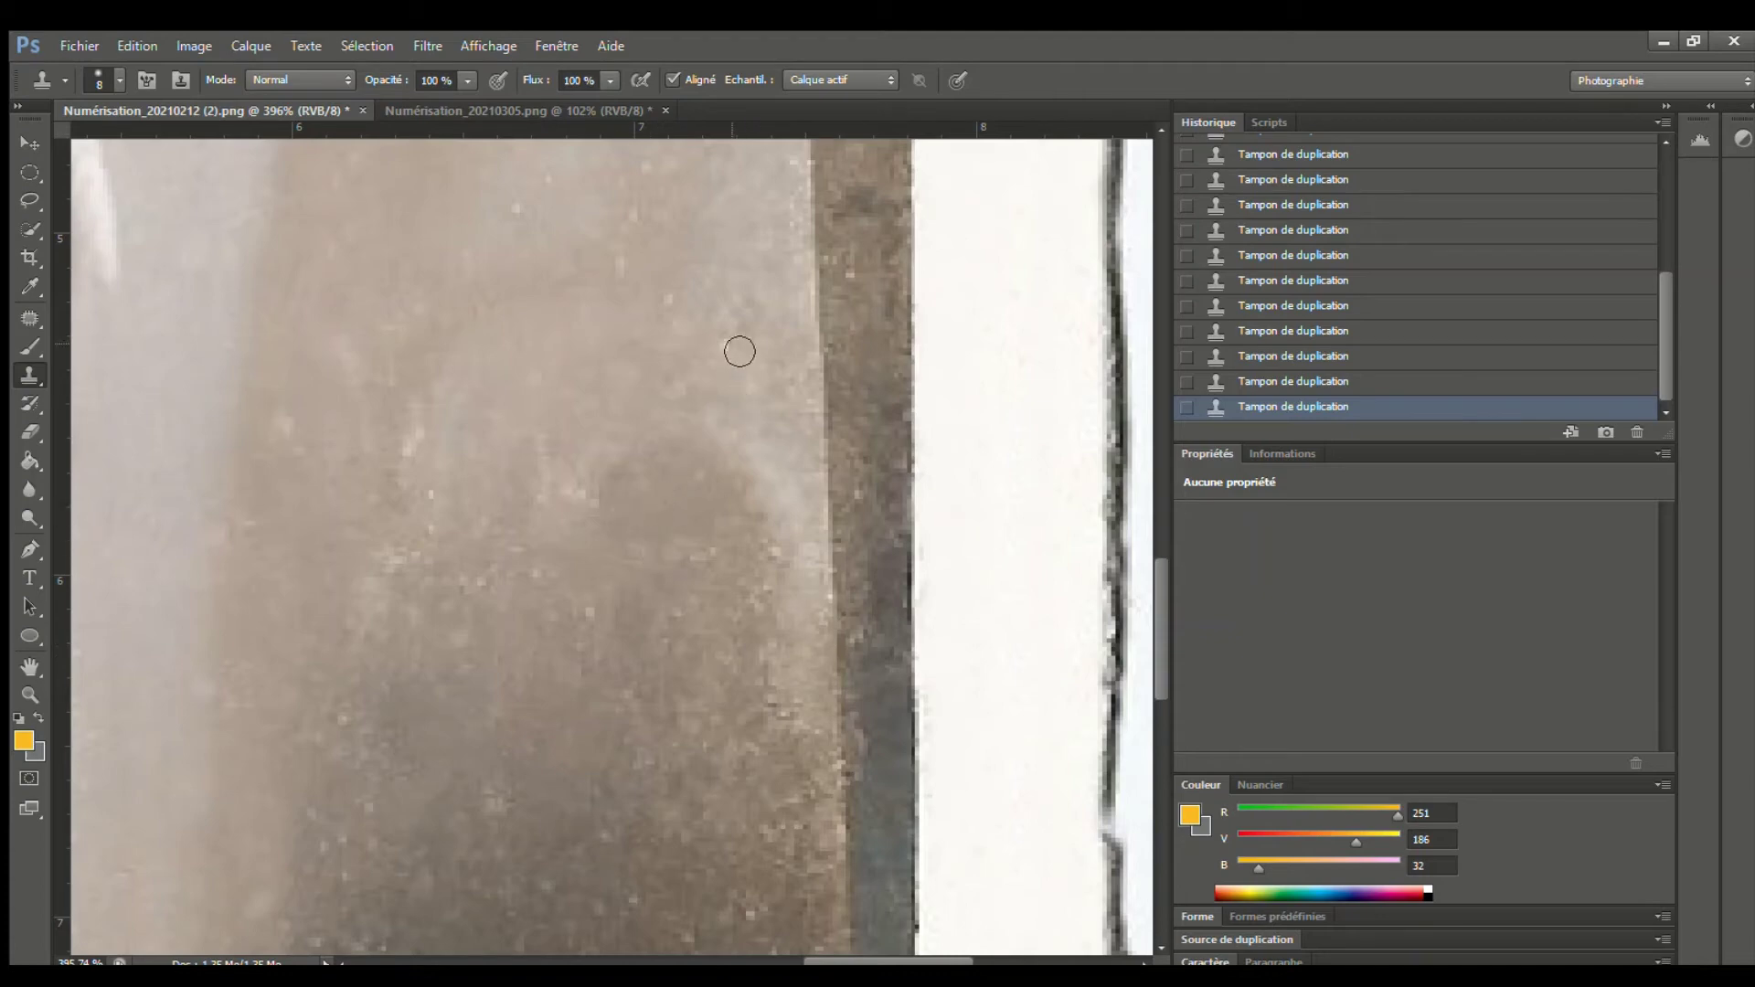
scroll(457, 402, "down", 1, "alt")
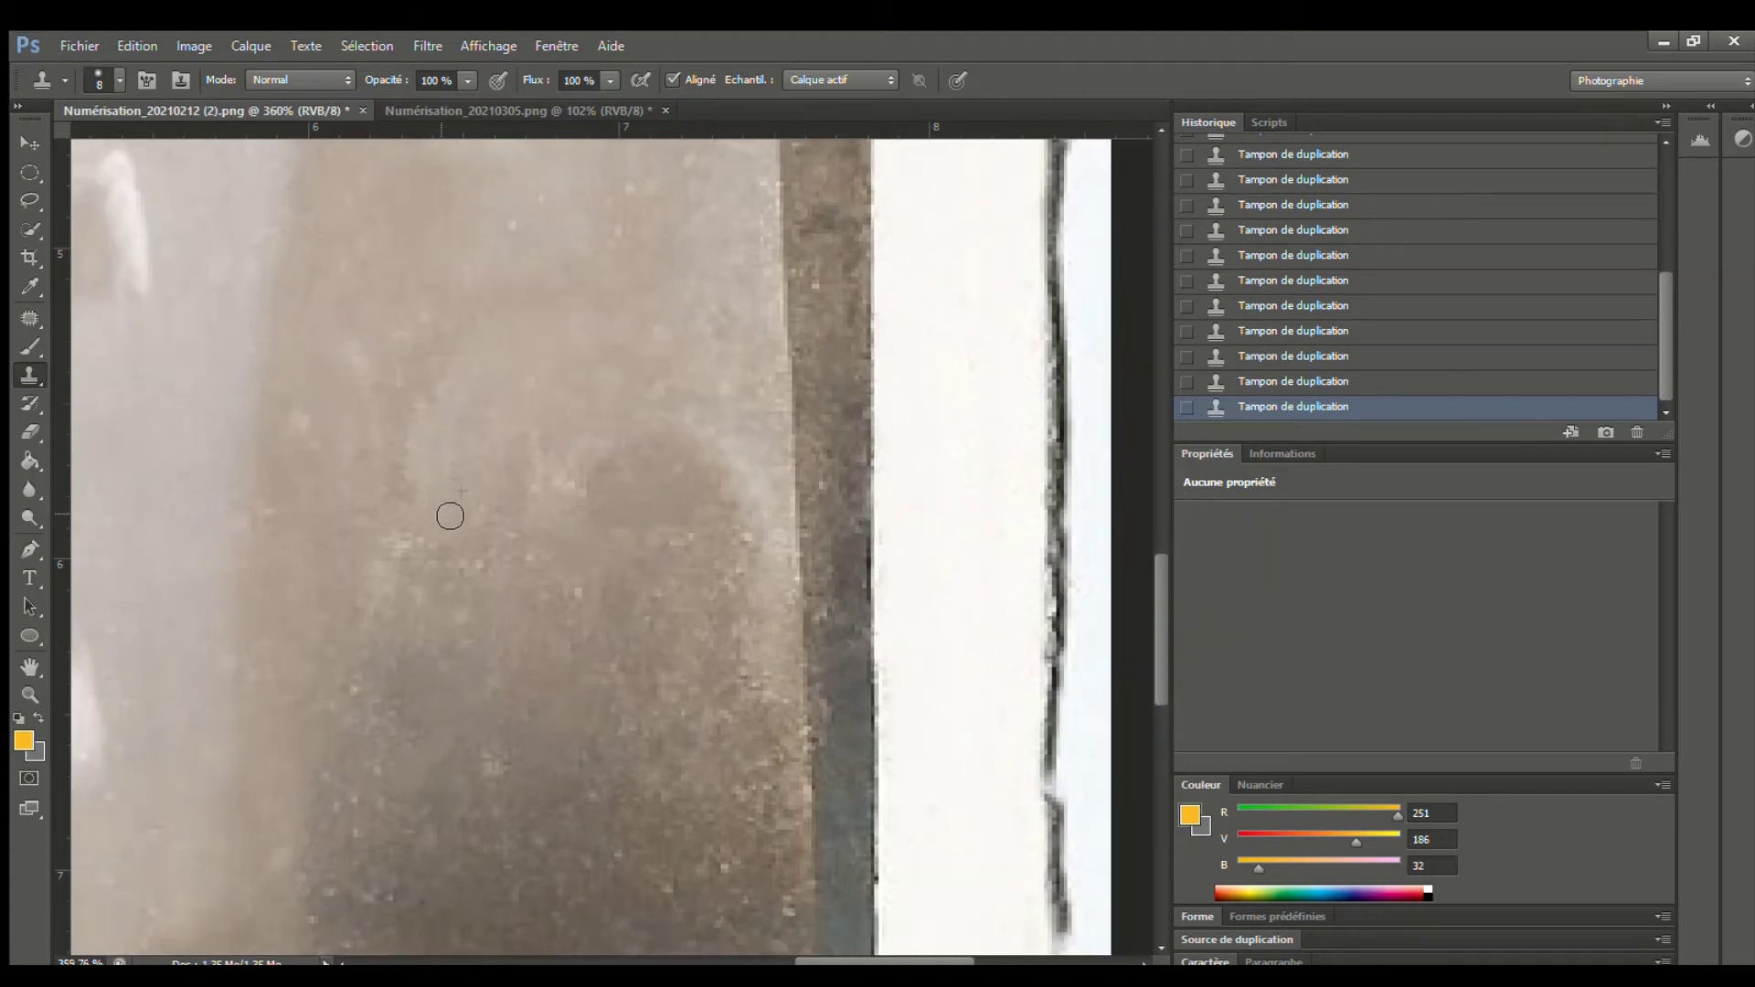
scroll(450, 516, "down", 6, "alt")
Clean up the dark marks along the print's left edge and upper-left corner, enlarging the clone brush to 14
scroll(207, 365, "up", 7, "alt")
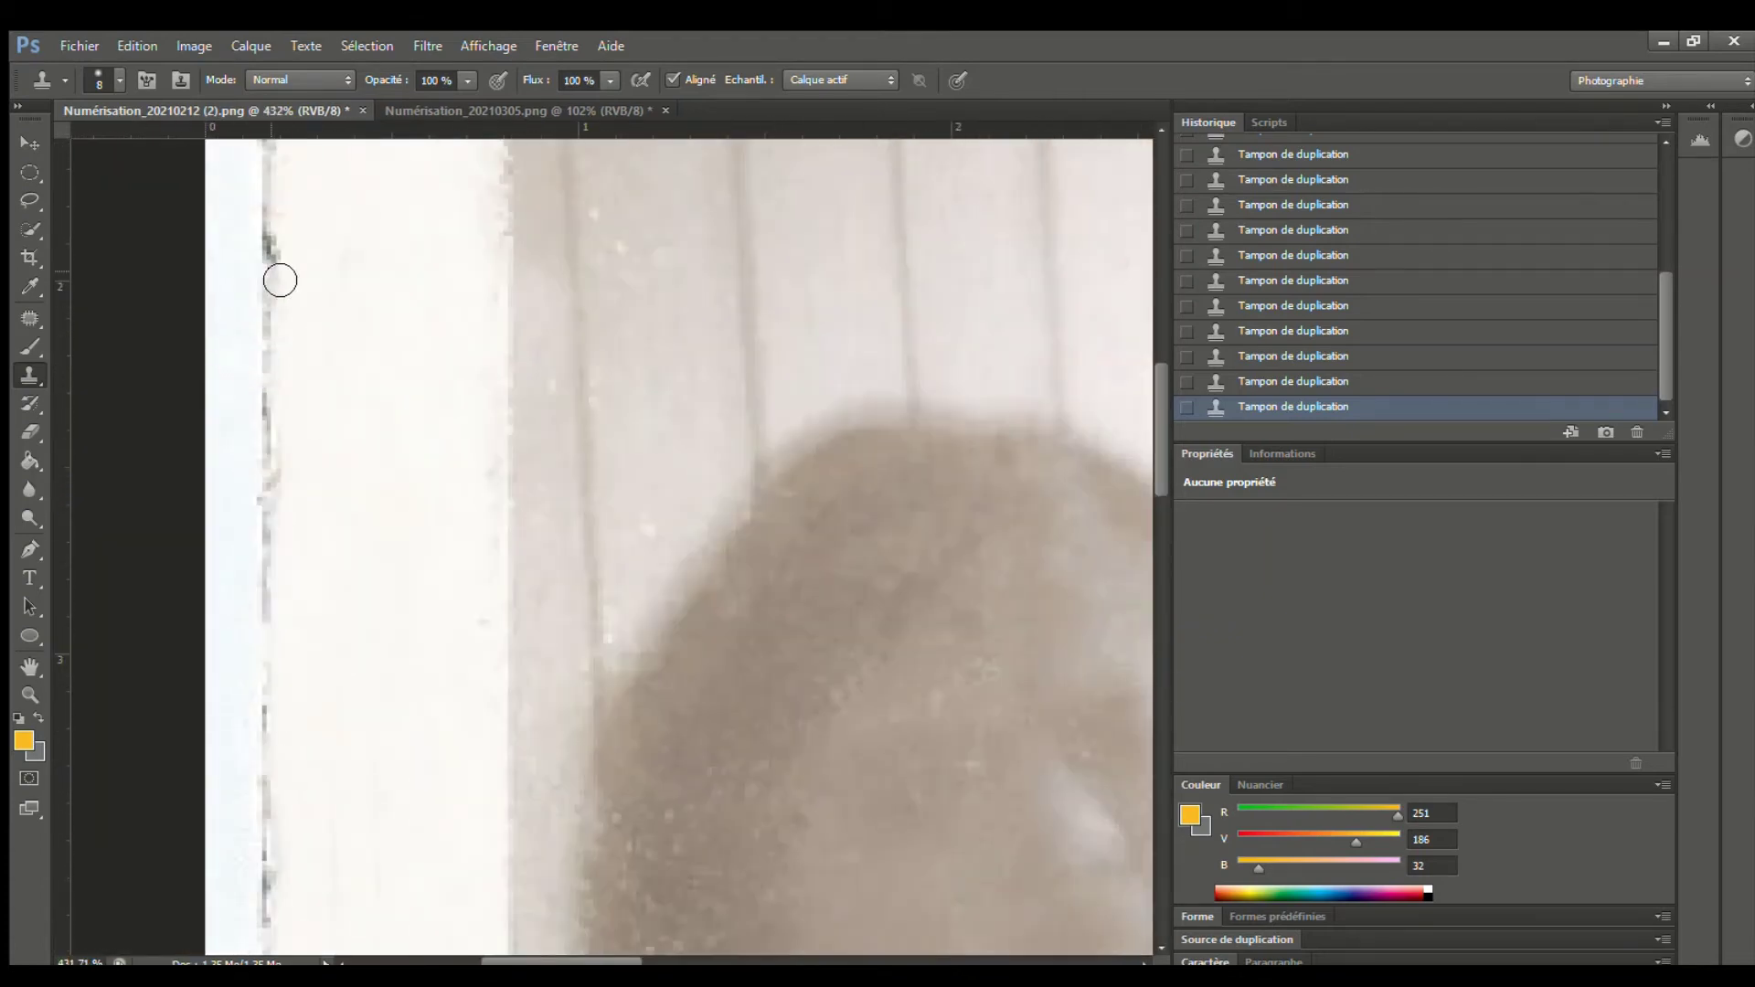
scroll(802, 487, "down", 9, "alt")
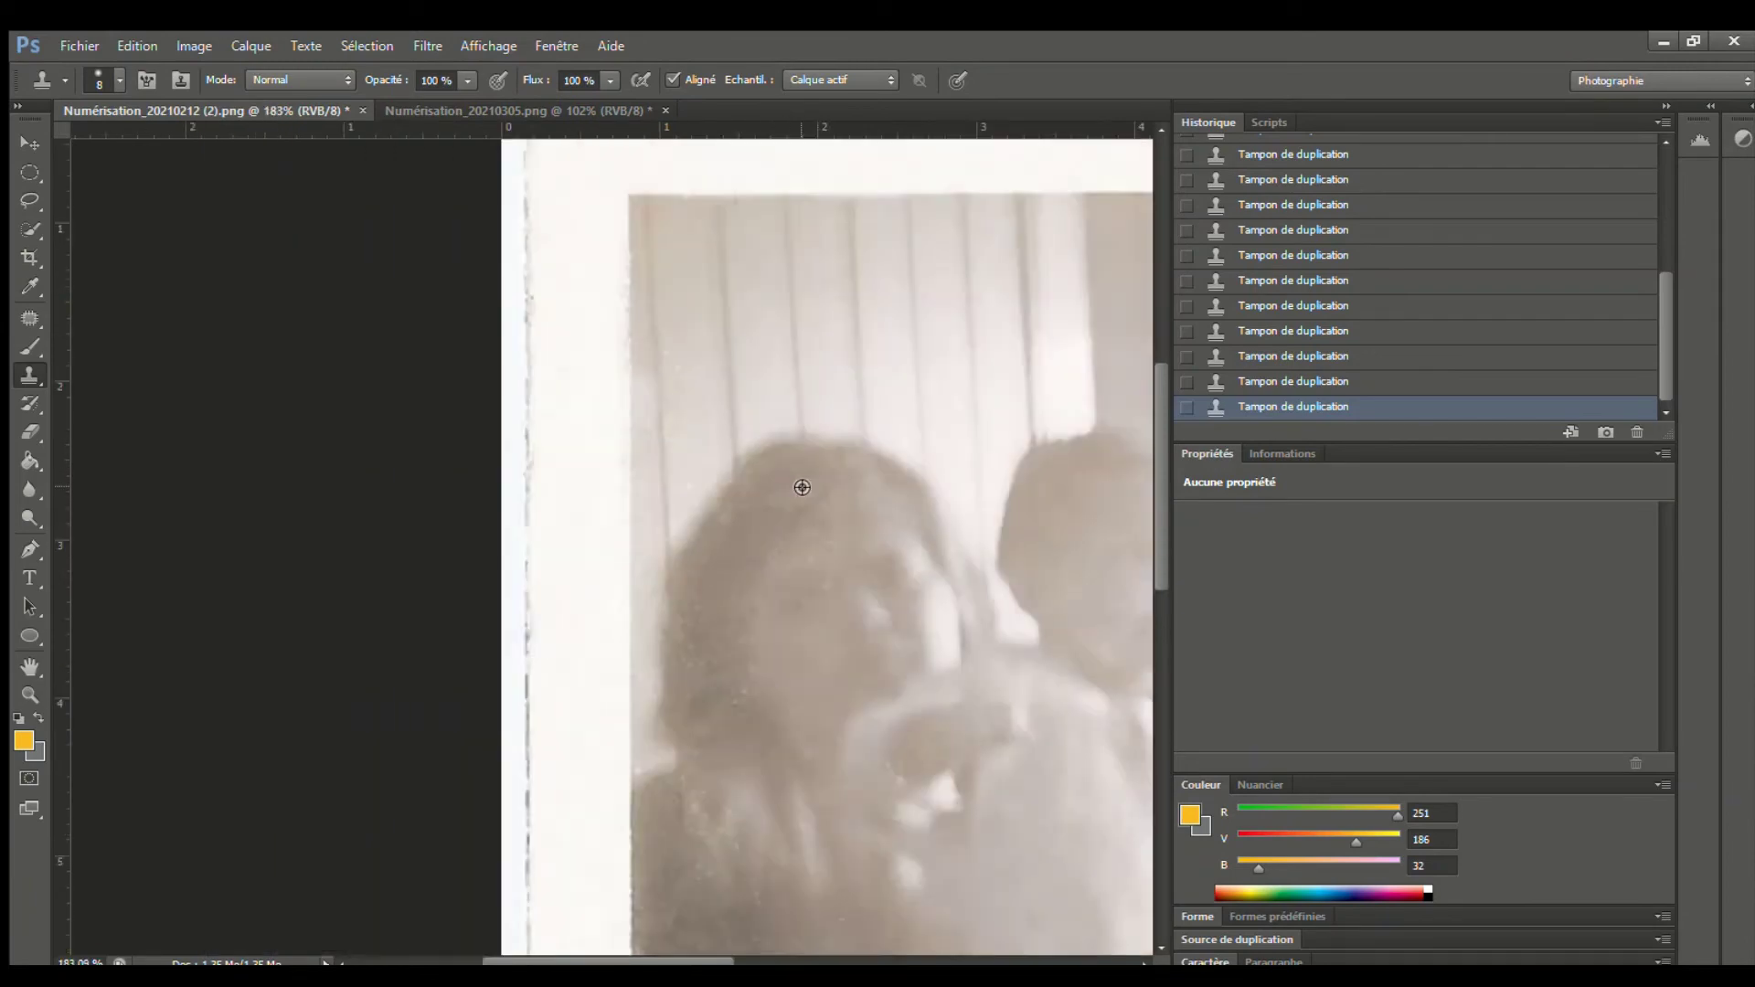
scroll(802, 487, "down", 6, "alt")
scroll(270, 192, "up", 10, "alt")
key("bracketright")
key("bracketright")
key("bracketright")
key("bracketright")
key("bracketright")
key("bracketright")
left_click_drag(223, 298, 224, 257)
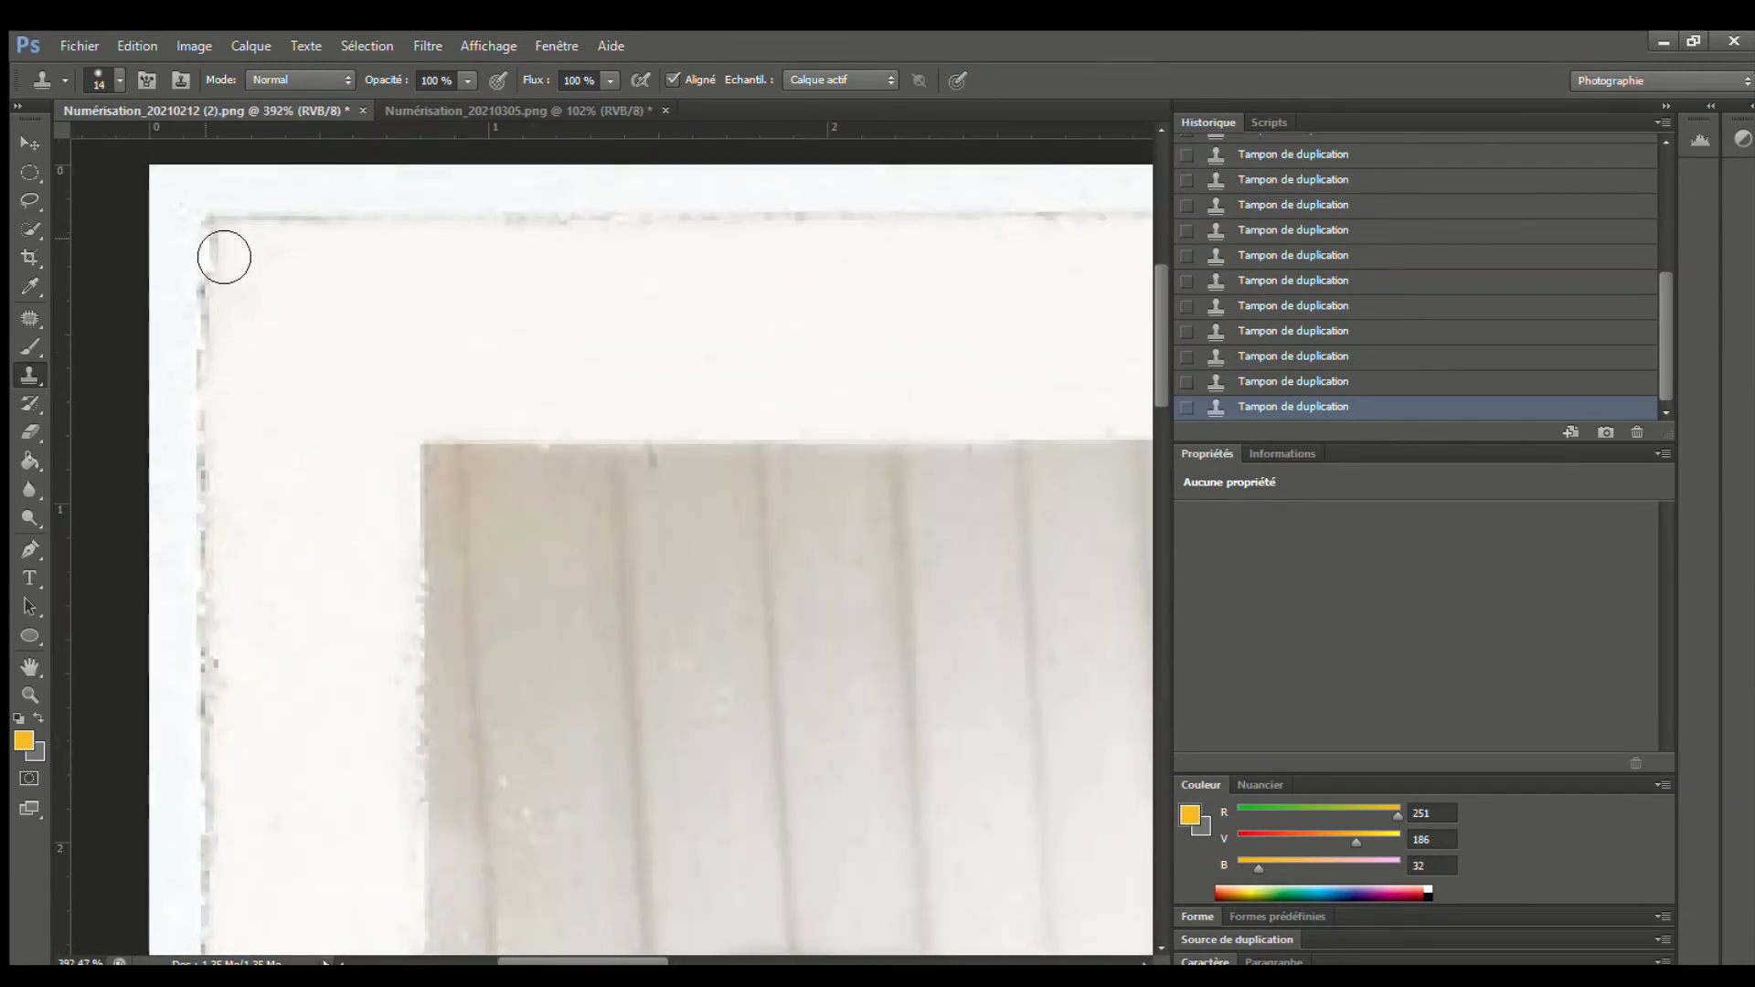
scroll(638, 443, "down", 8, "alt")
scroll(924, 576, "up", 3, "alt")
scroll(1046, 415, "down", 1, "alt")
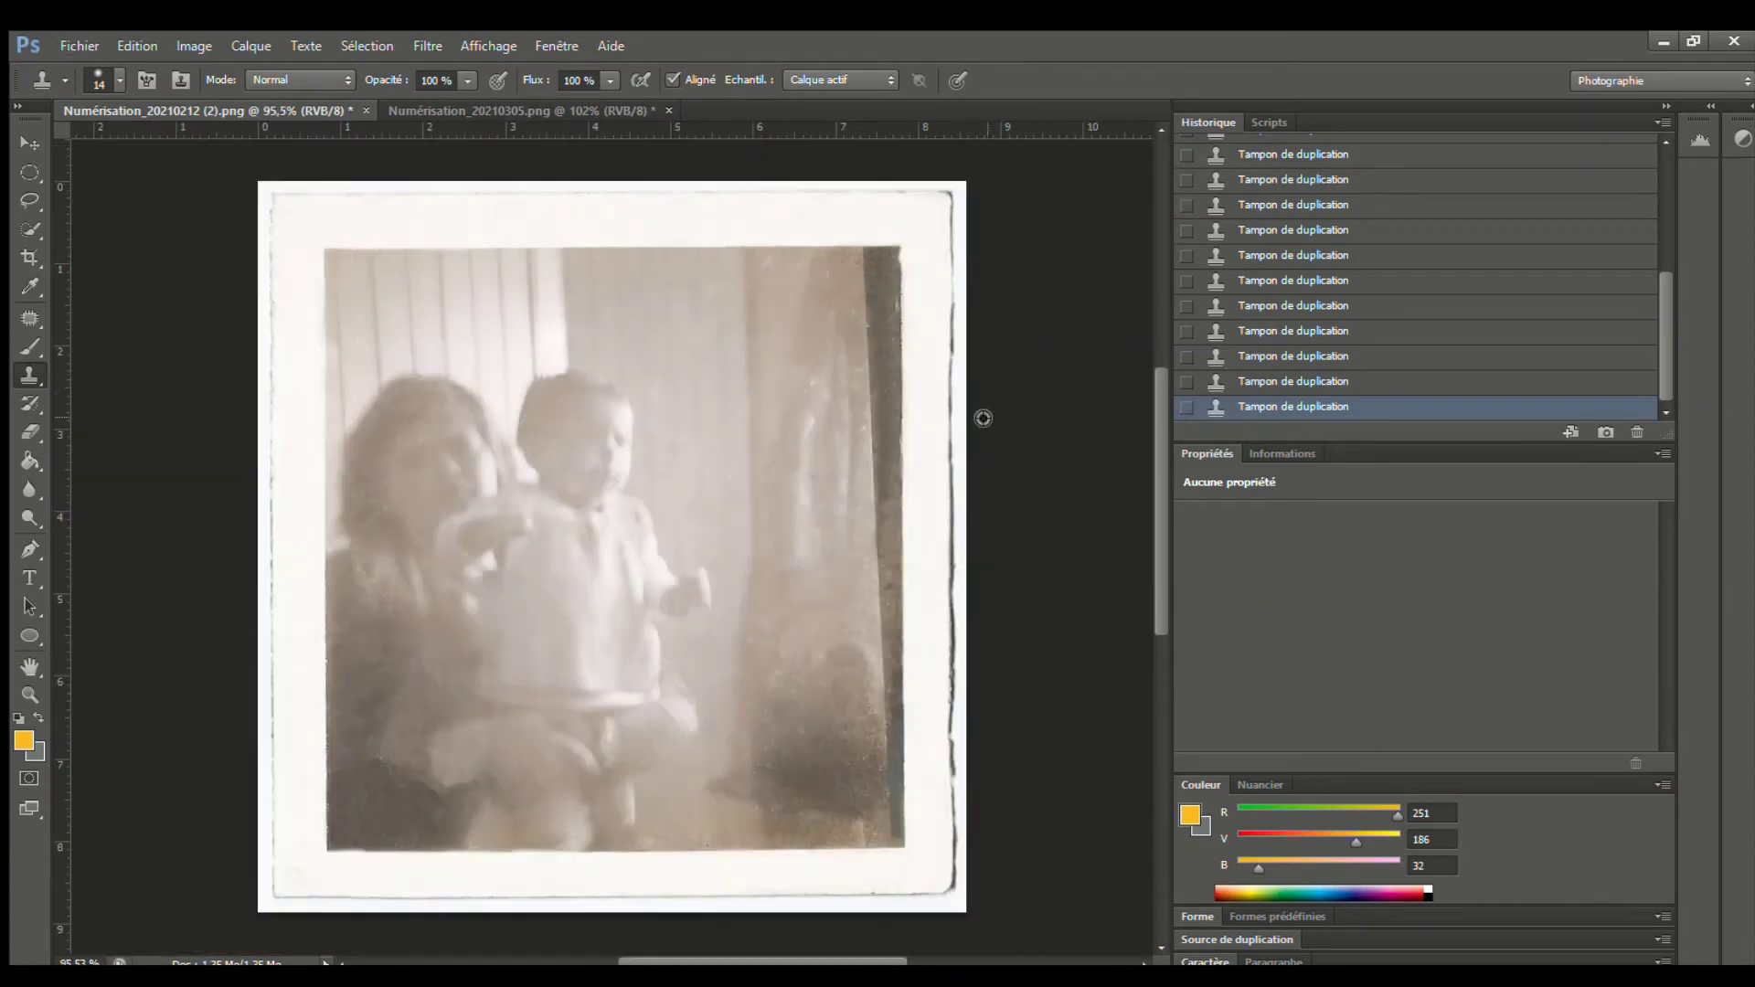
Clone out the light specks on the dark vertical strip and on the curtain beside it, resampling each area
scroll(855, 434, "up", 3, "alt")
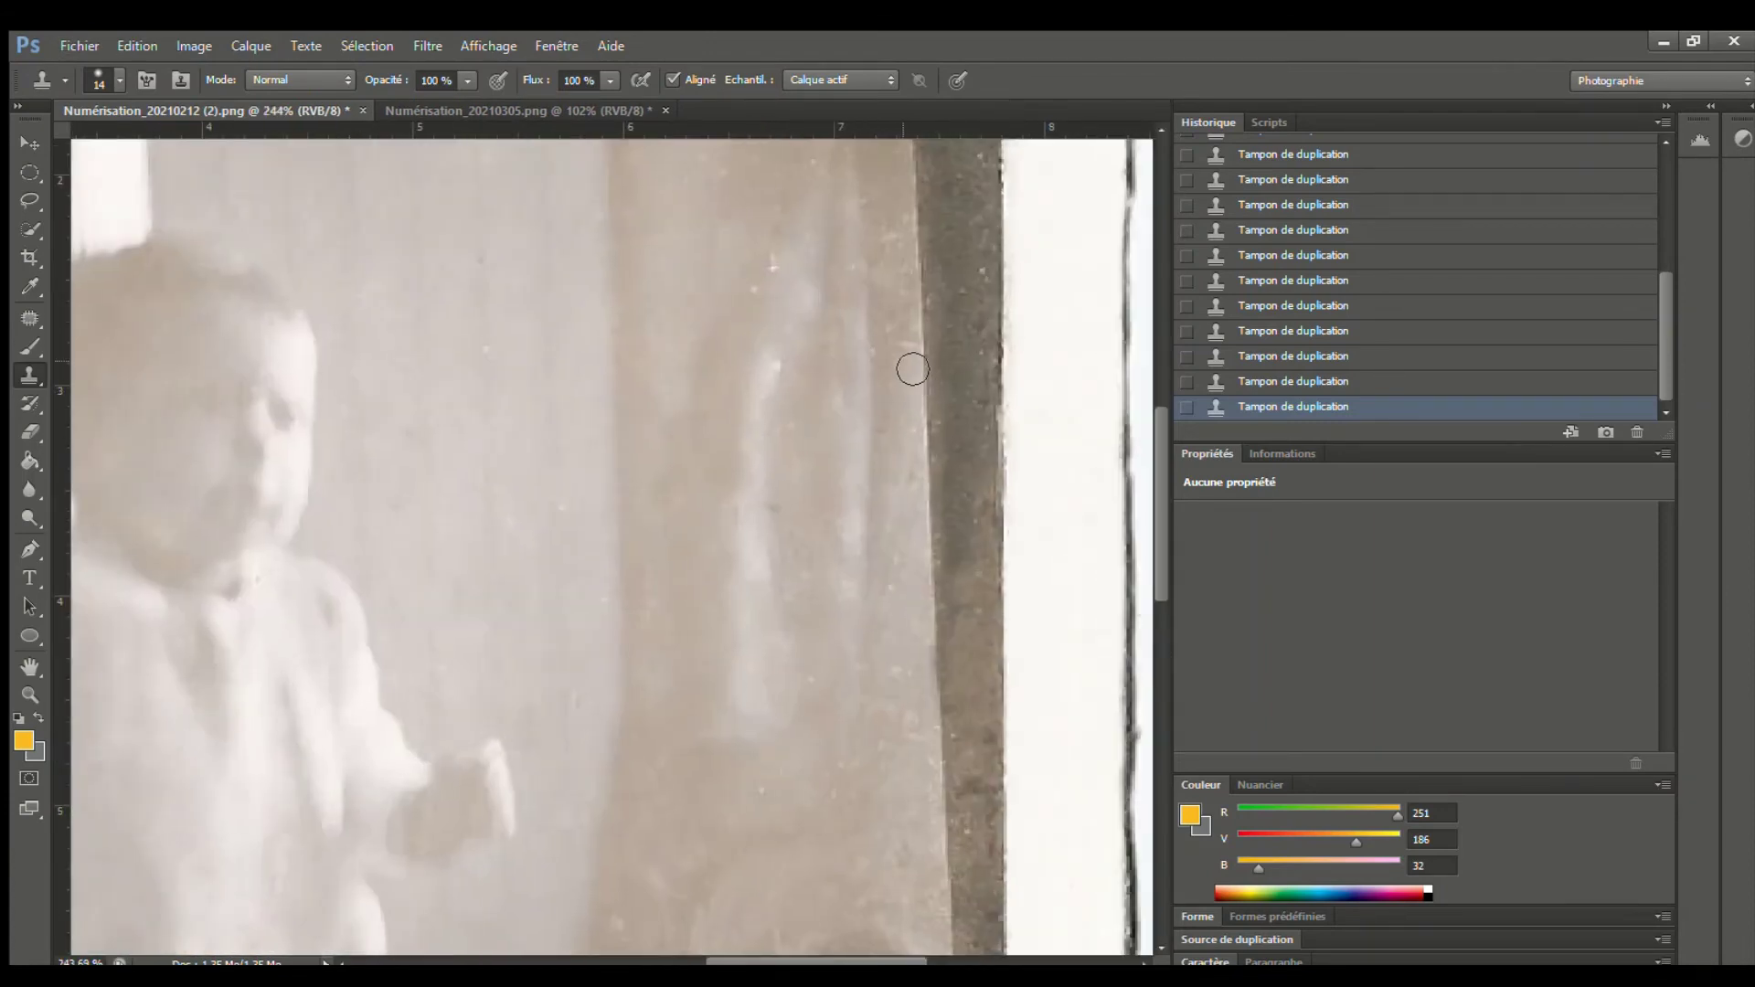
key("alt")
left_click(957, 283, "alt")
left_click(963, 556)
left_click(894, 616, "alt")
left_click_drag(903, 578, 906, 565)
scroll(835, 713, "down", 3)
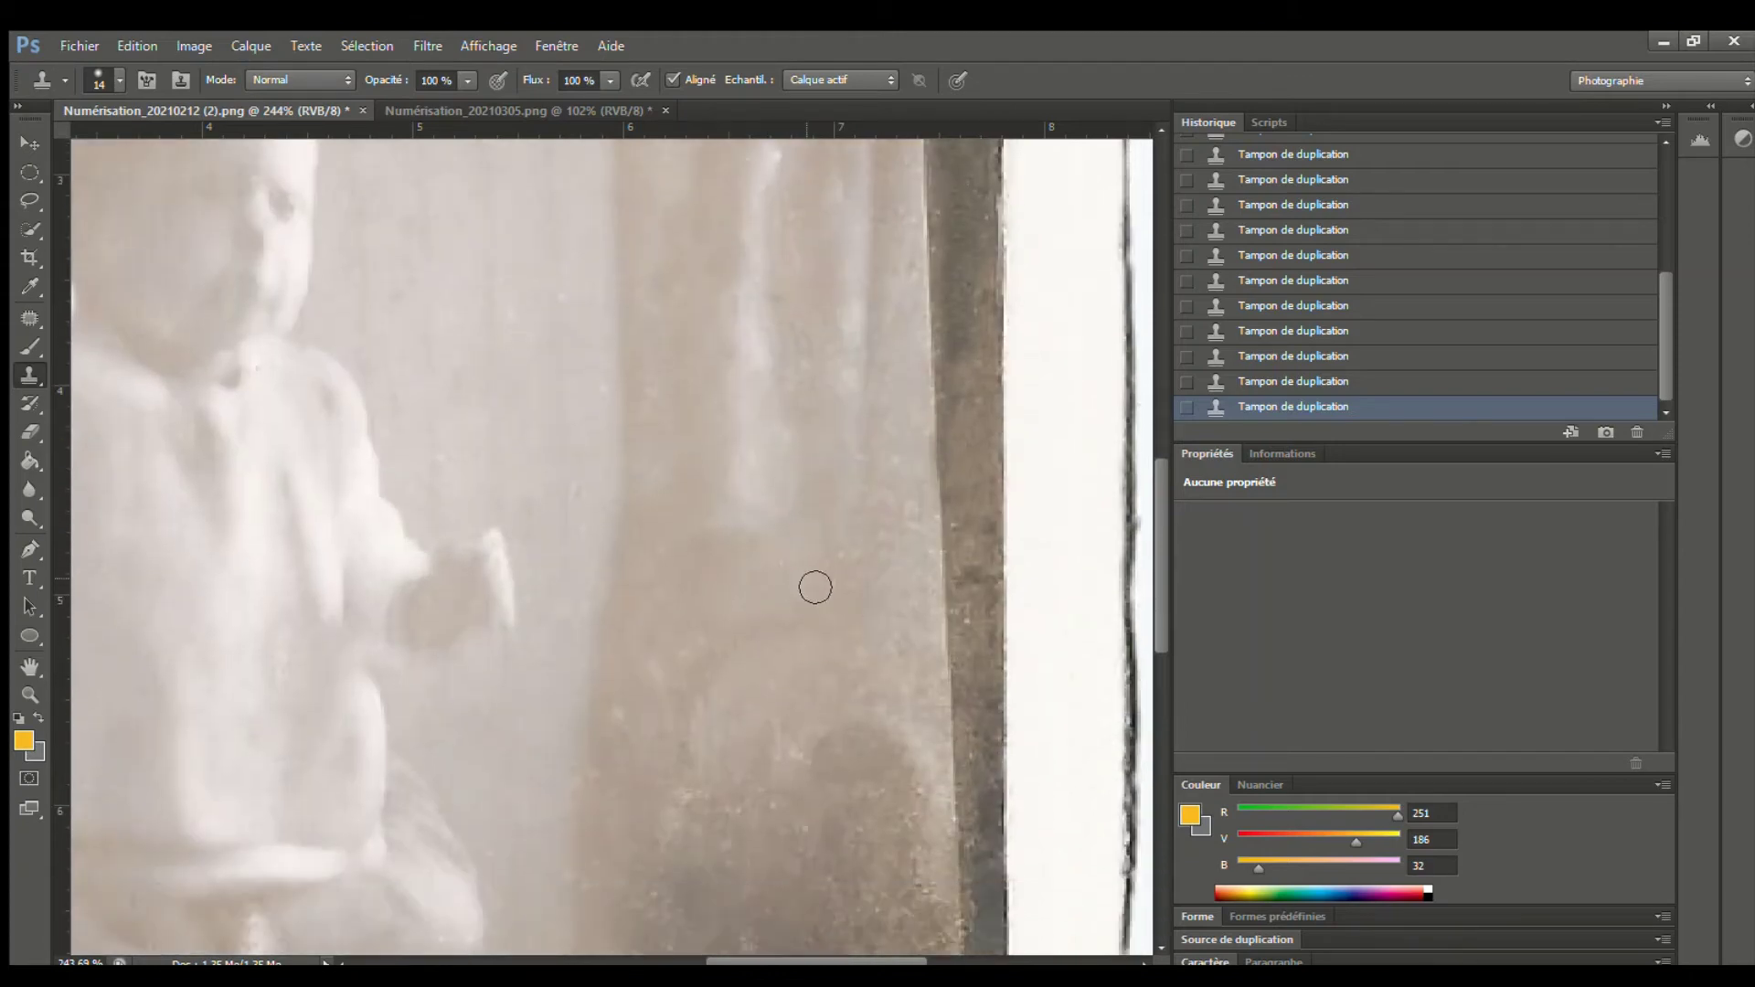
Clone over the light stain in the photo's lower-right corner, sampling the darker brown area nearby
scroll(842, 594, "down", 5)
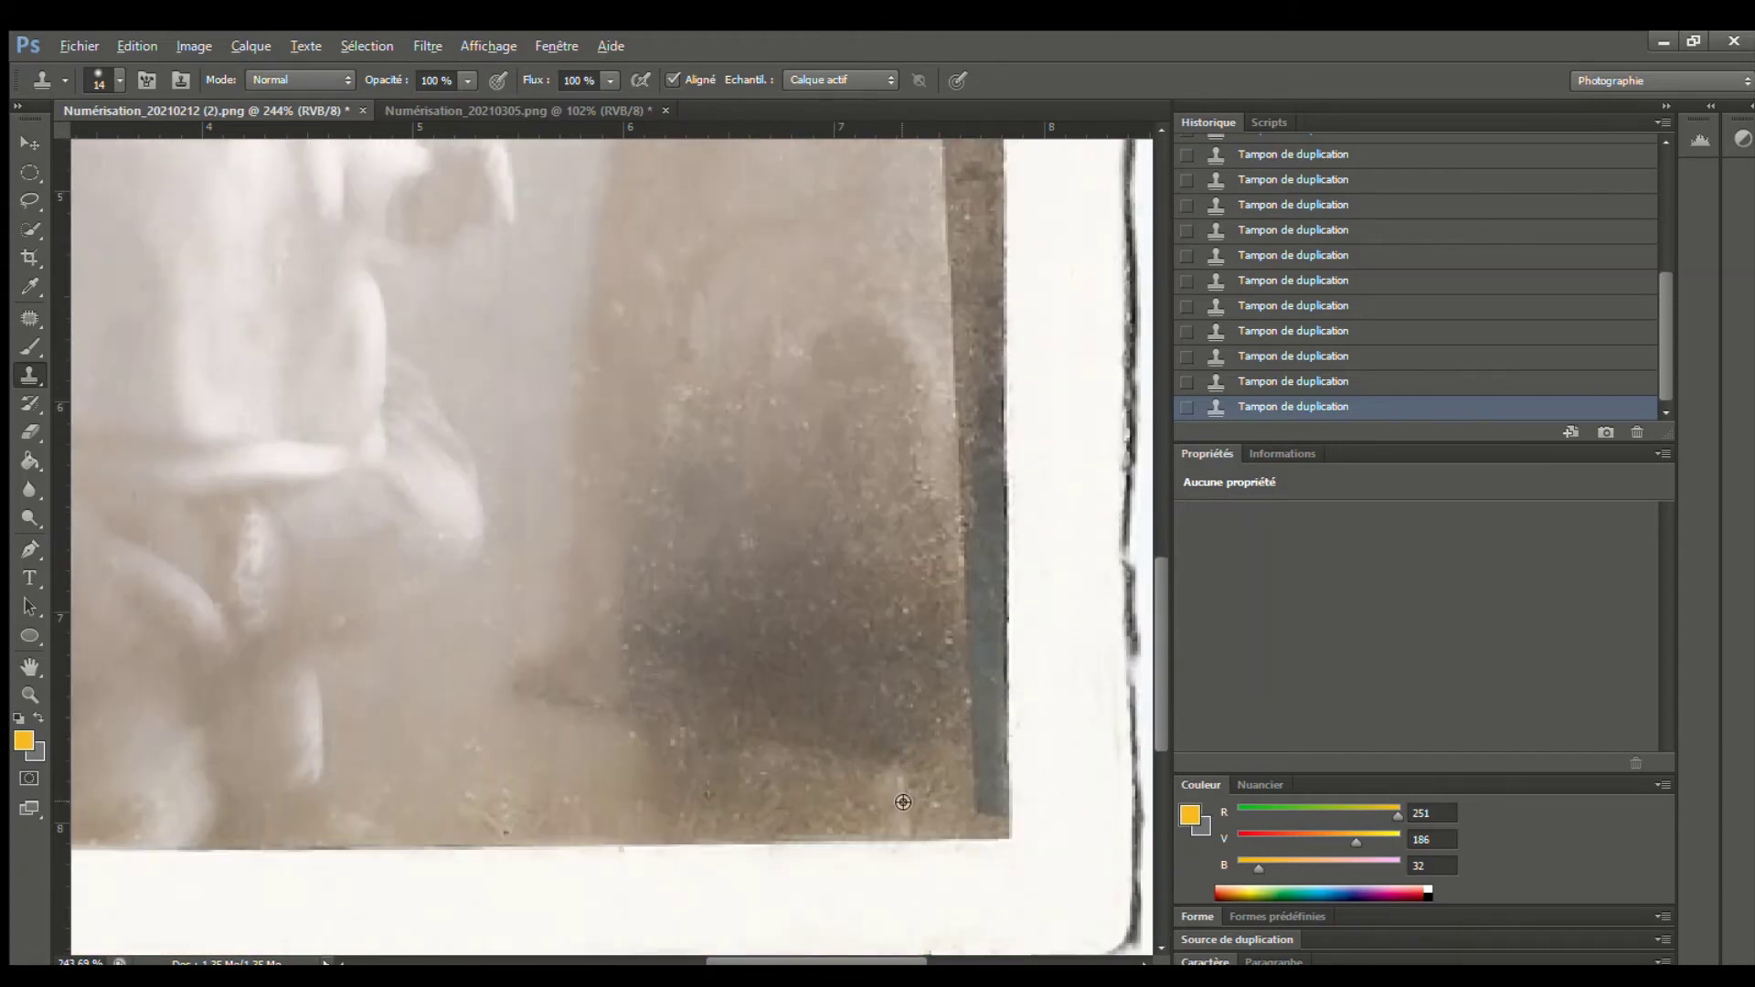
key("alt")
left_click(846, 785, "alt")
mouse_move(904, 822)
left_mouse_down()
mouse_move(934, 817)
mouse_move(936, 776)
left_mouse_up()
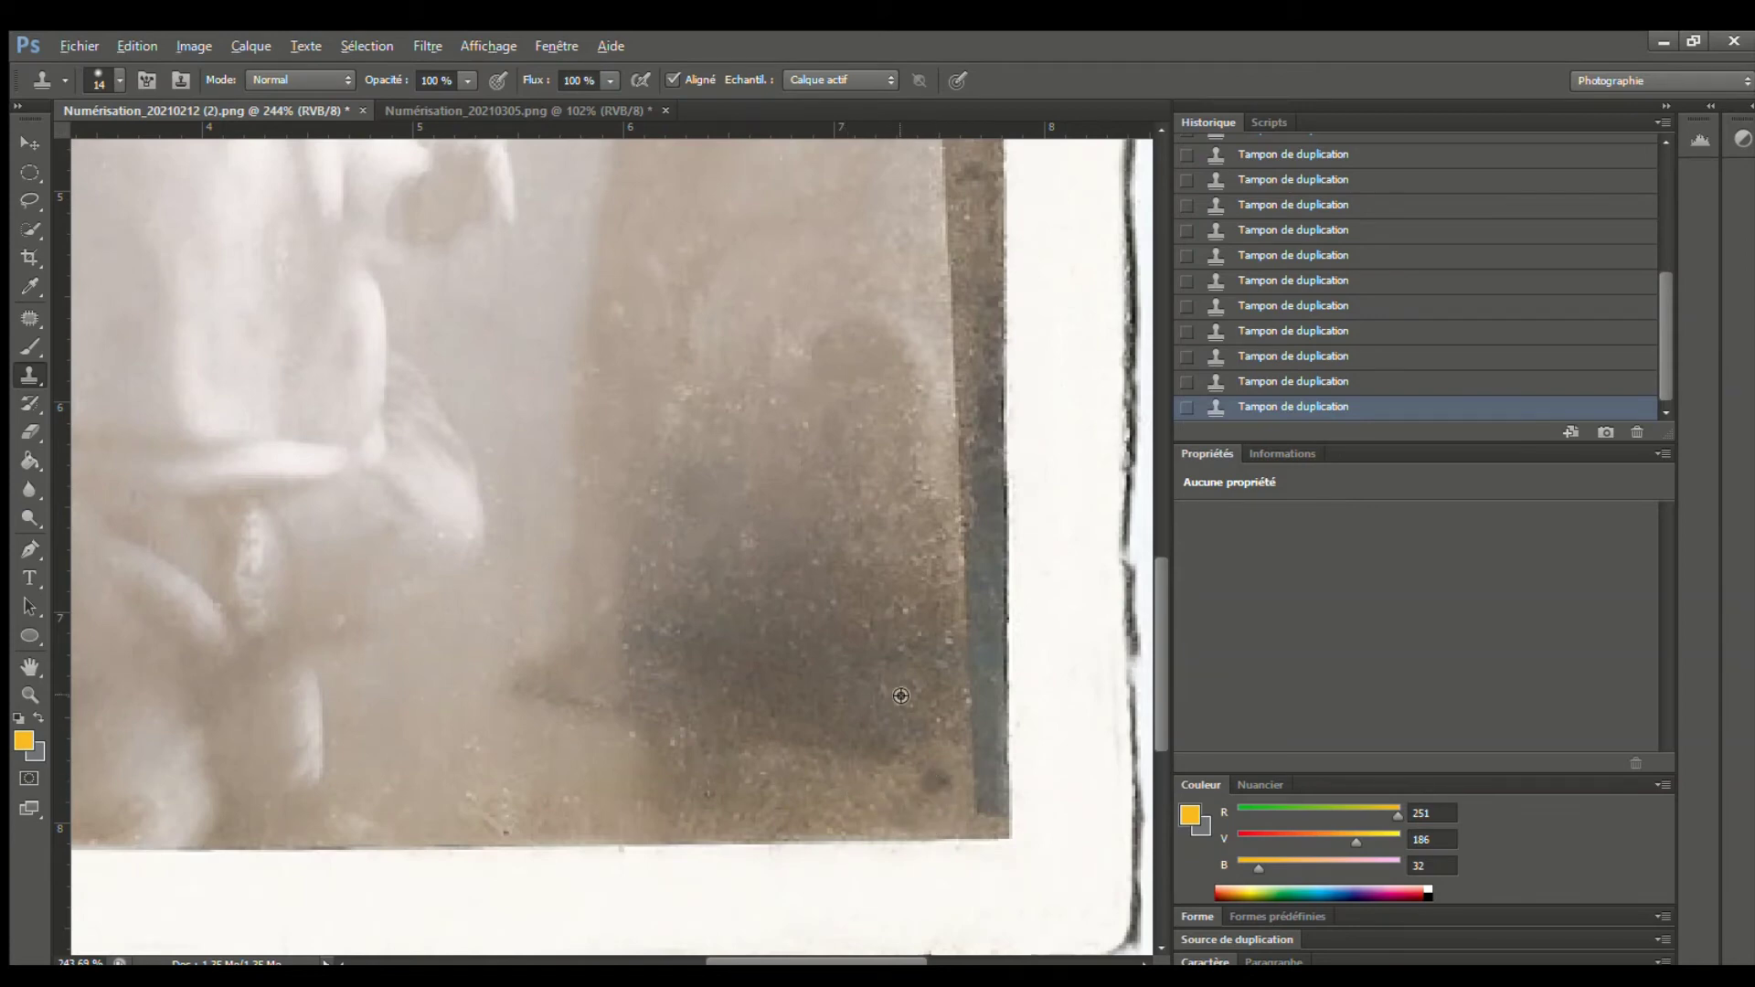
left_click(901, 695, "alt")
Clone out the yellowish specks and dark dots along the photo's bottom edge between the child's legs and the dark shadow
left_click(590, 774, "alt")
left_click_drag(633, 739, 640, 764)
left_click(427, 707, "alt")
left_click(464, 746)
left_click(472, 764, "alt")
left_click(513, 818)
left_click(506, 835)
left_click(718, 702, "alt")
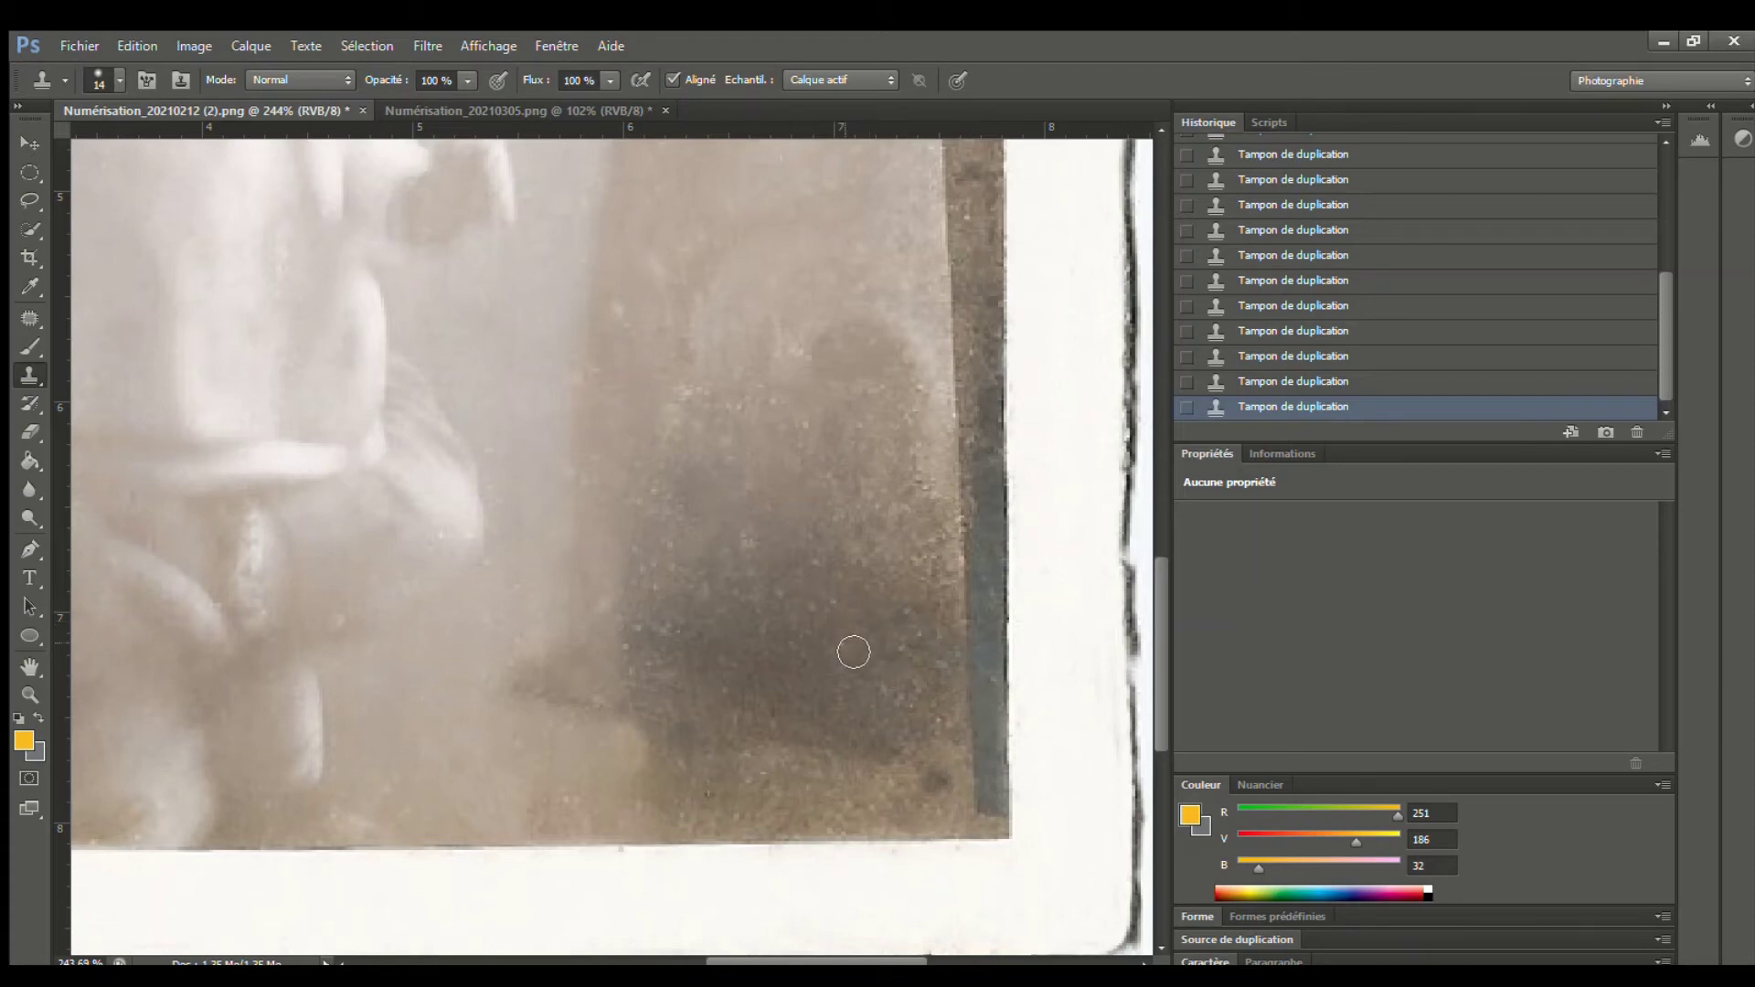
Clone out the specks and nicks along the boundary between the curtain and the upper part of the dark strip
key("ctrl+0")
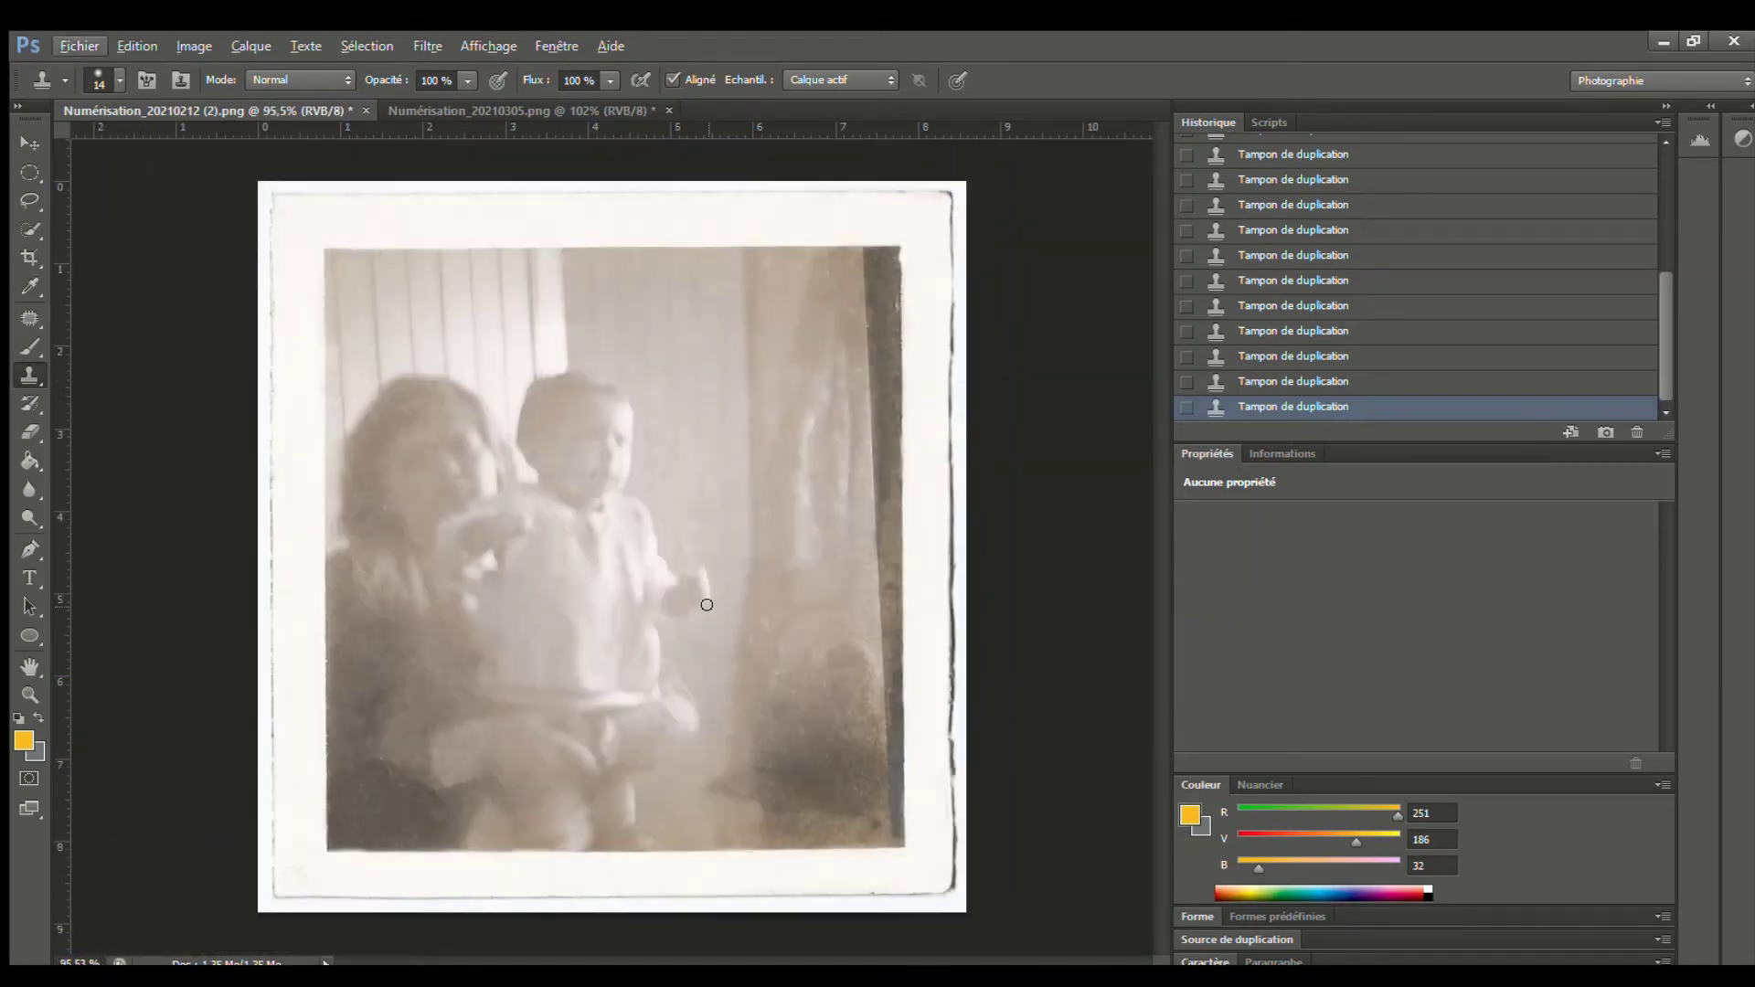
scroll(879, 297, "up", 5)
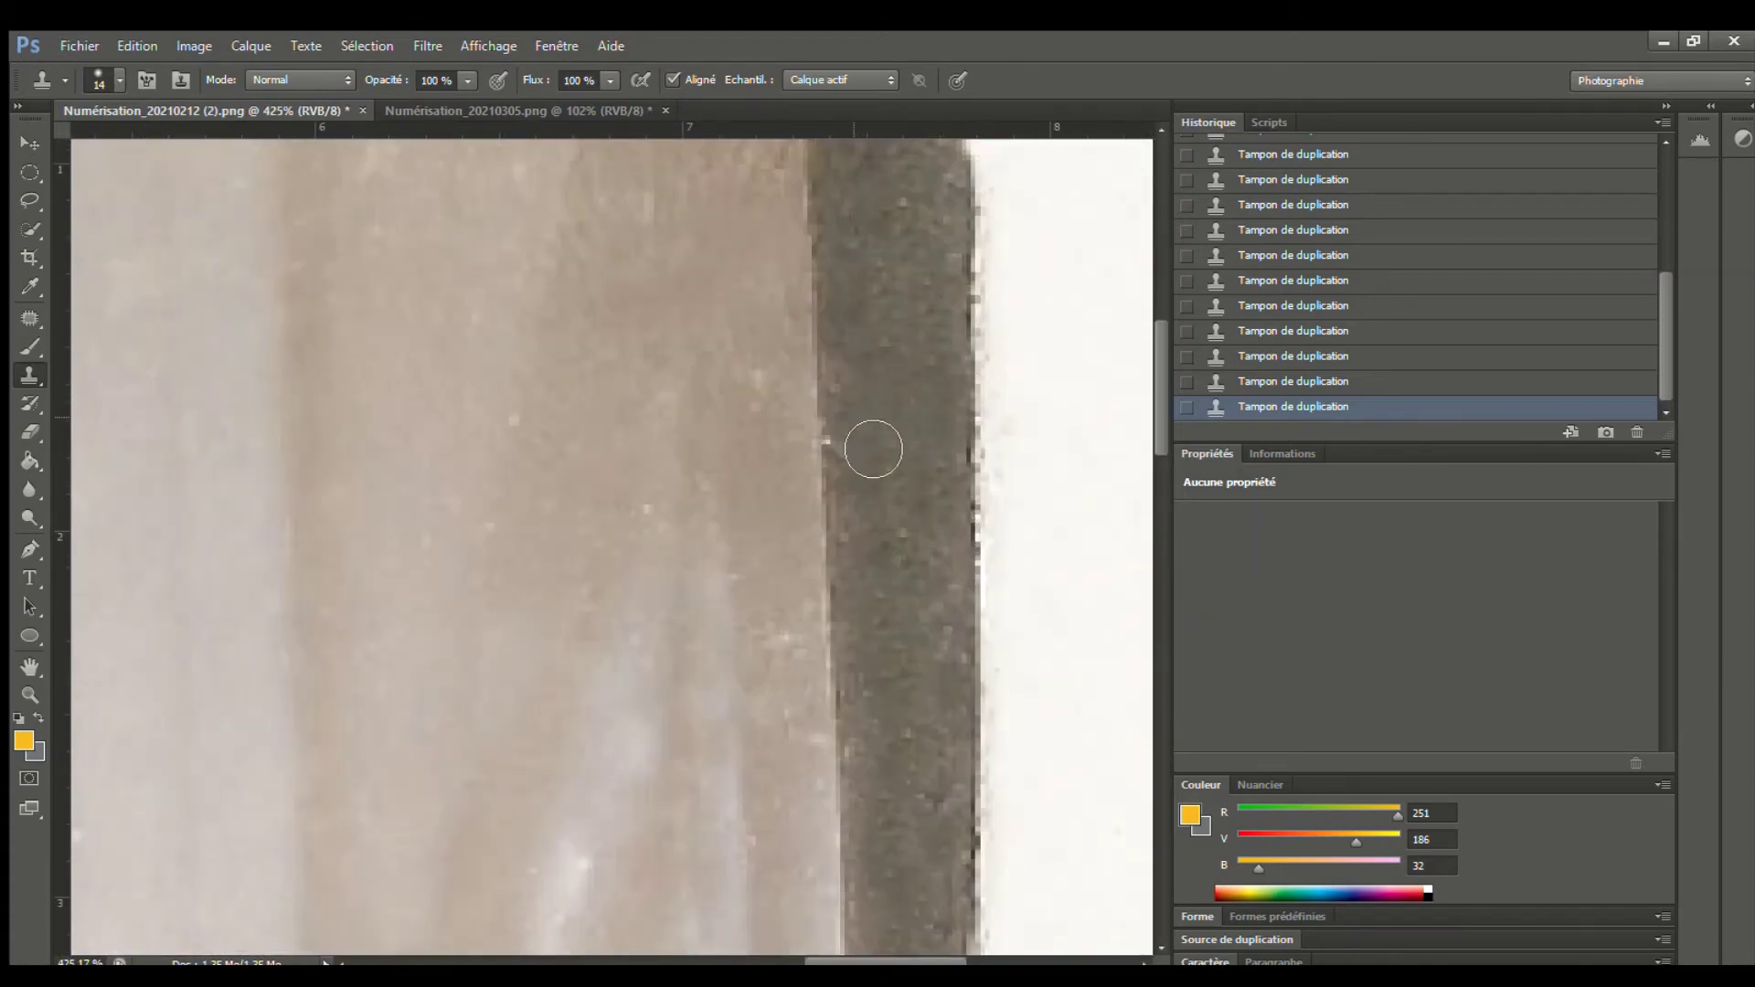
mouse_move(846, 457)
left_mouse_down()
mouse_move(889, 682)
mouse_move(901, 536)
mouse_move(897, 635)
left_mouse_up()
left_click(787, 498, "alt")
left_click_drag(782, 651, 812, 706)
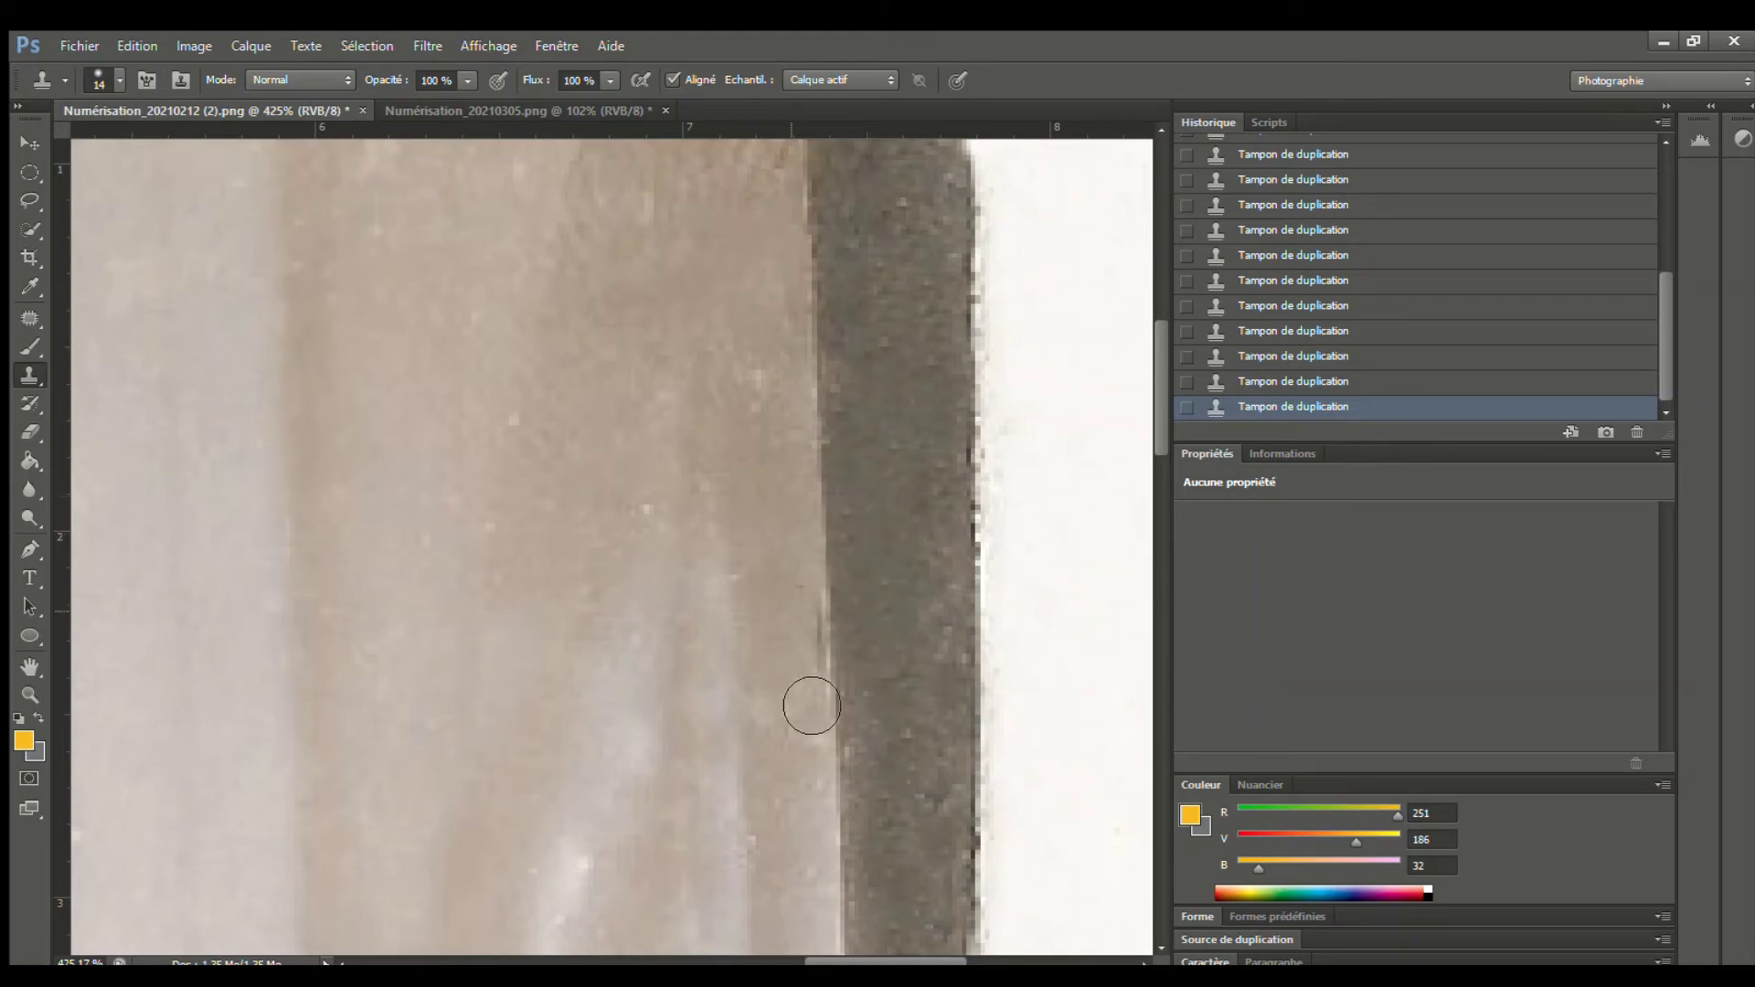
left_click(814, 478, "alt")
left_click_drag(837, 605, 838, 779)
left_click(780, 554, "alt")
left_click_drag(779, 722, 803, 773)
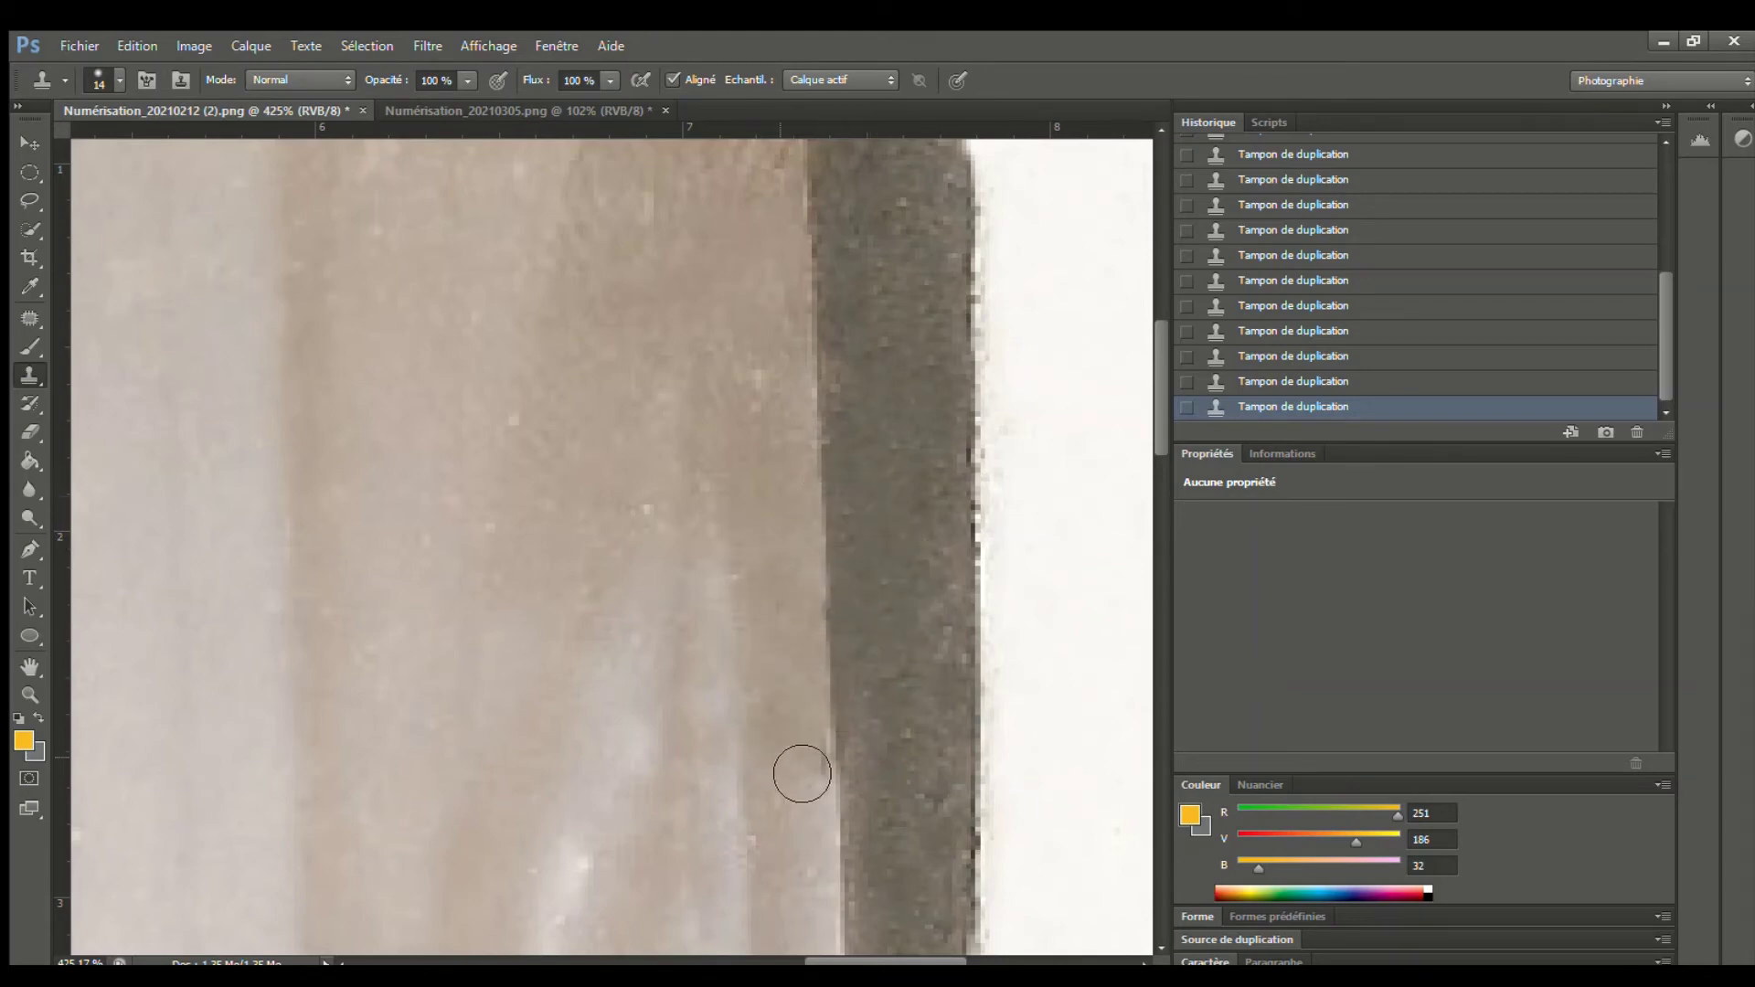
Check the whole restoration against the original scan through the history, restoring the most recent state
scroll(803, 773, "down", 5)
scroll(1305, 337, "up", 4)
left_click(1355, 153)
scroll(1357, 280, "down", 4)
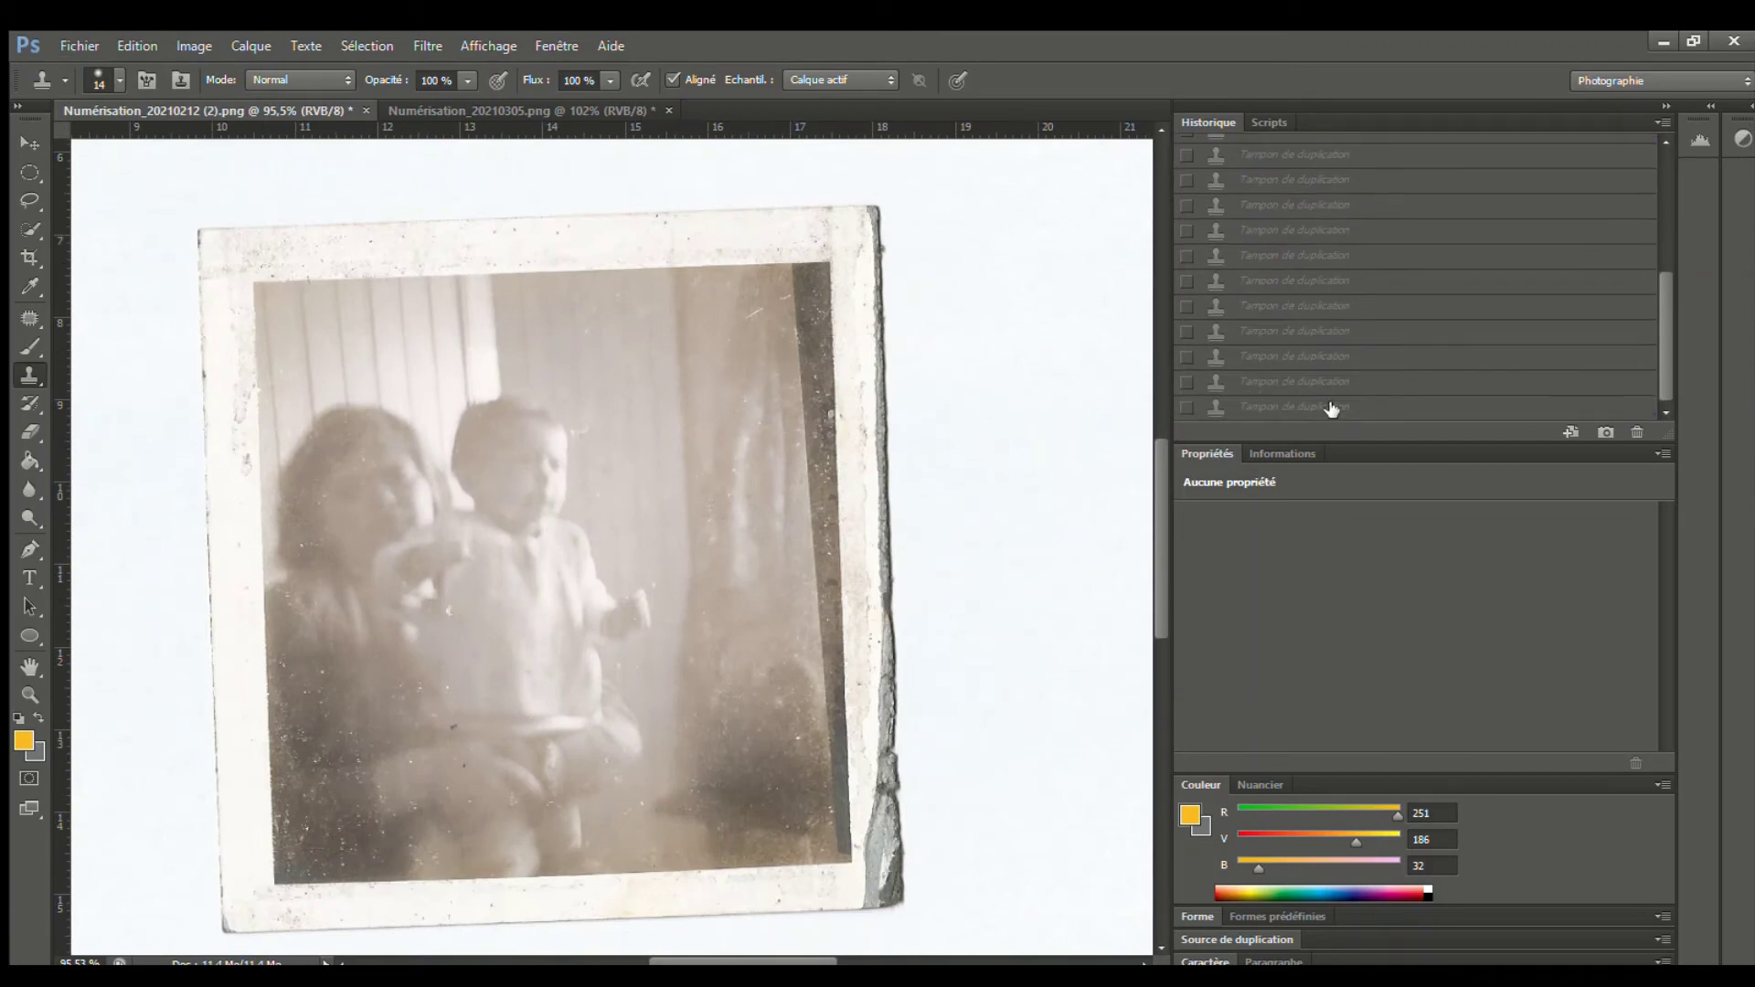
left_click(1331, 407)
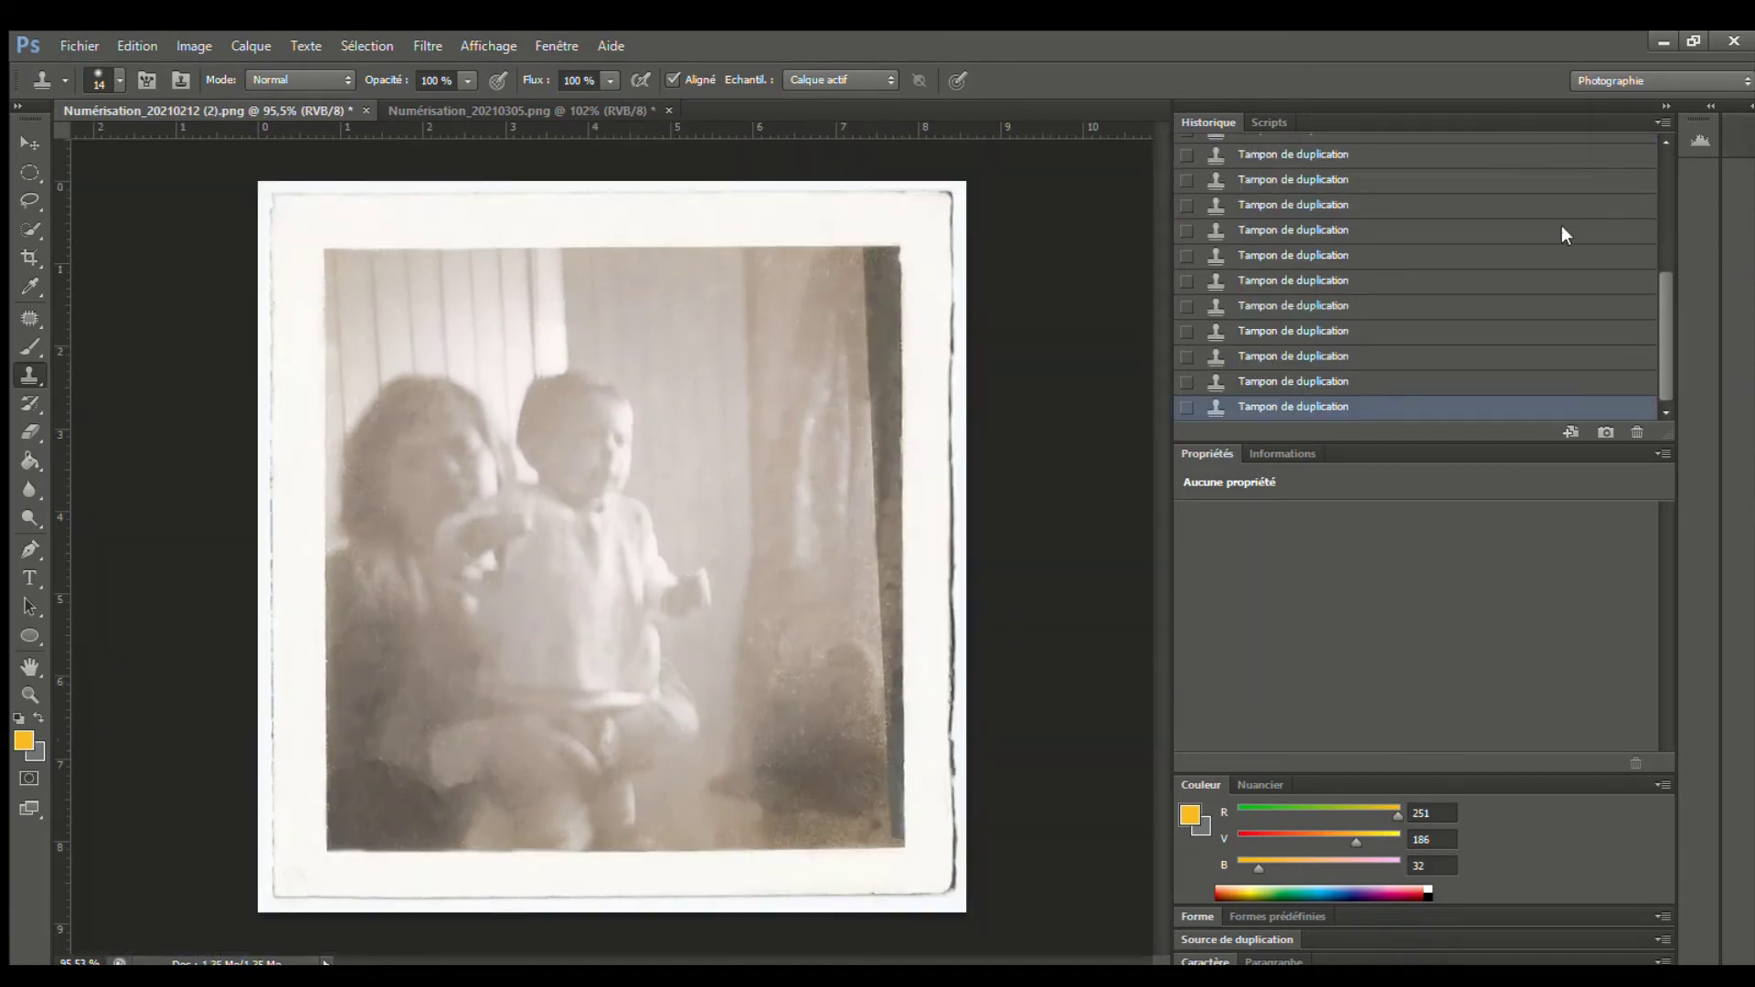
Try a Black & White adjustment layer on the photo, going back to the last clone state in the history
left_click_drag(1661, 301, 1660, 300)
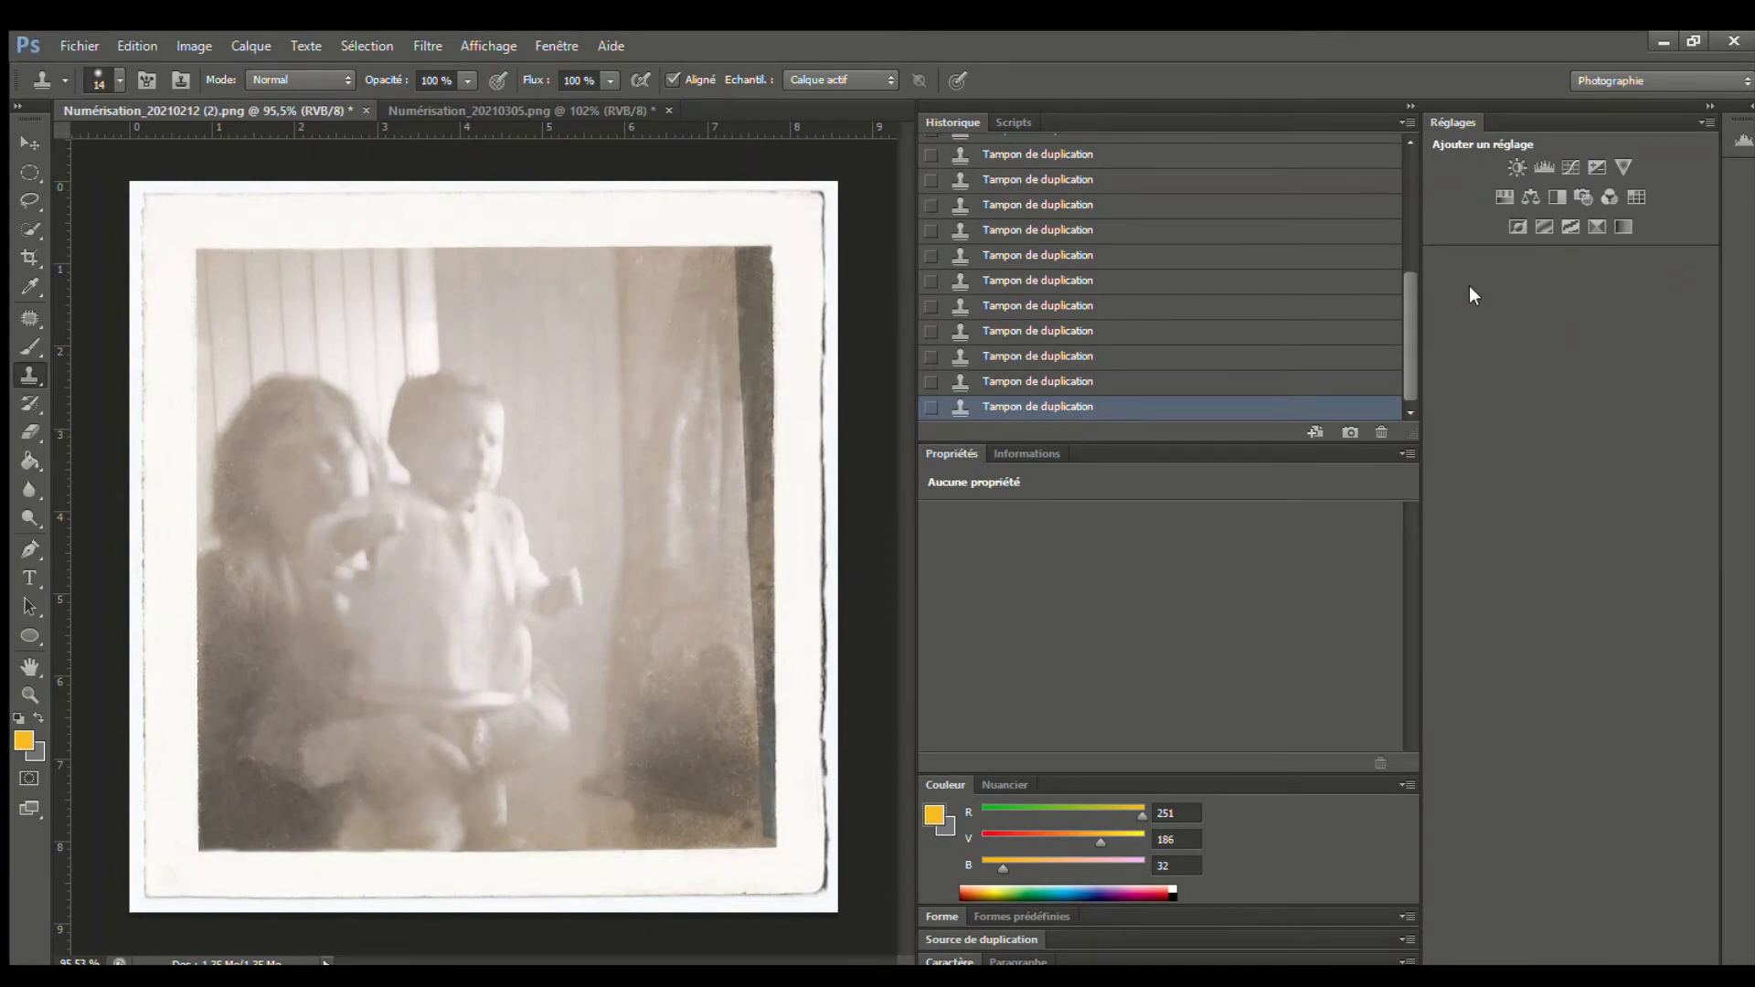
left_click(1558, 196)
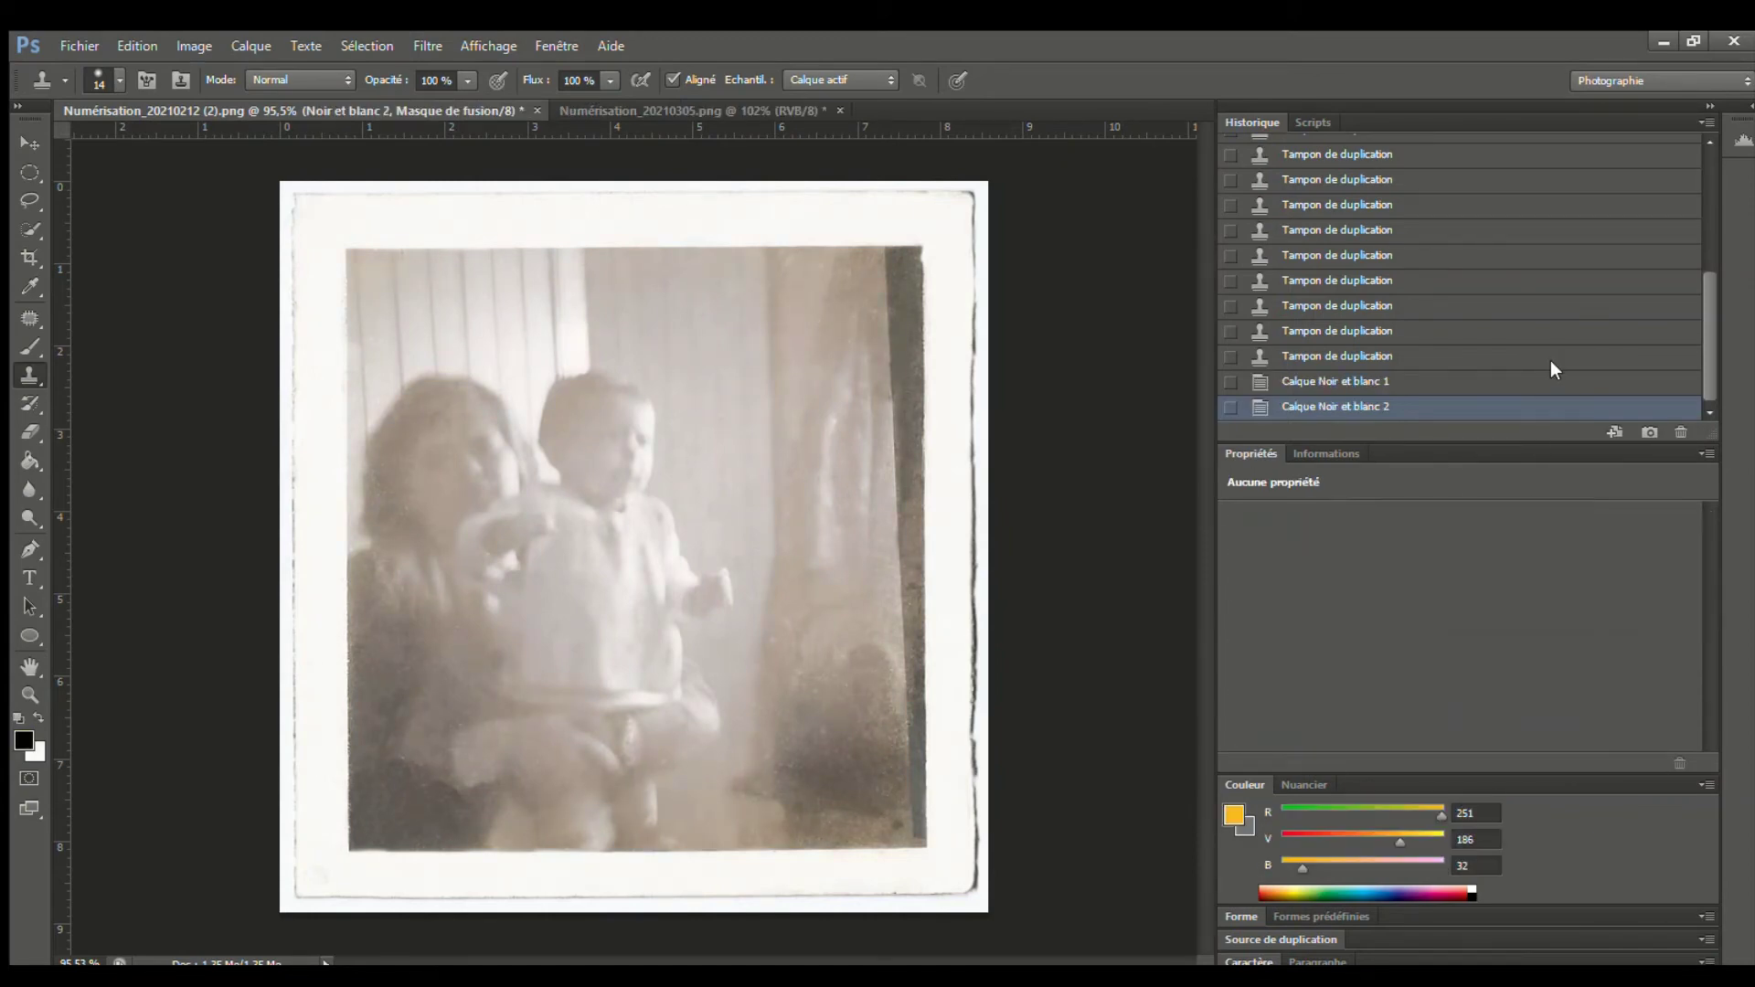
left_click(1551, 358)
Darken the photo with a Brightness/Contrast adjustment layer set to brightness -65 and contrast about 75
left_click_drag(1460, 570, 1403, 572)
left_click_drag(1461, 619, 1594, 607)
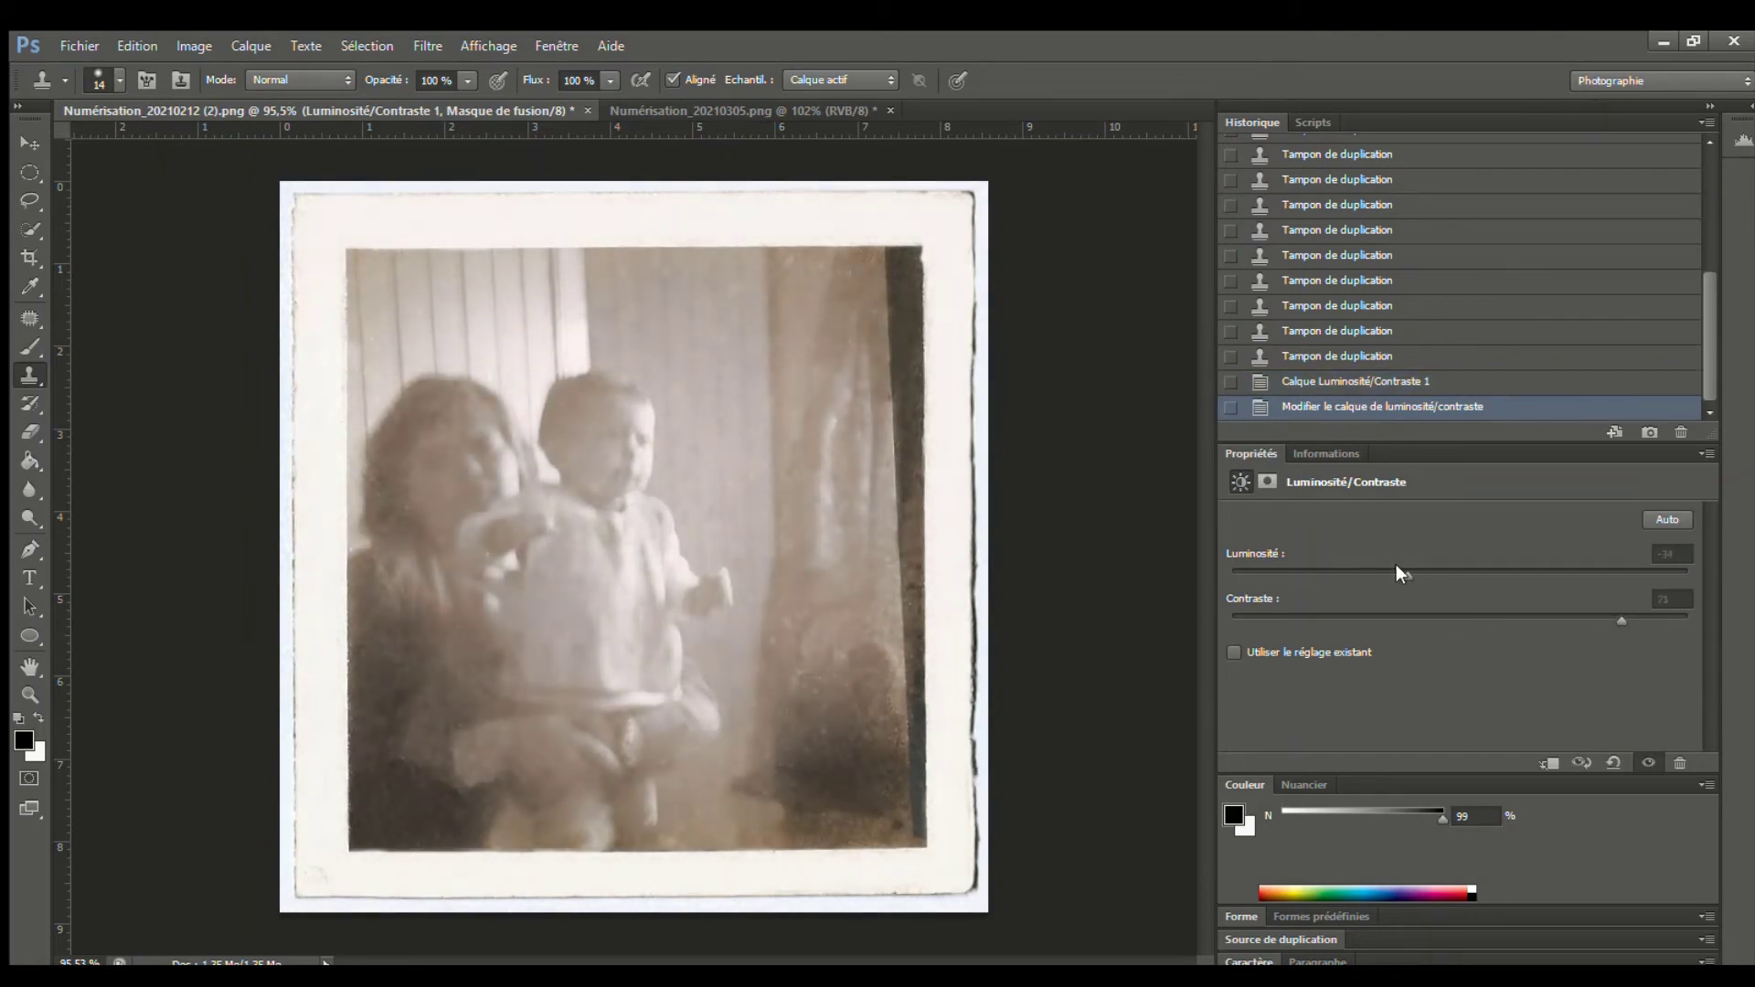
left_click_drag(1397, 568, 1359, 558)
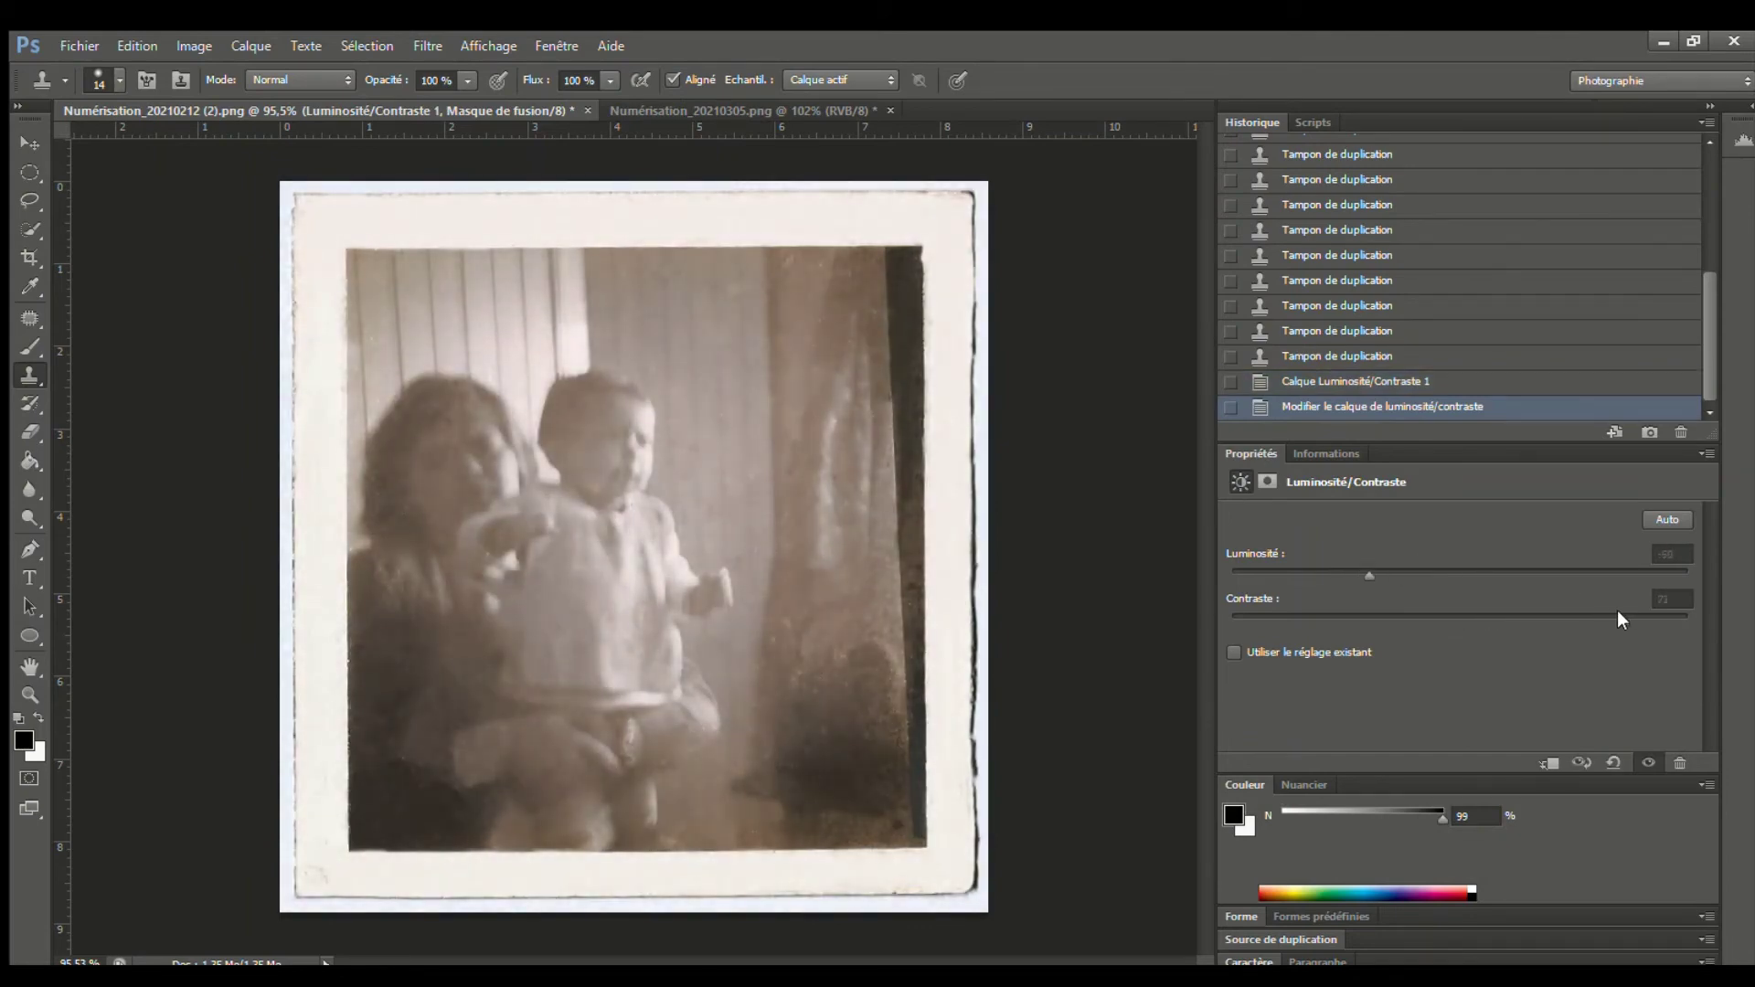
left_click_drag(1618, 616, 1500, 614)
mouse_move(1370, 574)
left_mouse_down()
mouse_move(1501, 567)
mouse_move(1333, 565)
mouse_move(1362, 570)
left_mouse_up()
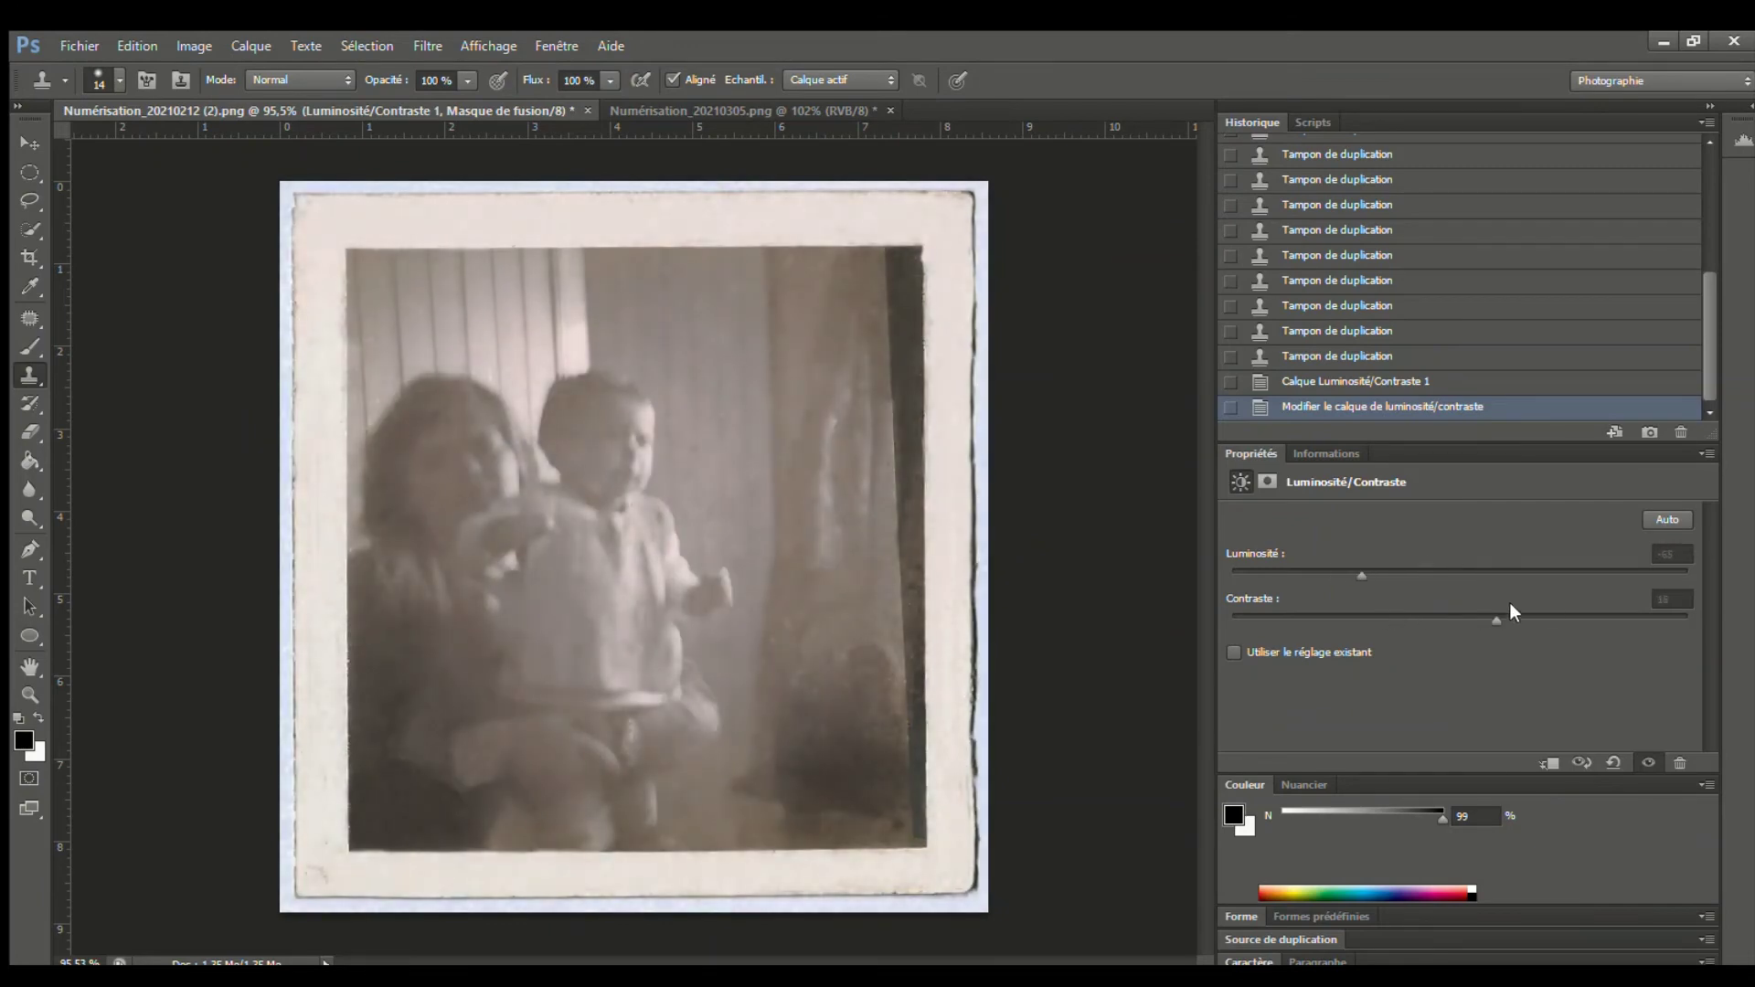
left_click_drag(1511, 603, 1581, 596)
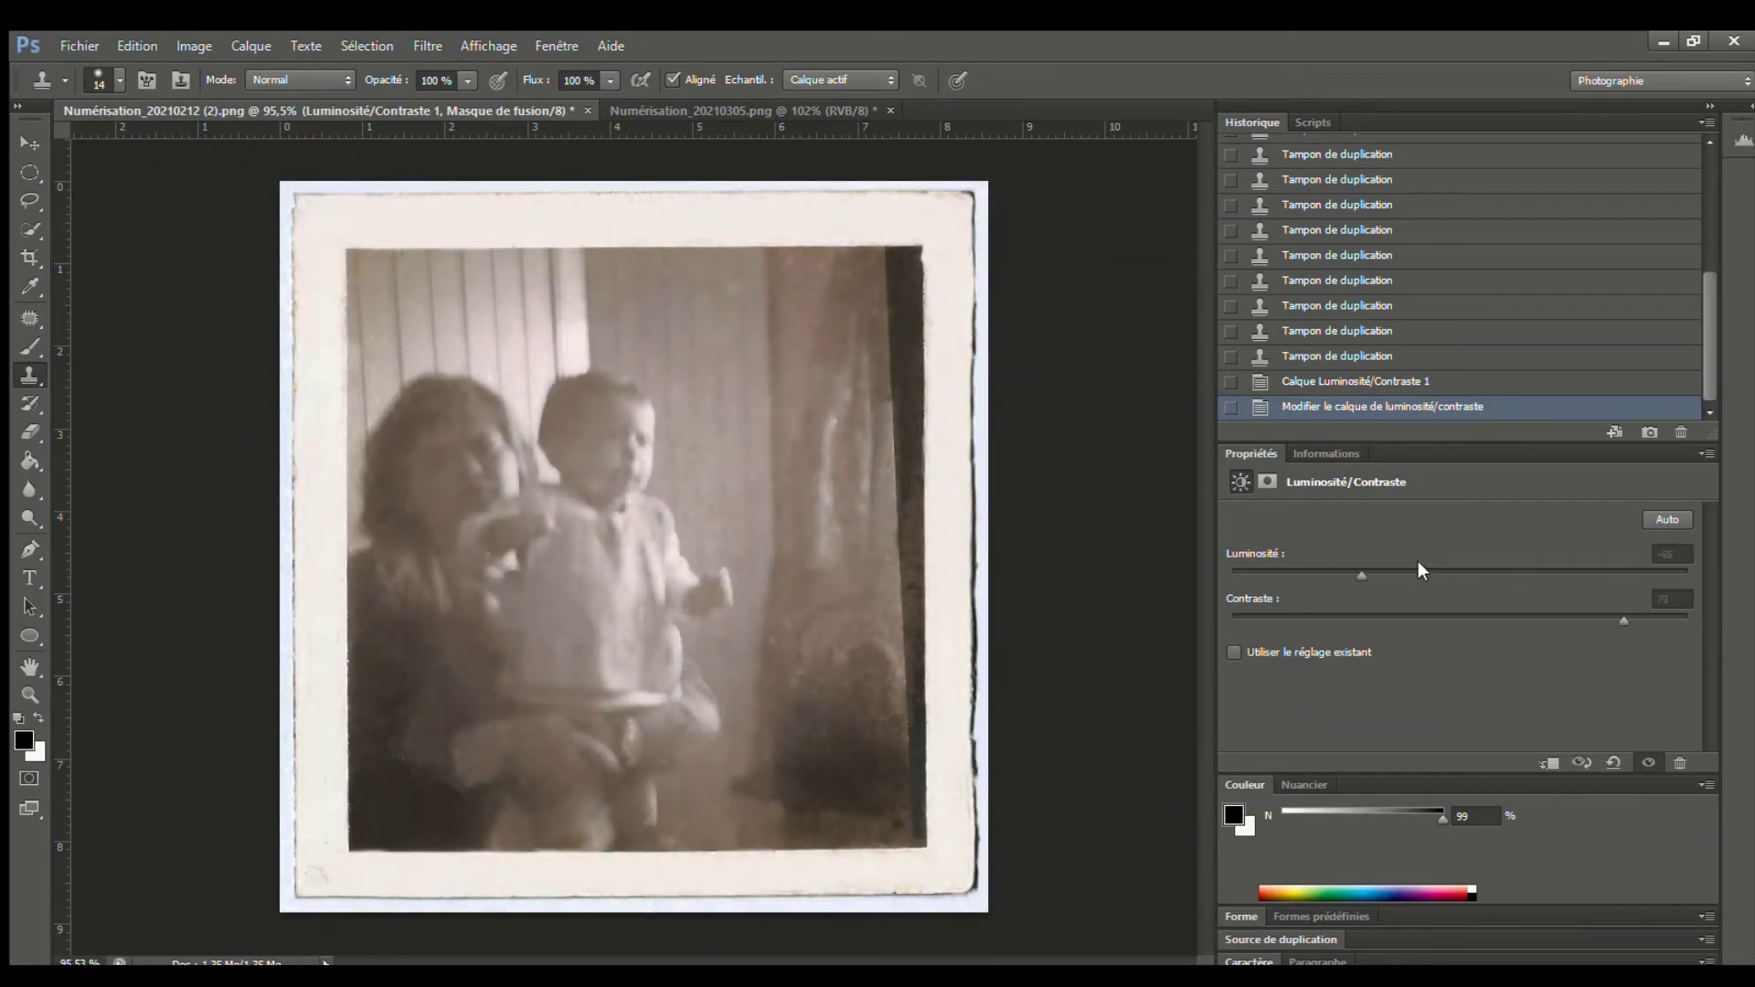
Apply the Sharpen Edges filter (Contours plus nets) with the Brightness/Contrast layer's mask active
left_click(418, 41)
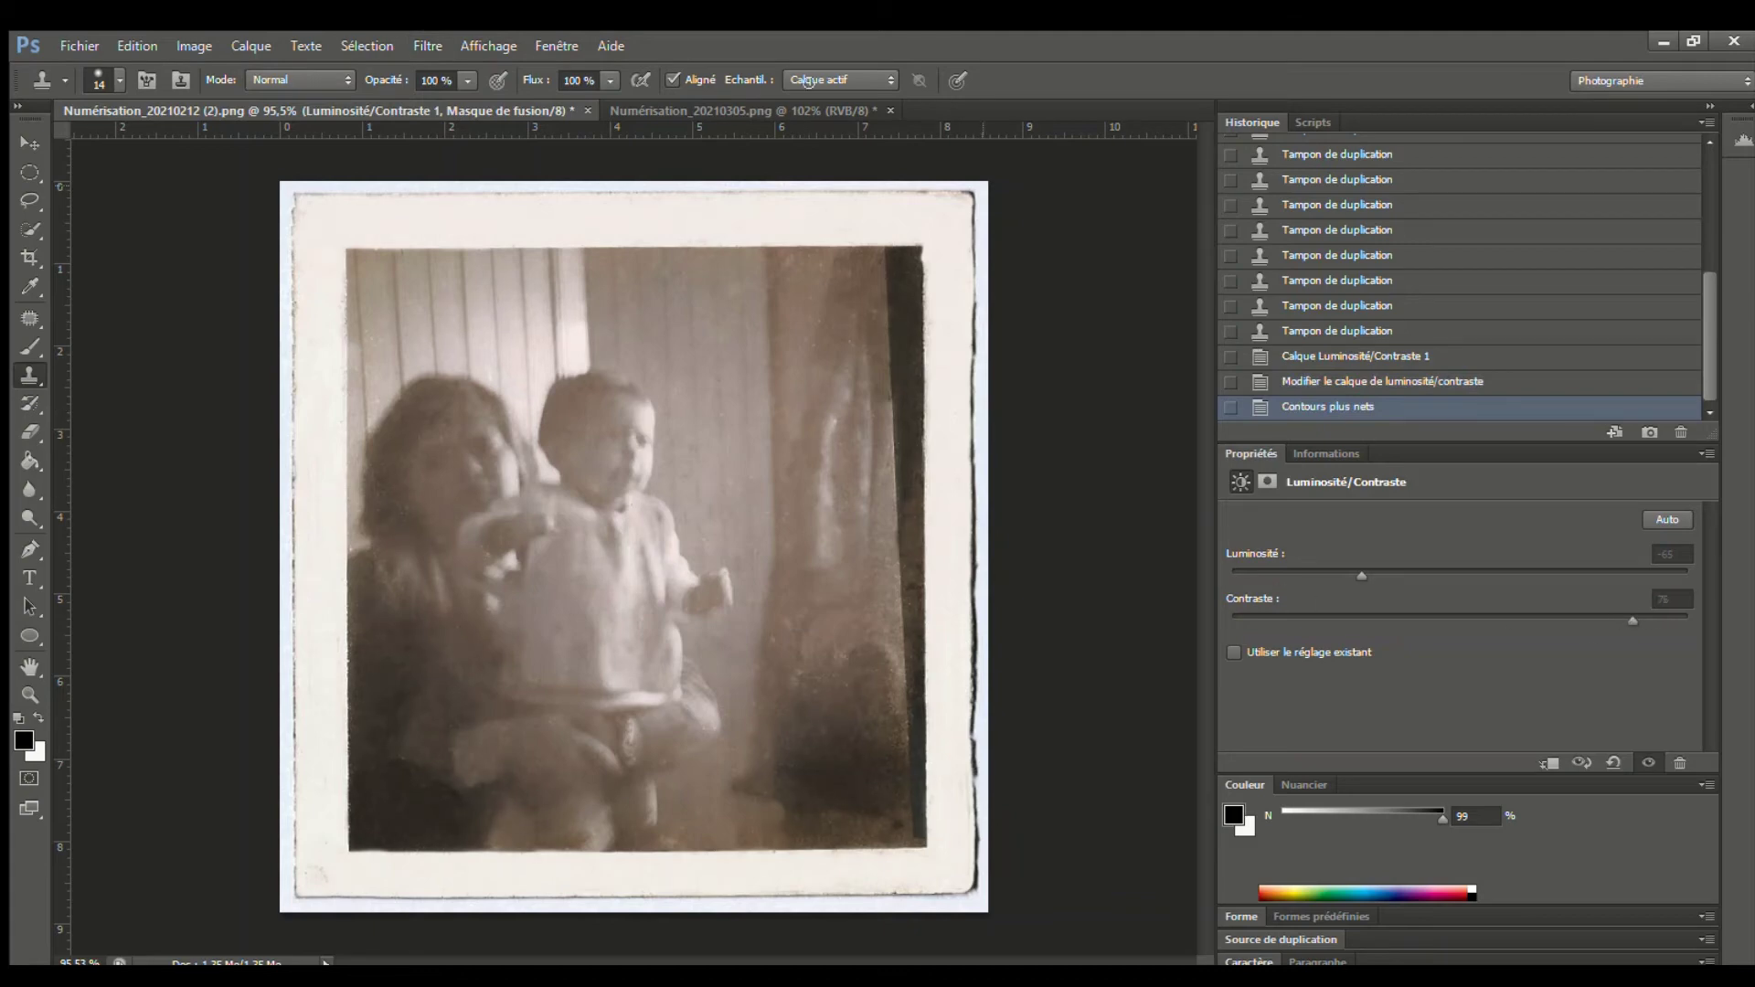
left_click(427, 45)
key("h")
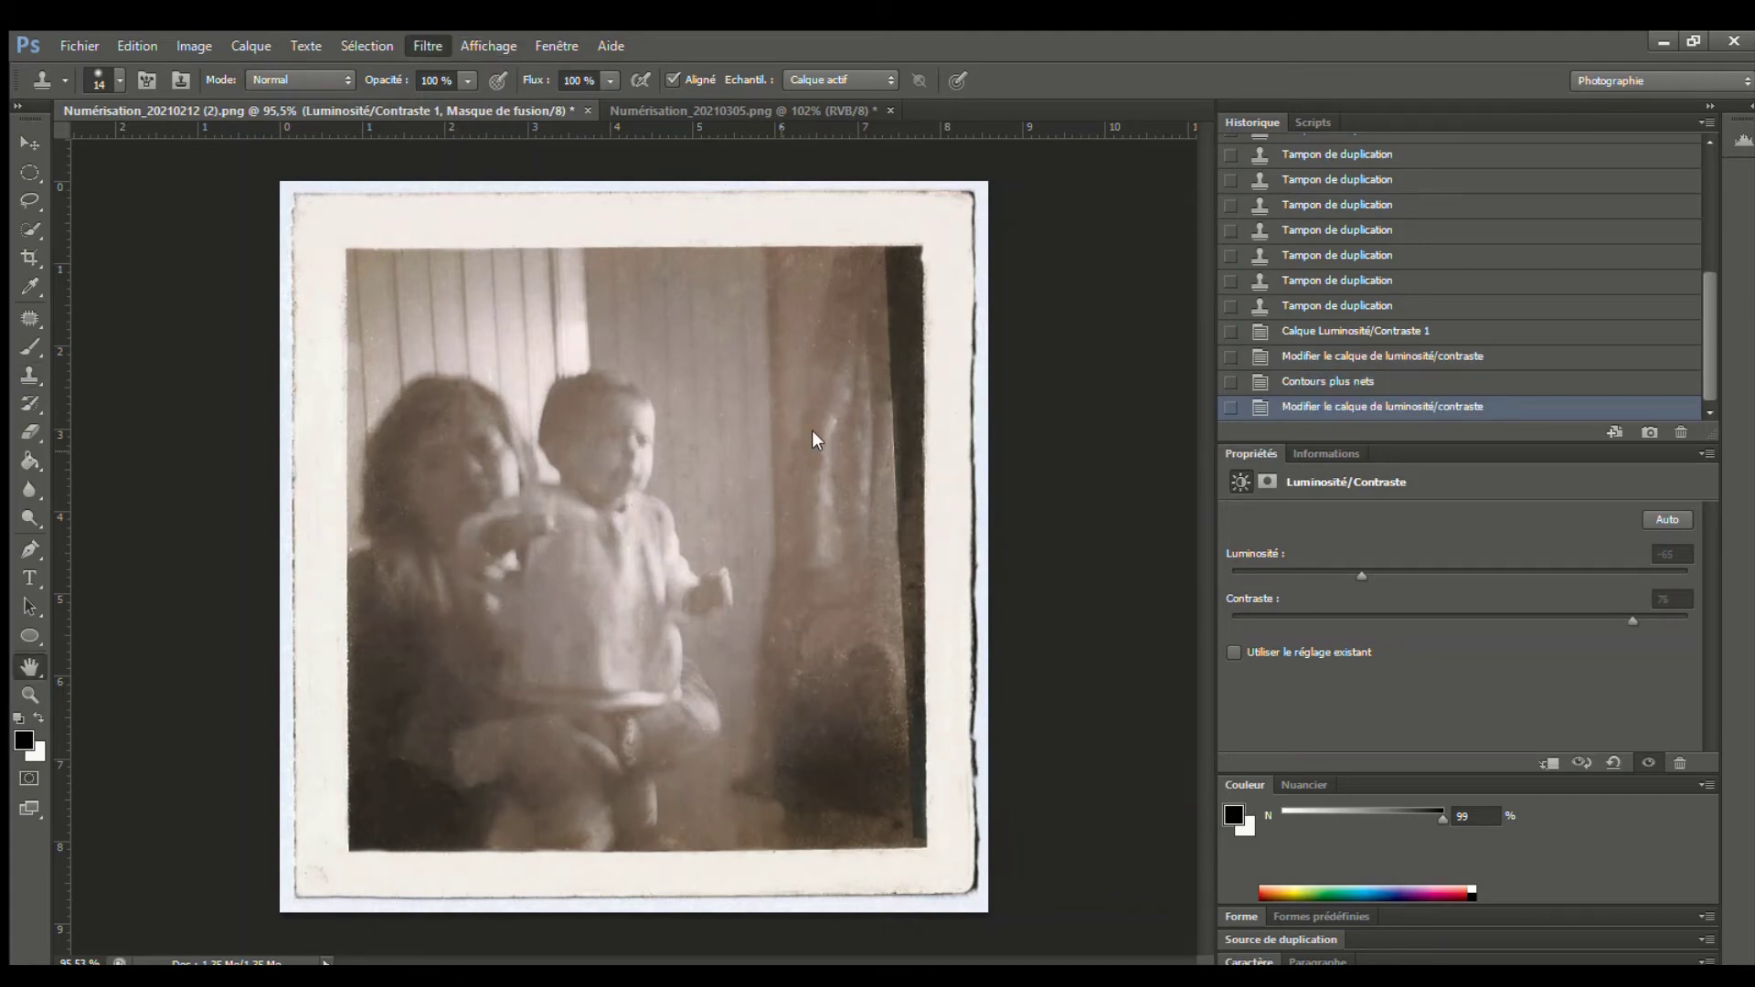
key("s")
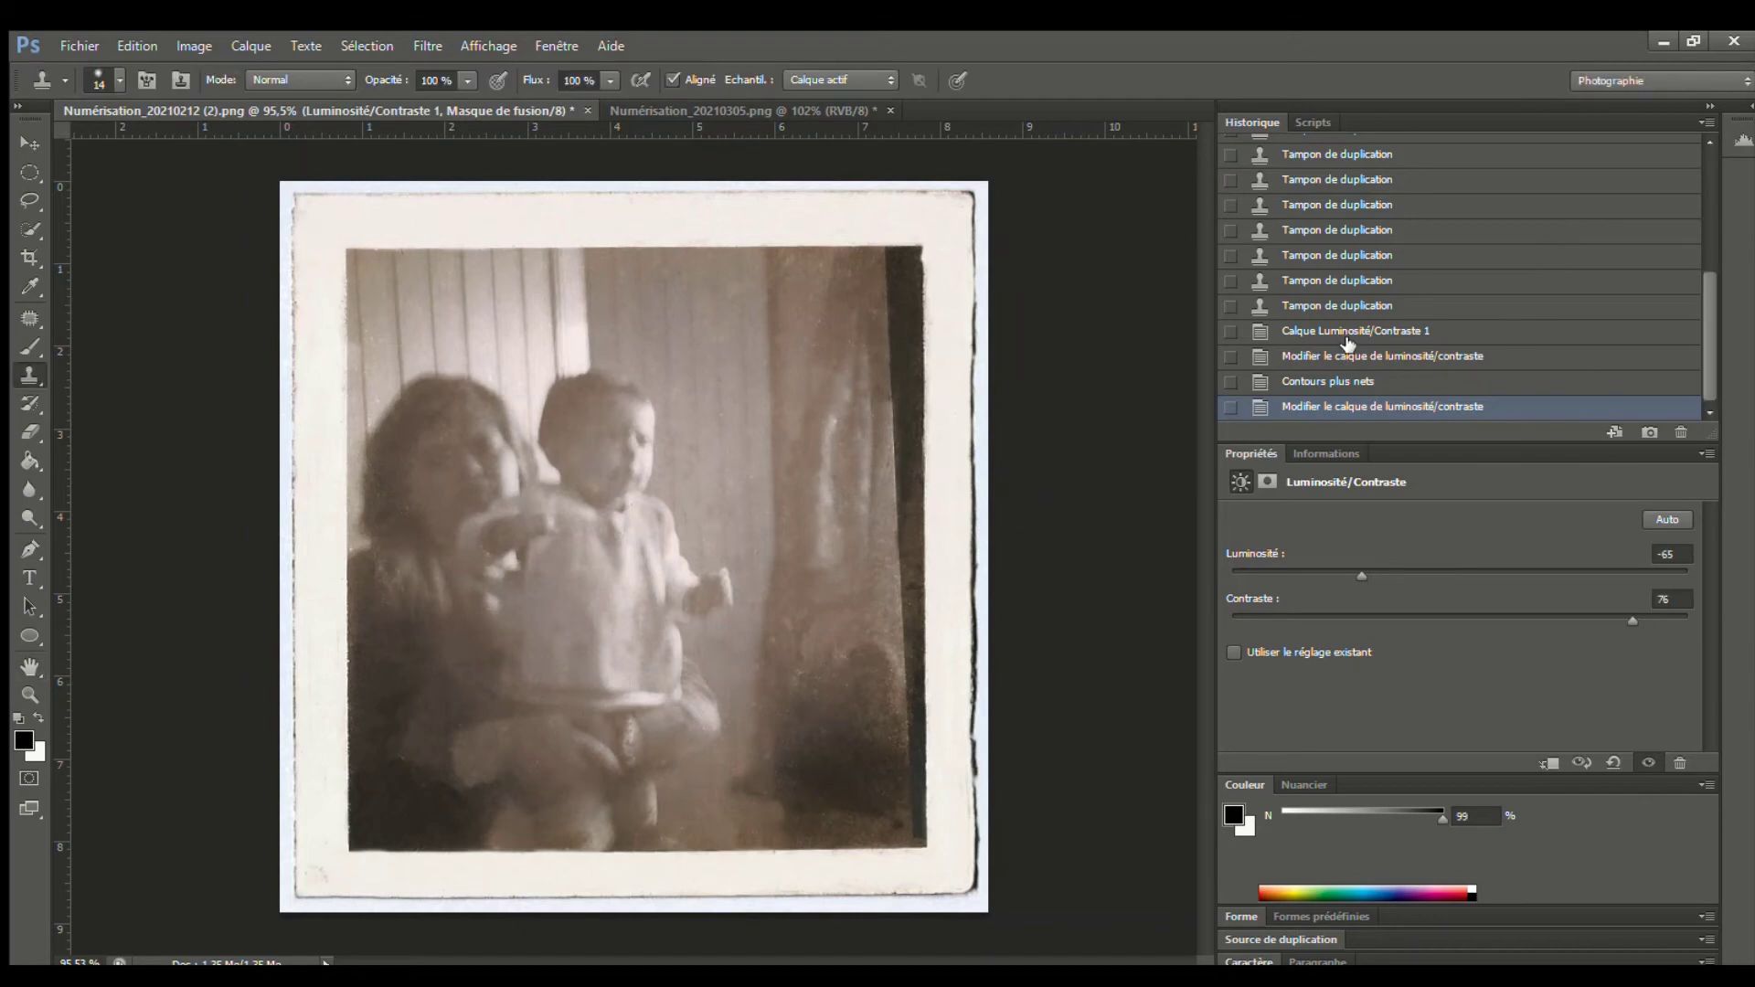
Switch to the Nouveautés de CS6 workspace and make the Arrière-plan layer active
scroll(1506, 414, "up", 5)
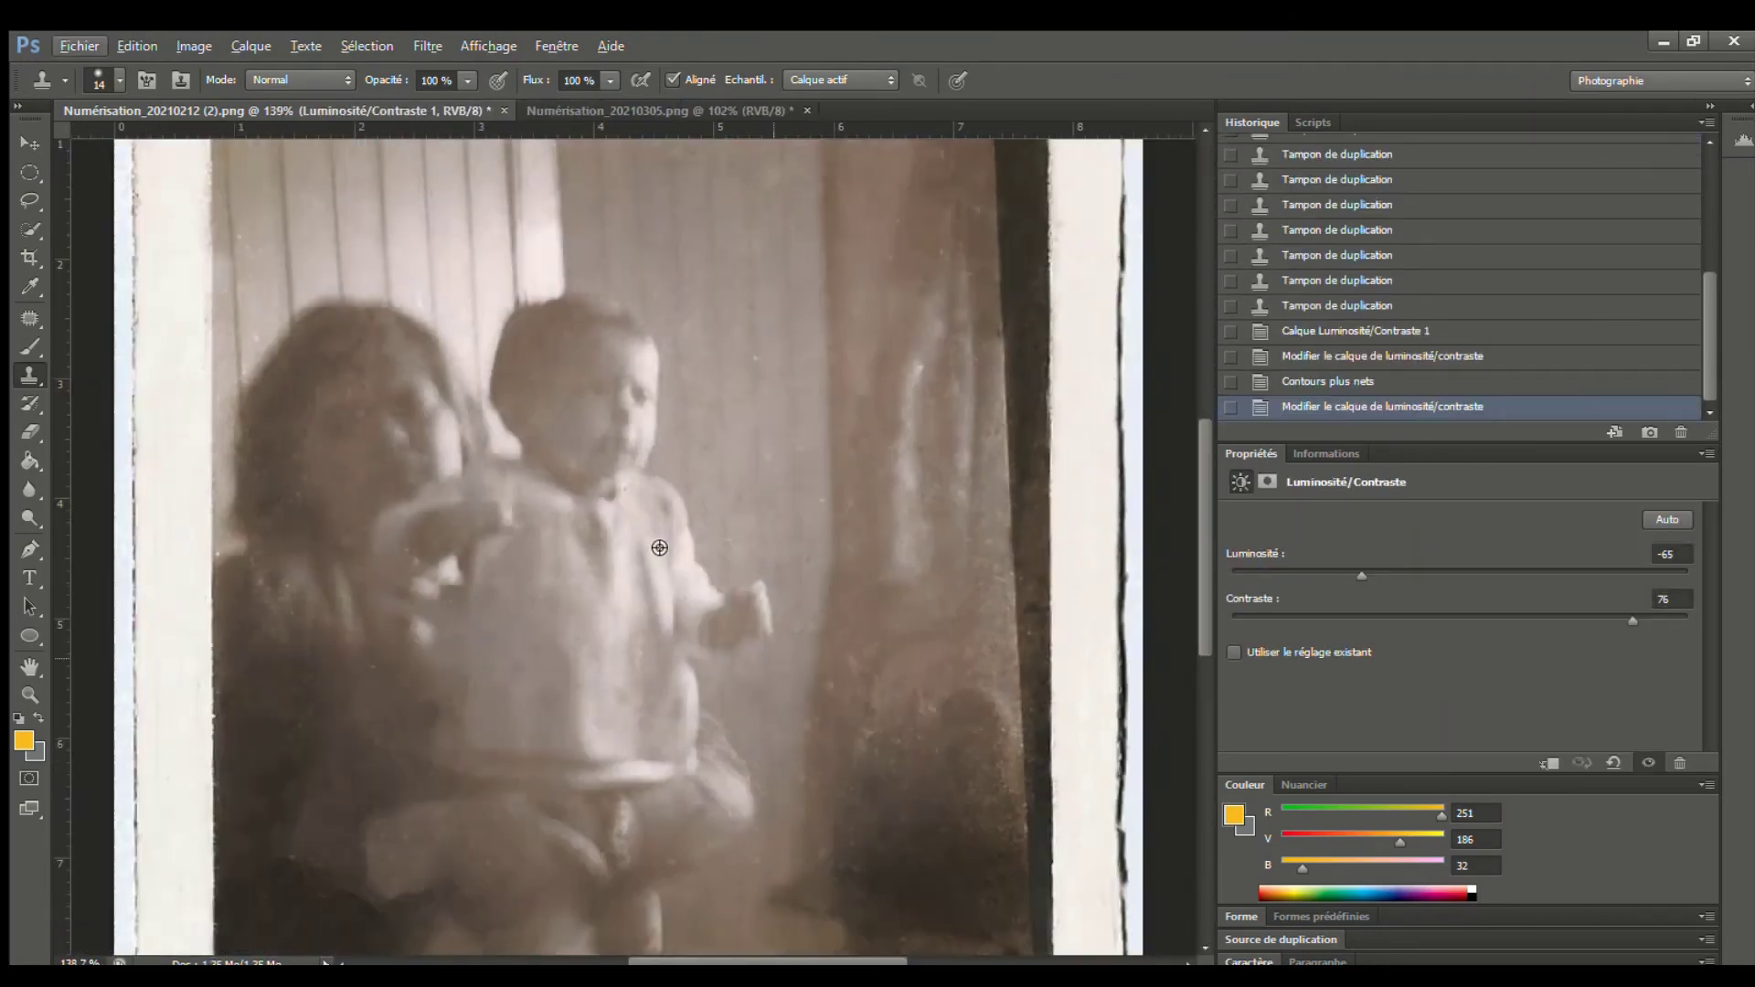
scroll(659, 548, "down", 1)
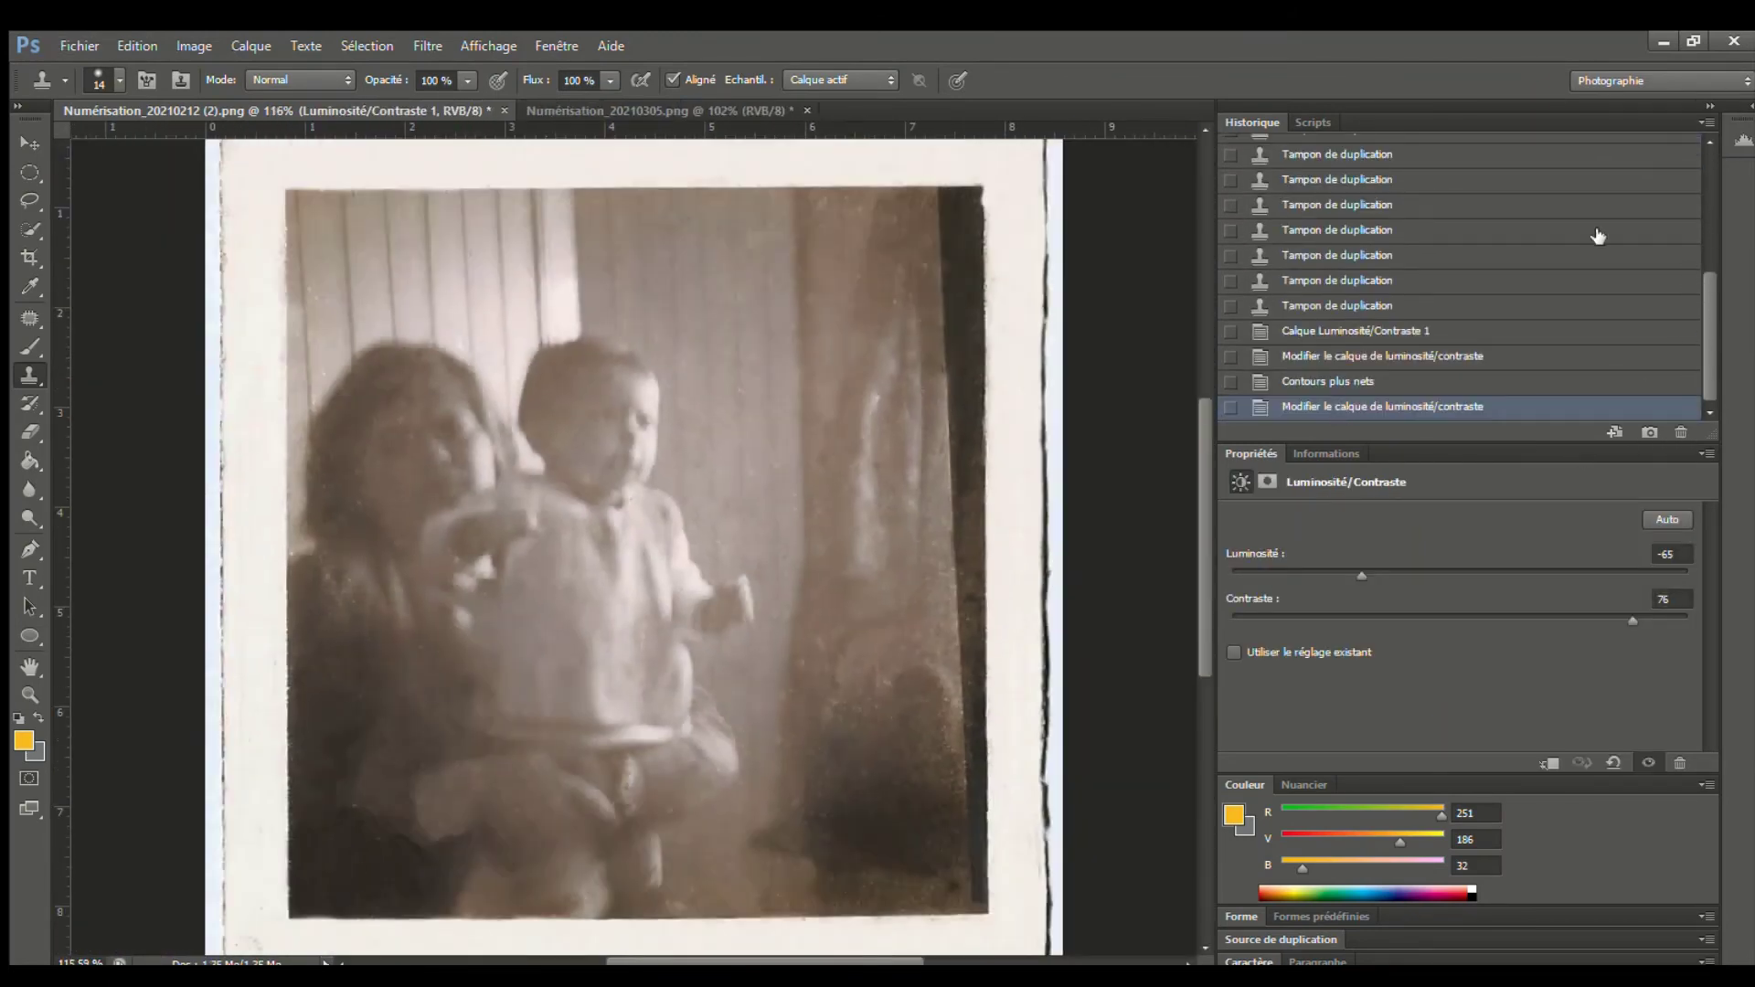
left_click(1710, 106)
left_click(1715, 77)
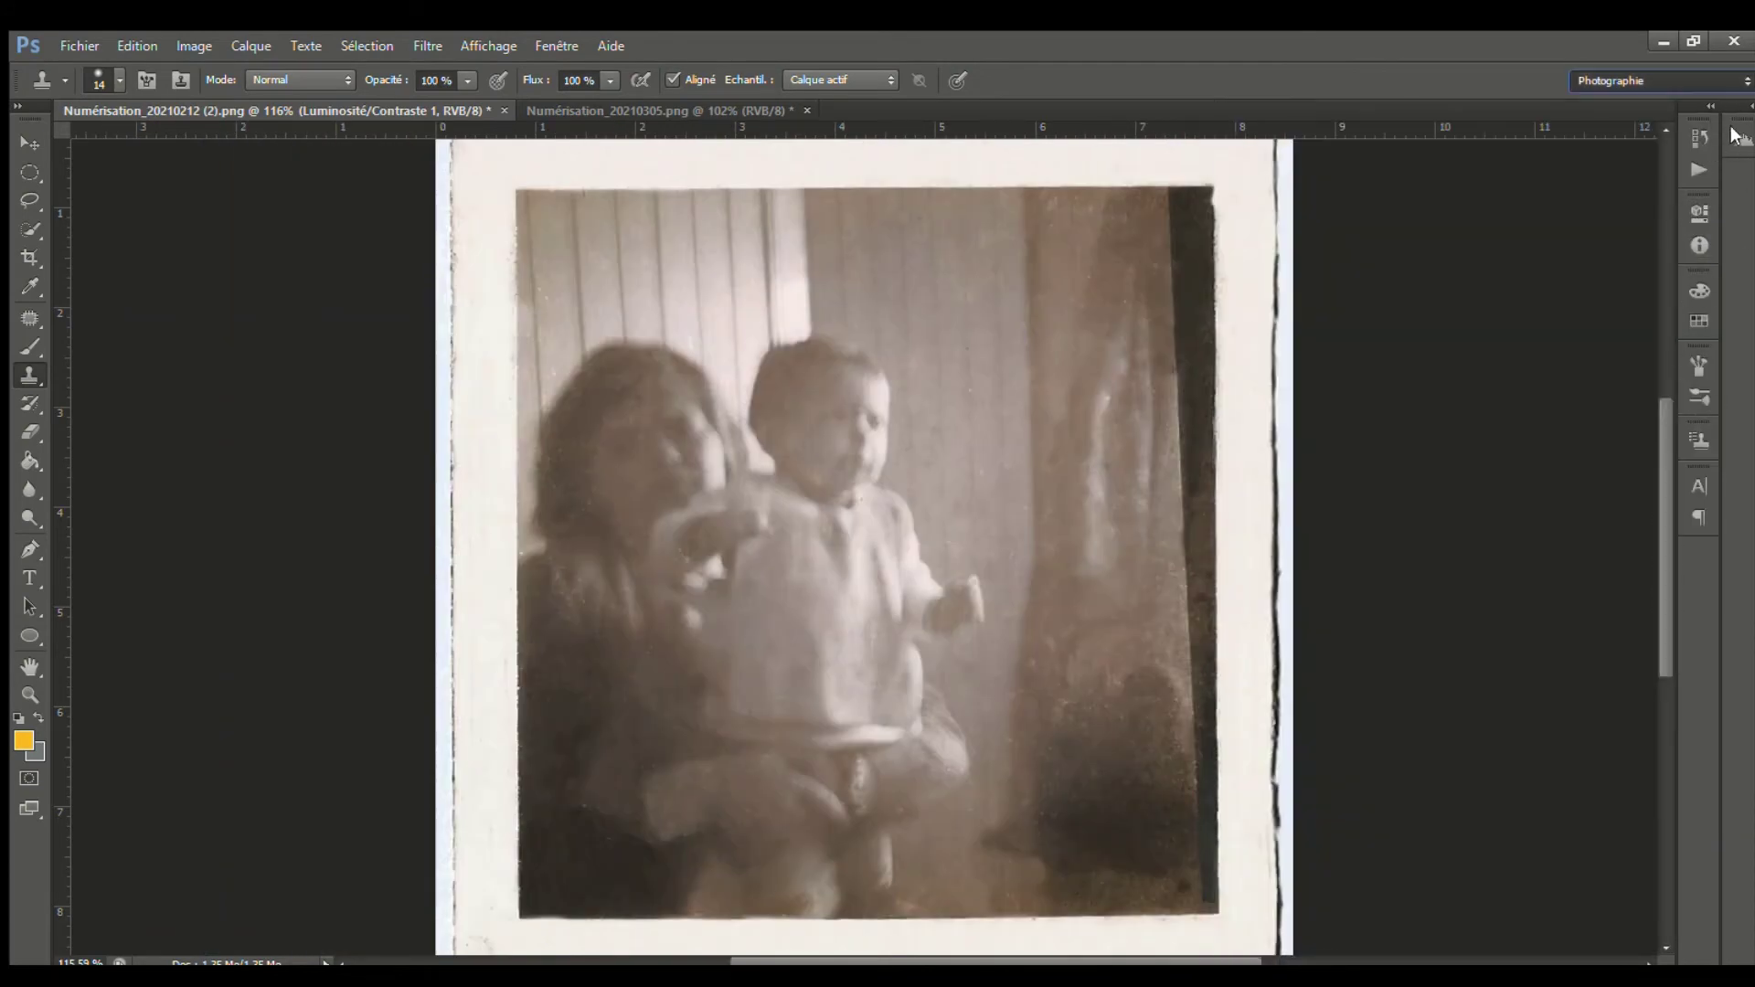
left_click(1695, 353)
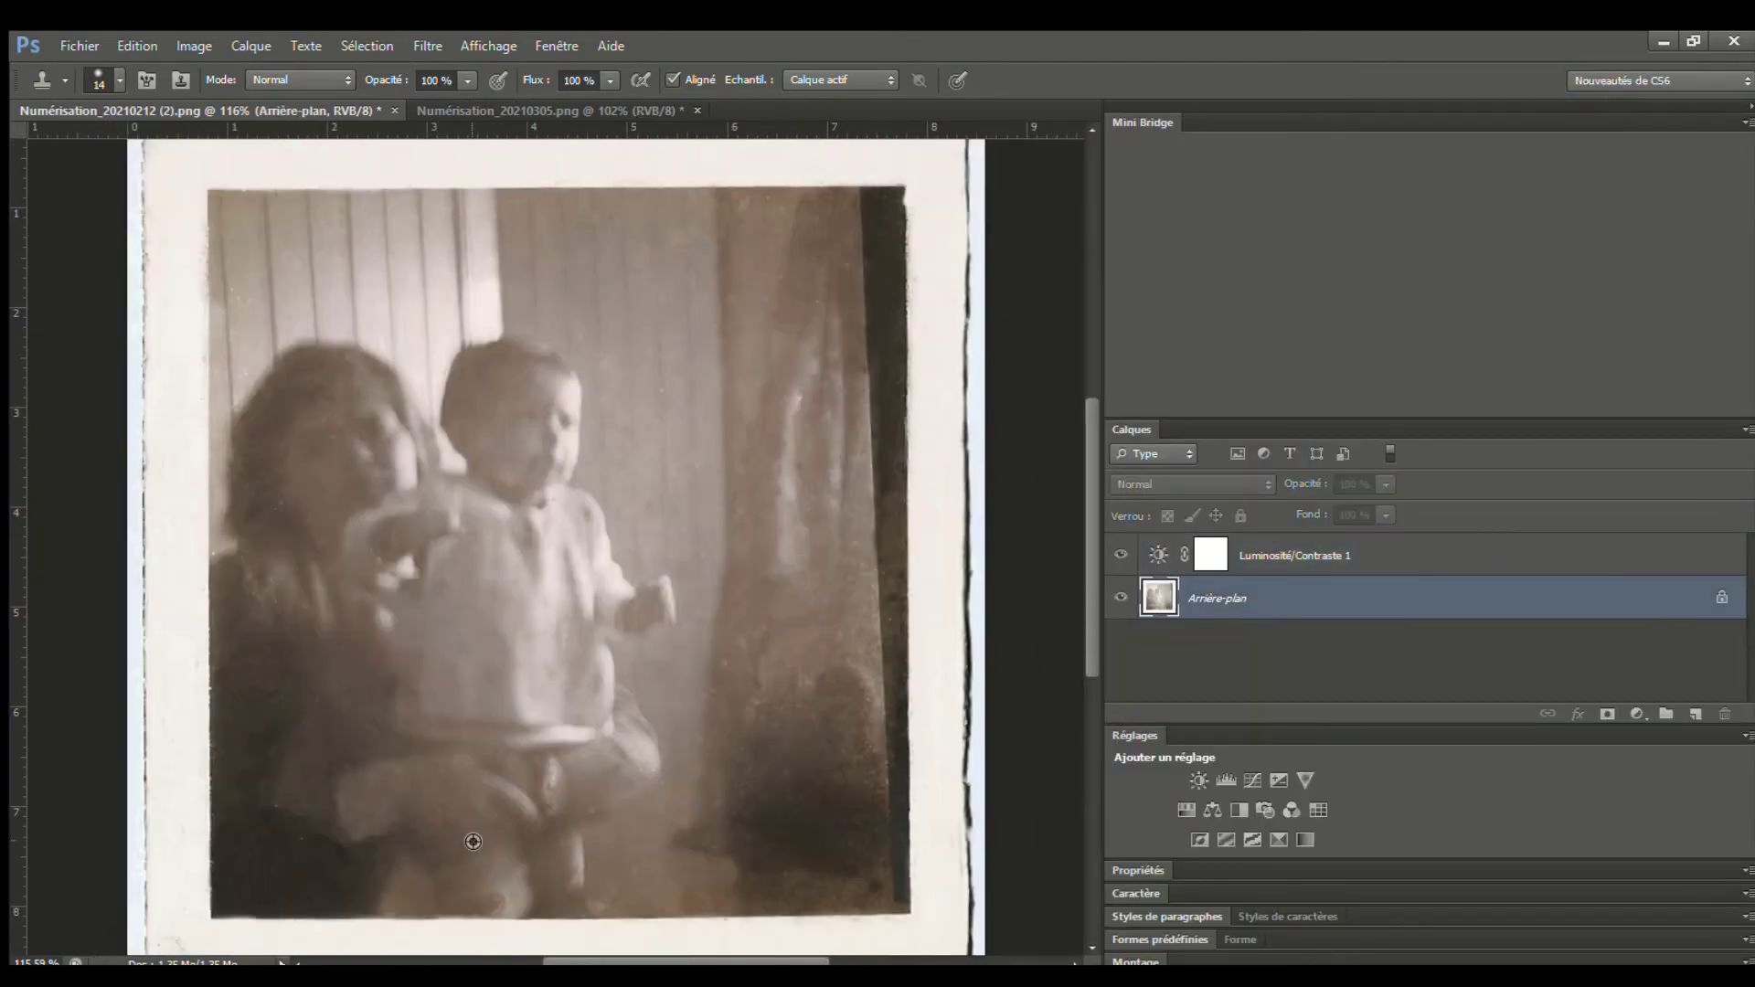
Collapse the docked panels to labelled icons and examine the darkened photo up close and as a whole
scroll(473, 841, "up", 3)
left_click(12, 178)
left_click(1715, 104)
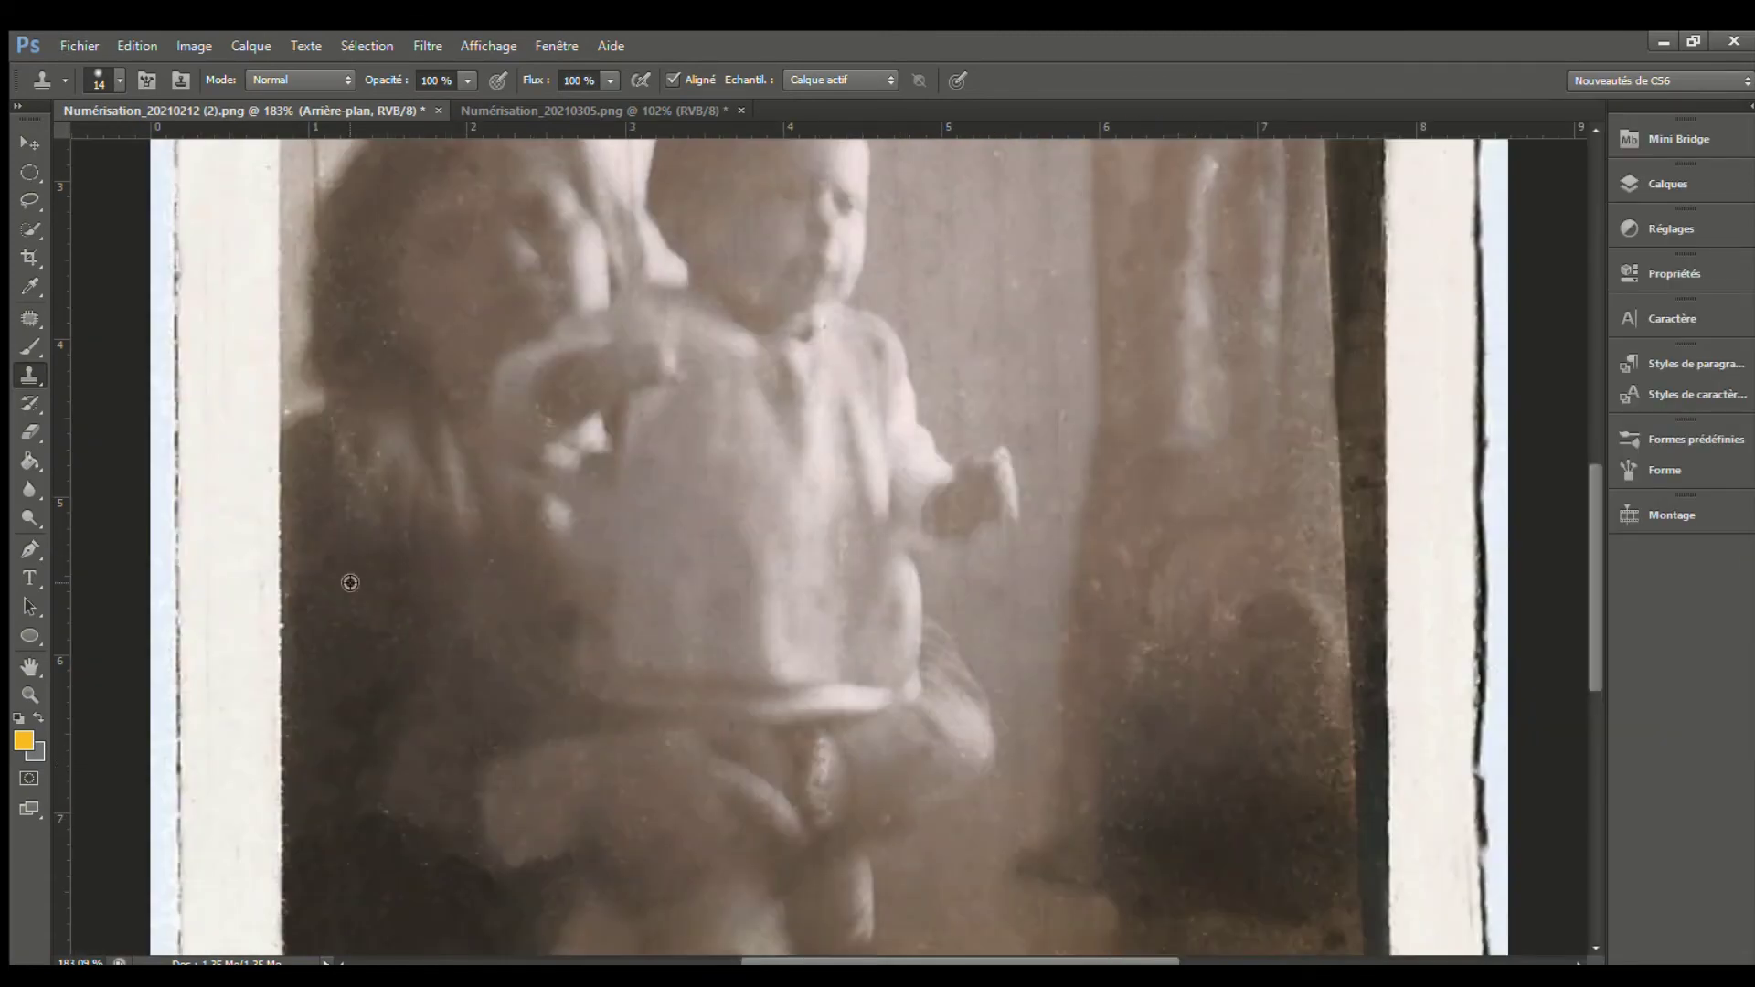
scroll(893, 605, "down", 7)
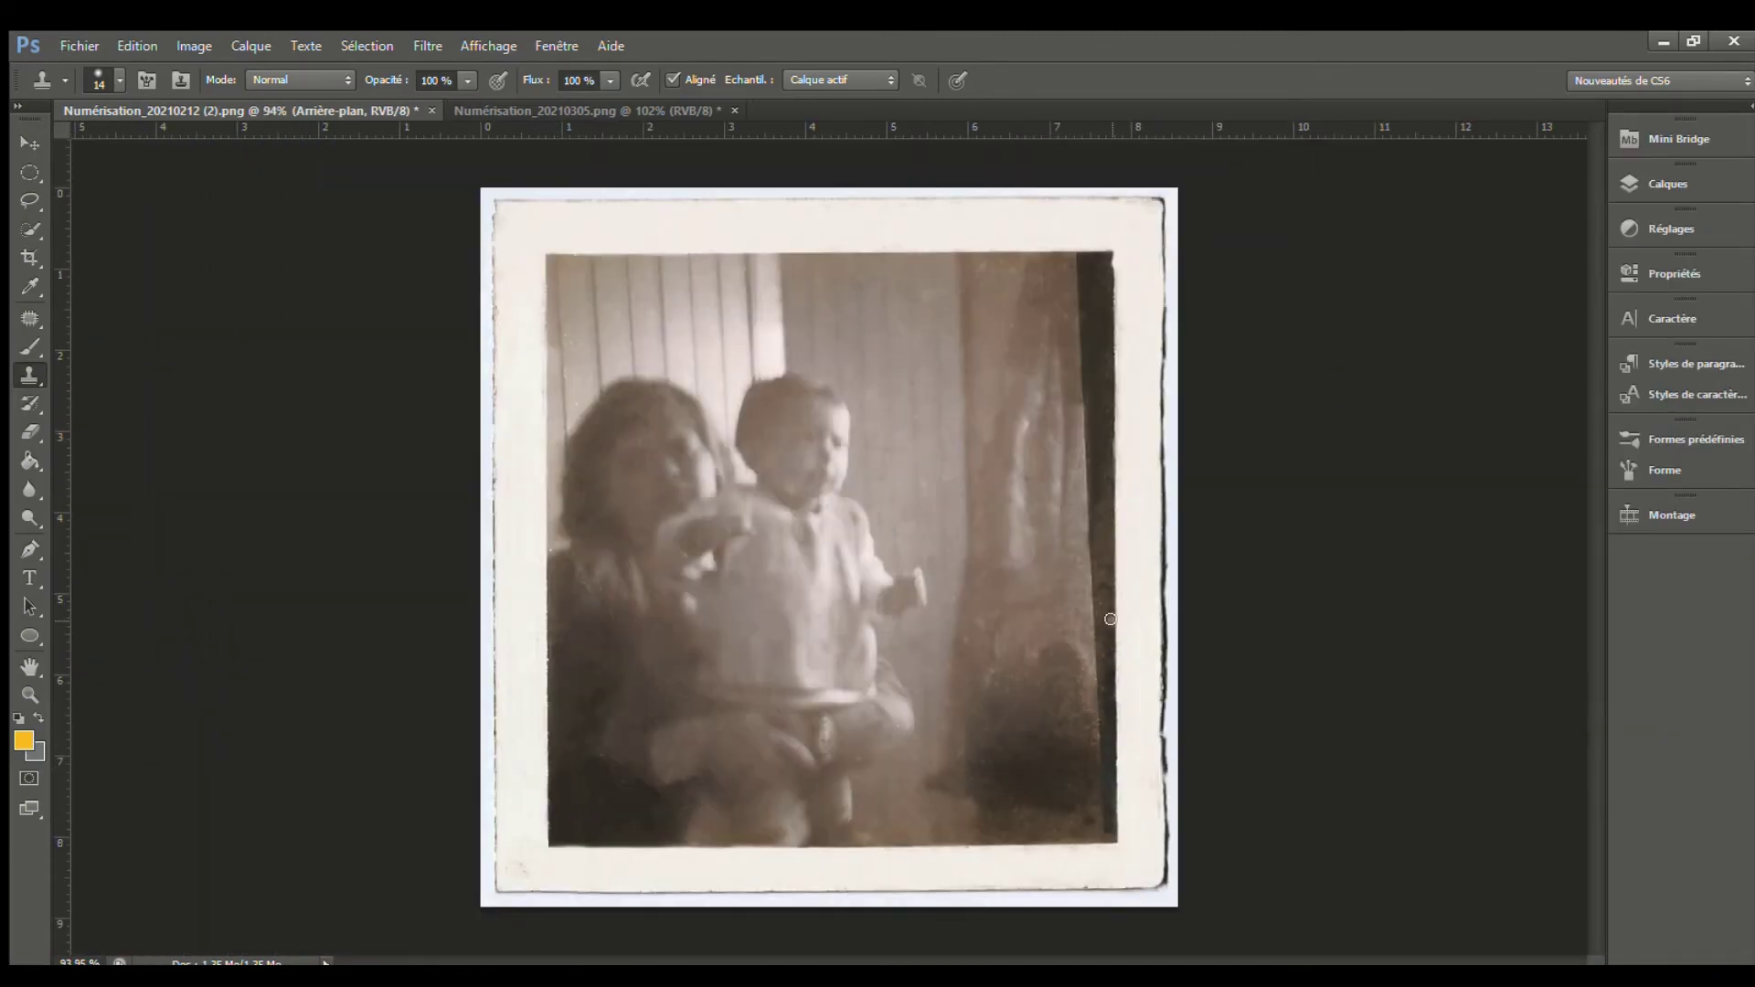
Switch to Numérisation_20210305.png and add a Brightness/Contrast adjustment layer that darkens the faded photo and strengthens its contrast
key("ctrl+Tab")
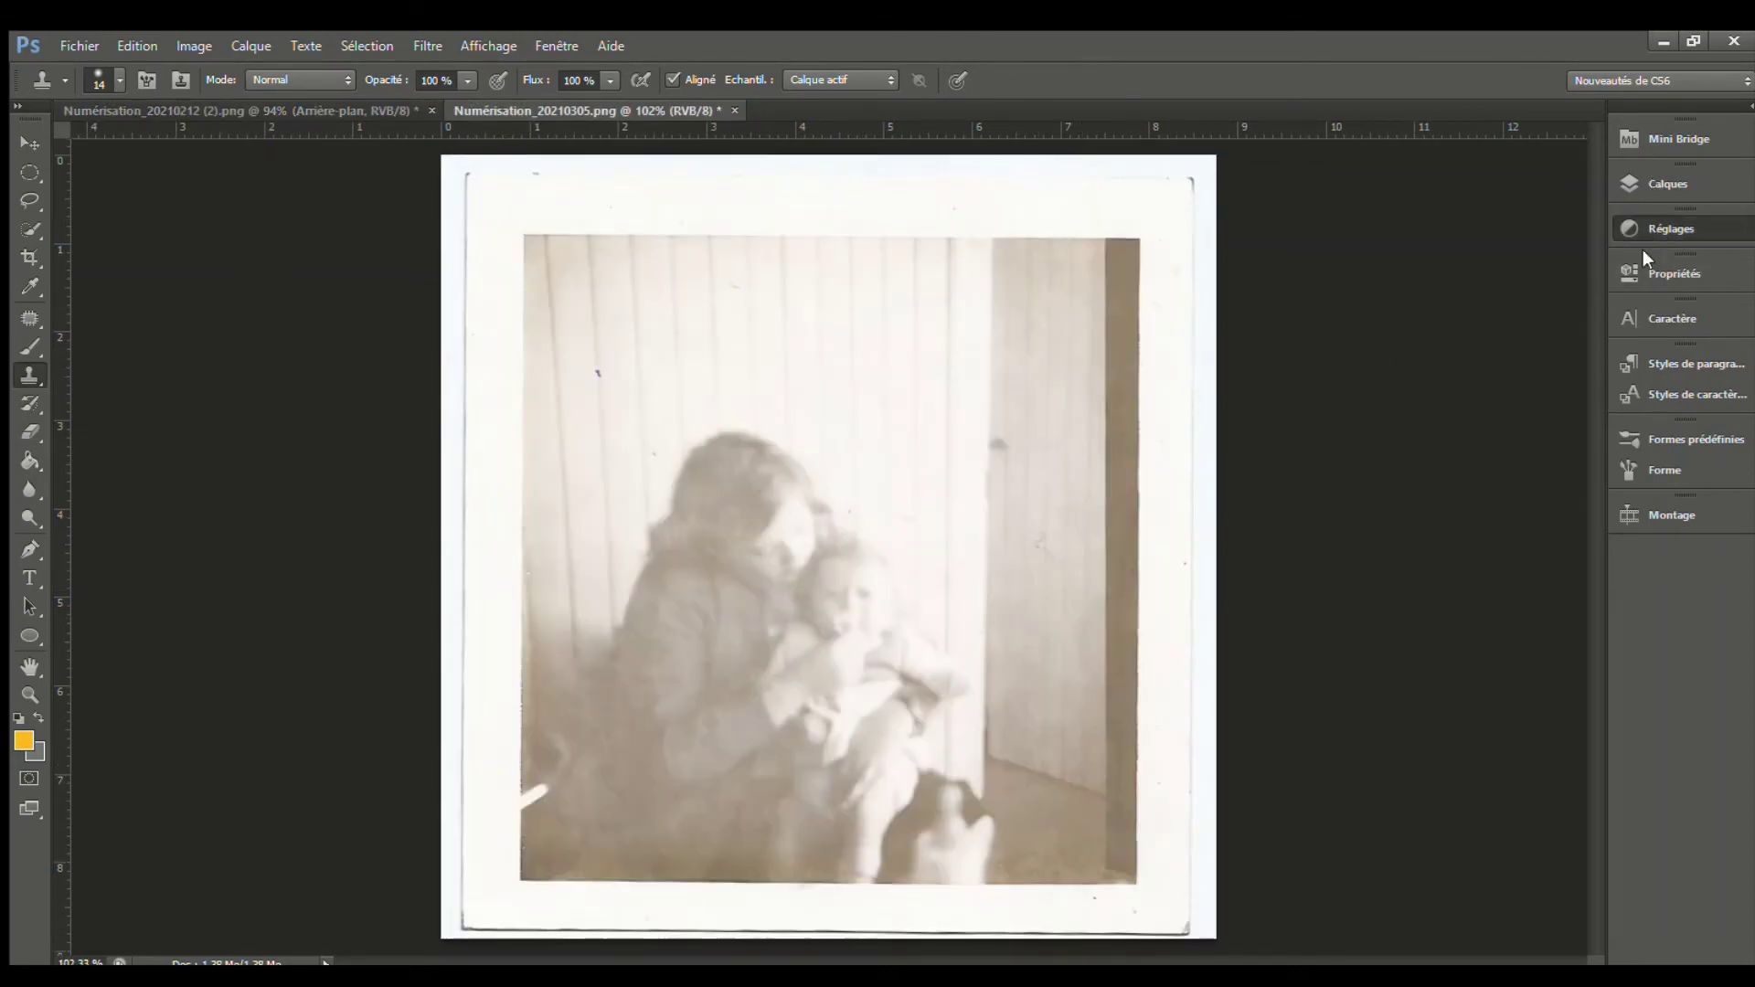
left_click(1396, 249)
left_click_drag(1465, 367, 1440, 366)
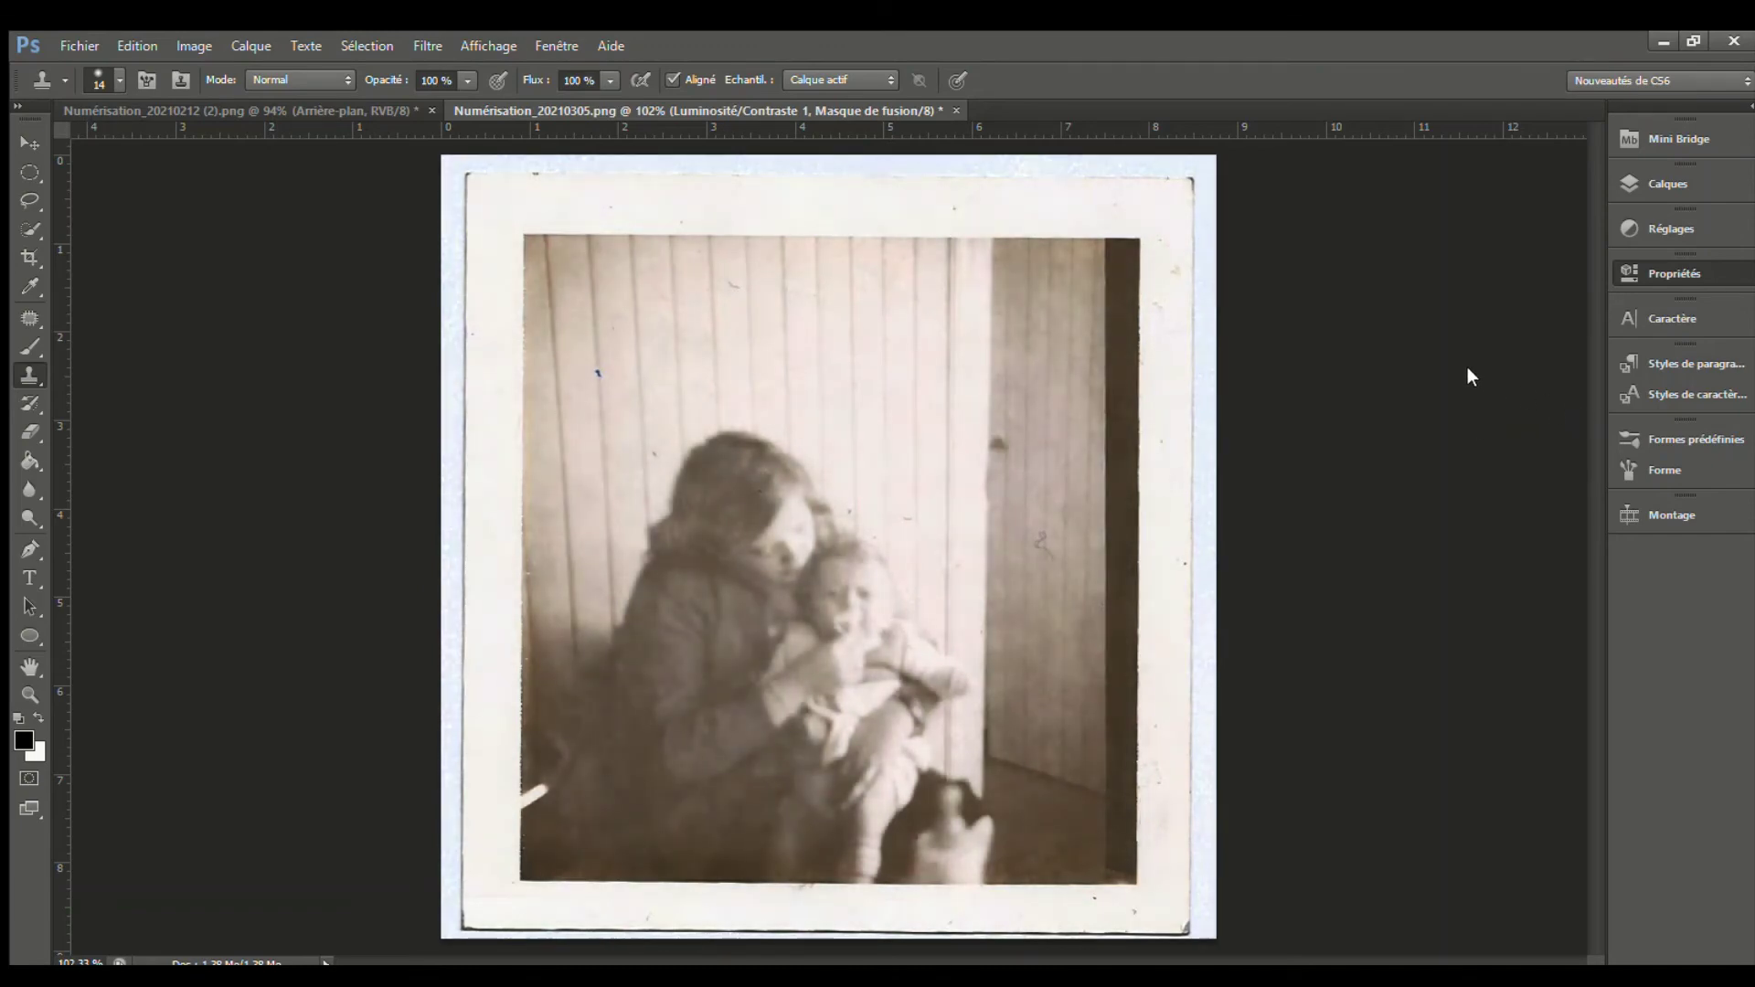
mouse_move(1424, 367)
left_mouse_down()
mouse_move(1484, 365)
mouse_move(1404, 364)
left_mouse_up()
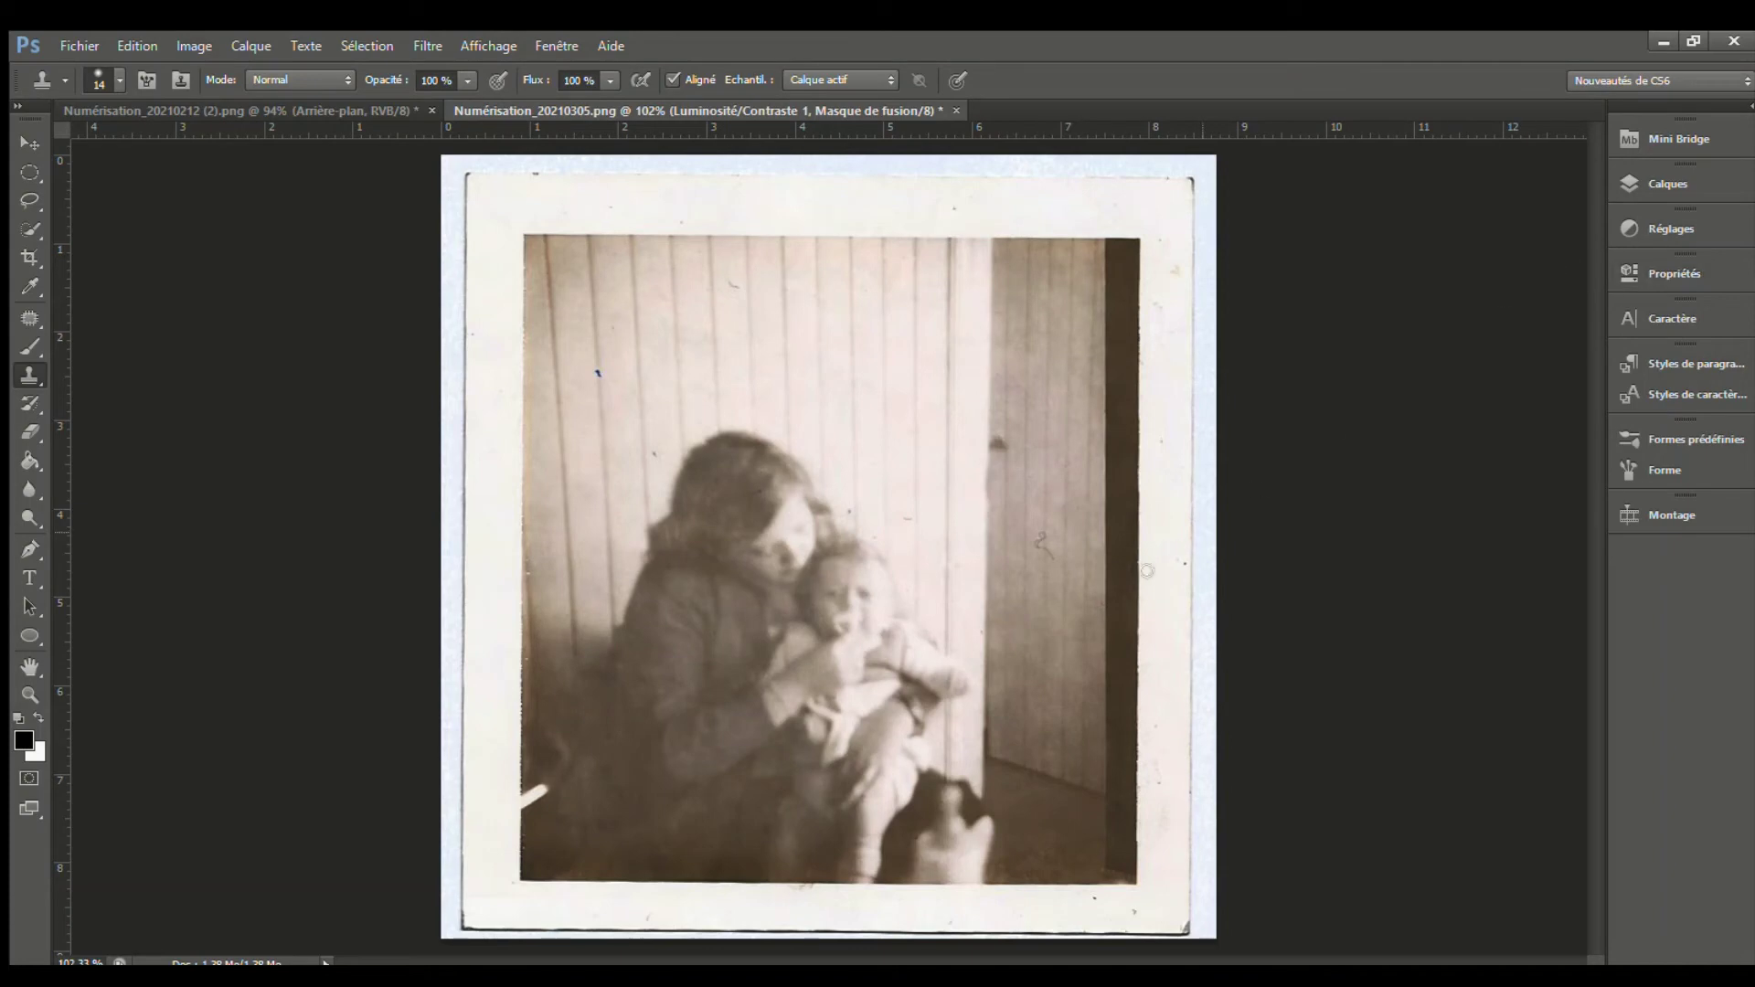
Expand the docked panels and make the Arrière-plan layer active below the Brightness/Contrast adjustment
left_click(1113, 485)
scroll(893, 548, "up", 5)
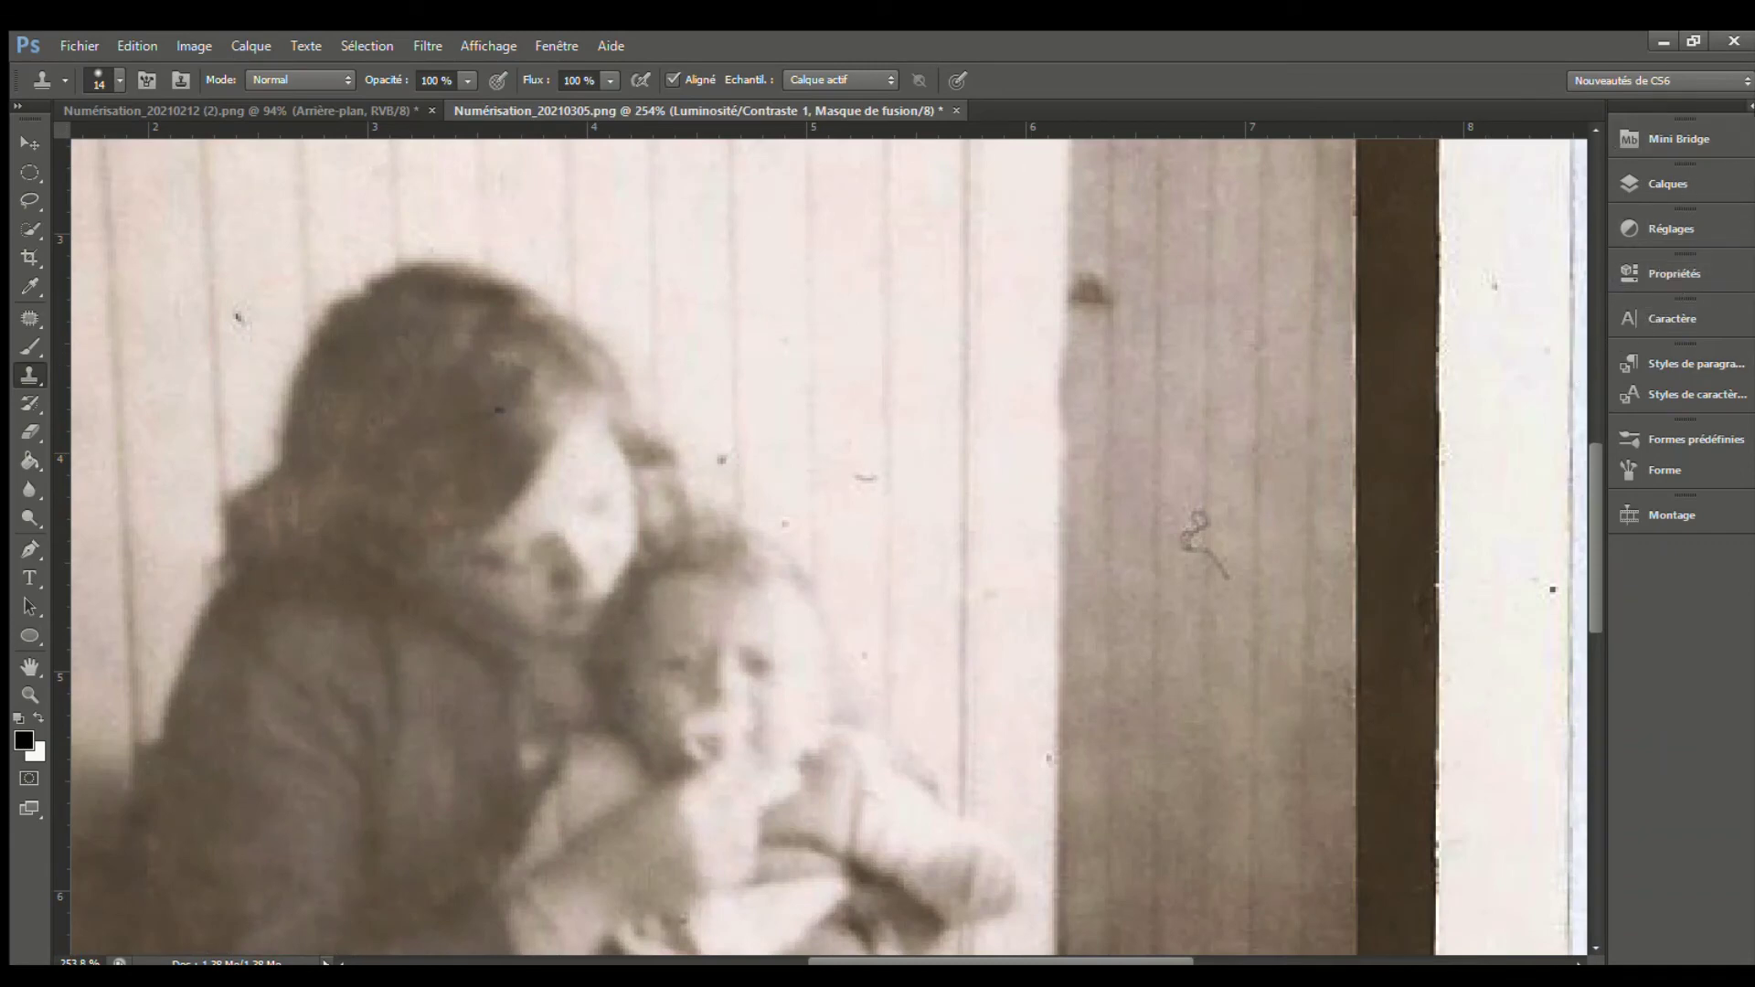
left_click(1750, 106)
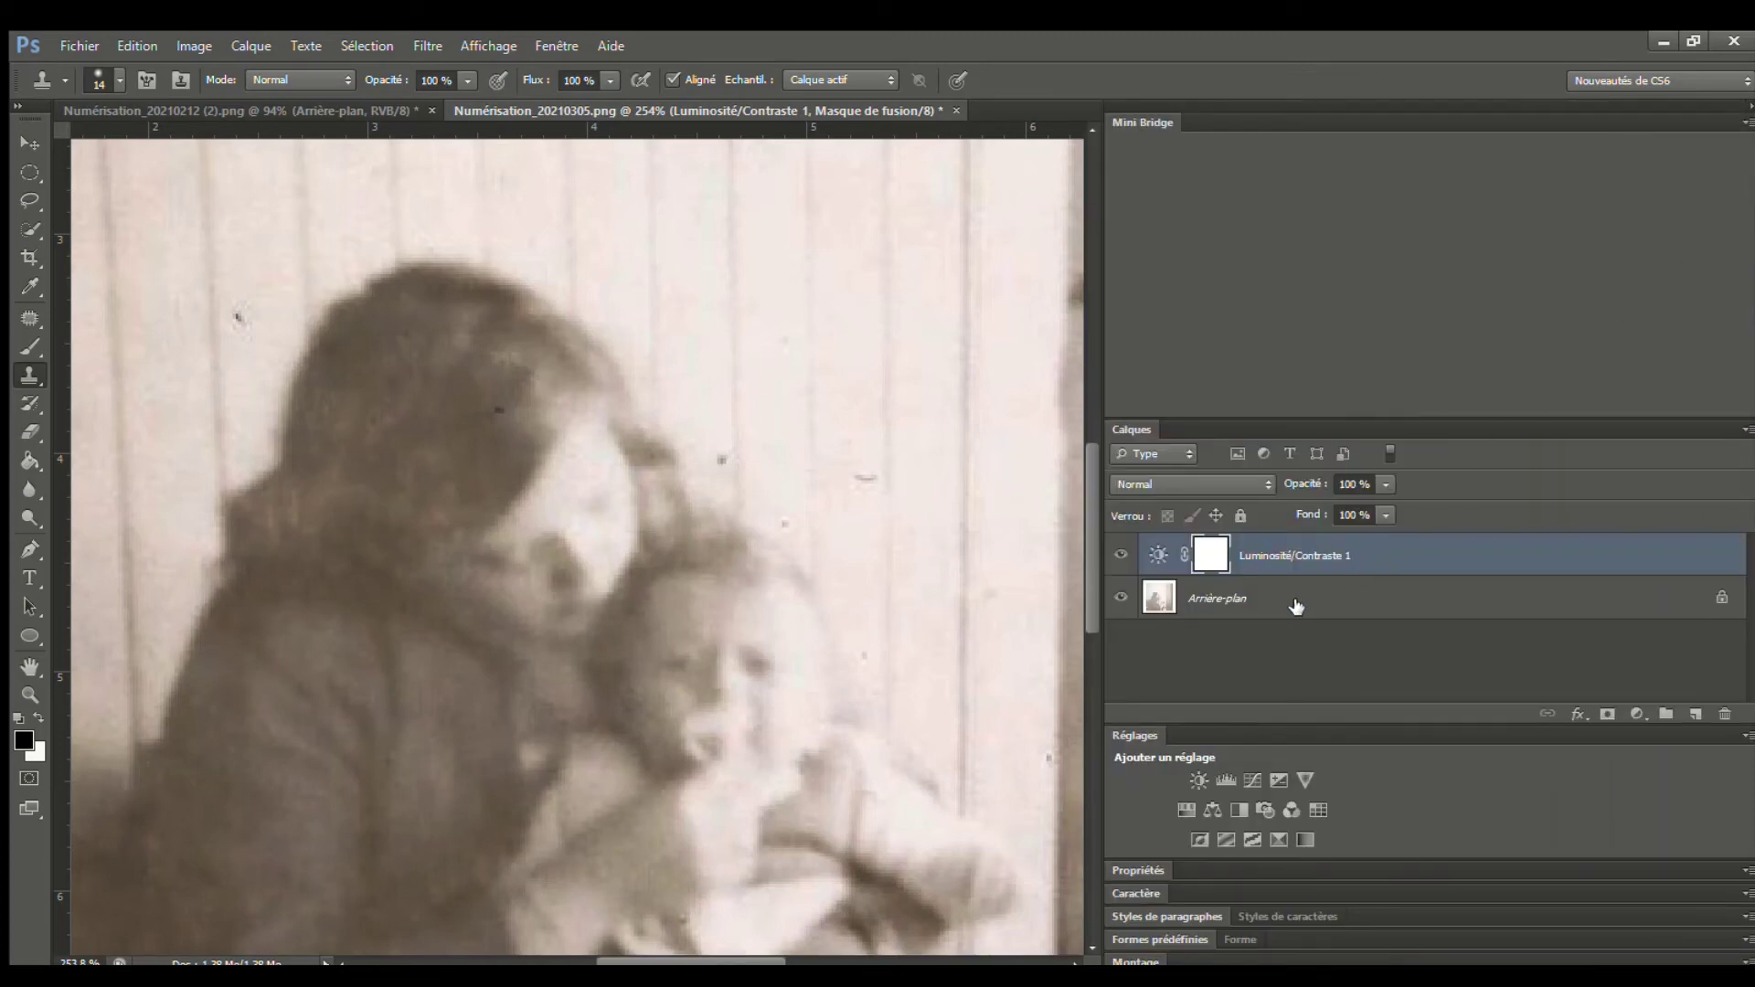
left_click(1296, 605)
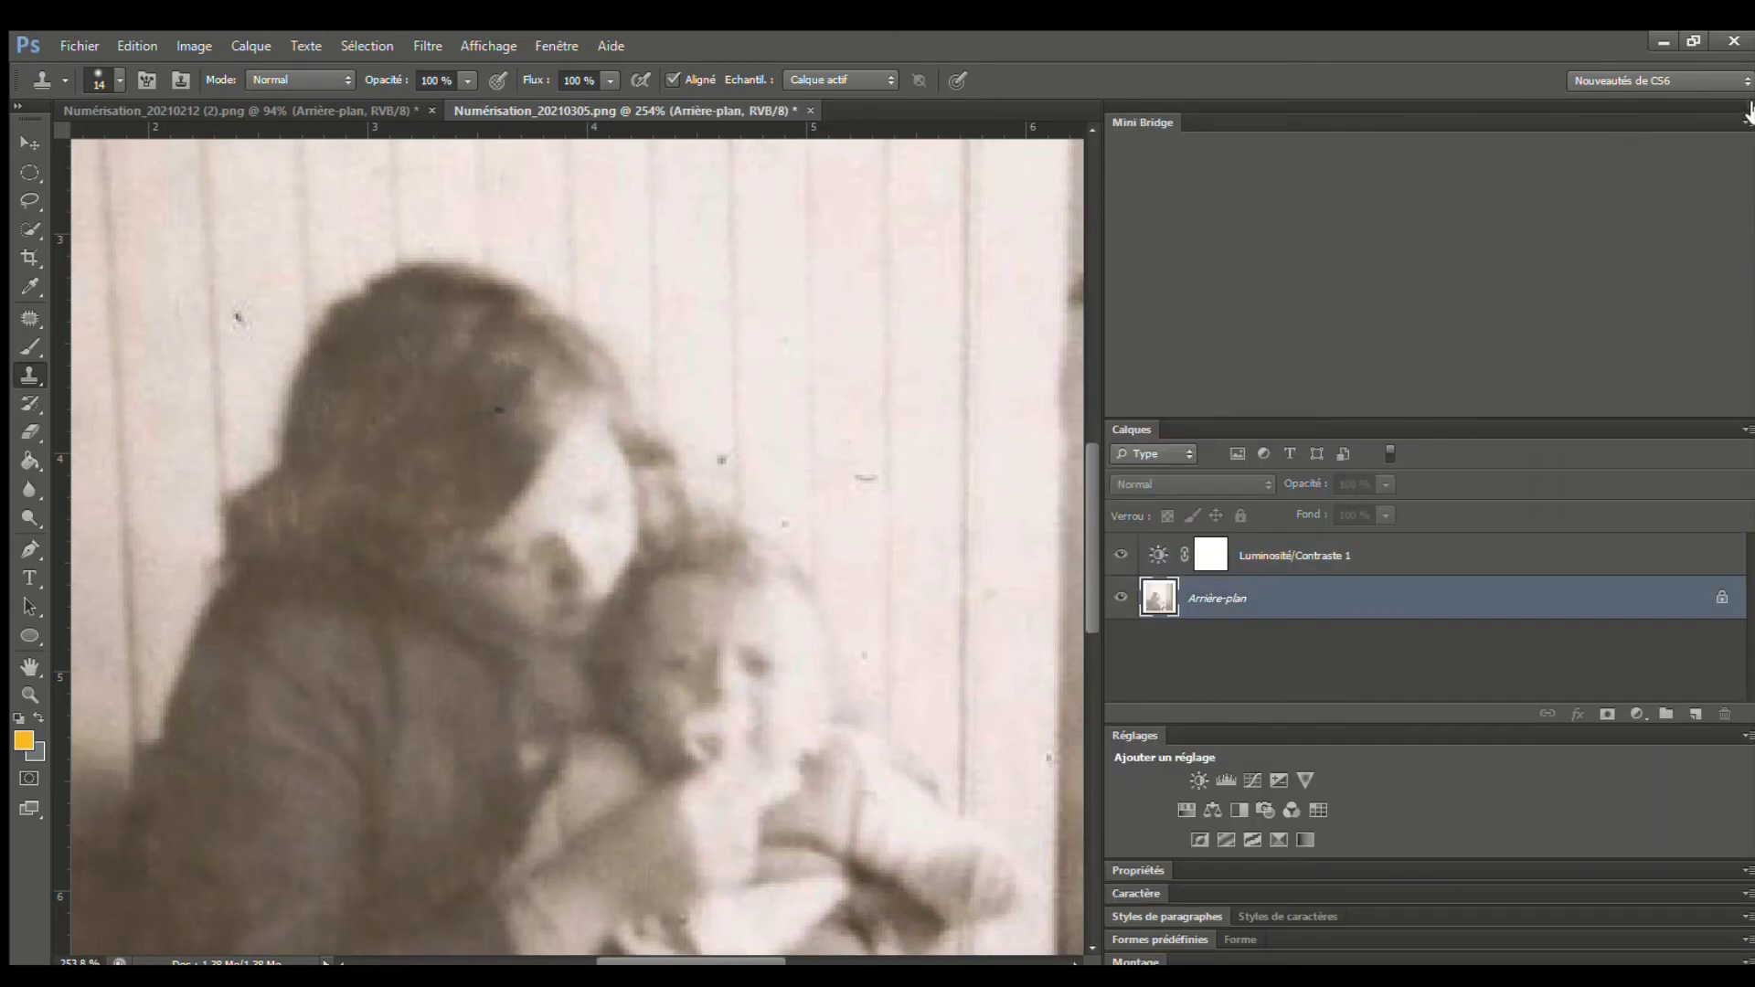
Clone out the small curved mark and the dark specks on the pale plank wall above the child's head
scroll(780, 472, "down", 1)
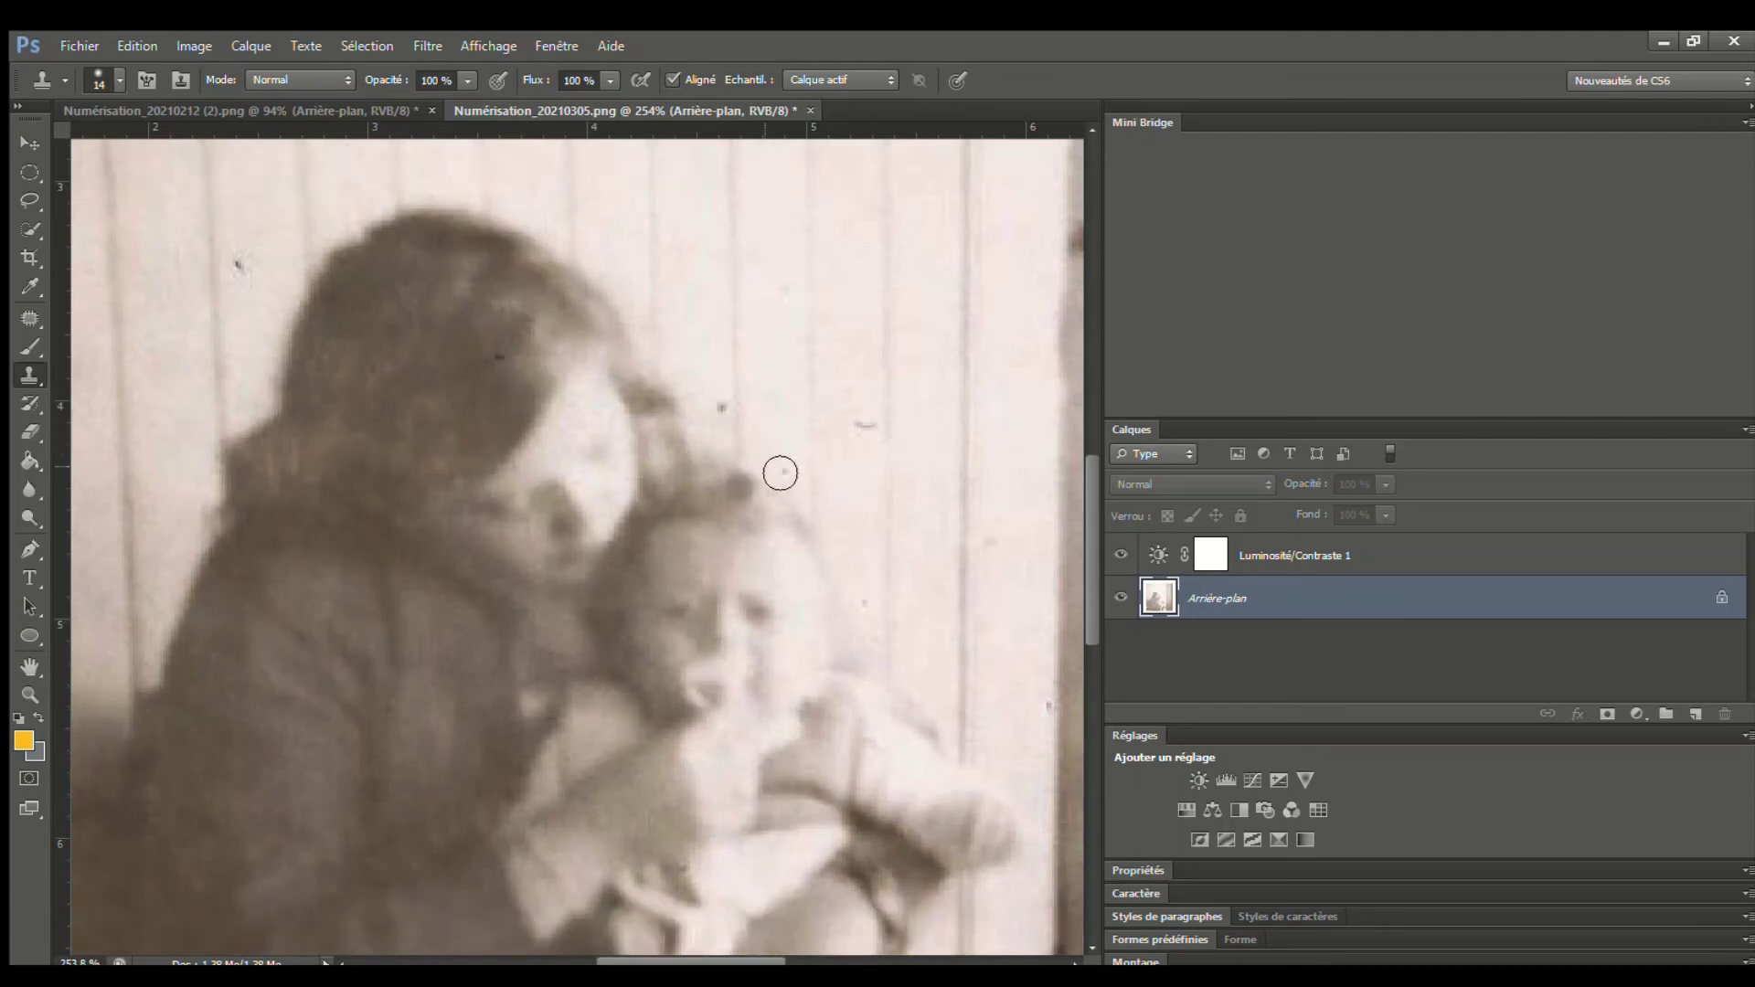
key("alt")
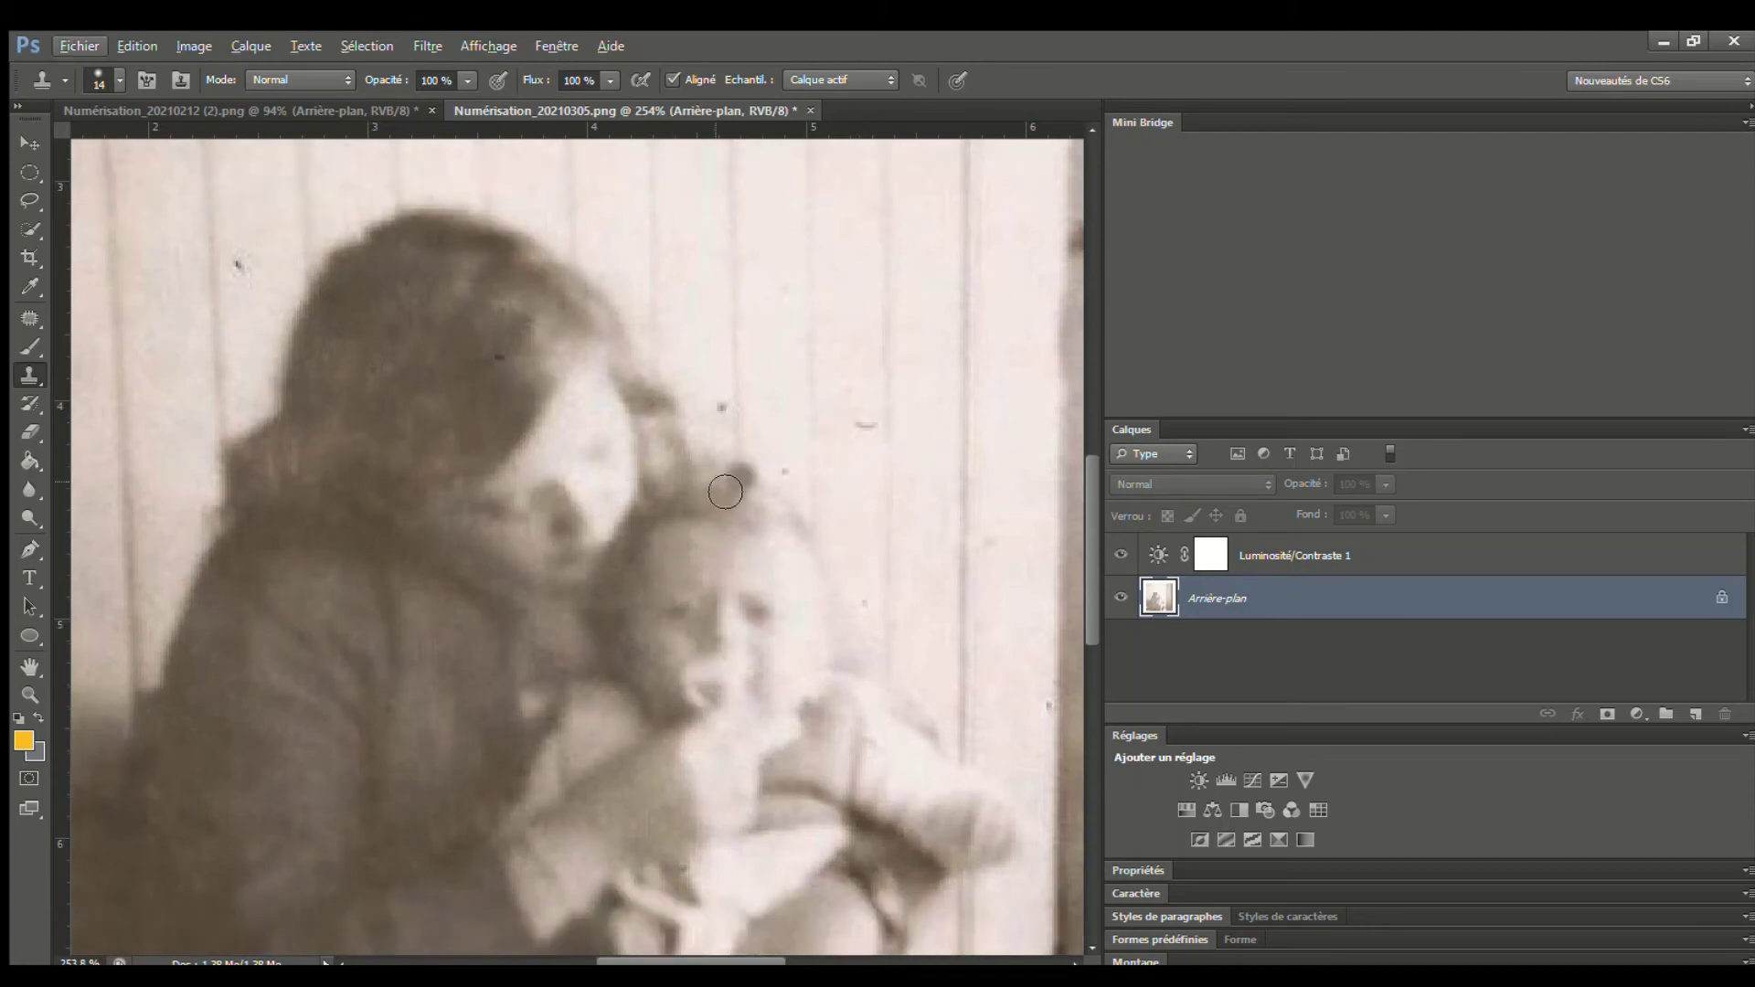
left_click(845, 477, "alt")
mouse_move(874, 438)
left_mouse_down()
mouse_move(874, 423)
mouse_move(871, 495)
left_mouse_up()
left_click(796, 400, "alt")
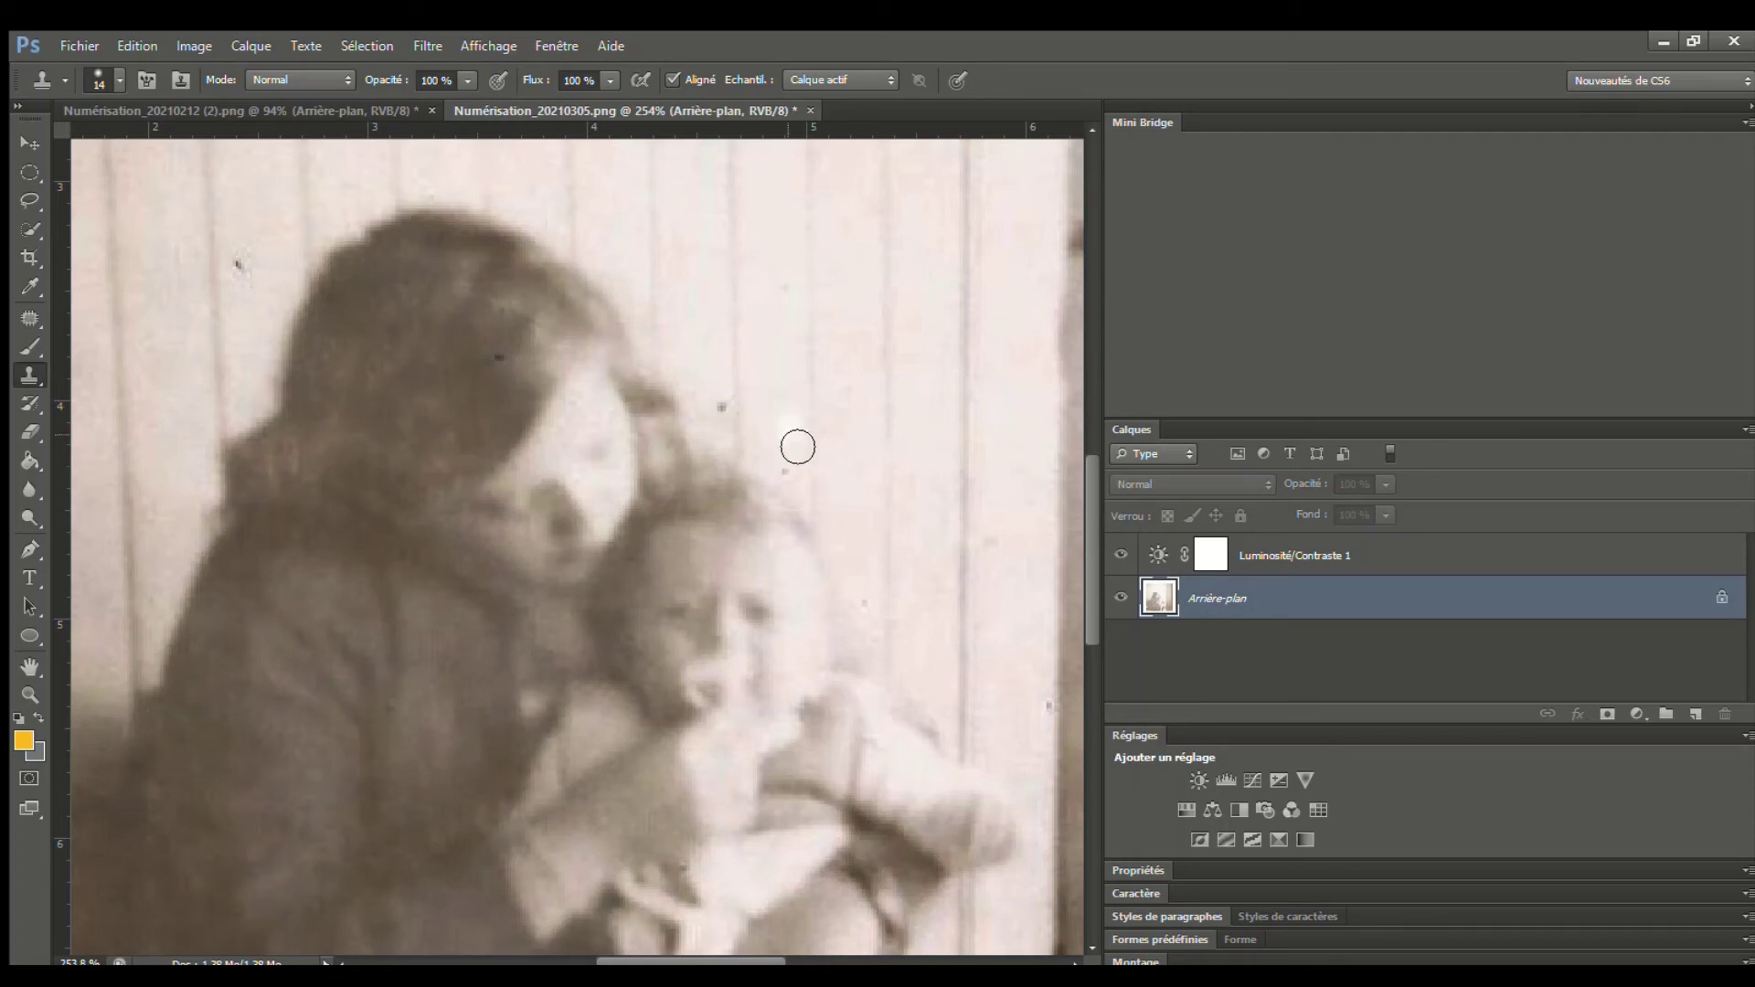
left_click(790, 470)
key("alt")
left_click(710, 340, "alt")
left_click_drag(713, 396, 728, 403)
key("alt")
Clone out the tail and the left-hand loops of the squiggle on the darker door planks with a 6 px brush
scroll(917, 505, "down", 3)
scroll(960, 525, "down", 2)
scroll(956, 540, "up", 6)
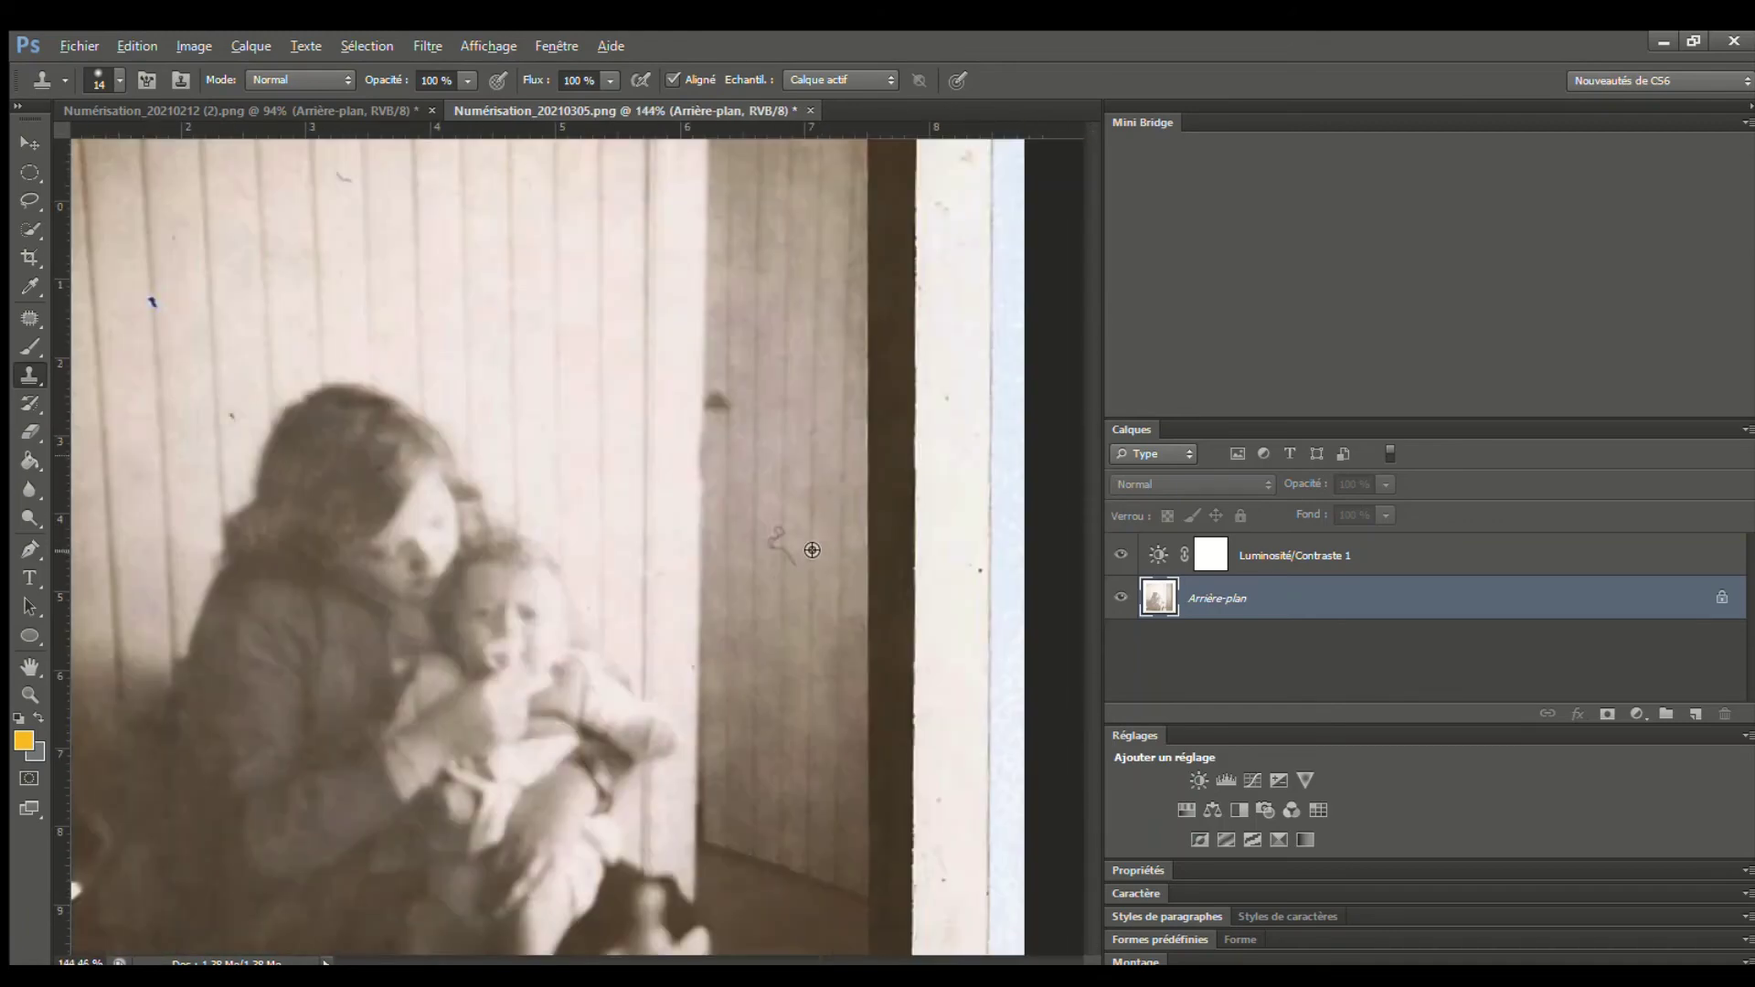
scroll(780, 596, "up", 2)
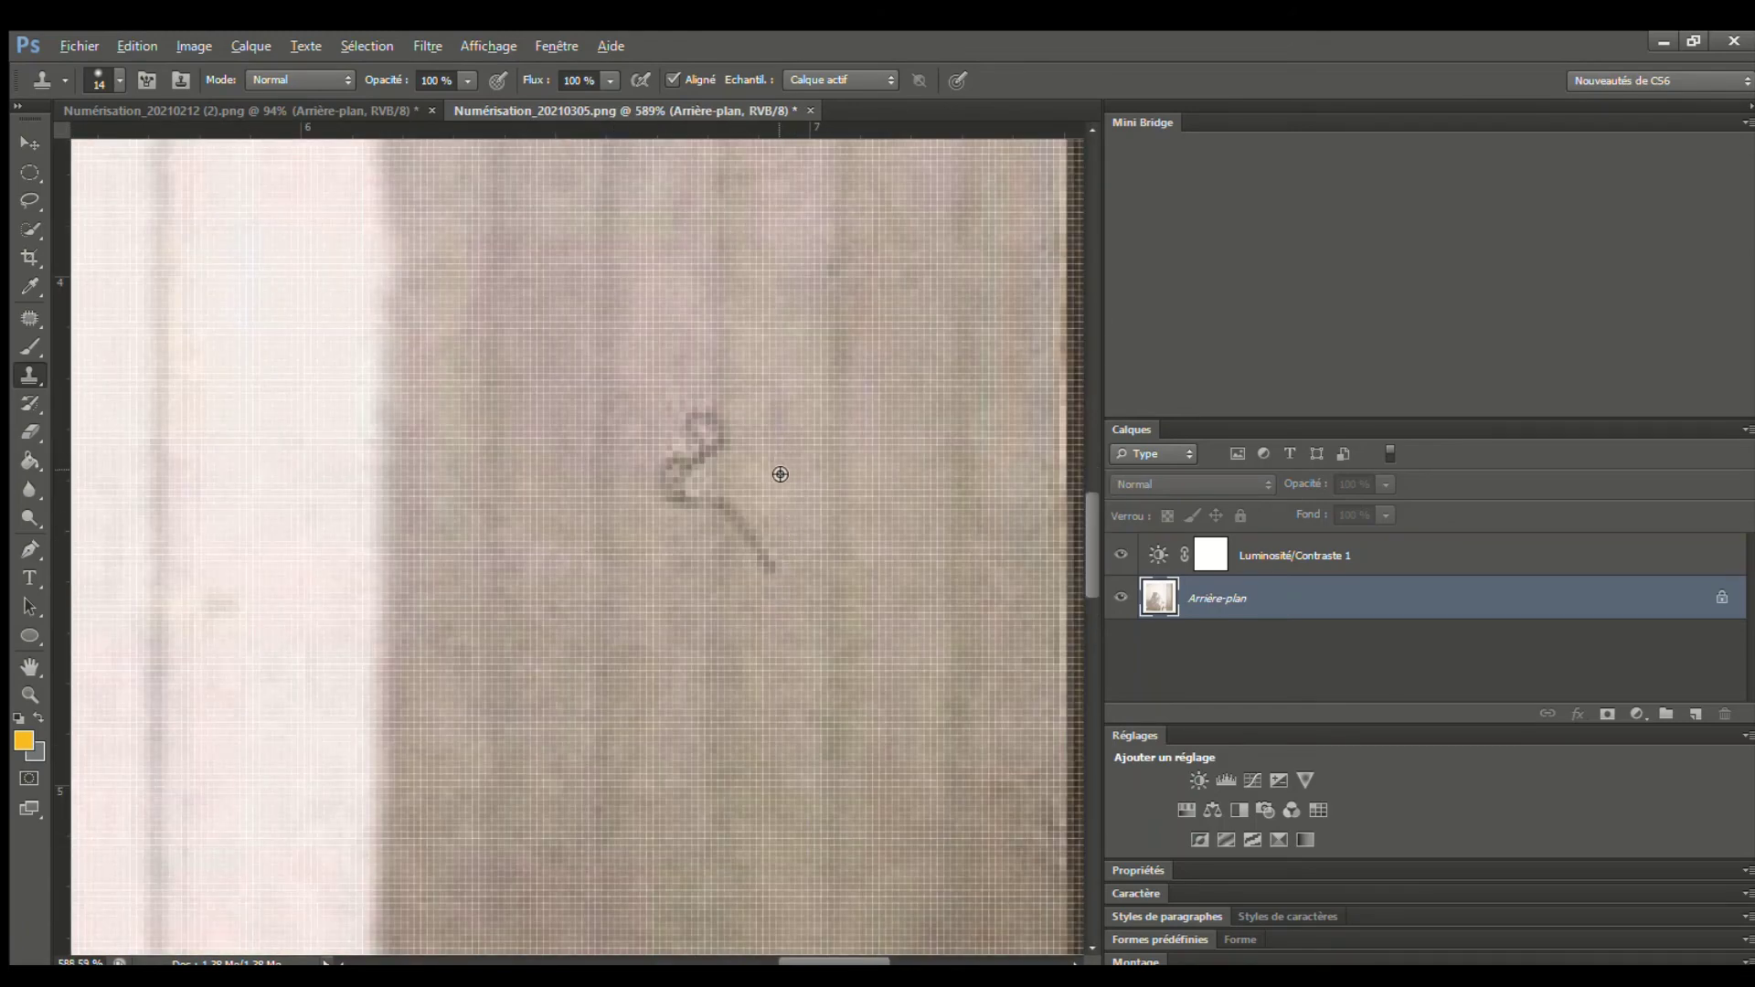
left_click(781, 474, "alt")
left_click_drag(772, 530, 803, 587)
mouse_move(776, 503)
left_mouse_down()
mouse_move(736, 507)
mouse_move(770, 514)
mouse_move(772, 623)
mouse_move(751, 546)
mouse_move(746, 588)
mouse_move(748, 539)
mouse_move(716, 517)
mouse_move(678, 532)
mouse_move(690, 418)
mouse_move(697, 480)
left_mouse_up()
left_click(670, 533, "alt")
left_click(656, 499, "alt")
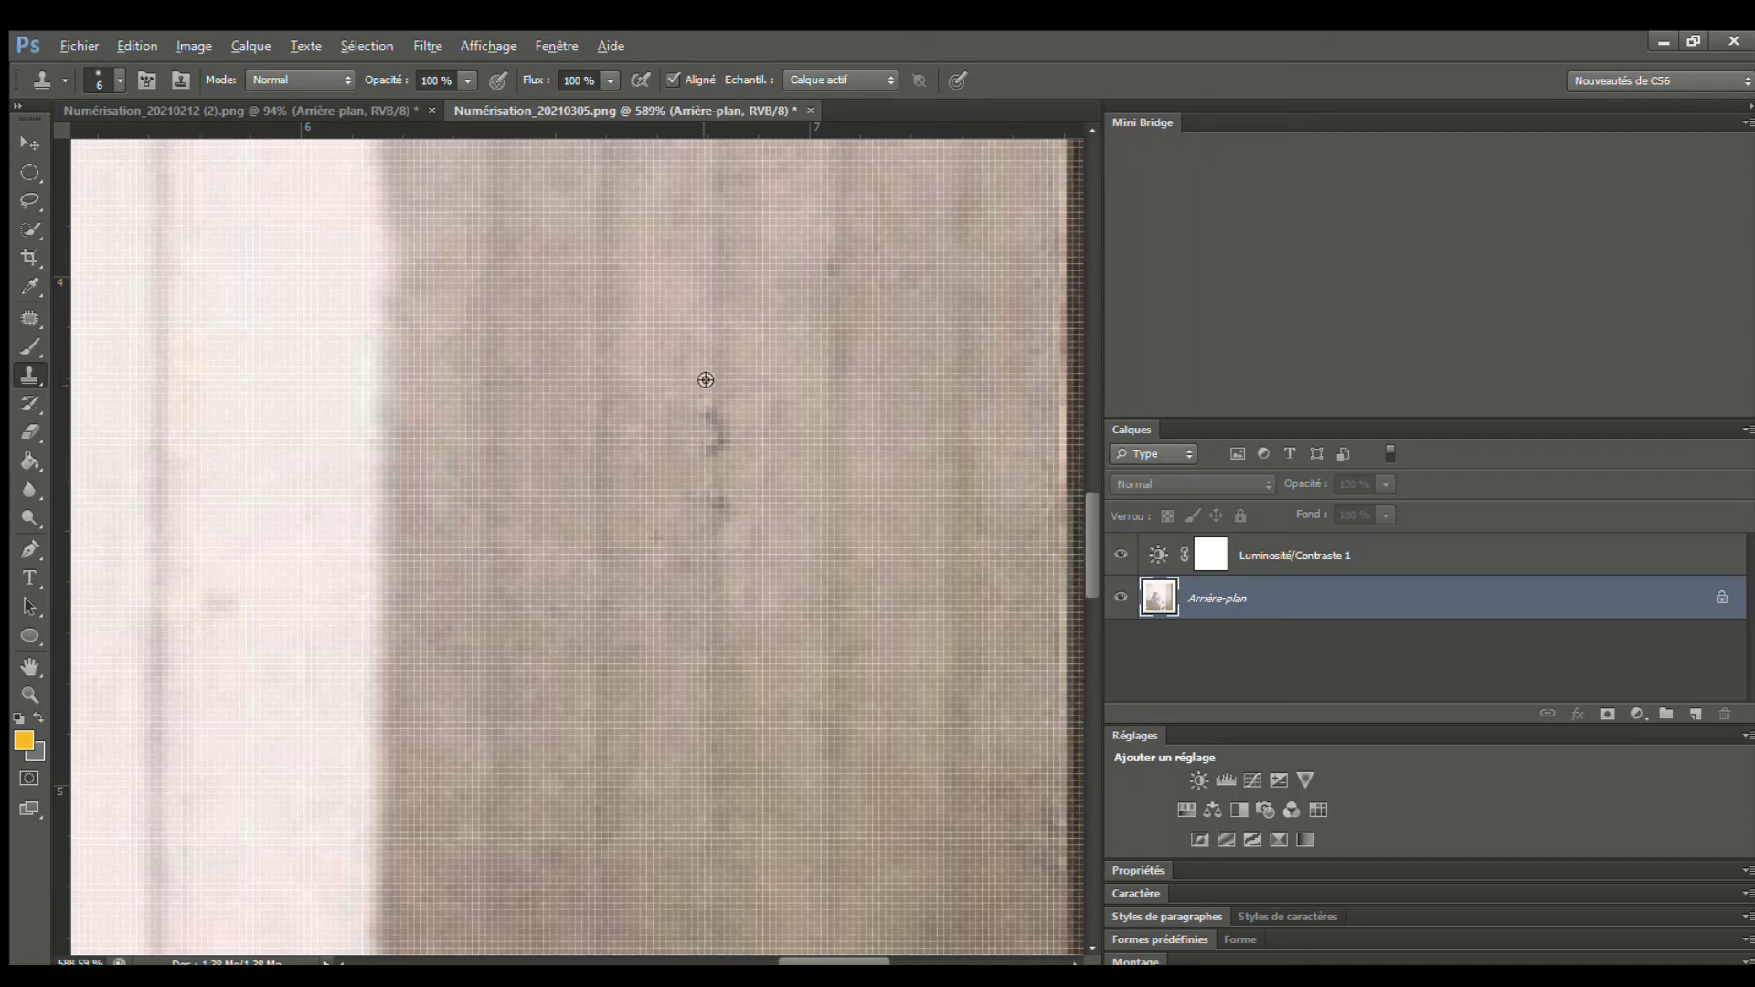
Clone out the squiggle's remaining dark traces along the plank groove with a 9 px brush, sampling the groove above
right_click(704, 342, "alt")
left_click(715, 351, "alt")
left_click_drag(731, 402, 725, 471)
left_click(718, 322, "alt")
left_click_drag(725, 402, 727, 563)
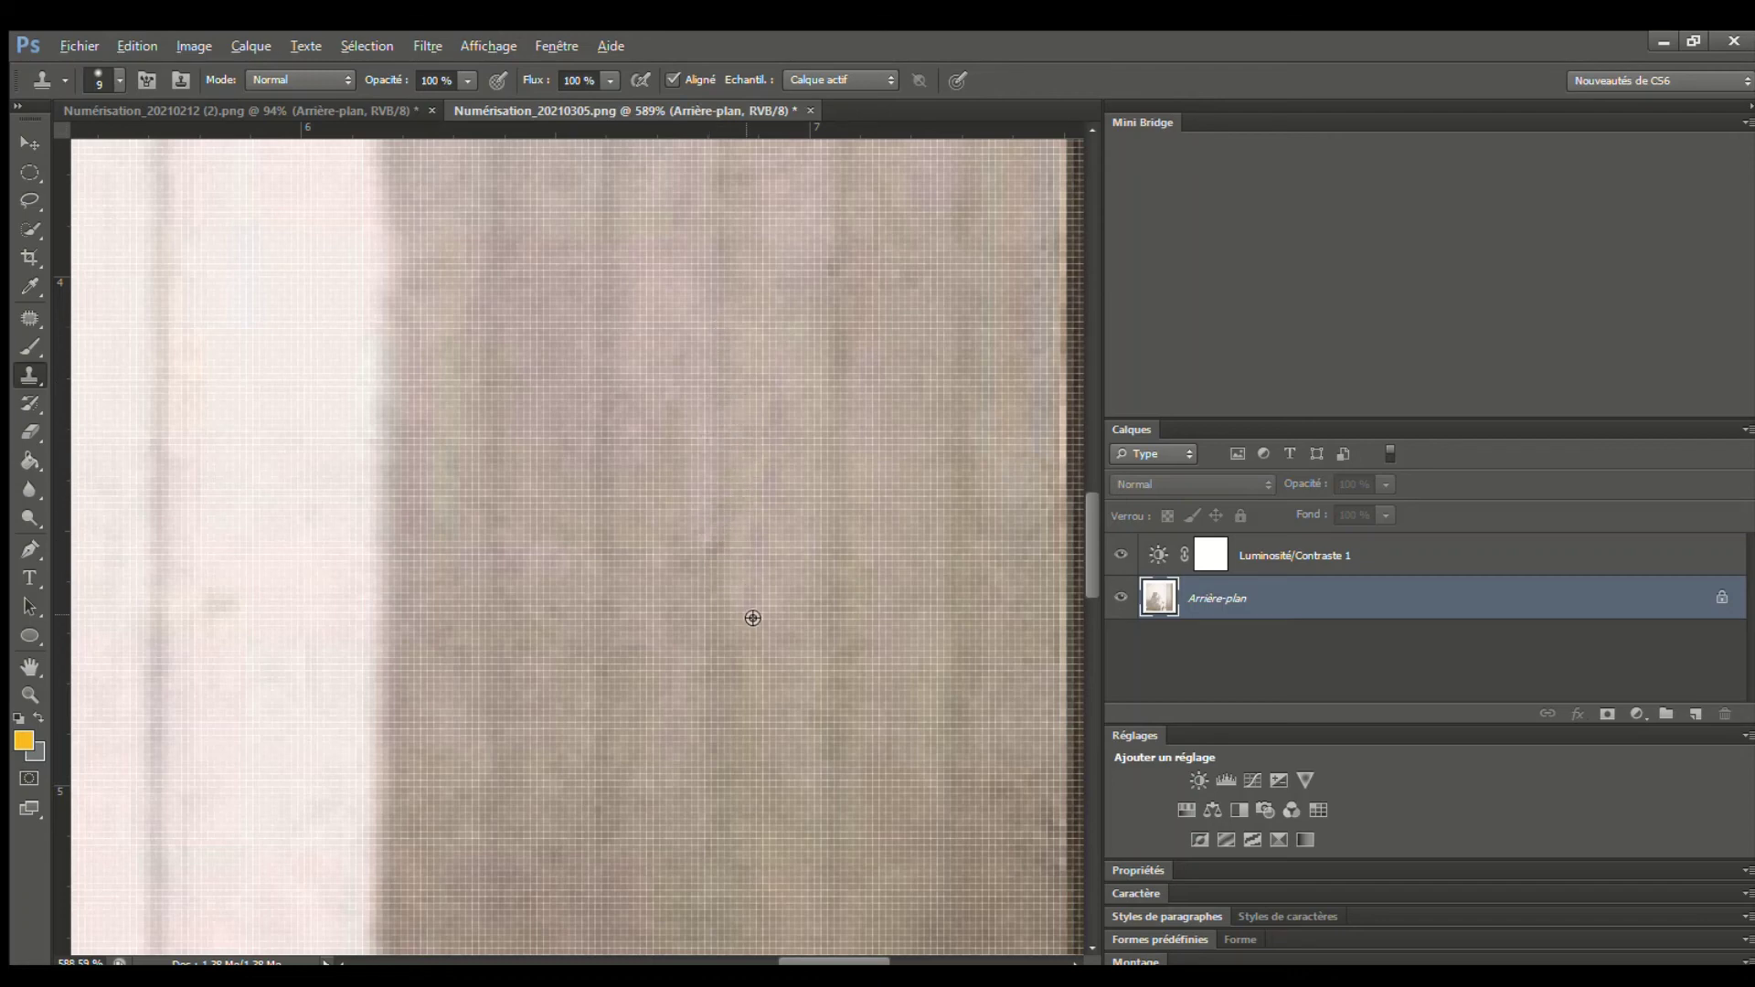
Clone out the dark spot at the left edge of the door, sampling the planks just below it
scroll(752, 618, "down", 3)
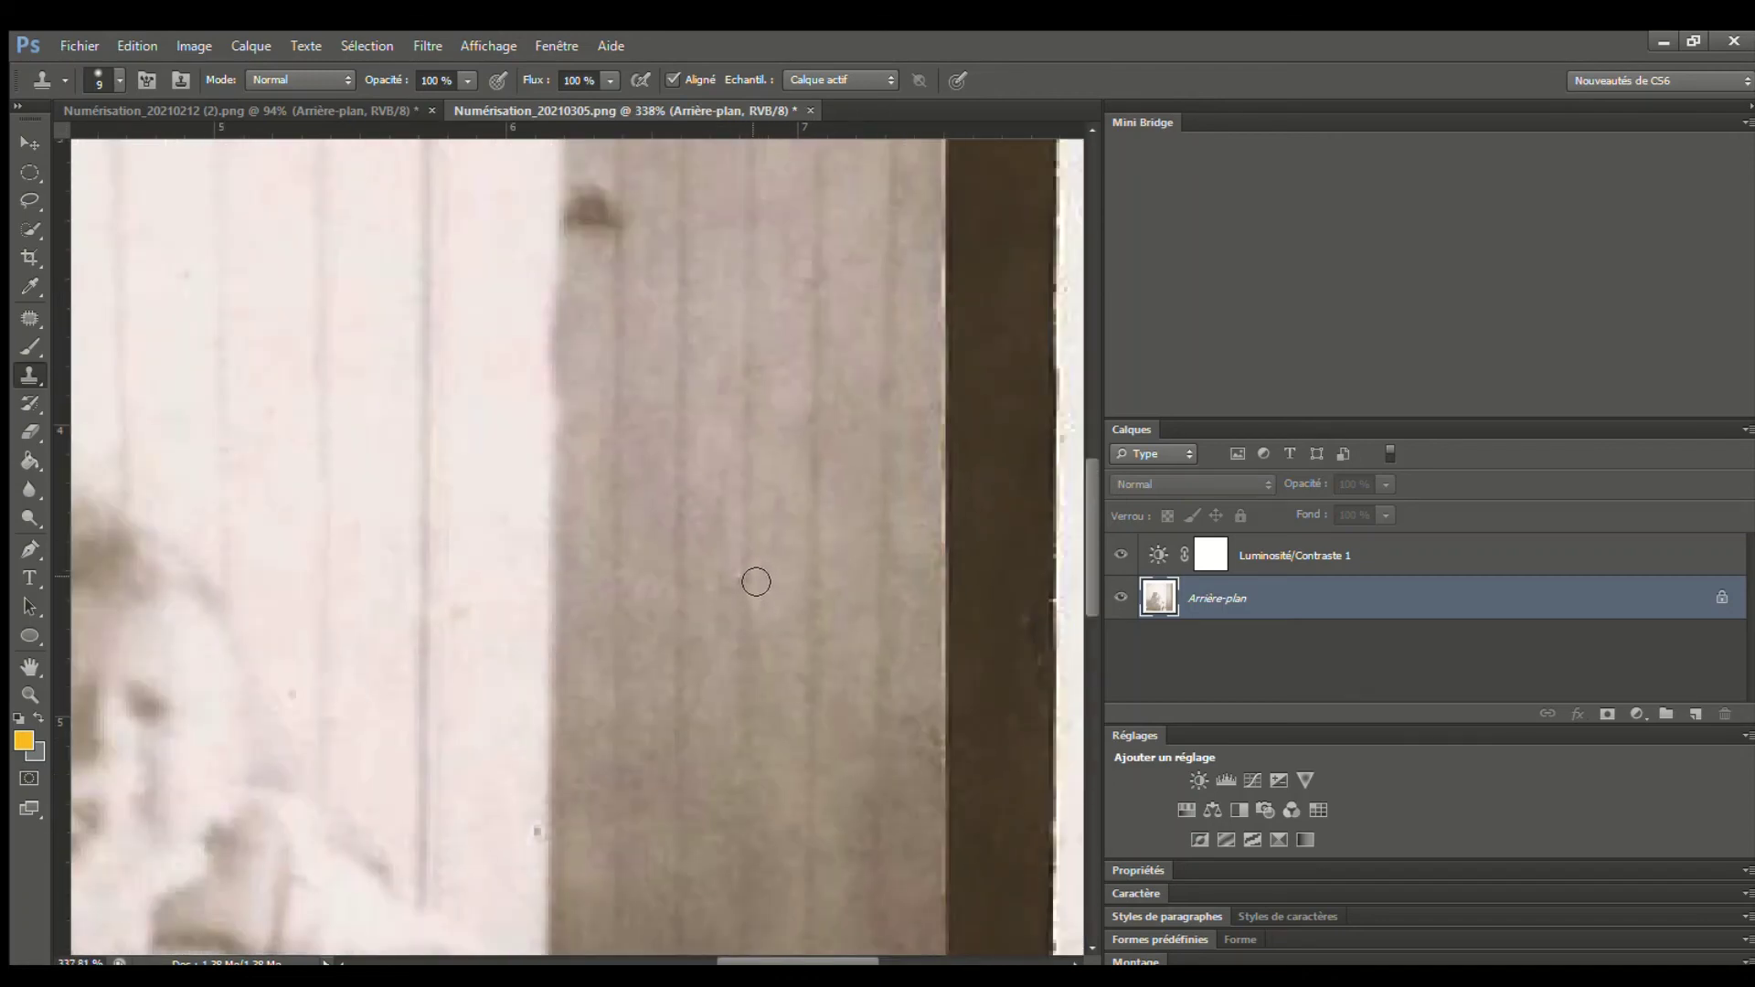
mouse_move(605, 258)
left_mouse_down()
mouse_move(598, 194)
mouse_move(593, 256)
mouse_move(587, 189)
mouse_move(578, 245)
left_mouse_up()
left_click(587, 274, "alt")
key("alt")
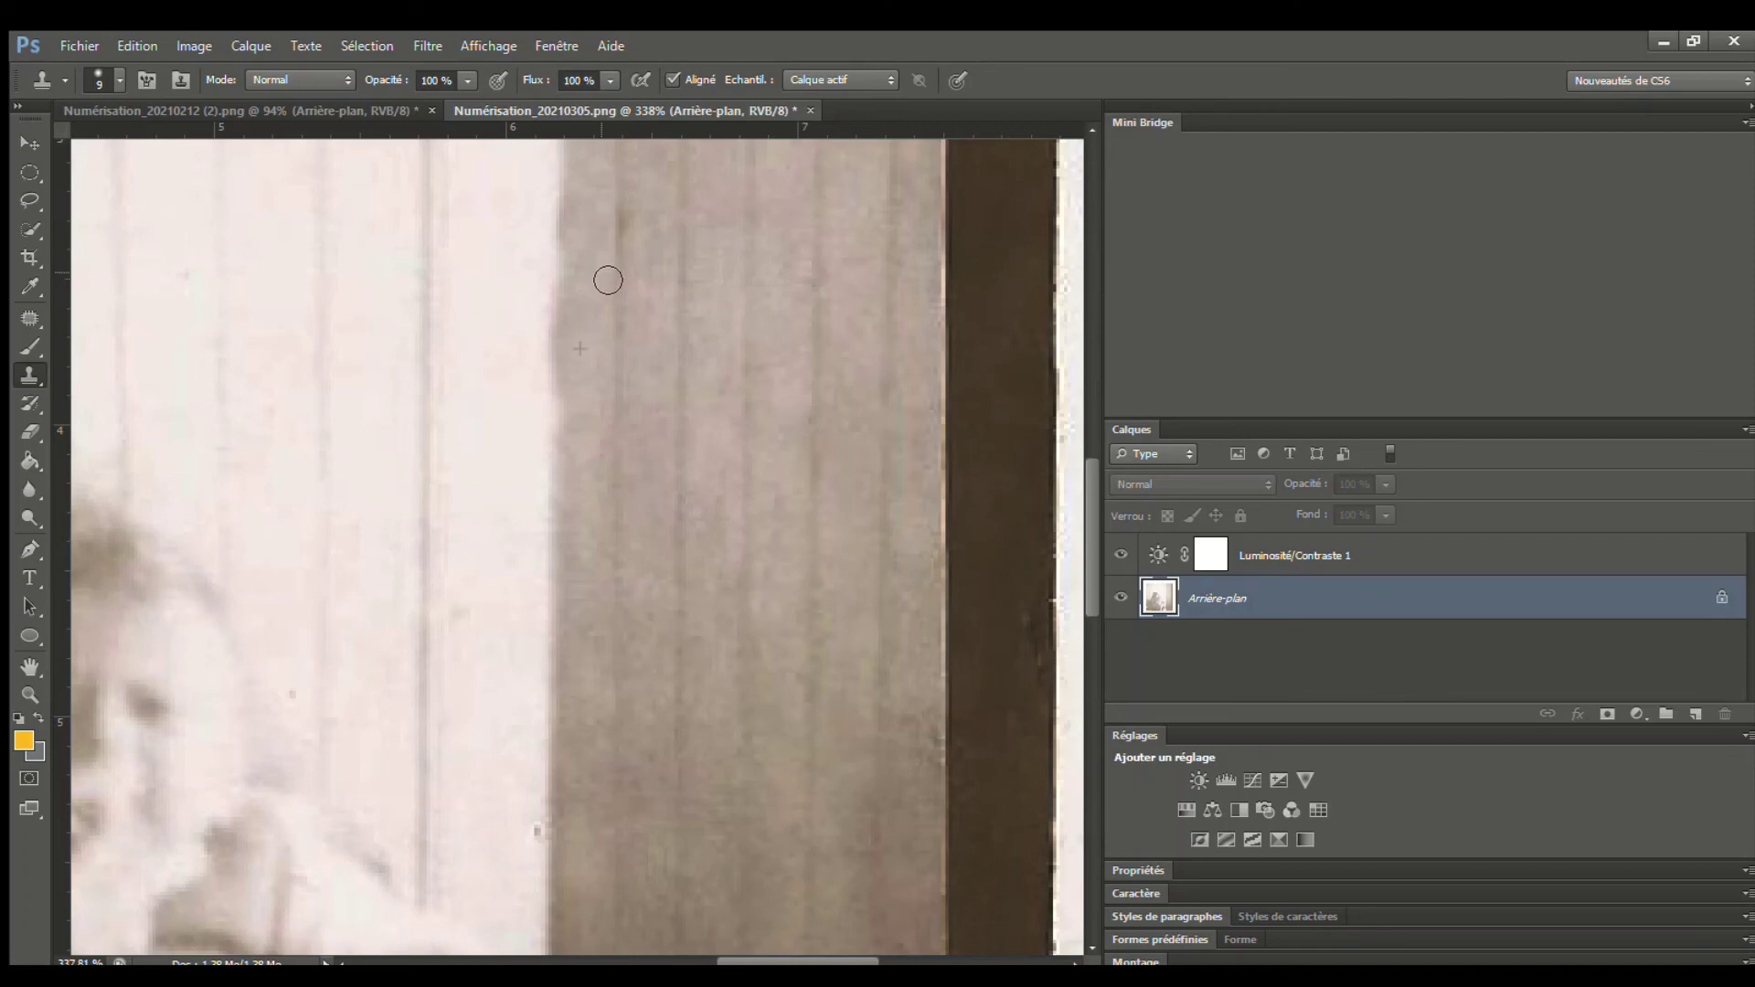
Clone out the blue ink spot on the plank groove to the woman's upper left, using a 16 px brush
scroll(597, 403, "down", 6)
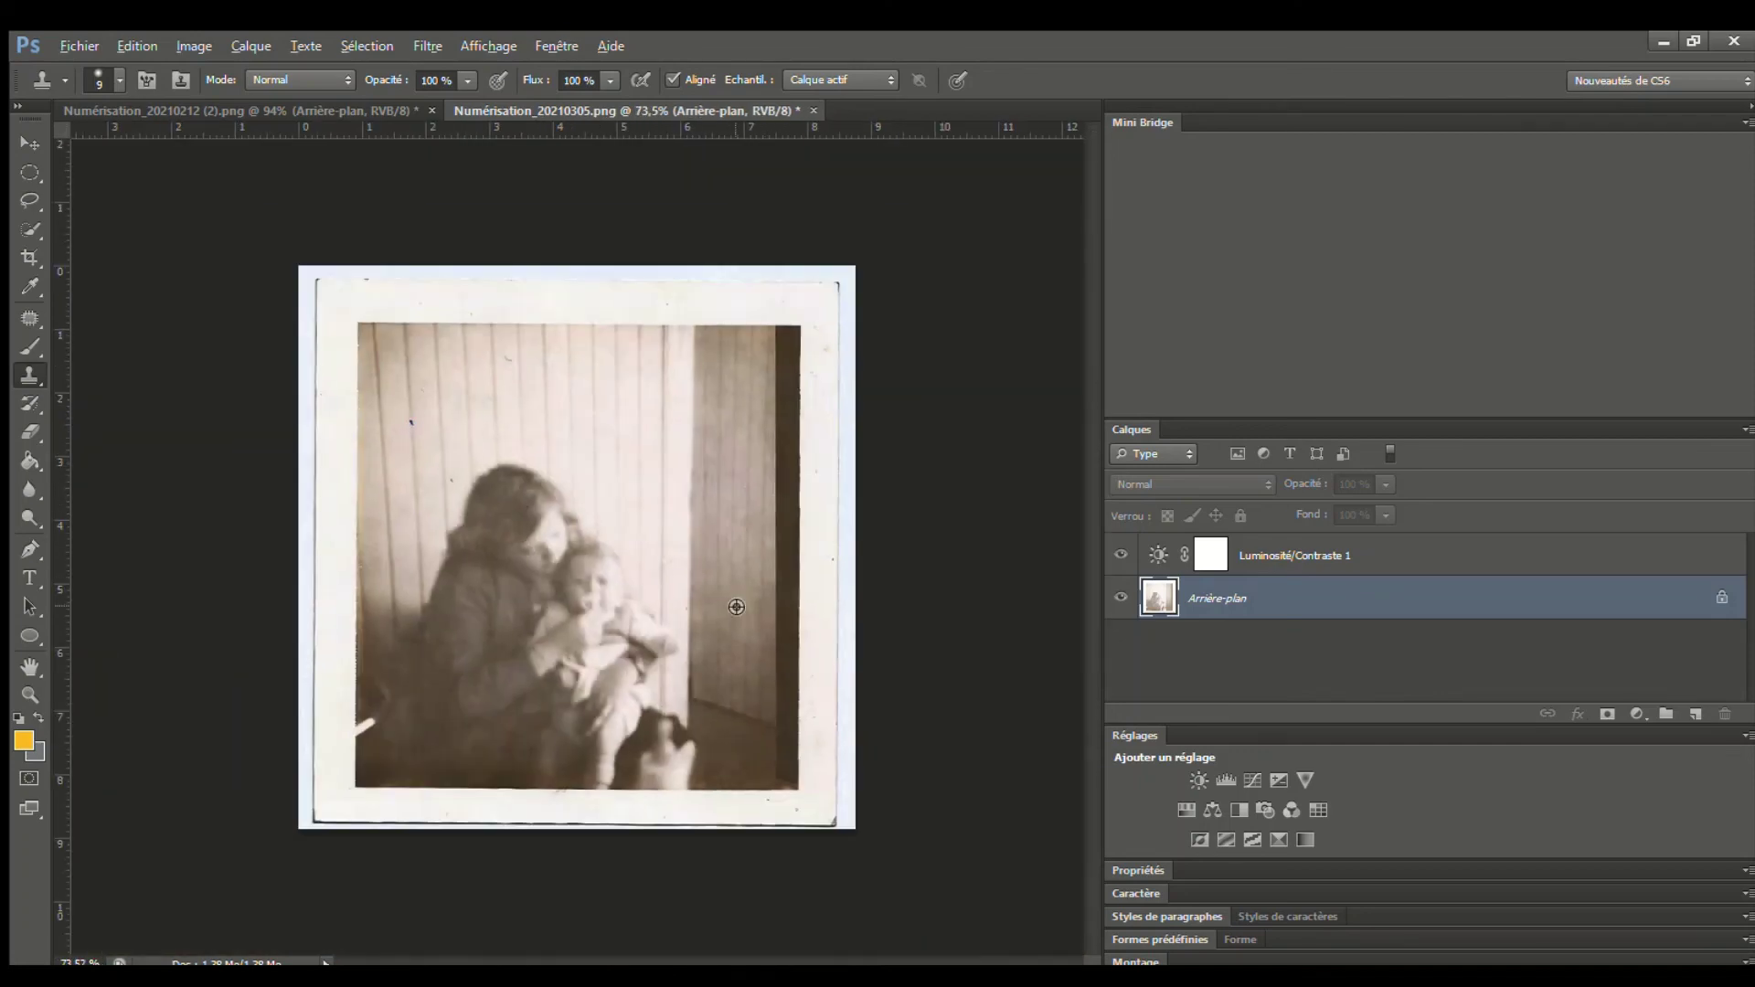
scroll(477, 382, "up", 5)
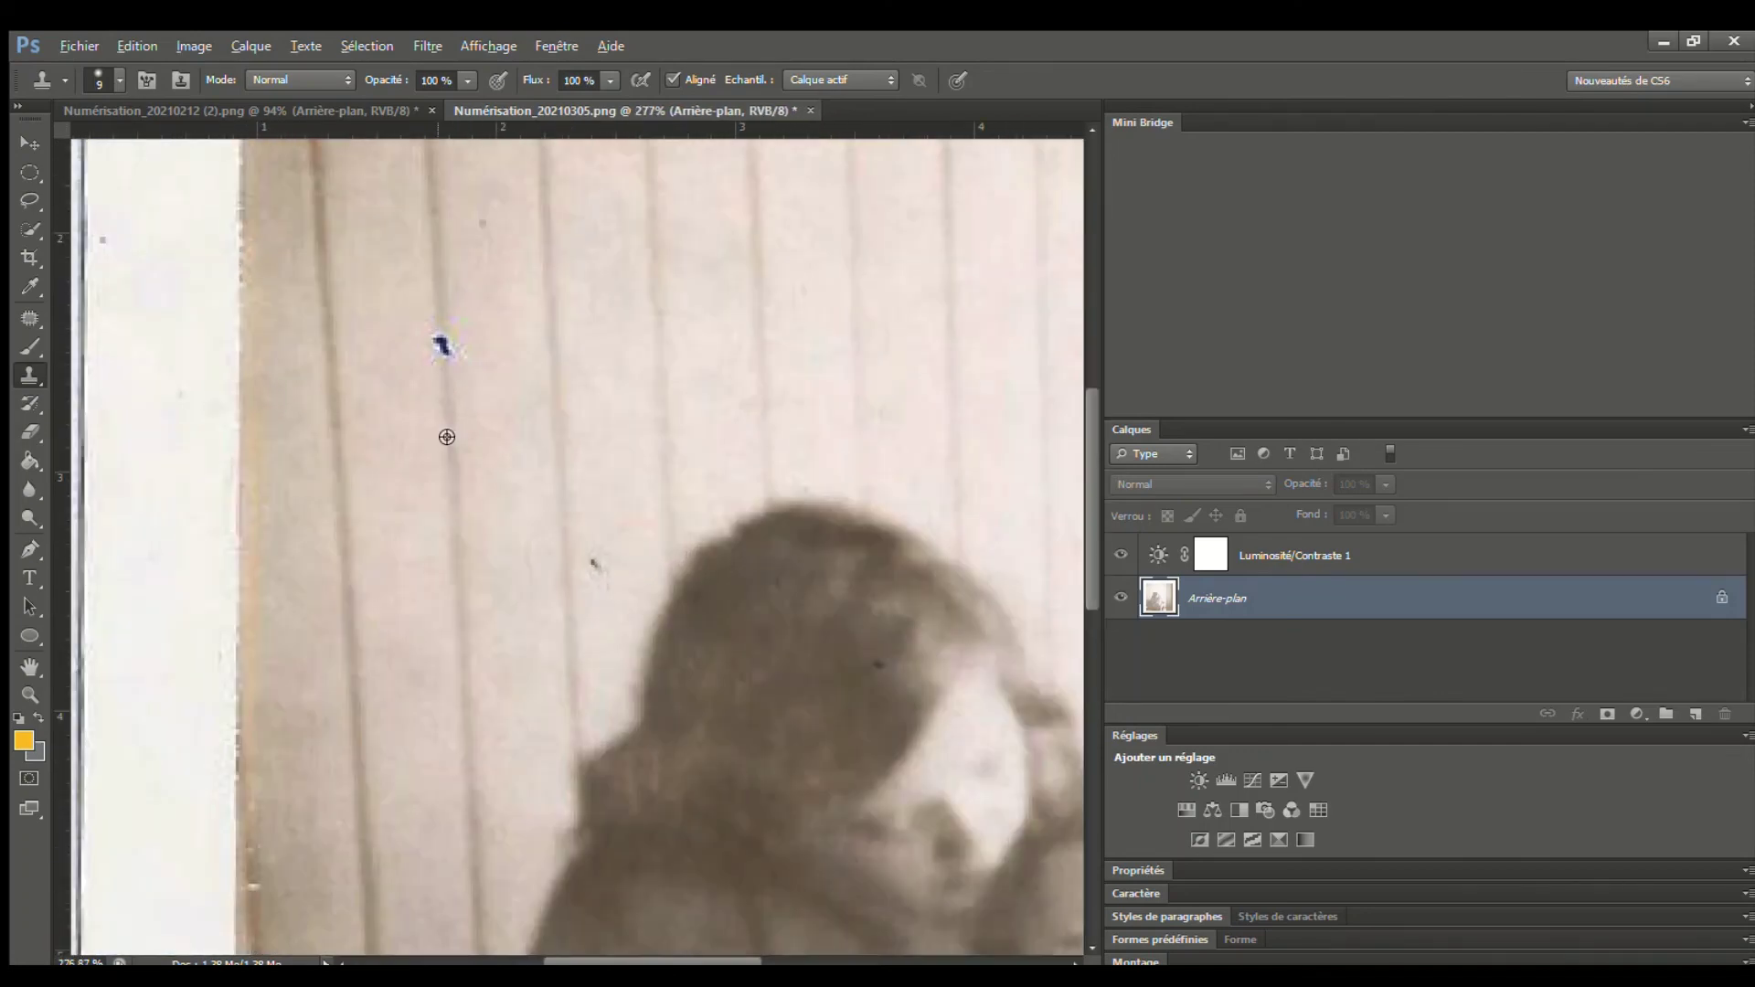
right_click(441, 245, "alt")
left_click(437, 266, "alt")
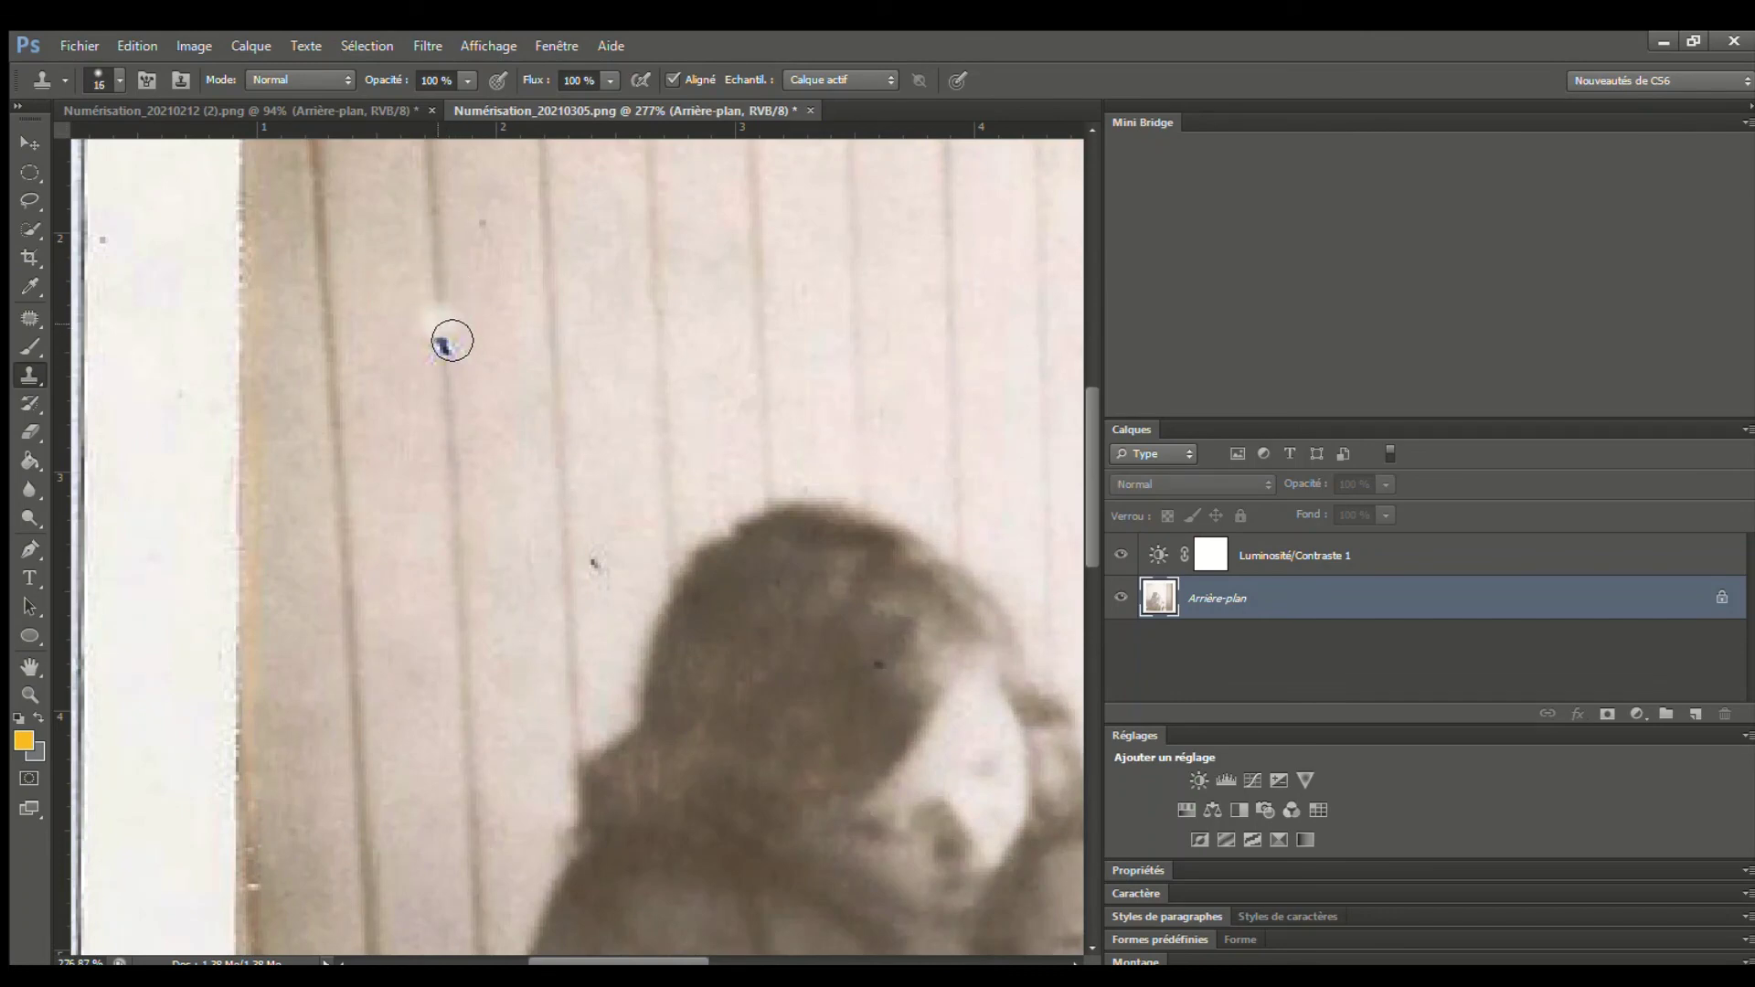
left_click(444, 344)
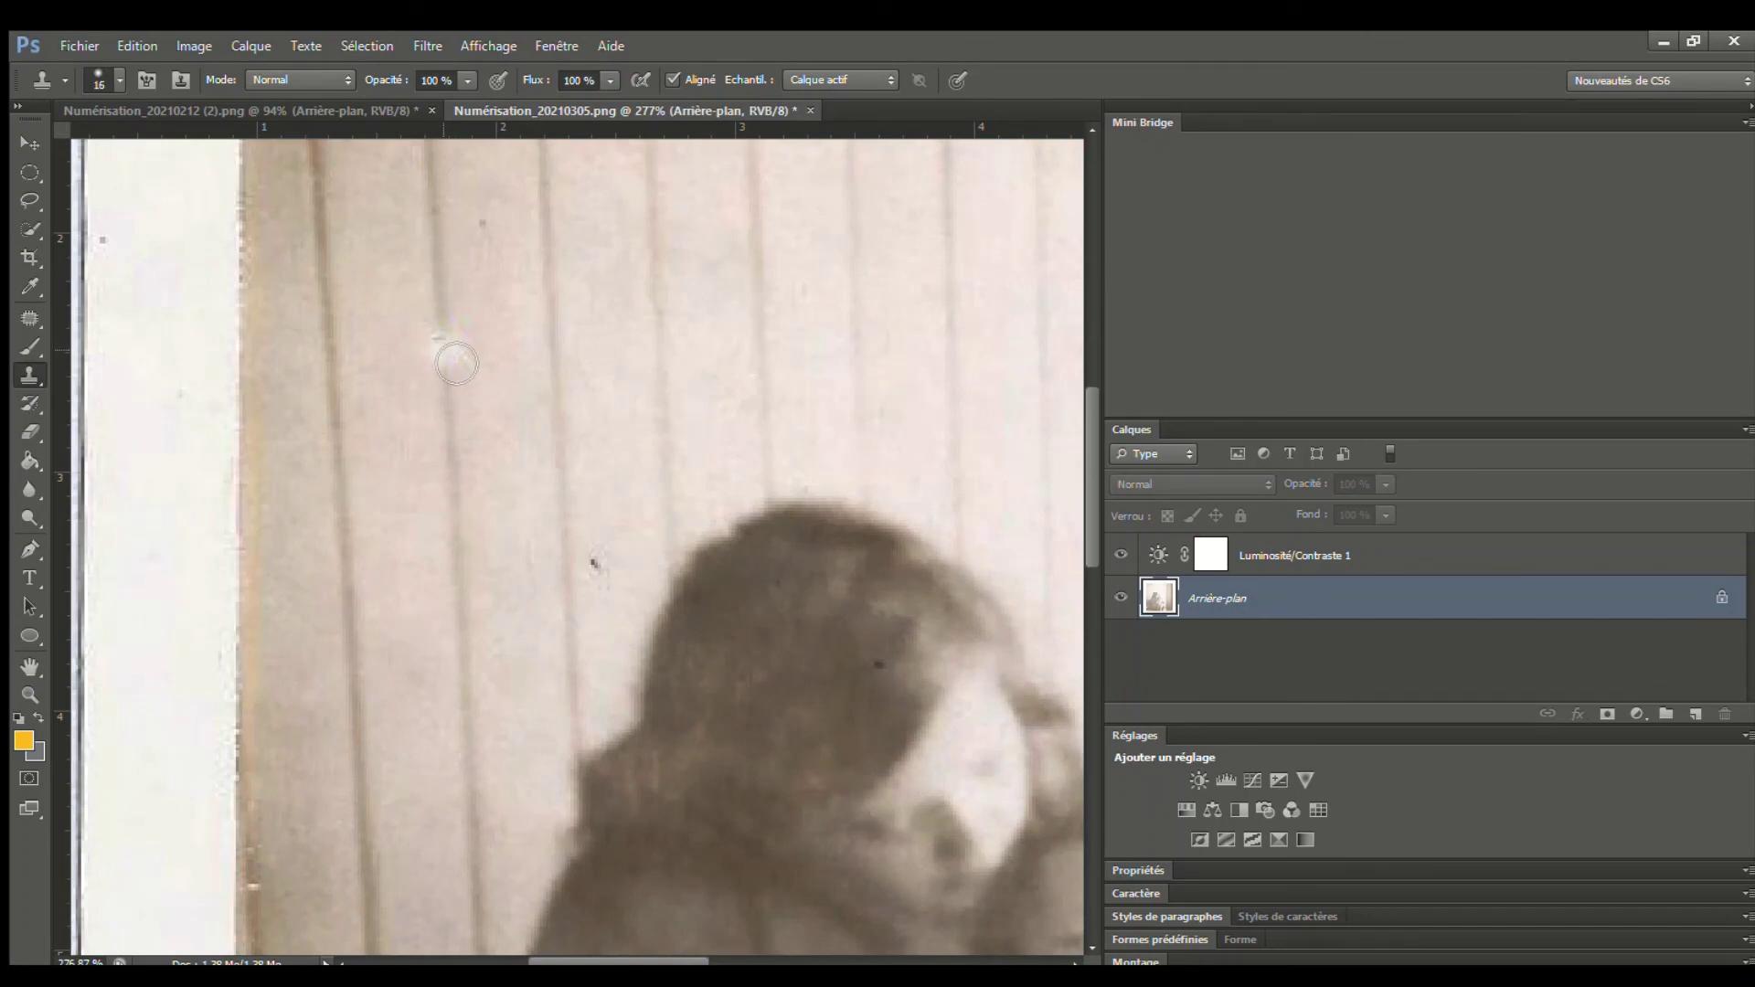
left_click(456, 362)
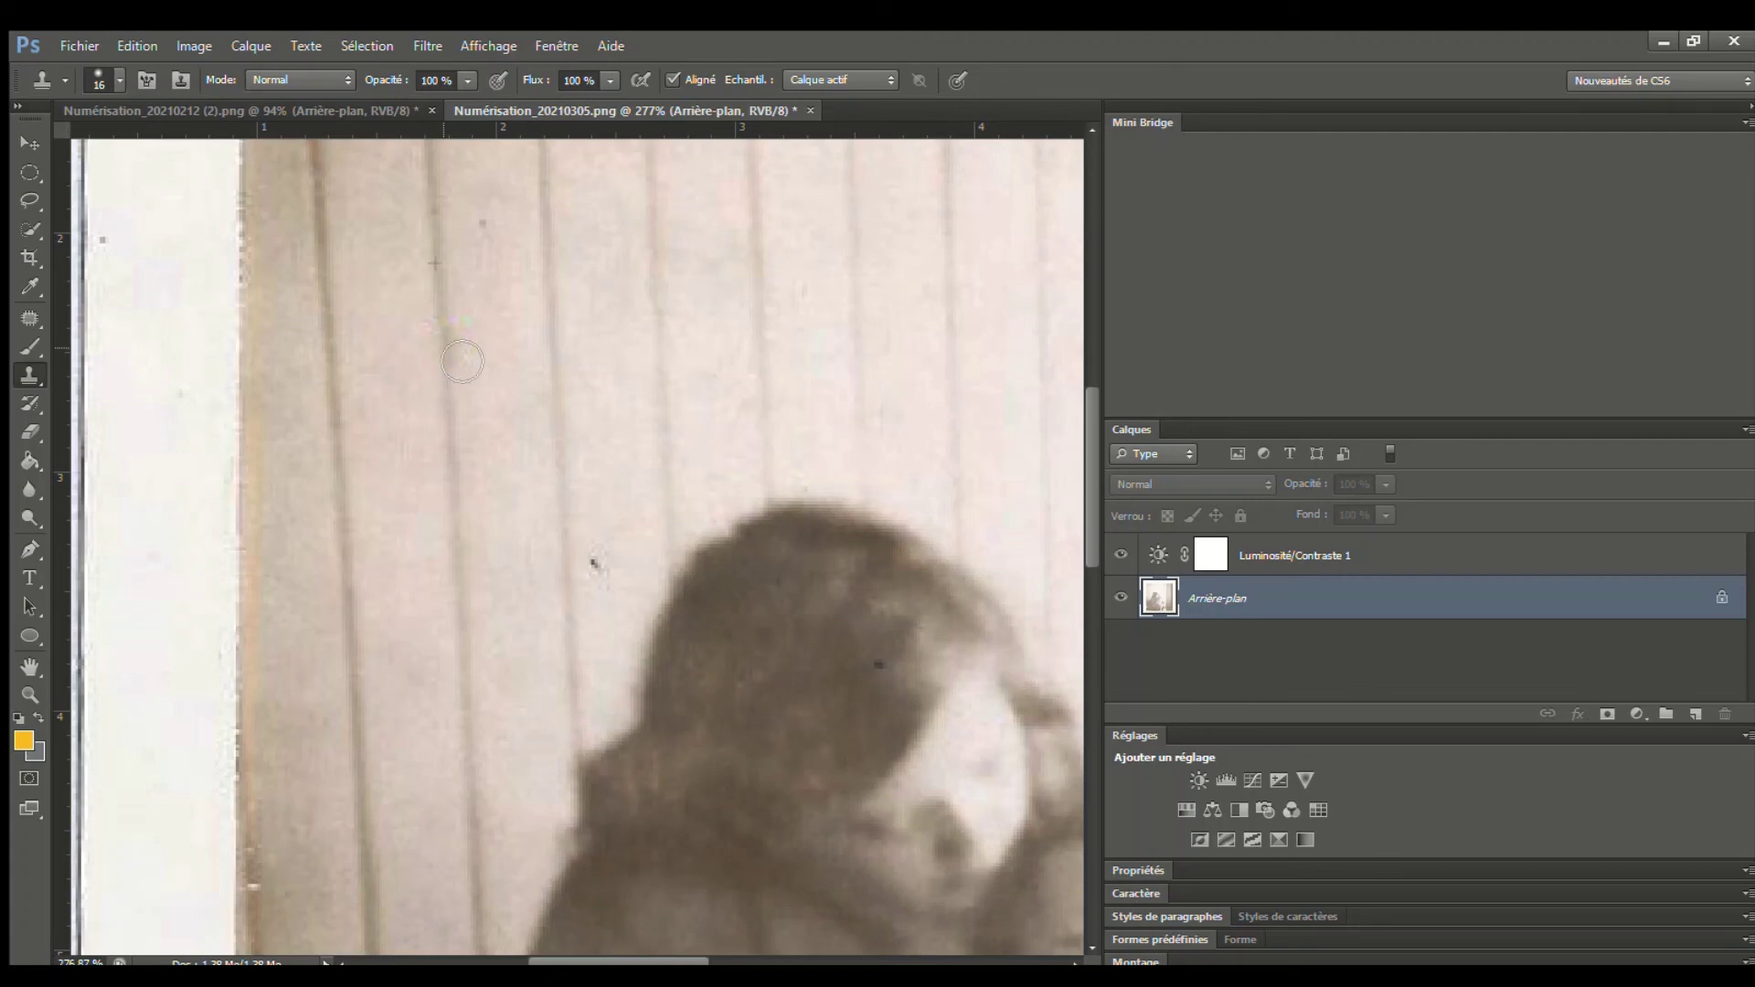
Clone out the ink spot on the second plank groove from the left with a 32 px brush, sampling the groove just above
scroll(627, 423, "down", 5)
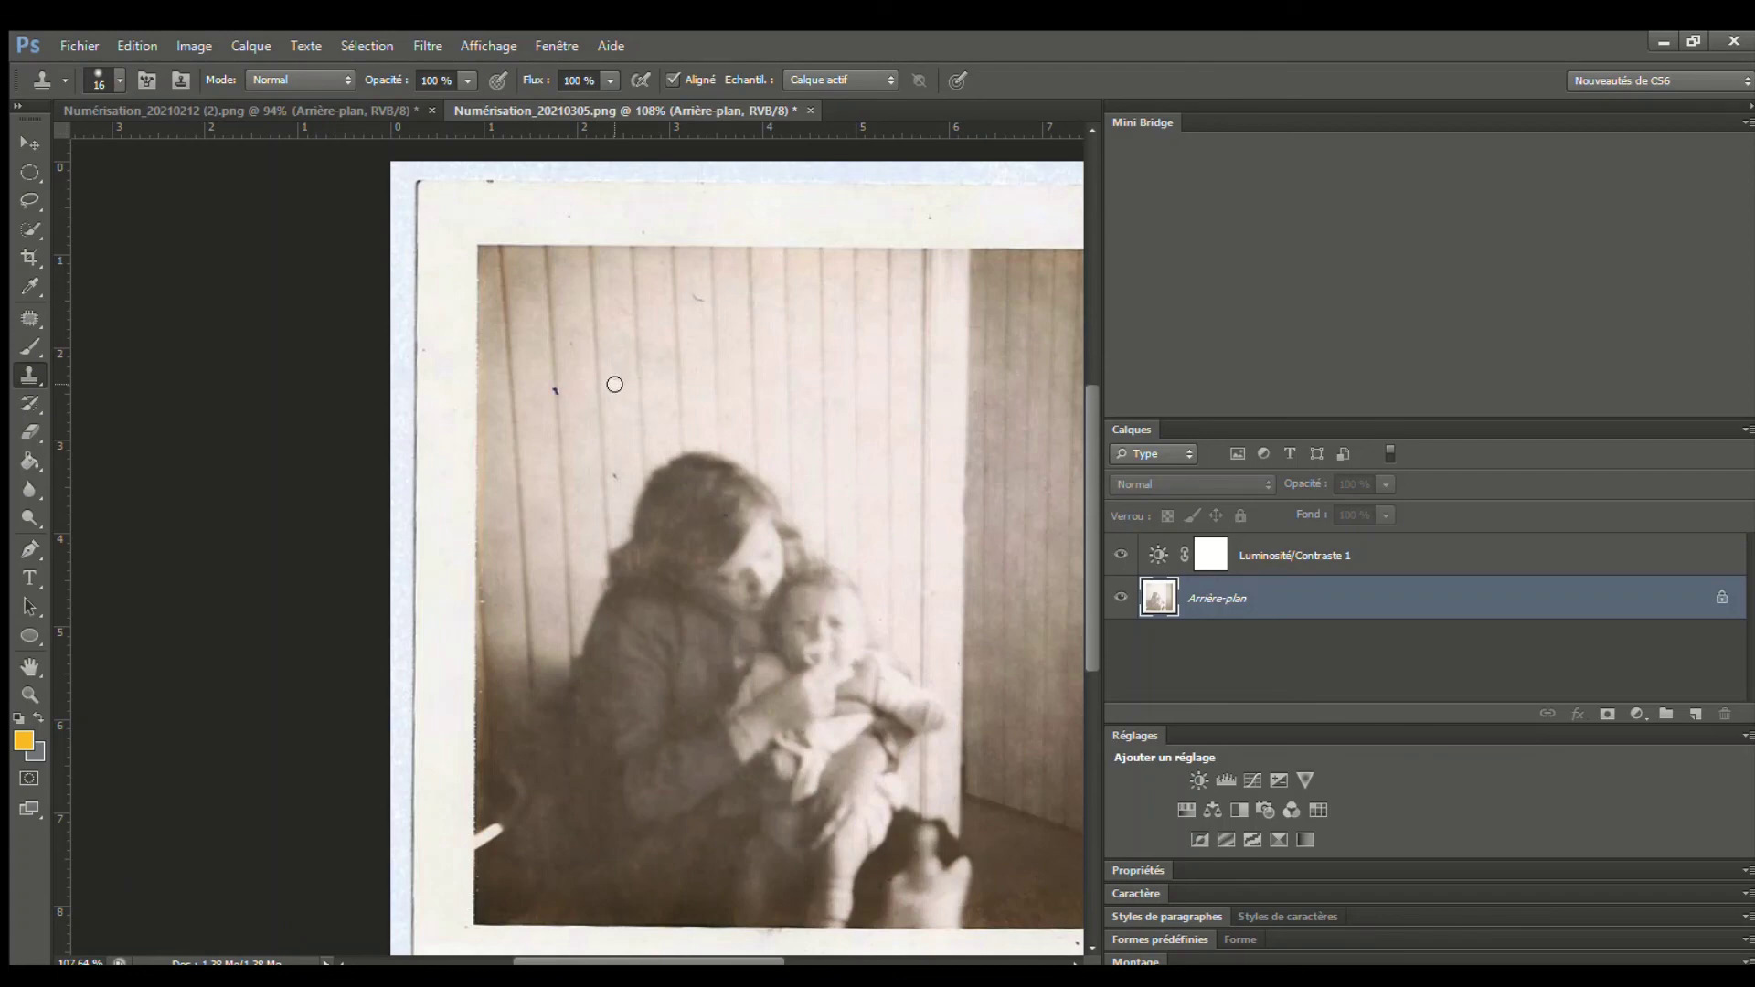
left_click_drag(566, 388, 579, 386)
left_click(554, 366, "alt")
left_click(556, 392)
left_click(565, 401)
Clone out the dark mark on the light planks beside the woman's hair, sampling the clean plank area above it
scroll(690, 466, "down", 2)
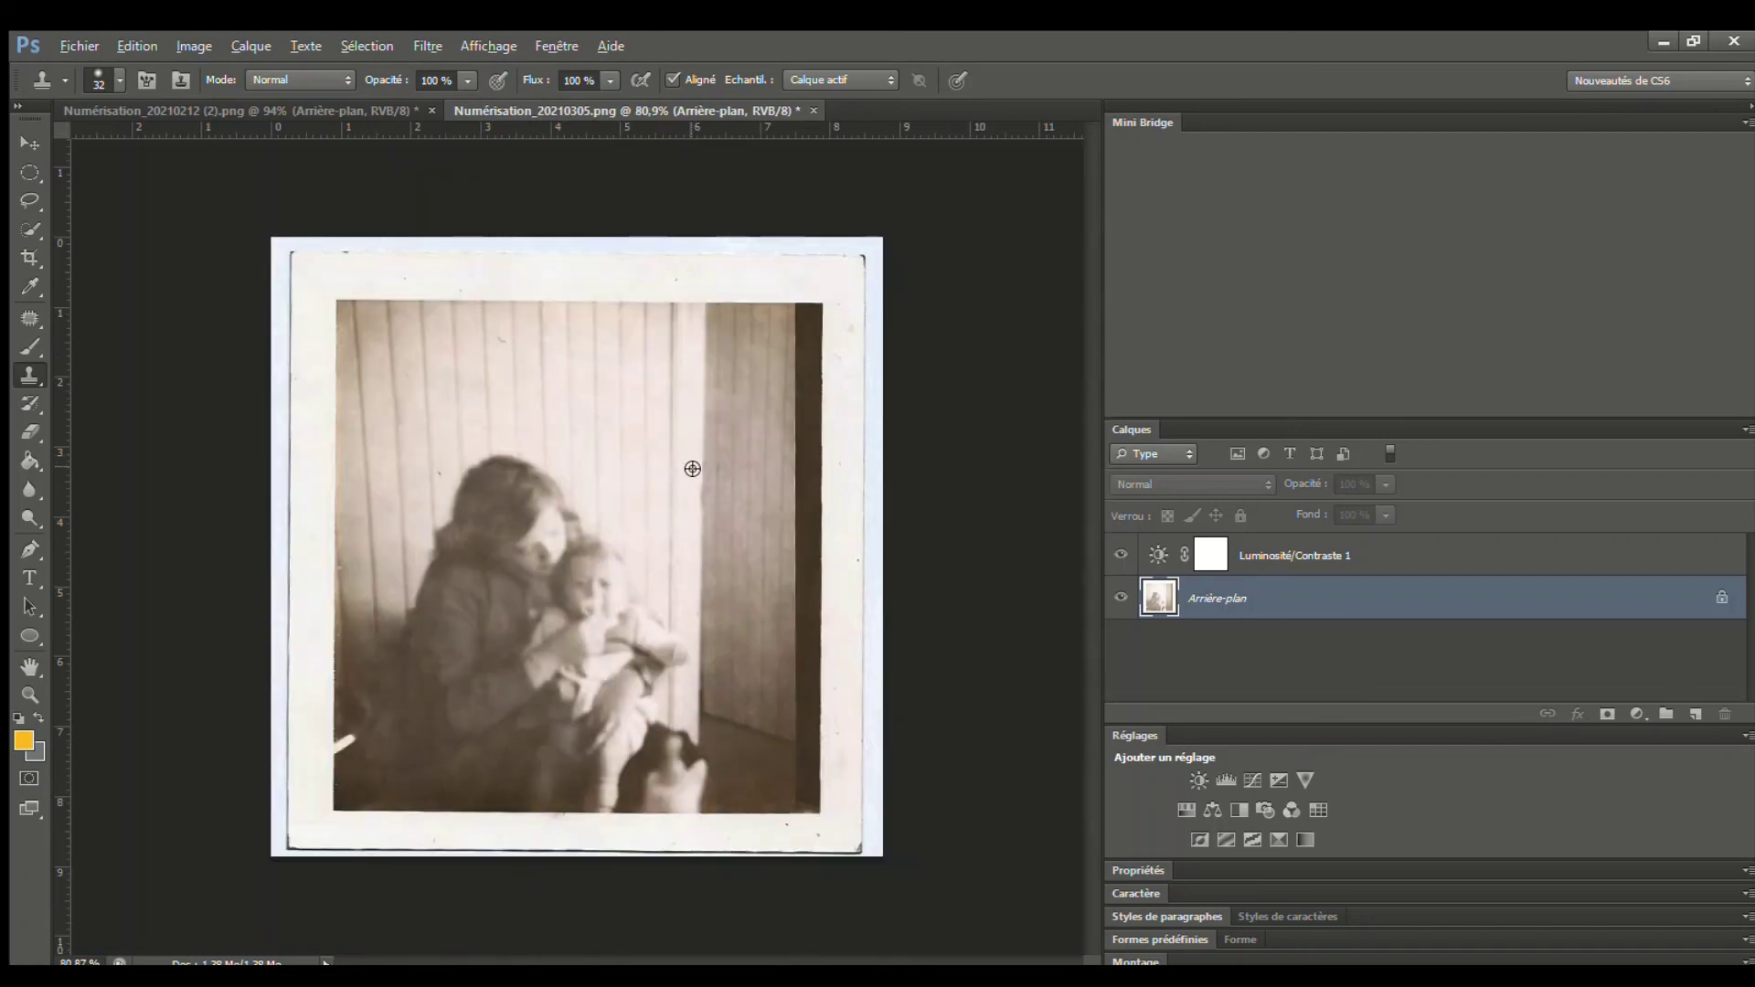
scroll(510, 515, "up", 3)
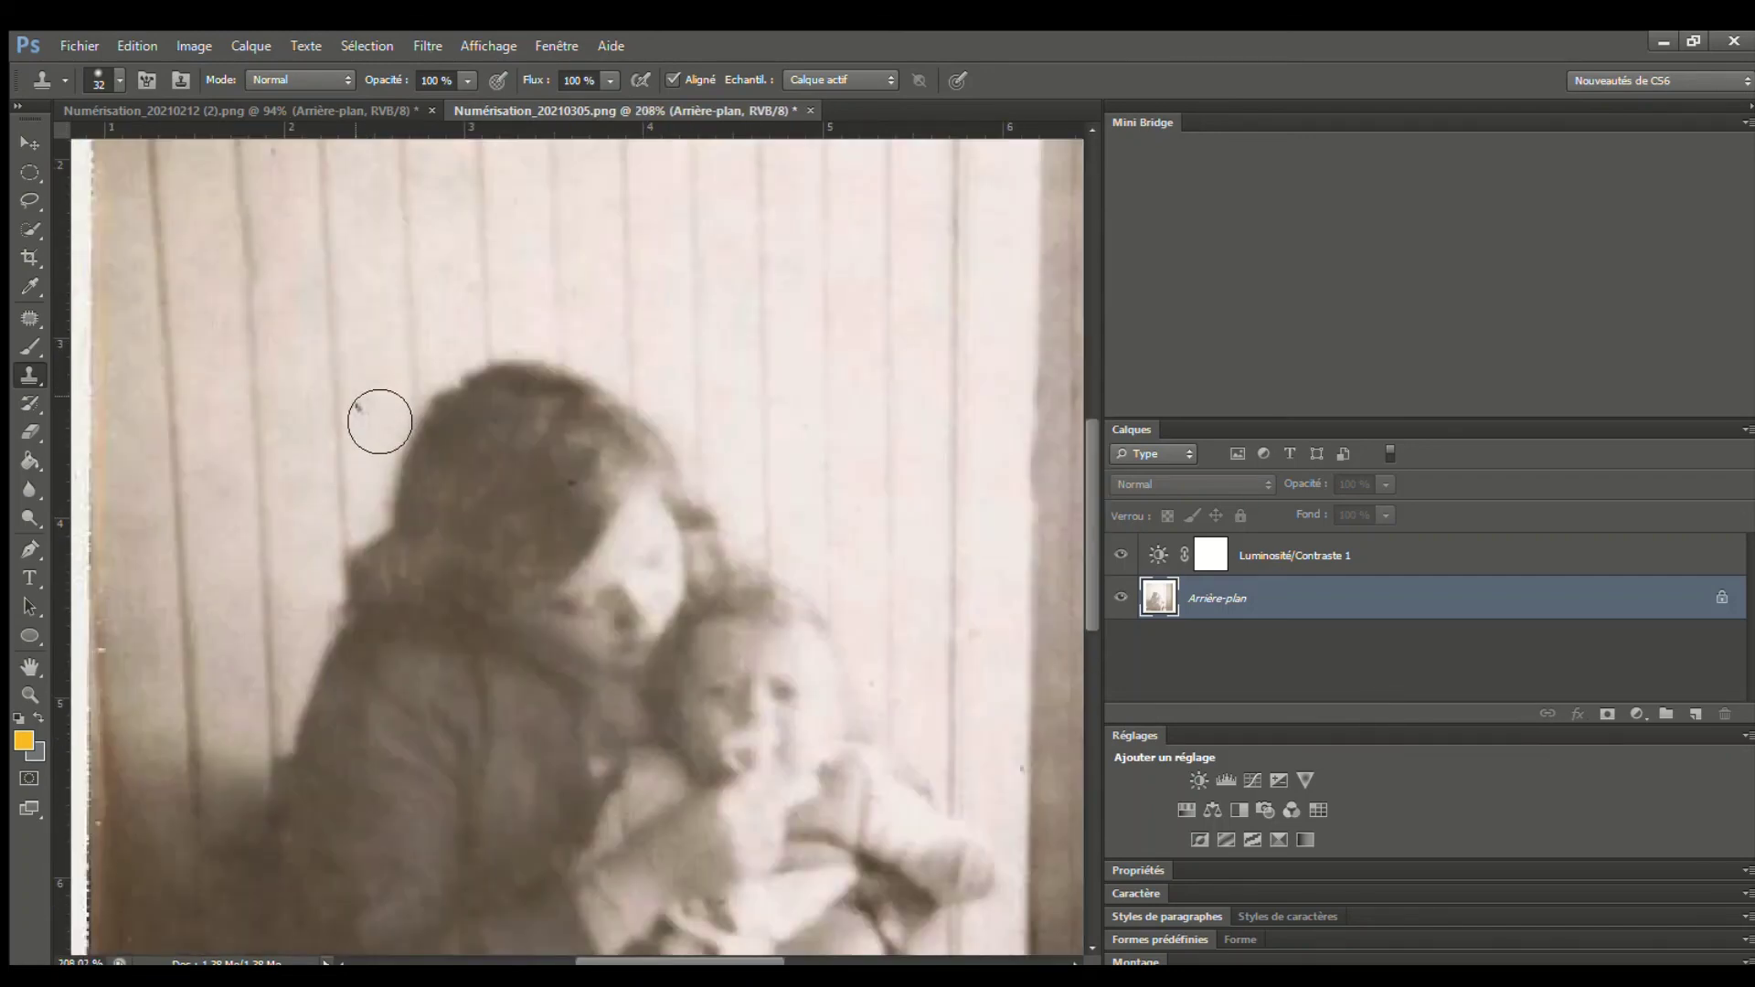
left_click(345, 345, "alt")
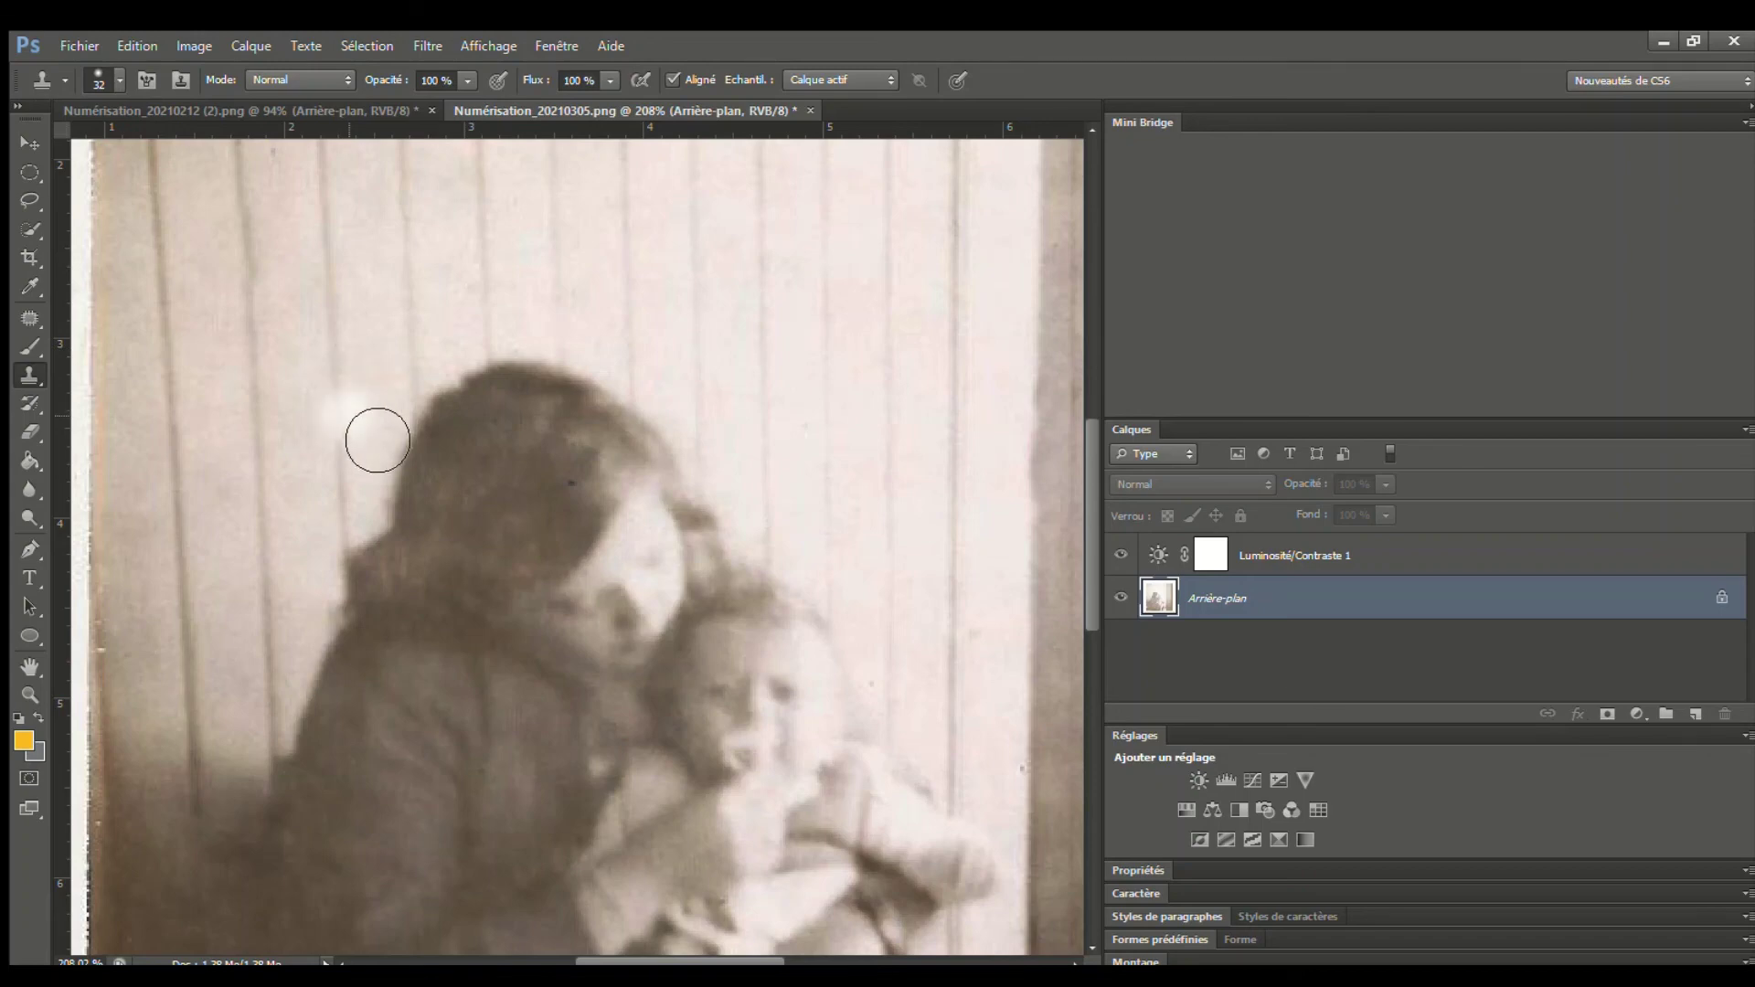
left_click_drag(371, 428, 501, 413)
Clone out the small curved scratch near the top of the light planks above the woman's head, sampling the clean plank beside it
scroll(634, 365, "down", 5)
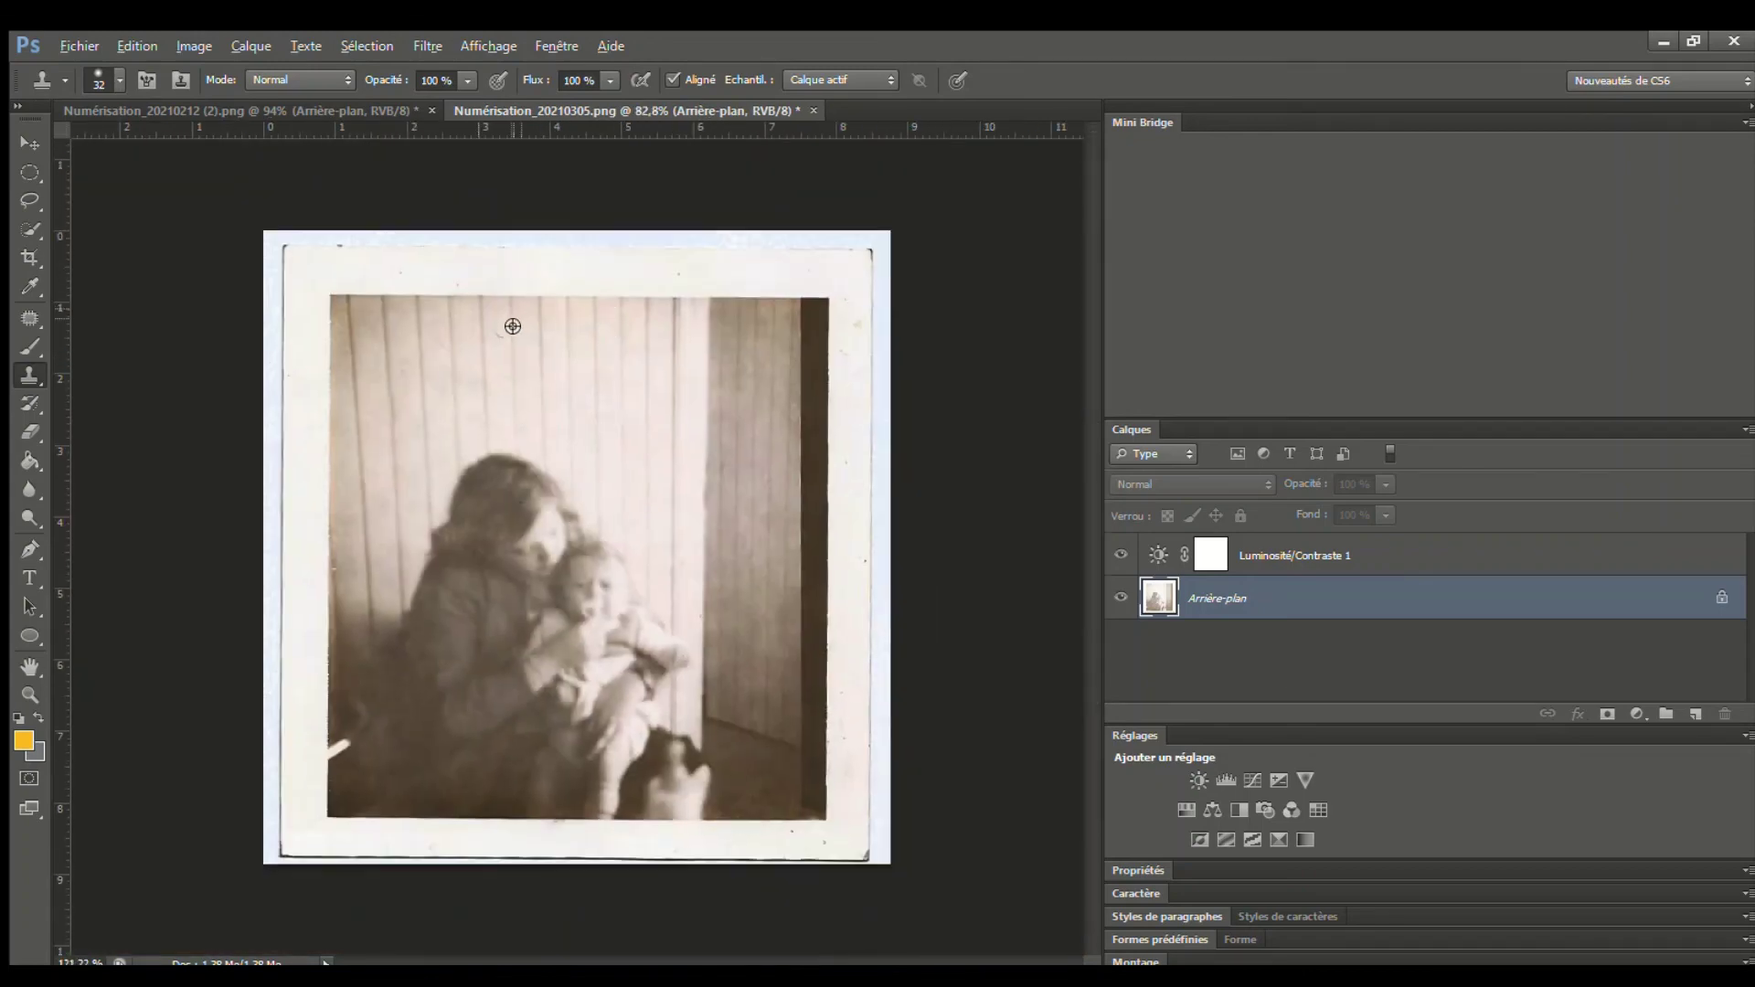
scroll(509, 314, "up", 5)
scroll(483, 301, "up", 3)
left_click(456, 334, "alt")
left_click(470, 294)
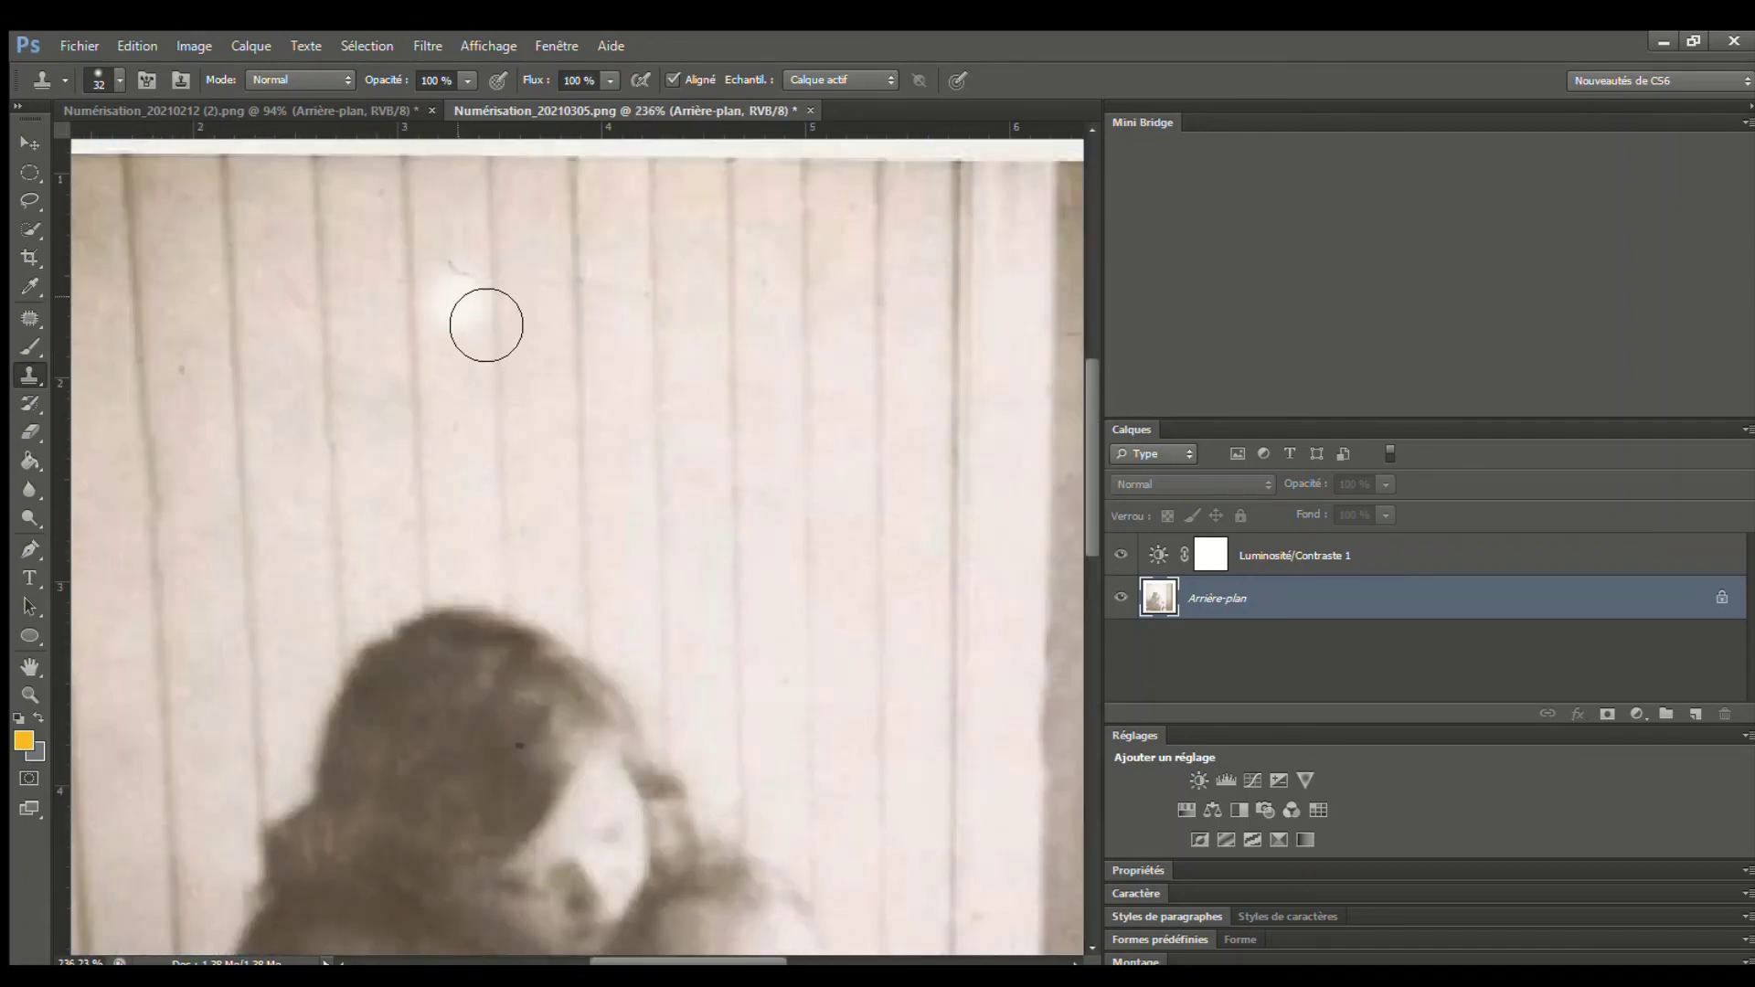
left_click(464, 276)
Switch the Luminosité/Contraste 1 adjustment layer off and on to compare the photo with and without the correction
scroll(588, 411, "down", 4)
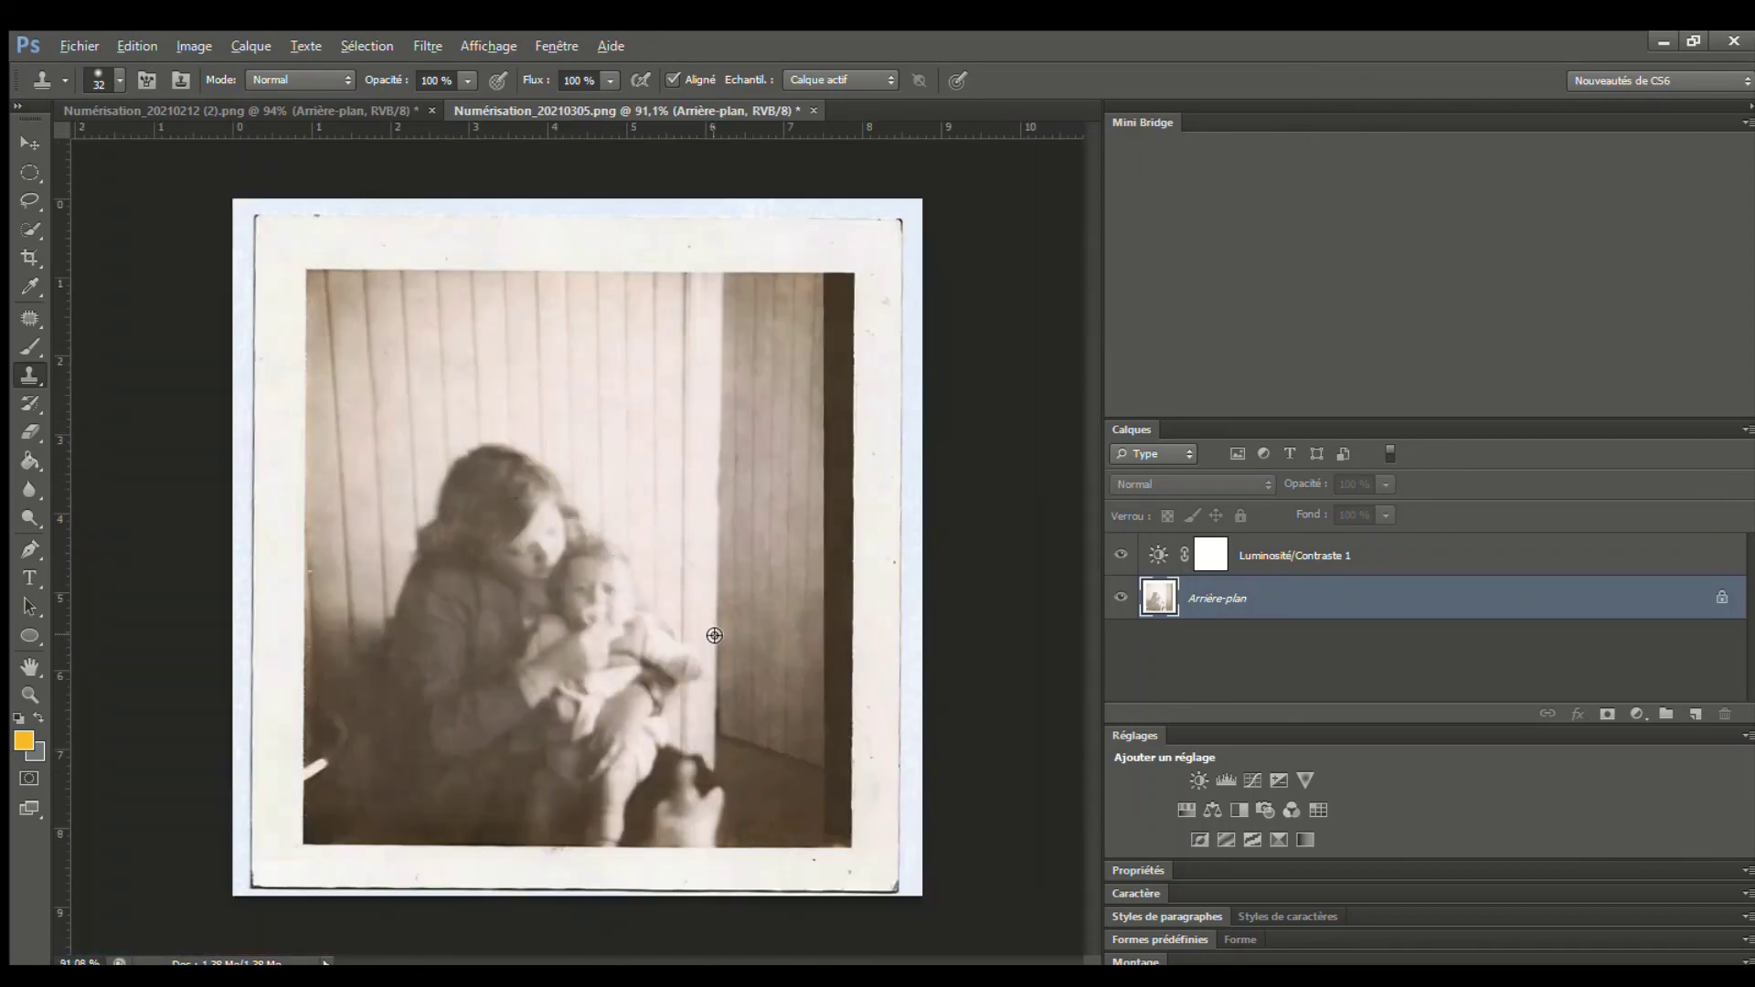
scroll(714, 635, "down", 1)
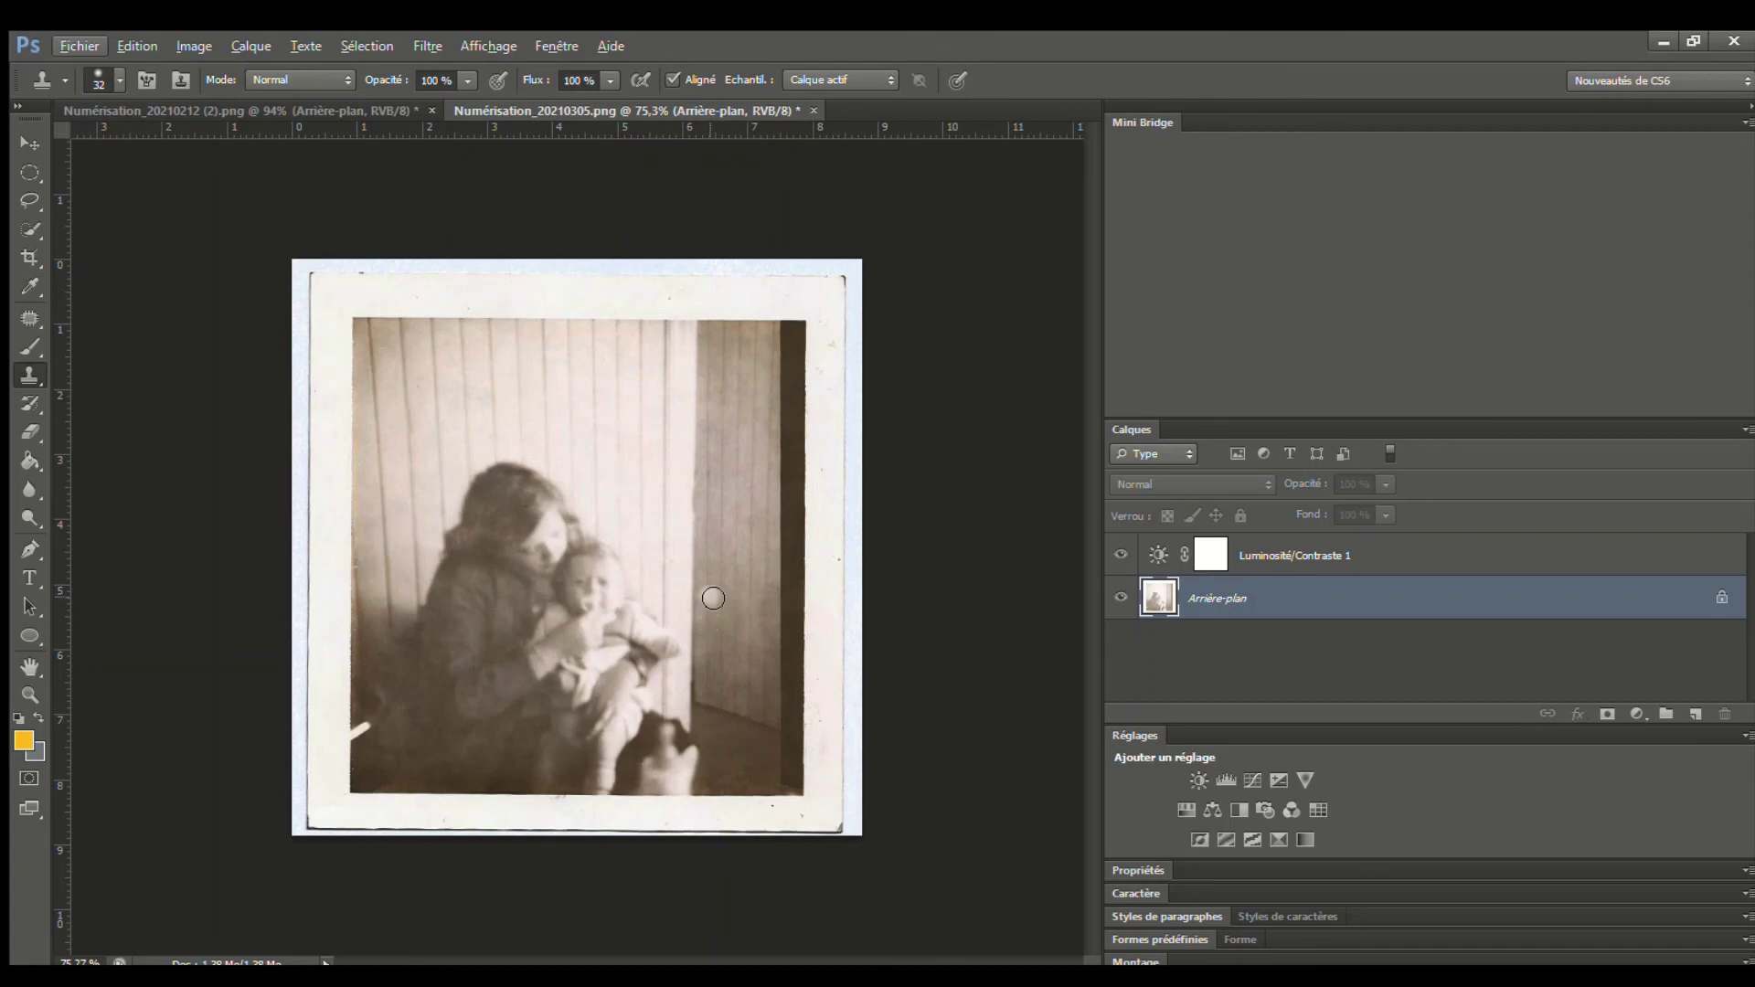
scroll(619, 647, "up", 2)
scroll(619, 647, "up", 1)
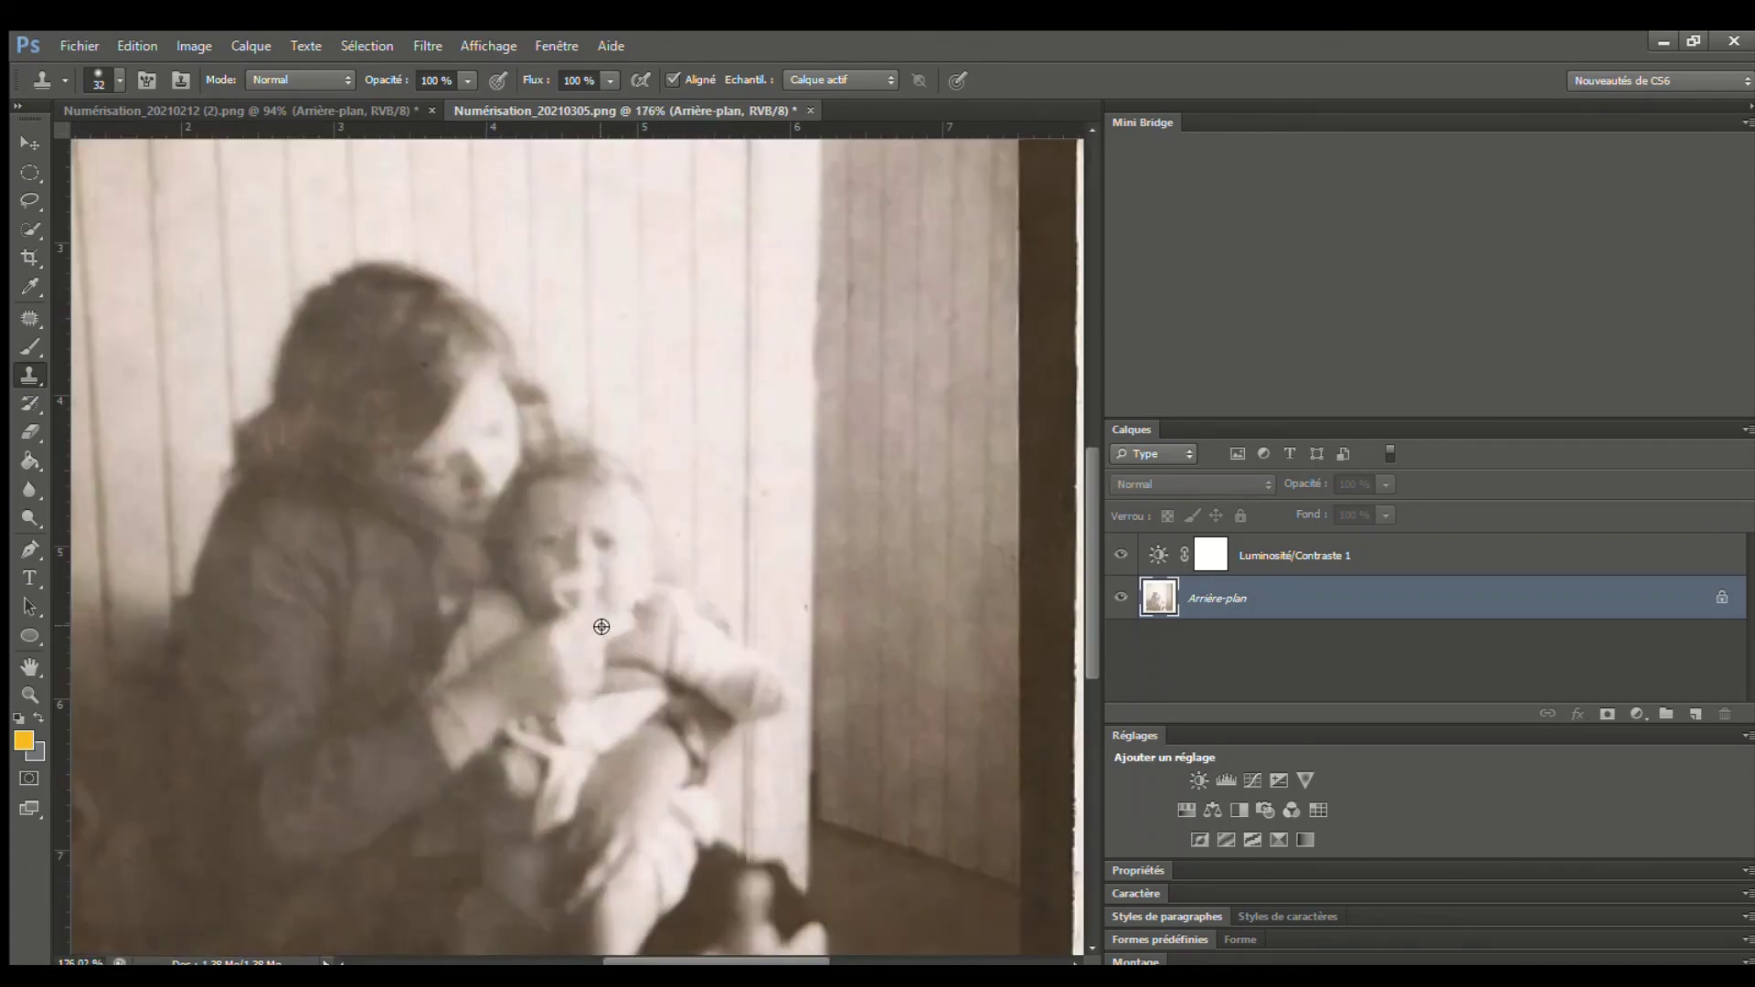
scroll(602, 626, "down", 2)
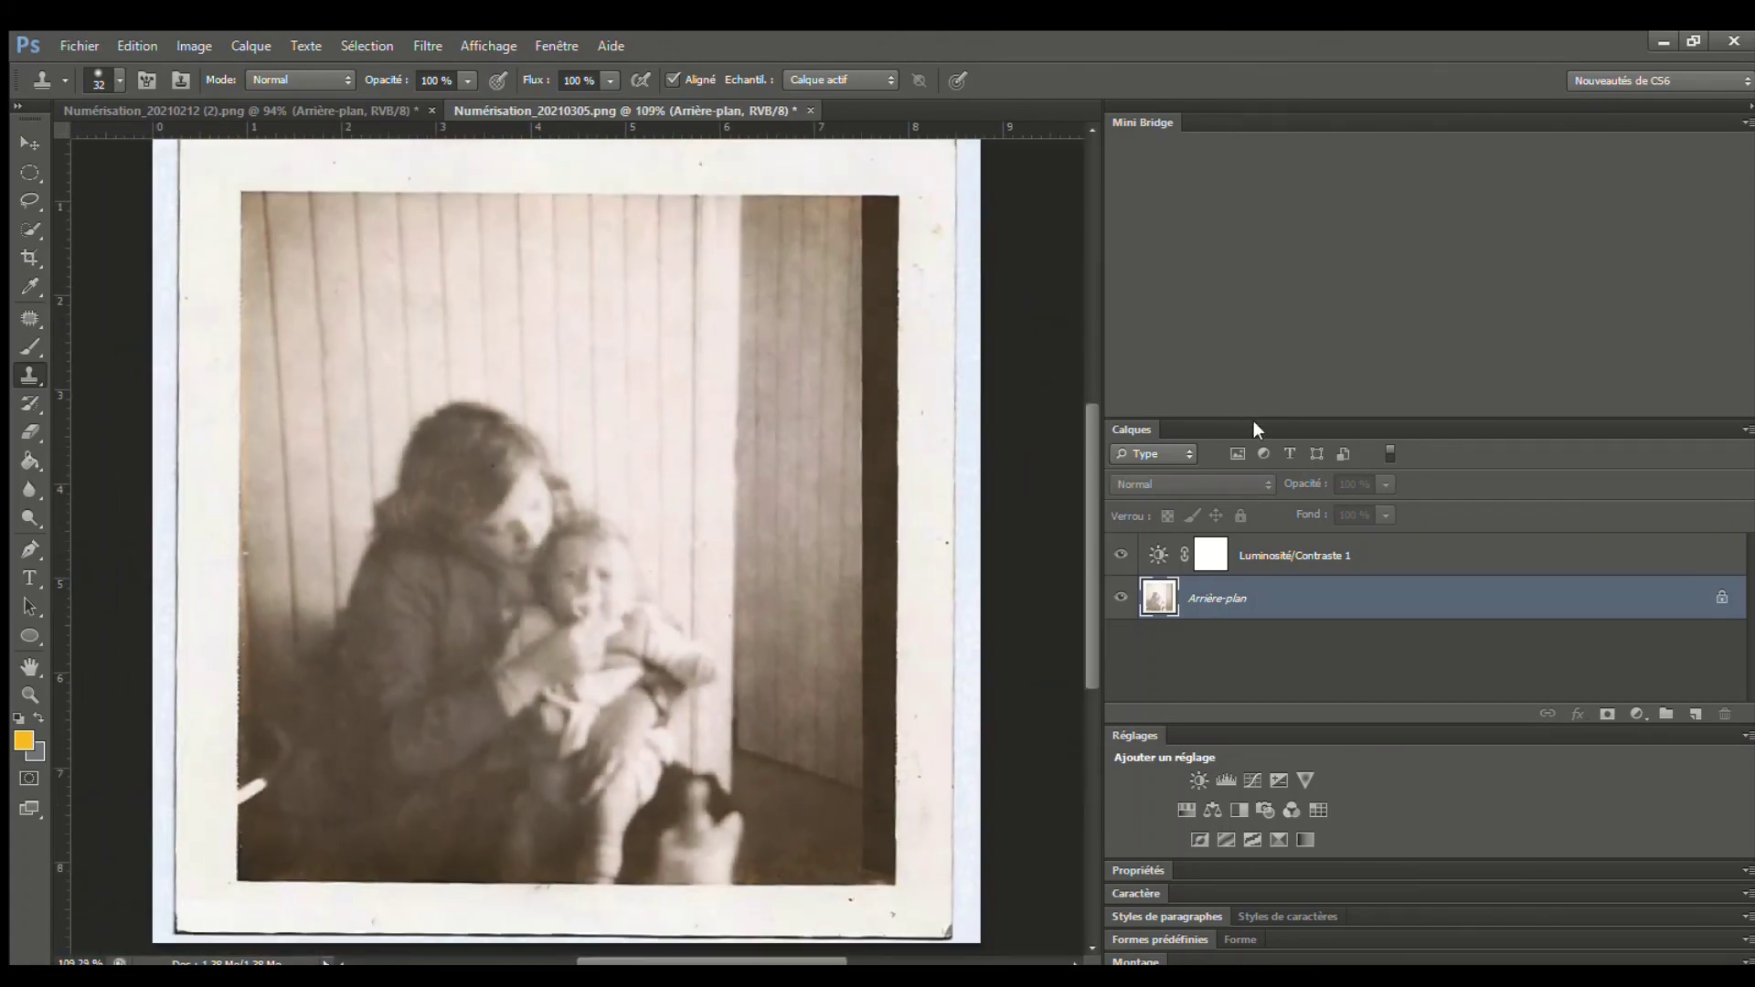
left_click(1124, 554)
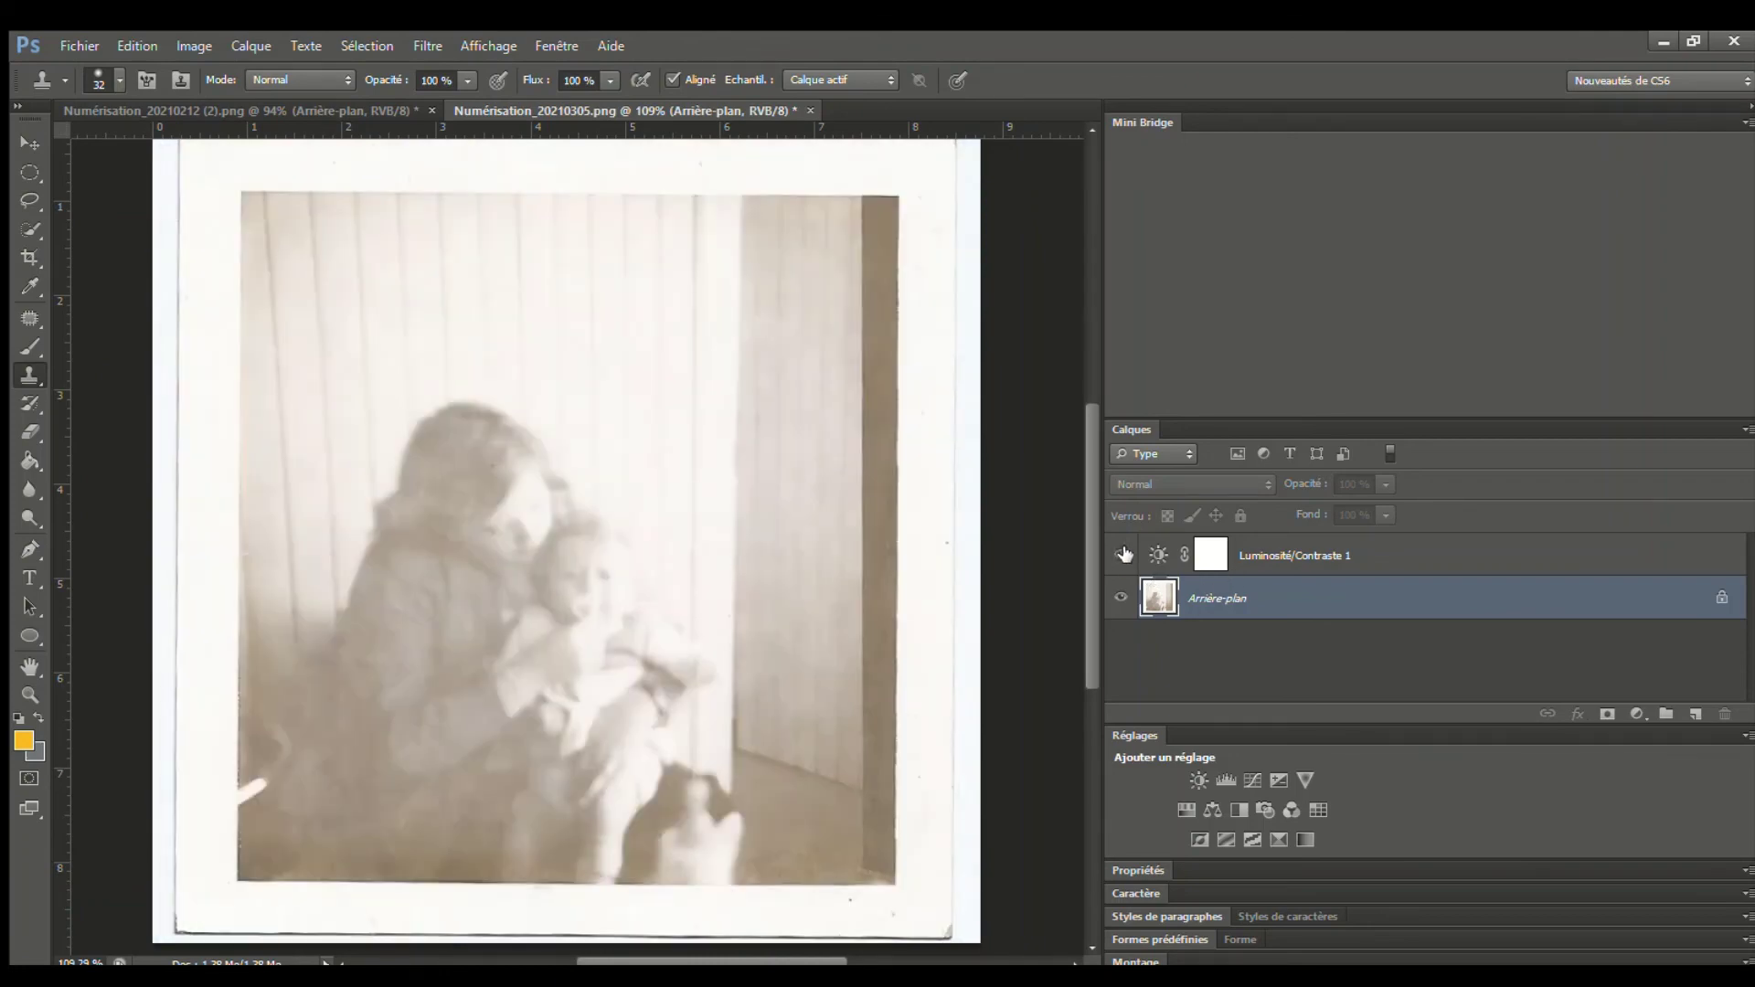
left_click(1125, 554)
left_click(1125, 554)
left_click(1124, 554)
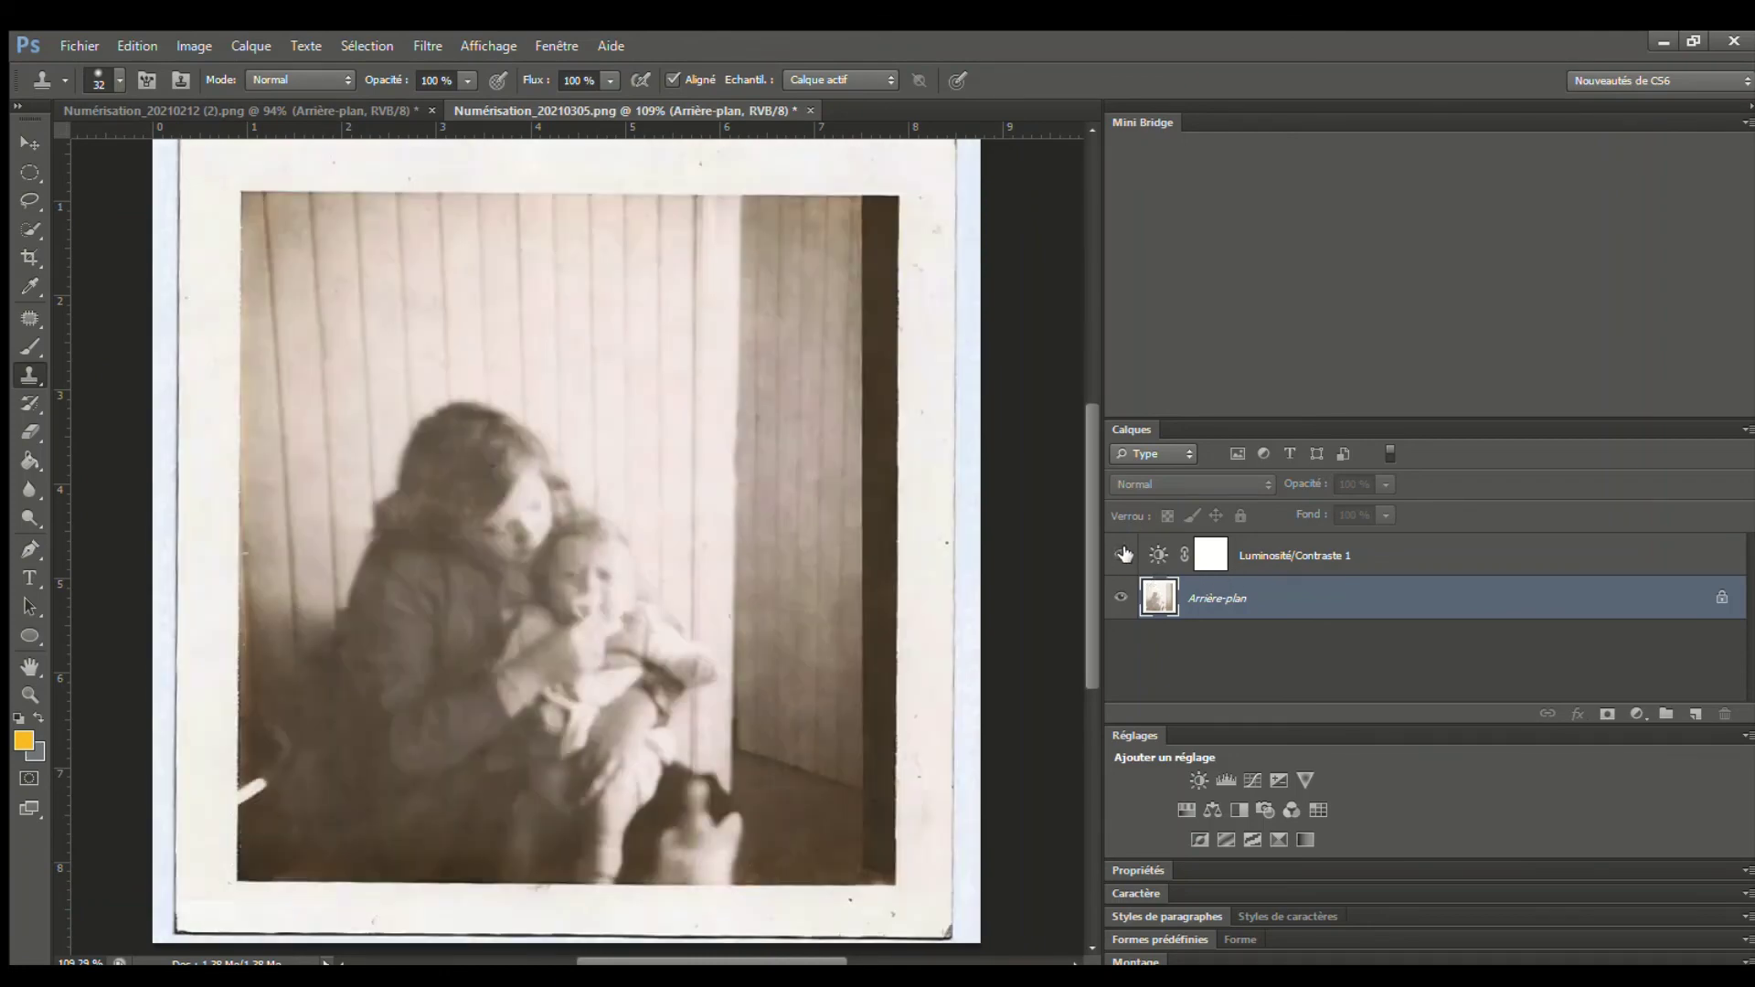
left_click(1124, 554)
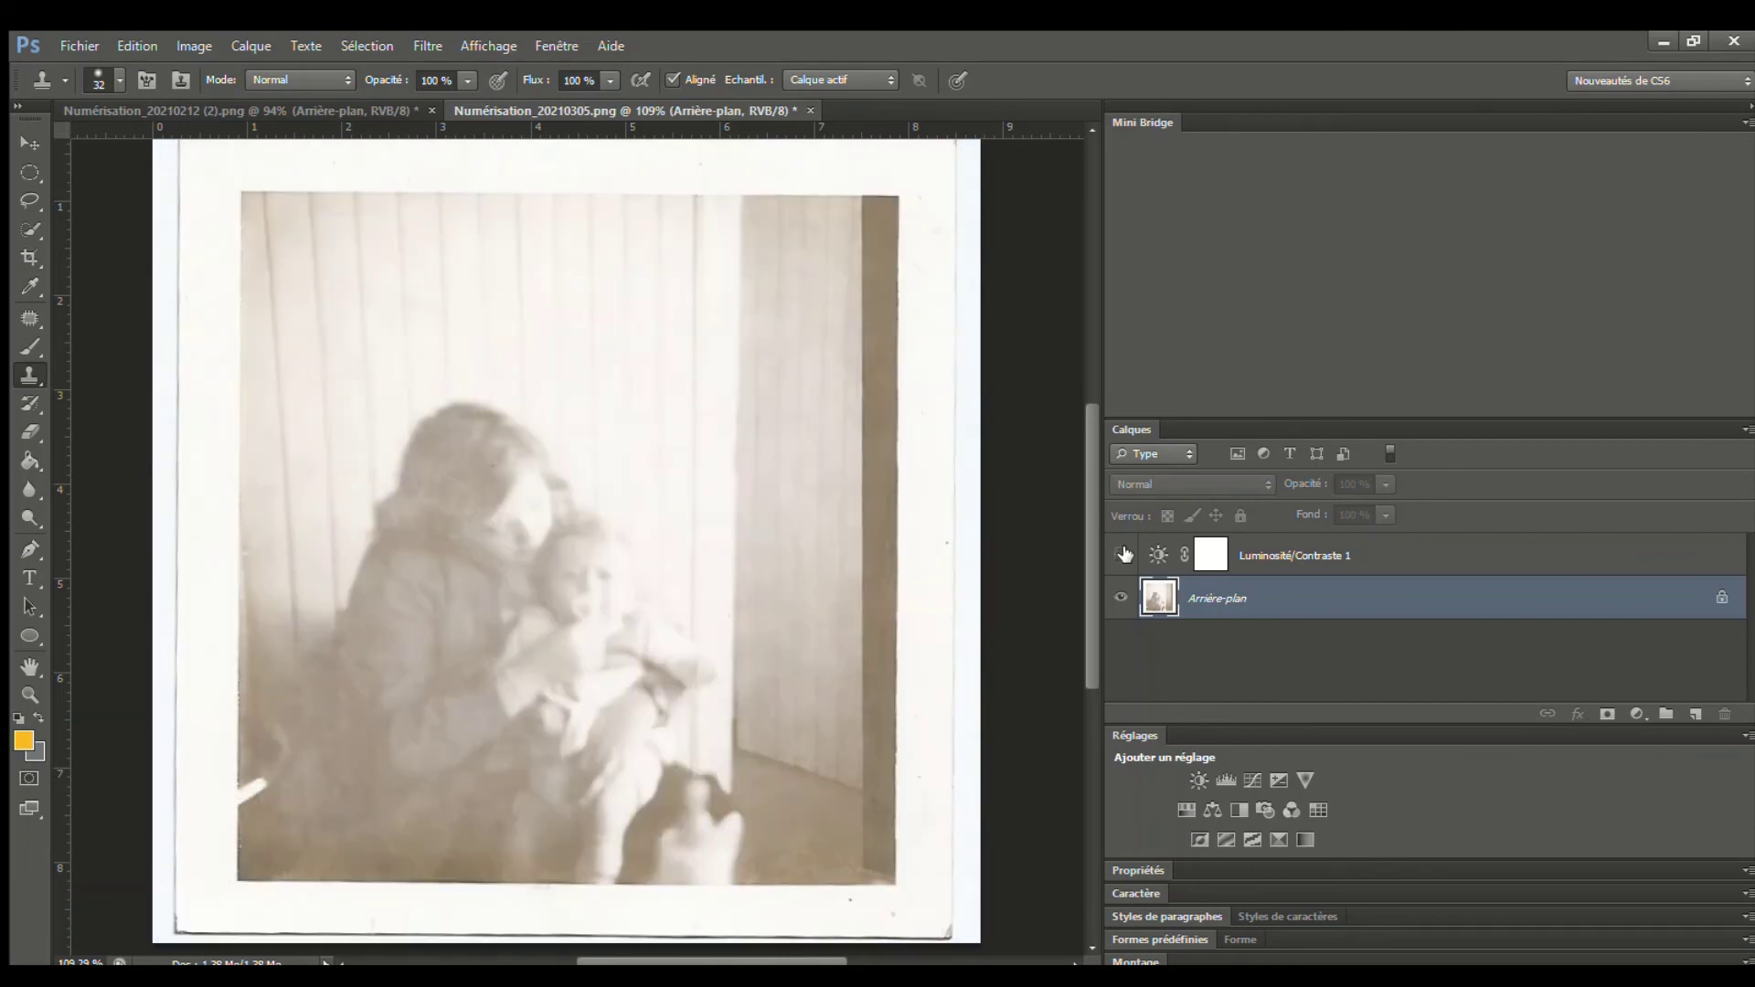
left_click(1125, 554)
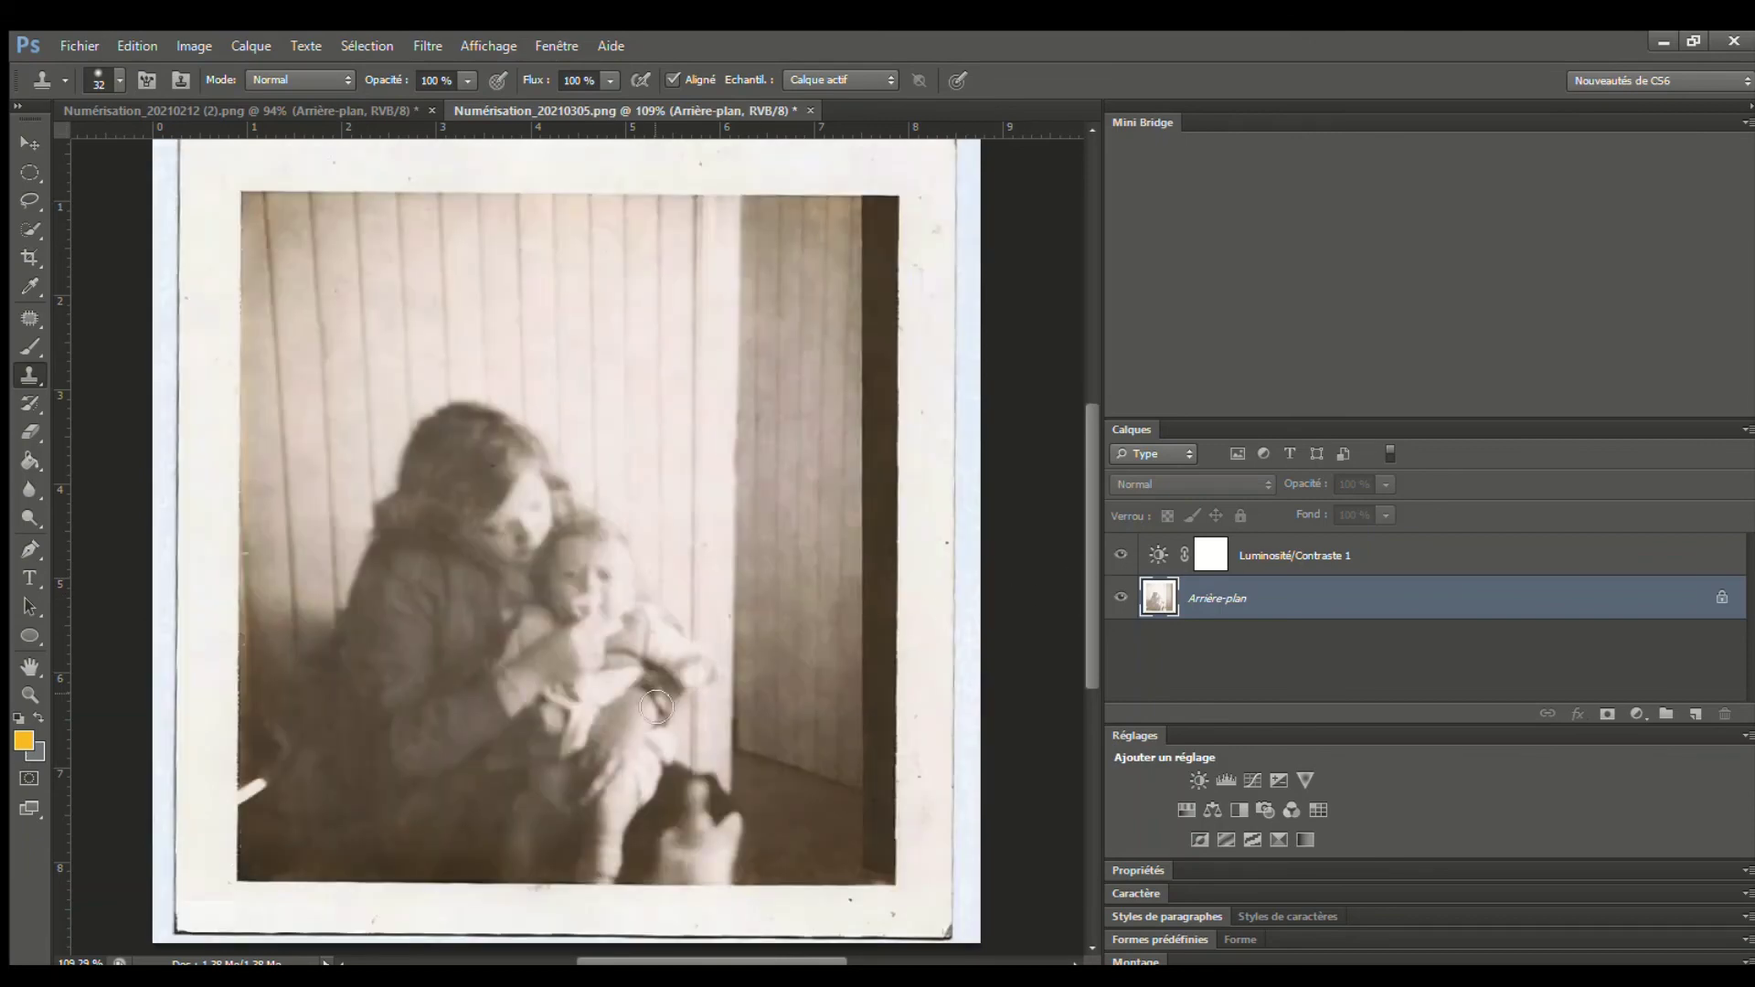
Clone out the dark speck in the woman's hair above her forehead with the 32 px brush, sampling the nearby hair
scroll(924, 600, "up", 1)
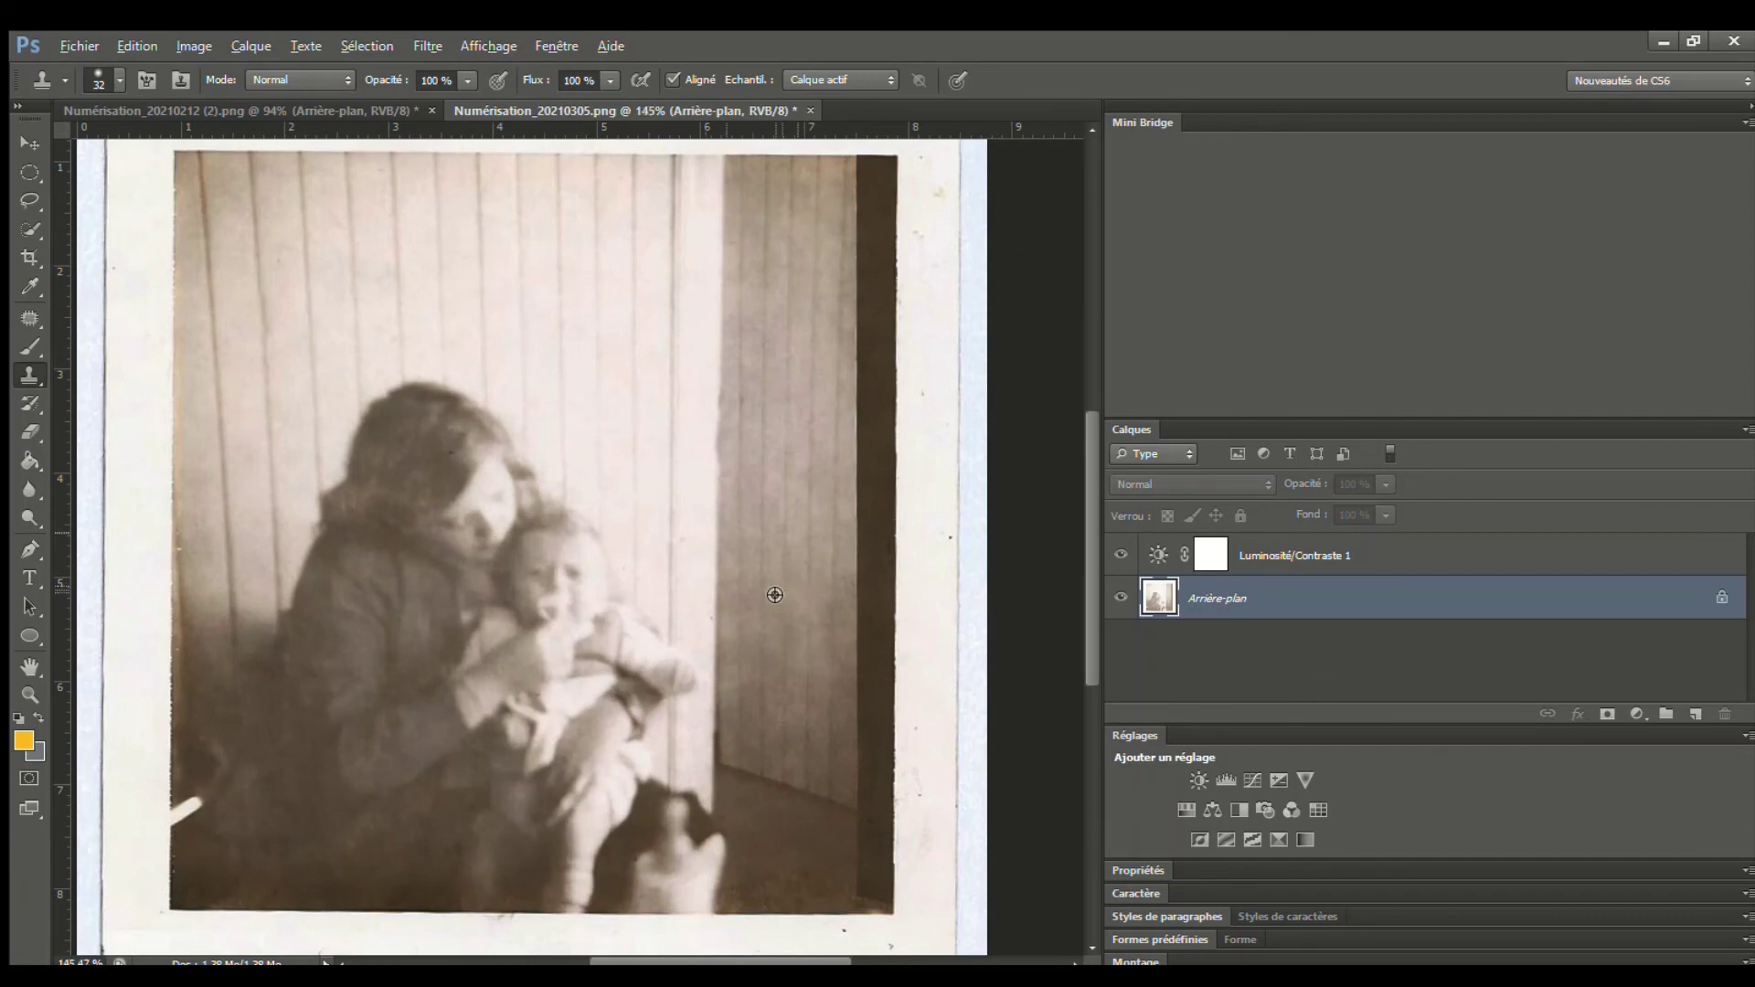
scroll(745, 601, "up", 3)
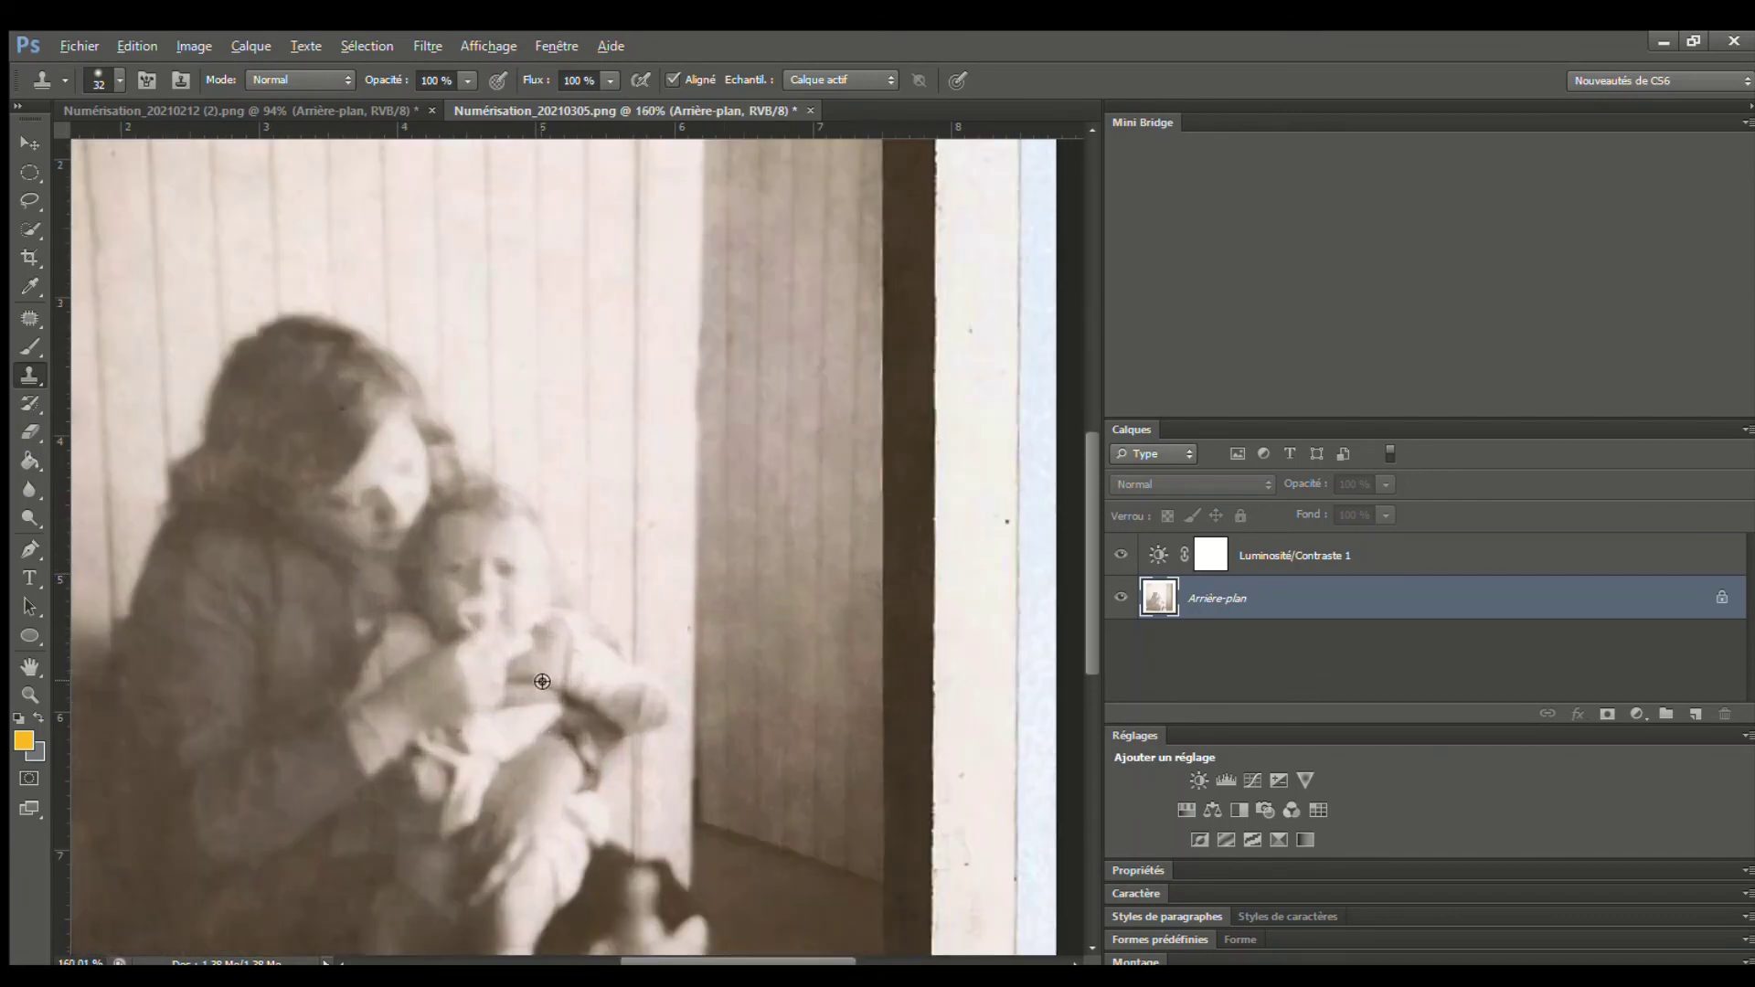
scroll(320, 446, "up", 7)
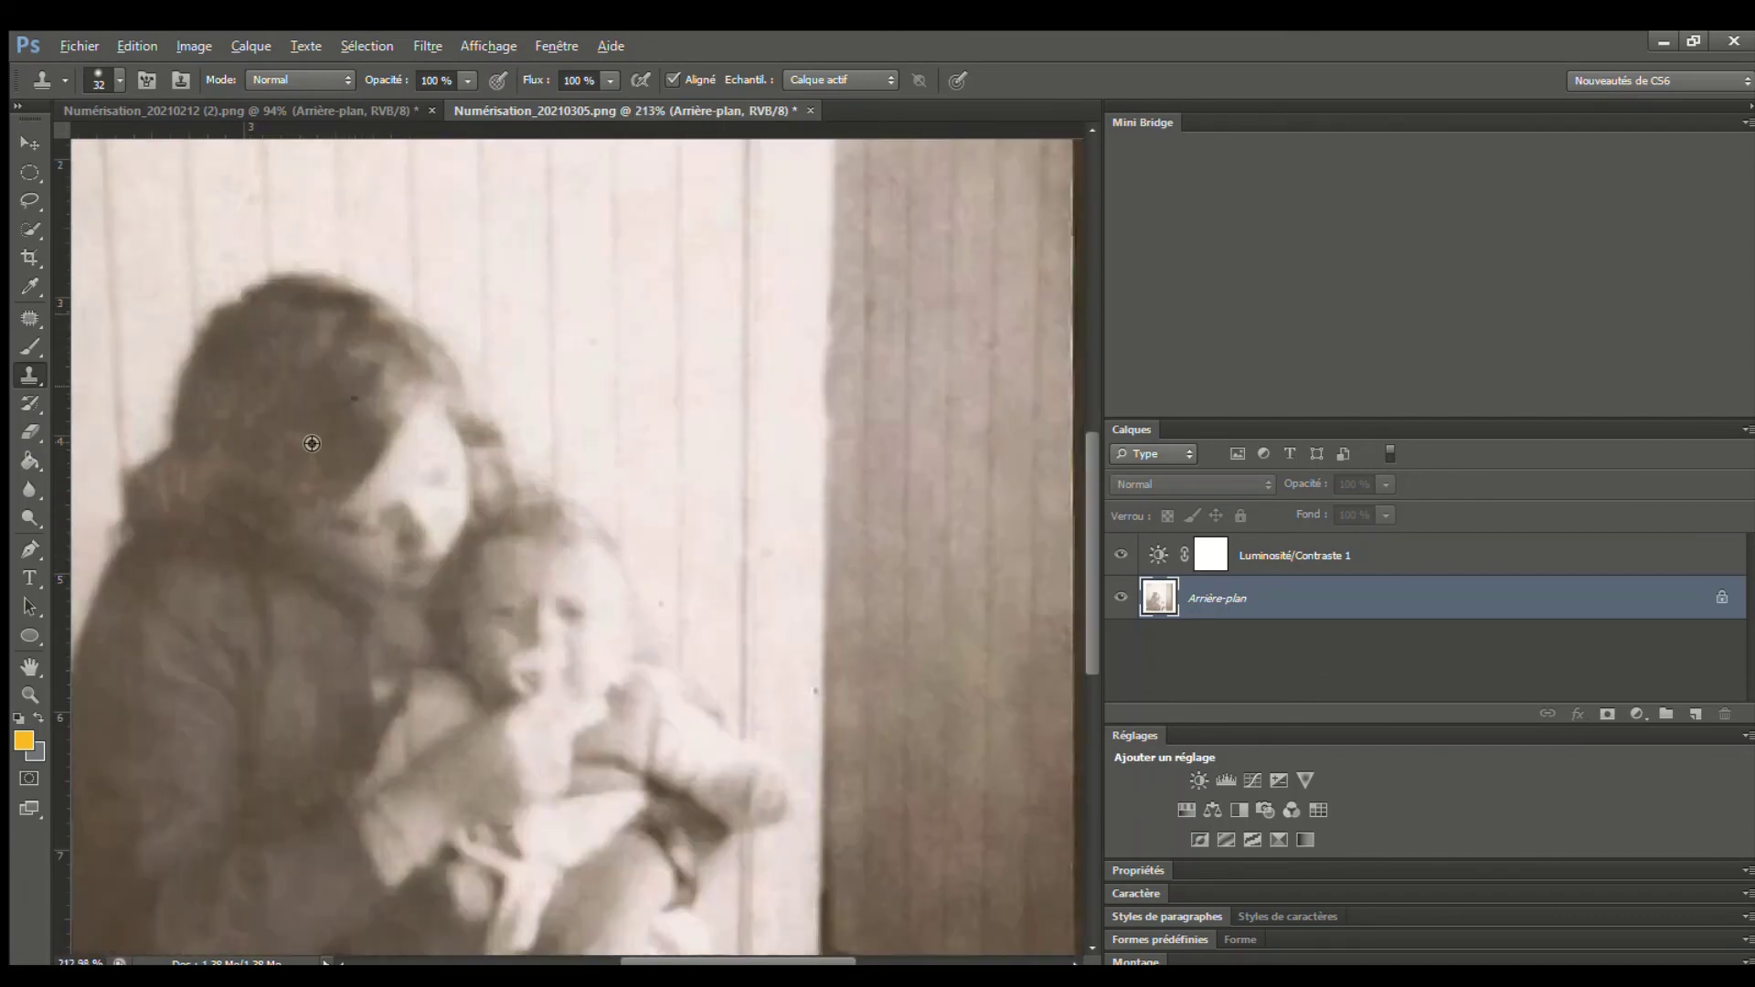
left_click(345, 450, "alt")
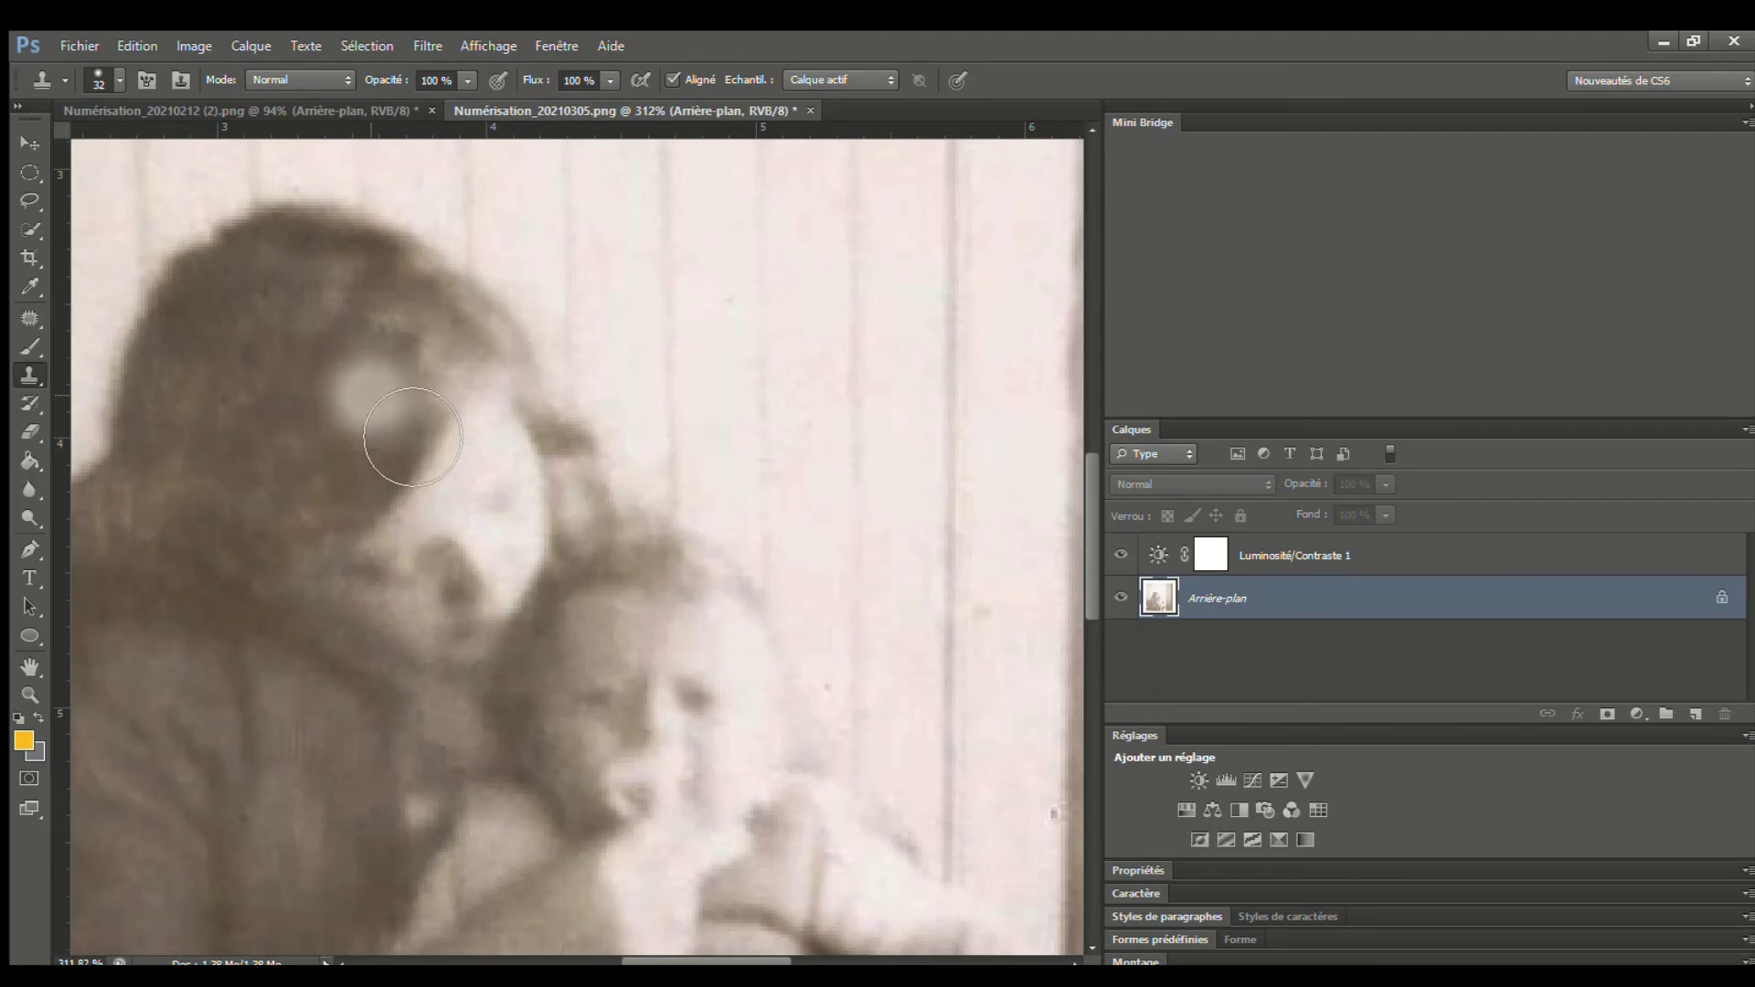
left_click(373, 394)
scroll(569, 511, "down", 5)
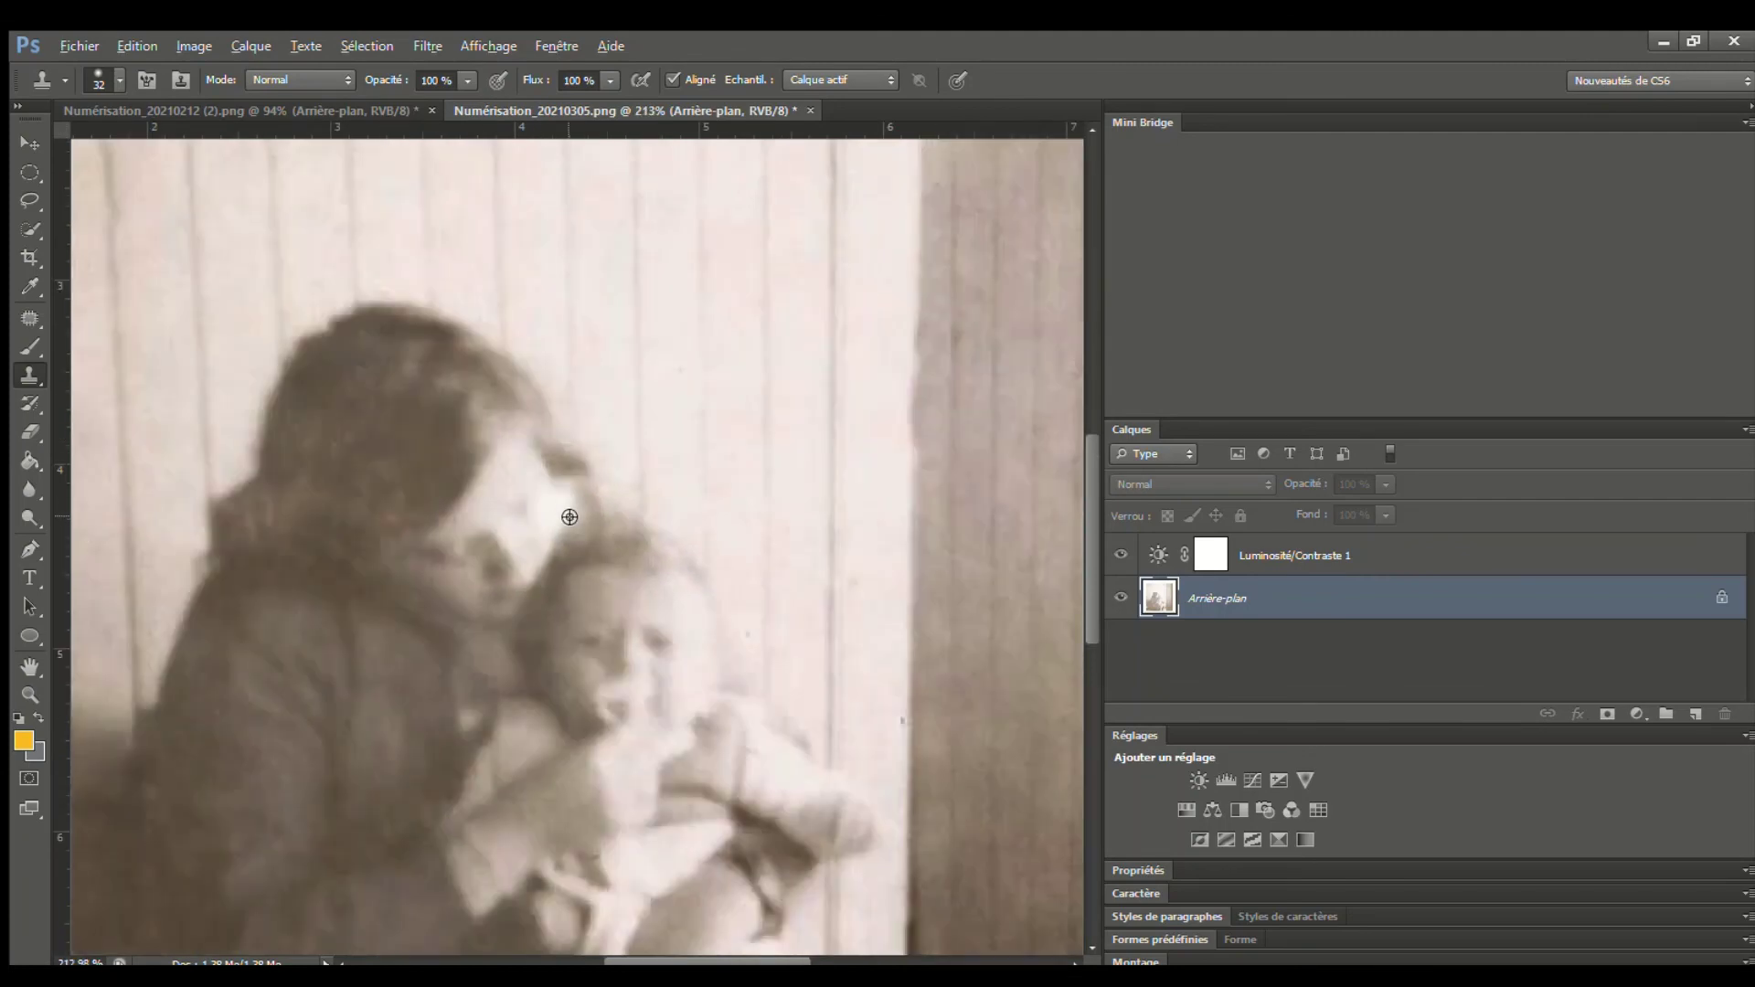
scroll(533, 539, "up", 3)
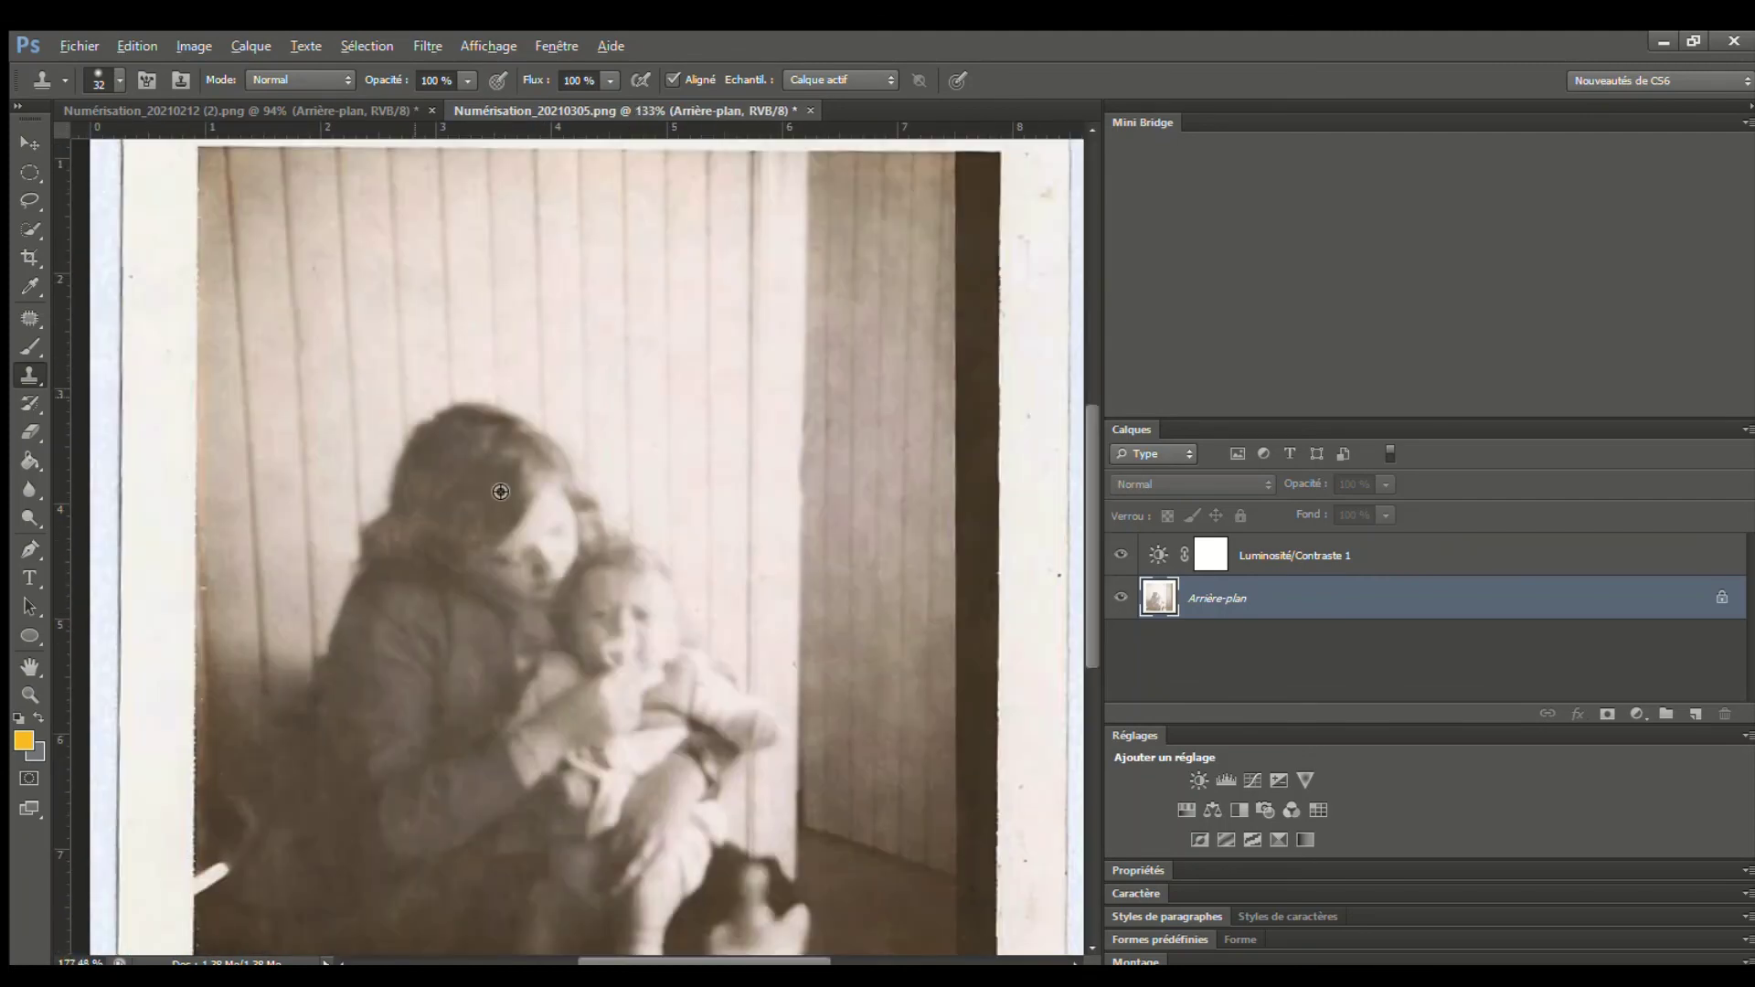
left_click(532, 478, "alt")
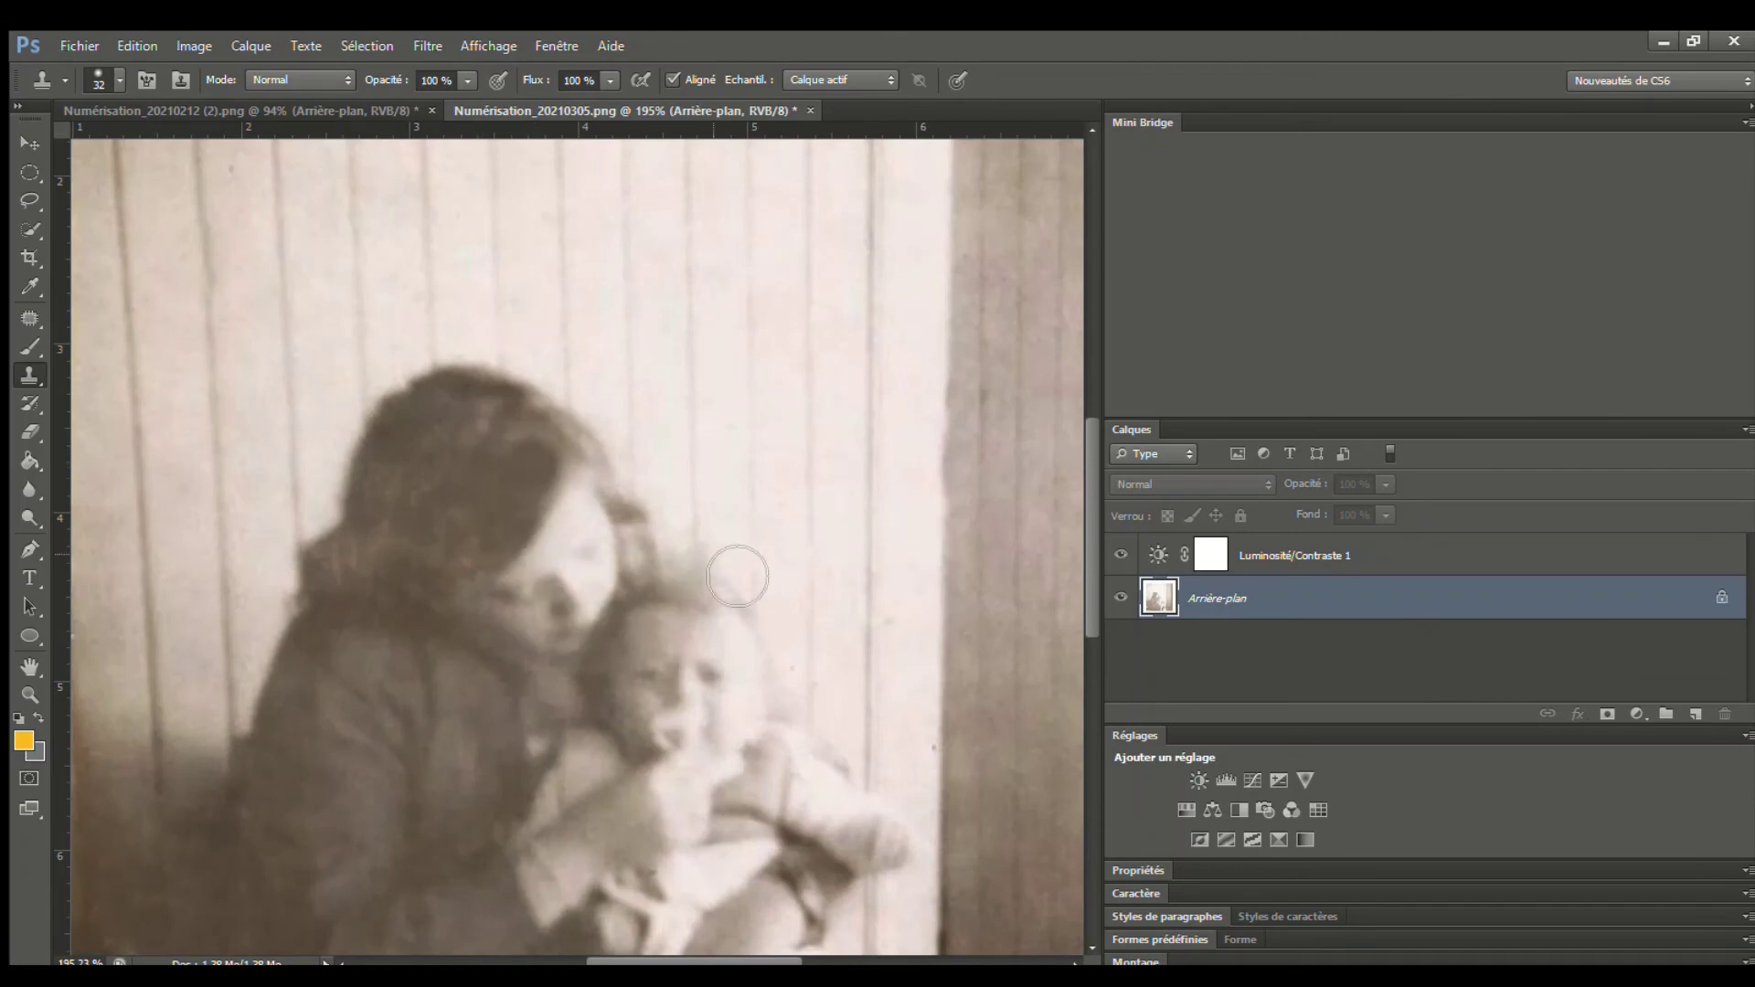
scroll(736, 571, "down", 3)
scroll(722, 568, "down", 2)
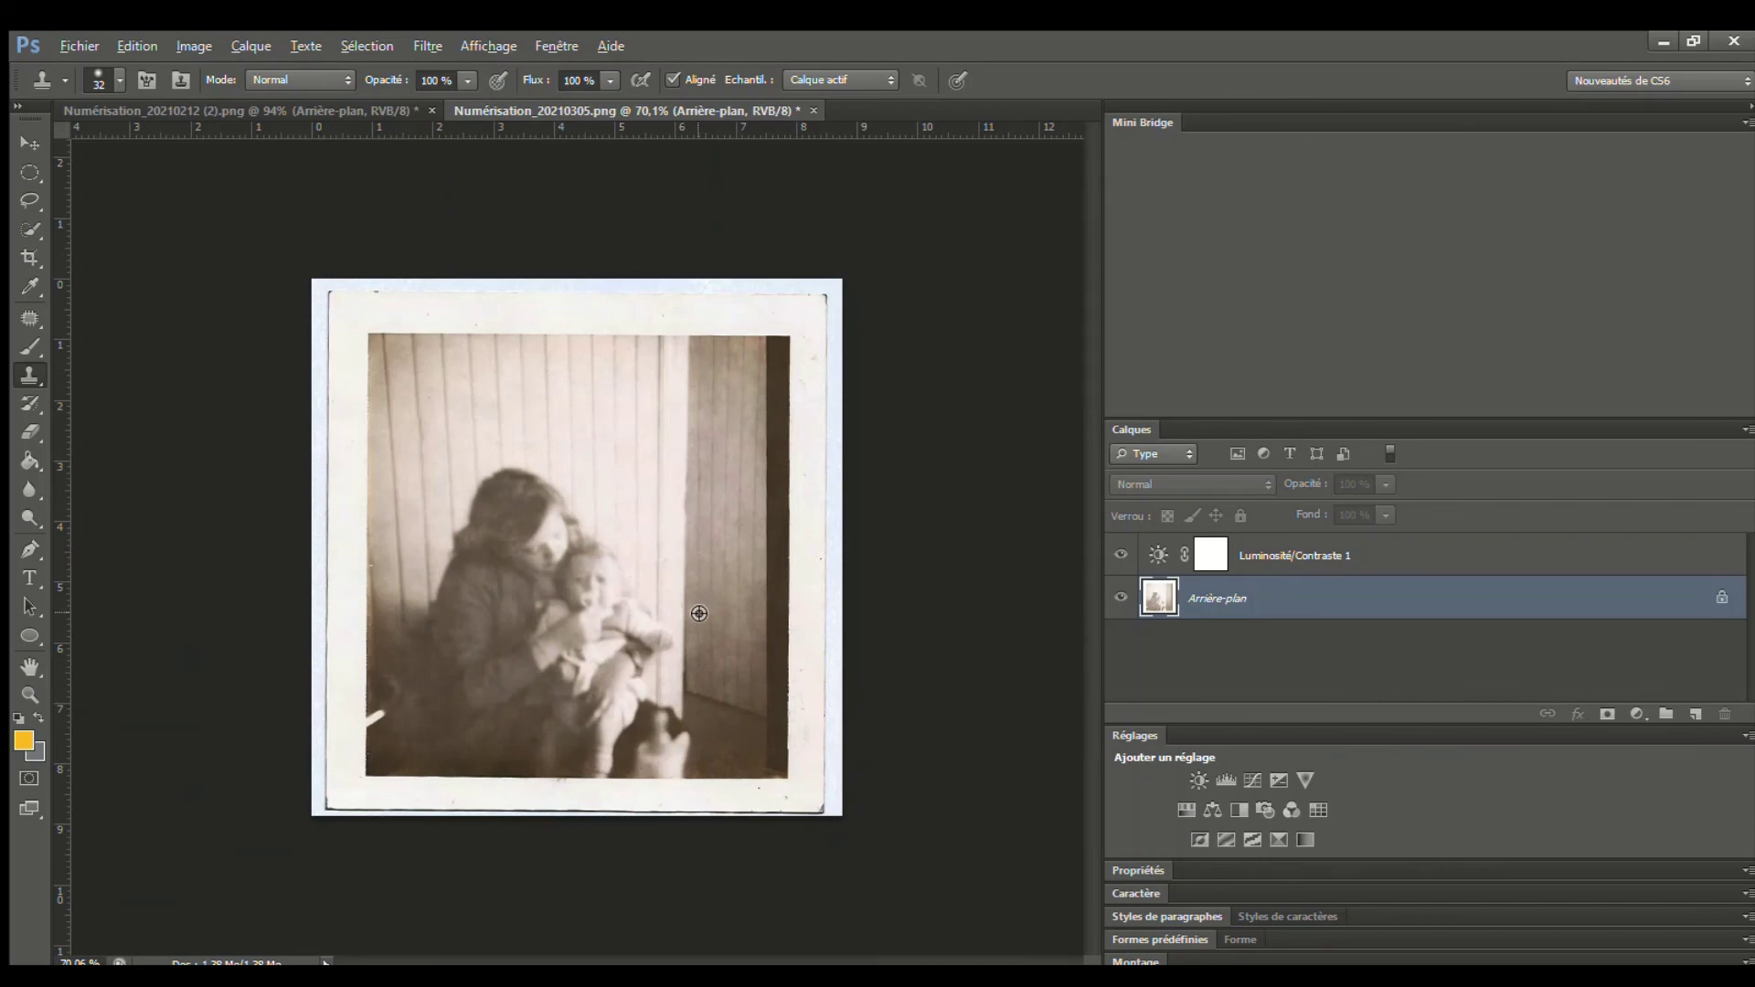
Select the Luminosité/Contraste 1 layer and toggle its visibility to compare the retouched photo before and after the correction
scroll(699, 613, "up", 3)
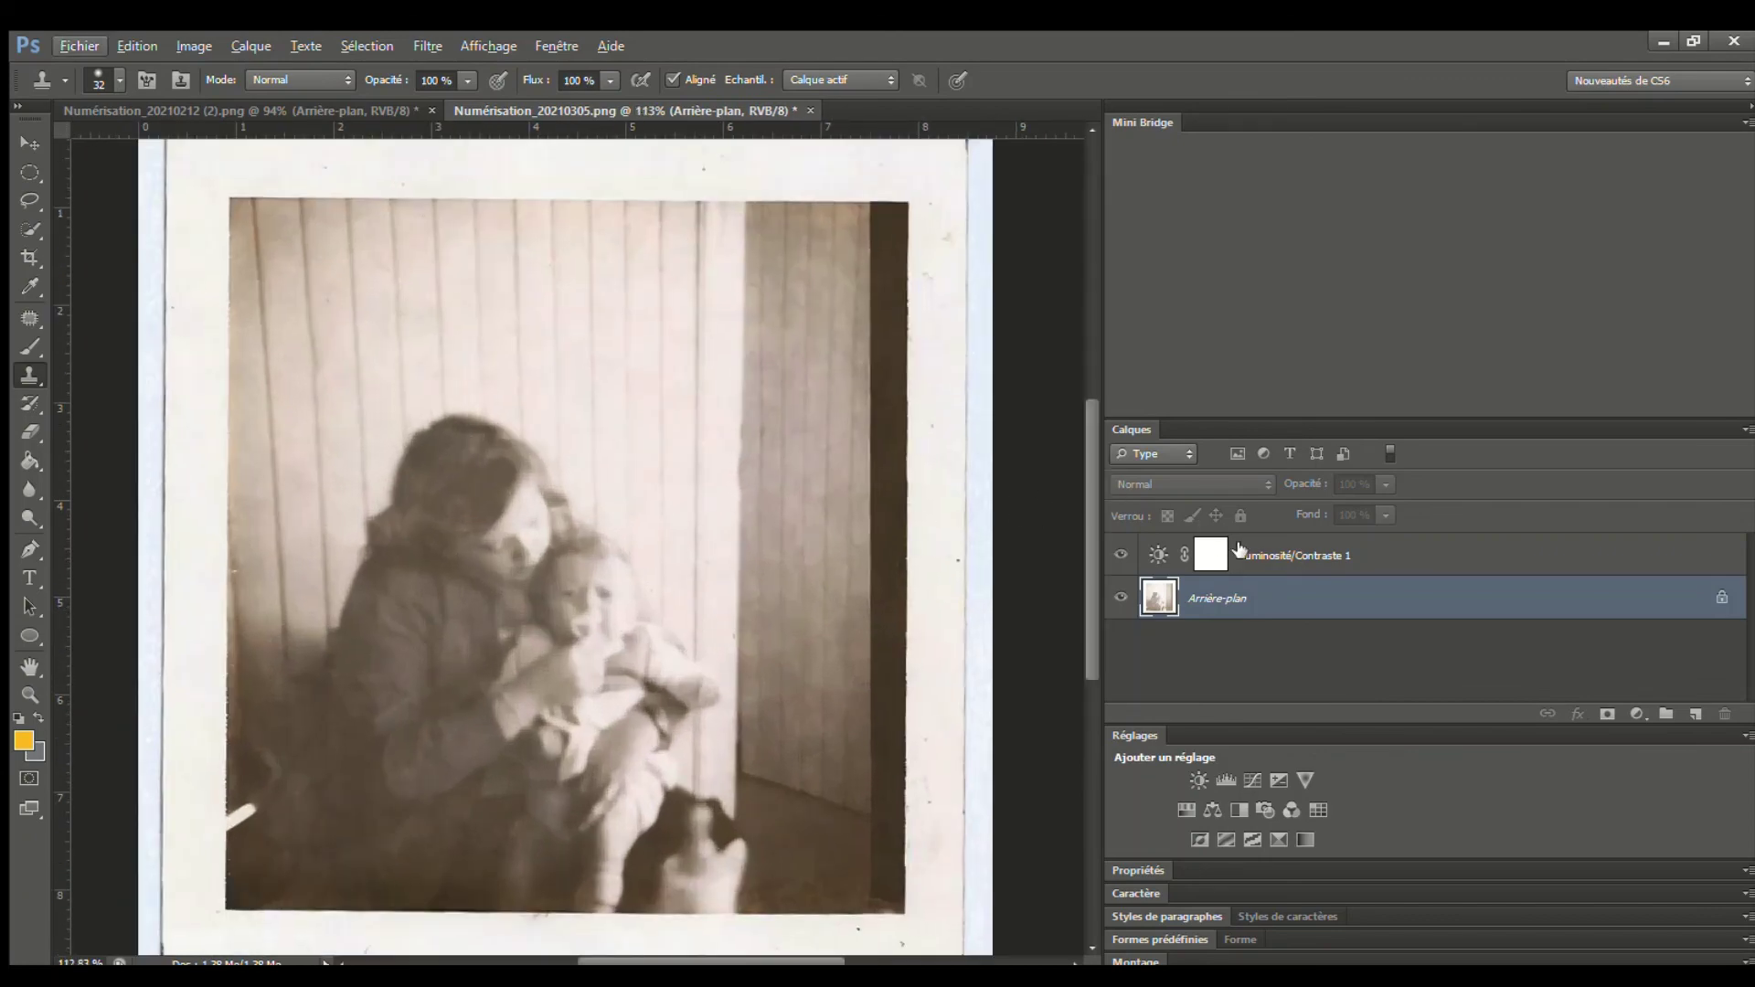
left_click(1156, 553)
left_click(1119, 555)
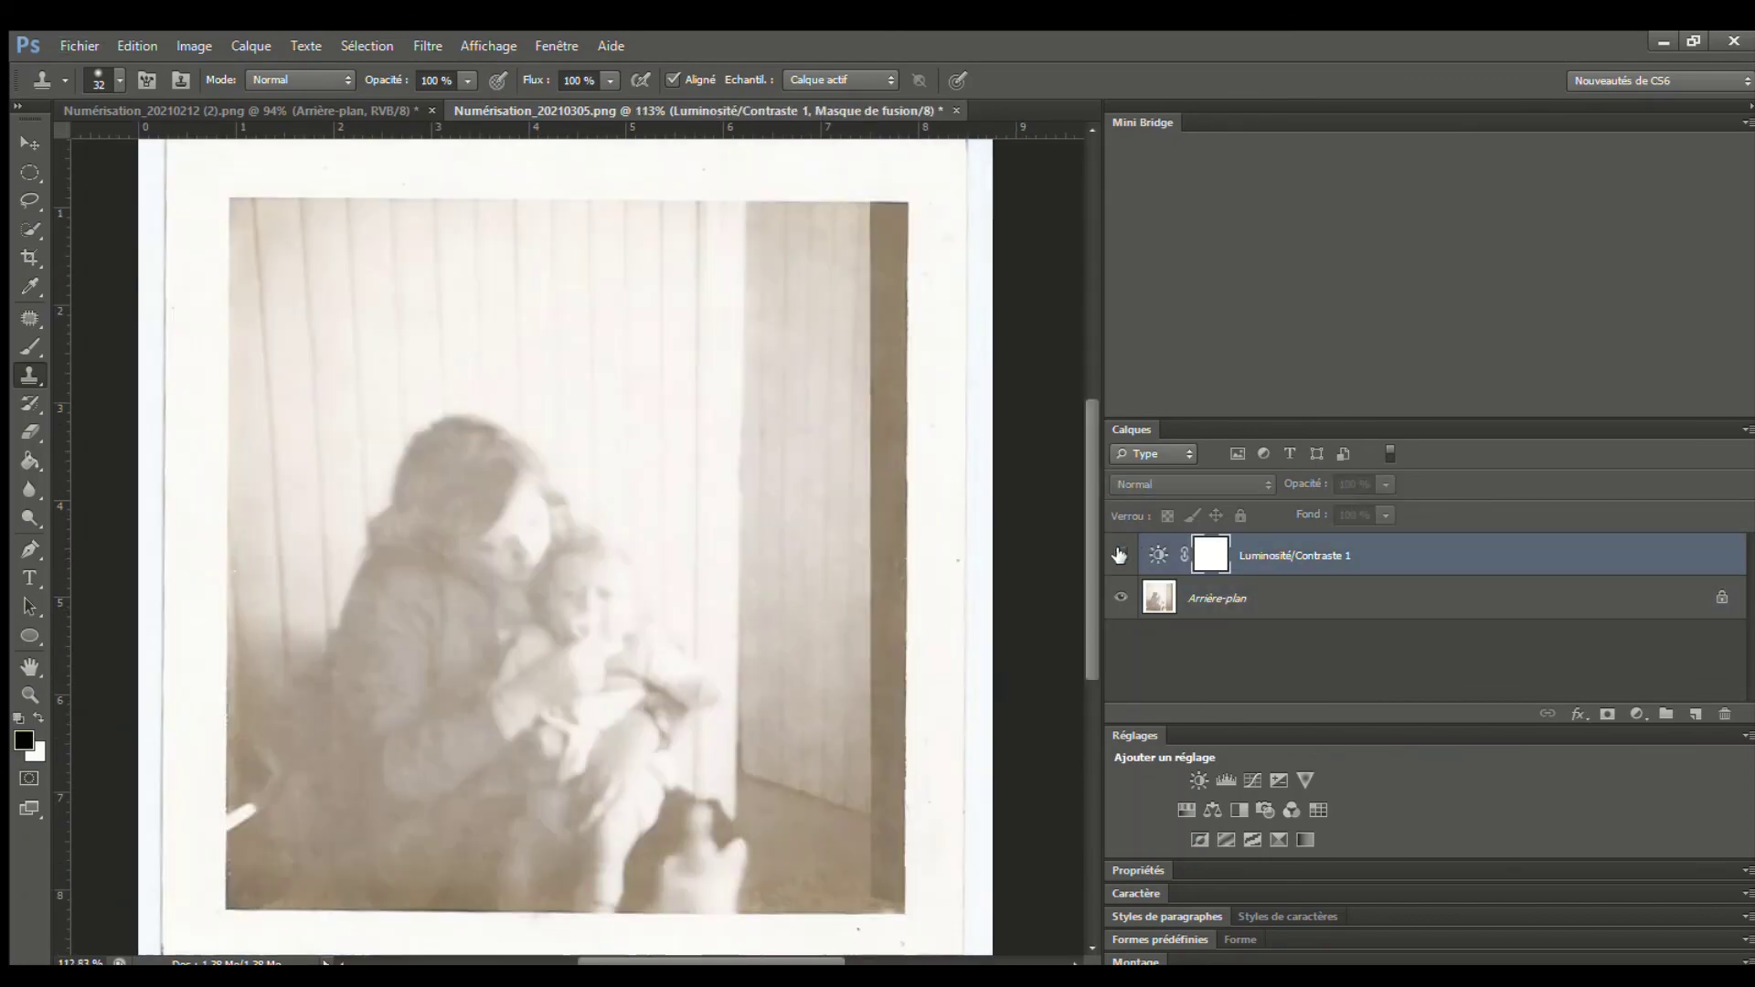
left_click(1120, 555)
left_click(1121, 555)
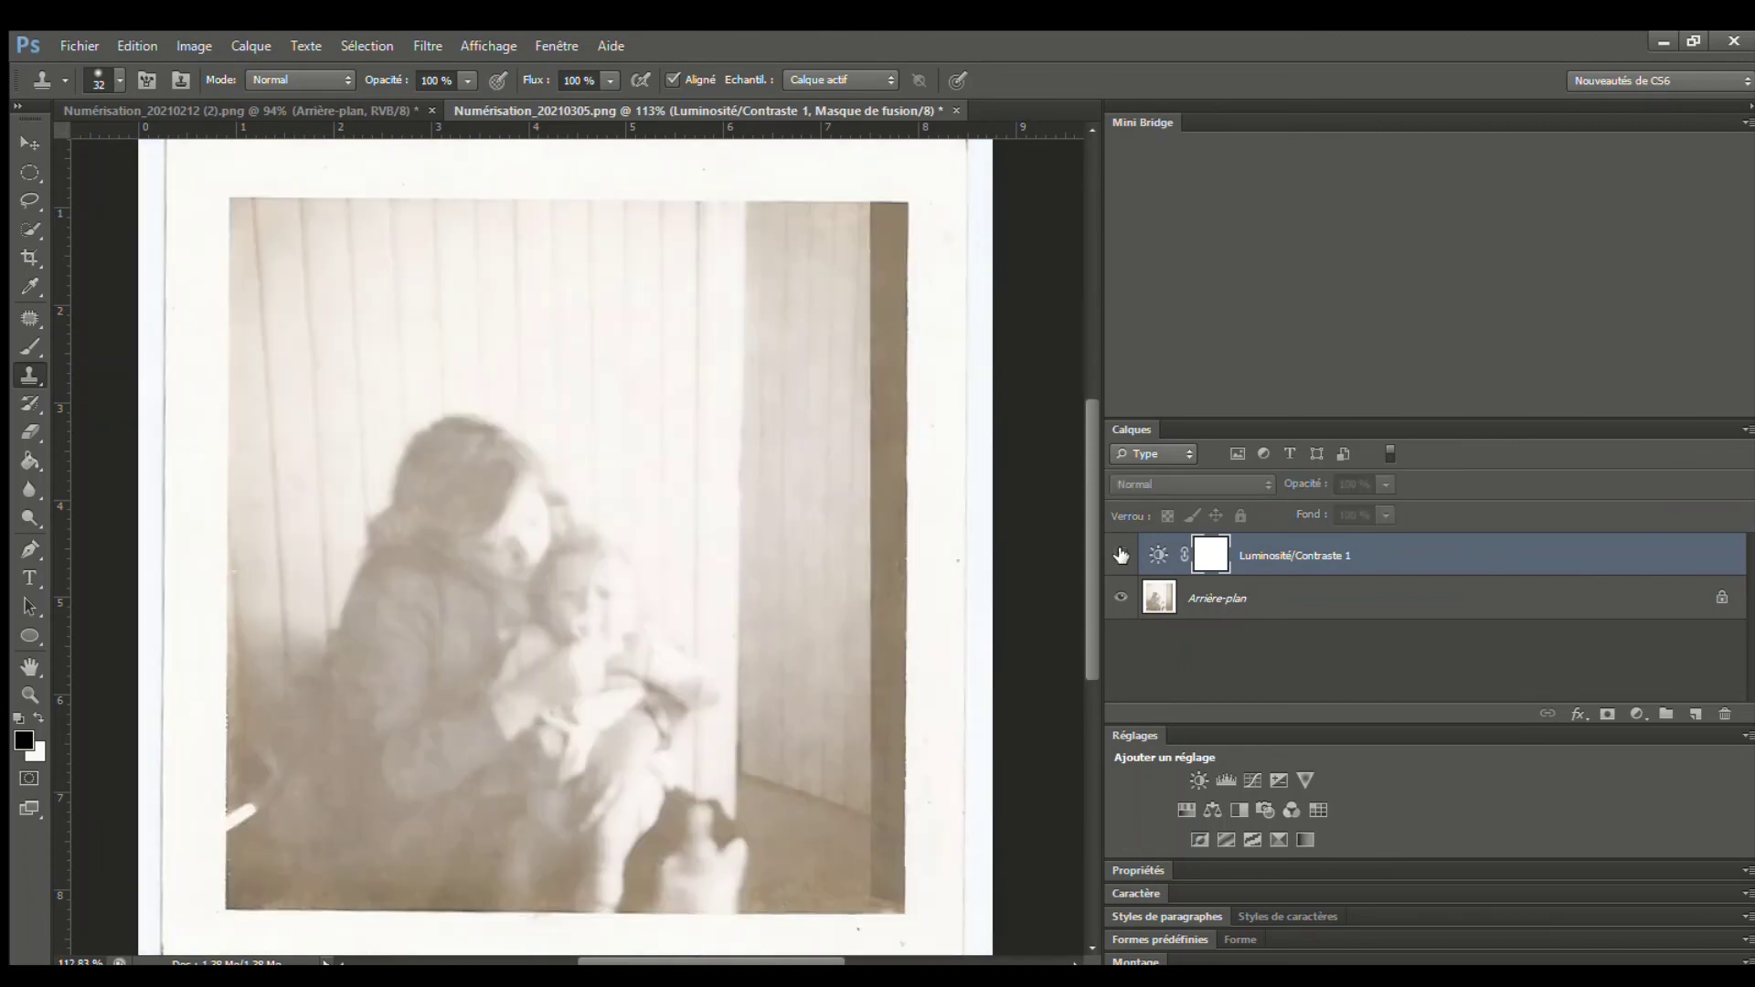